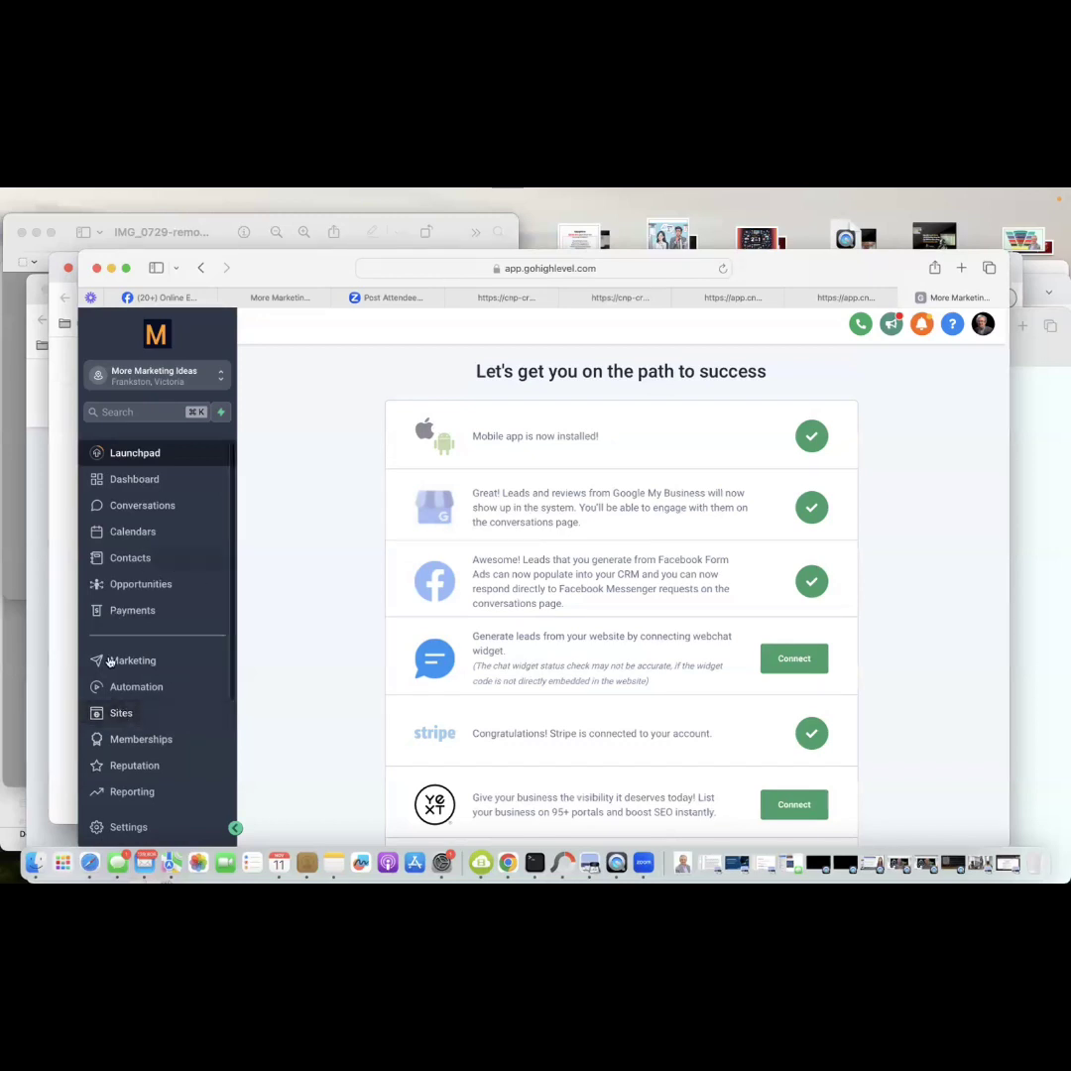
- Under Sites > Funnels, create a folder named 'Sales Funnel' and open it
{"action": "left_click", "coordinate": [120, 715]}
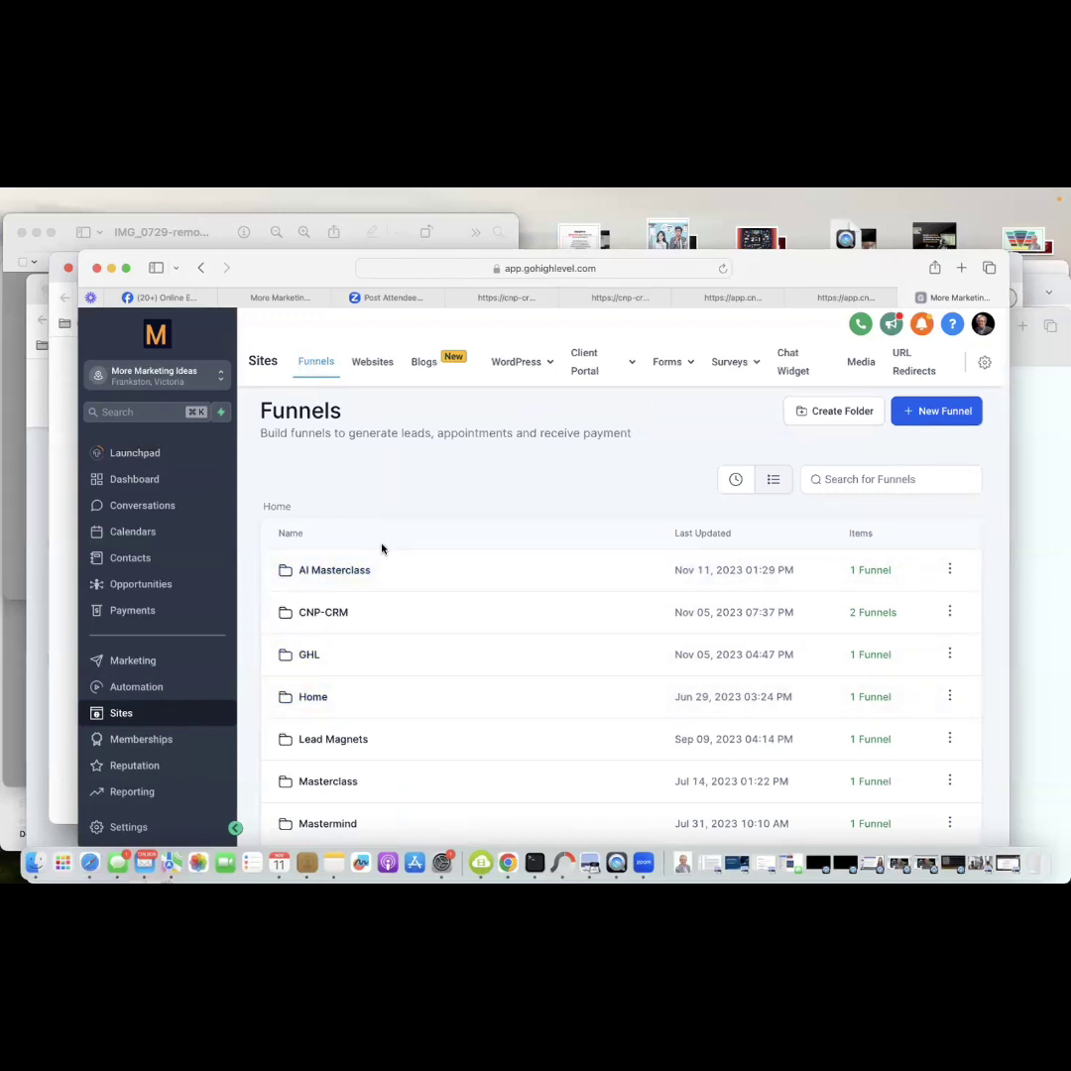
{"action": "left_click", "coordinate": [841, 411]}
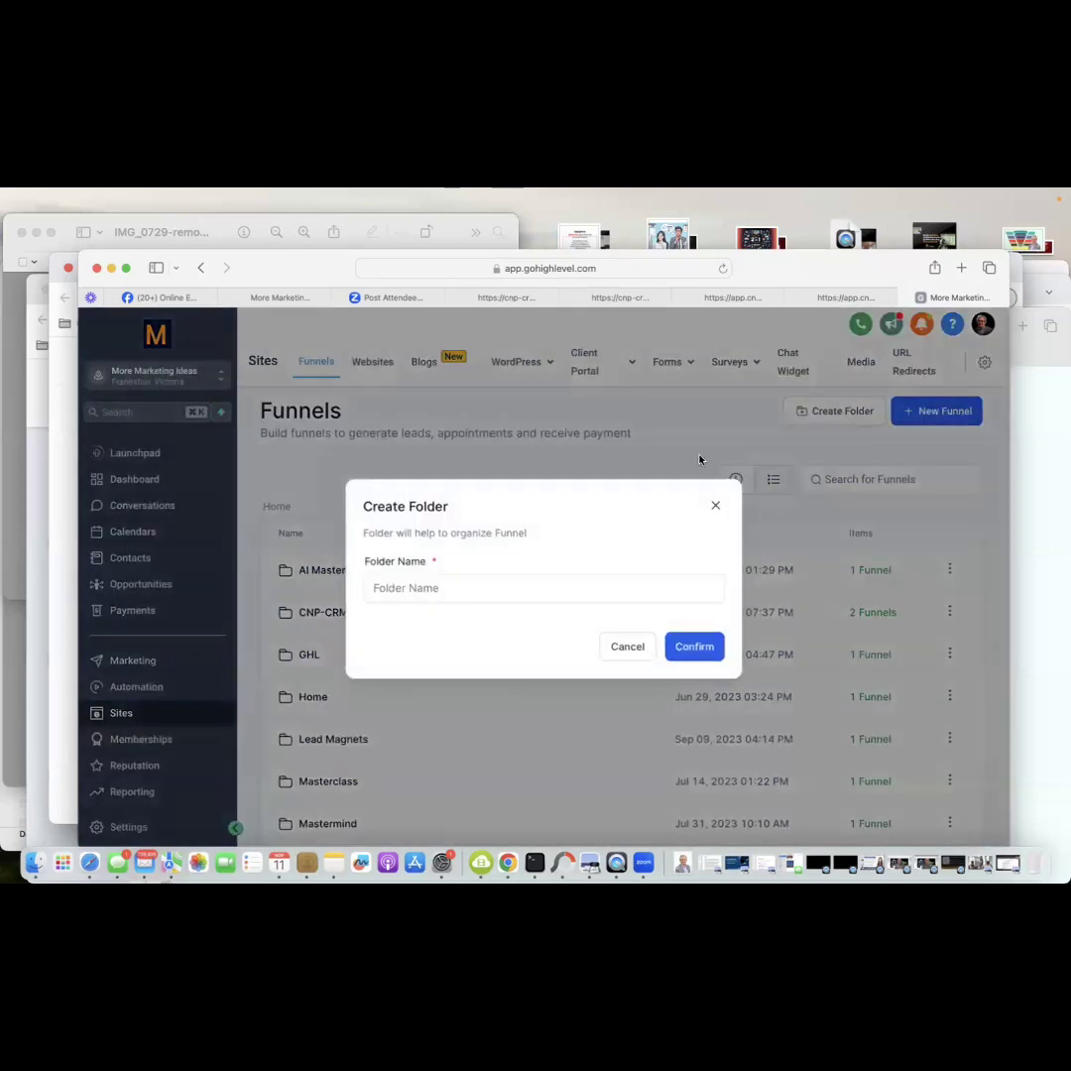
{"action": "left_click", "coordinate": [454, 585]}
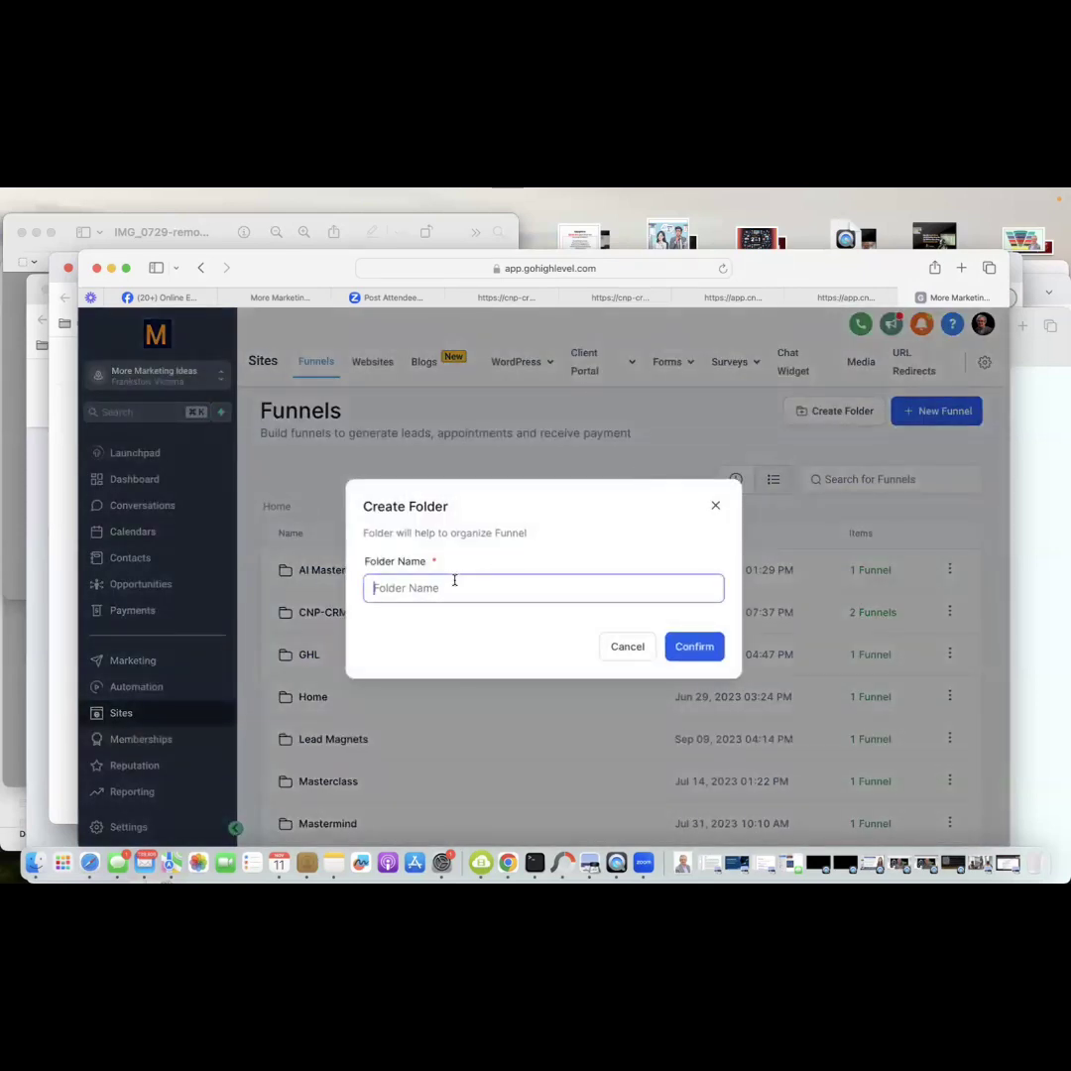
{"action": "type", "text": "Sales Funnel"}
{"action": "left_click", "coordinate": [701, 646]}
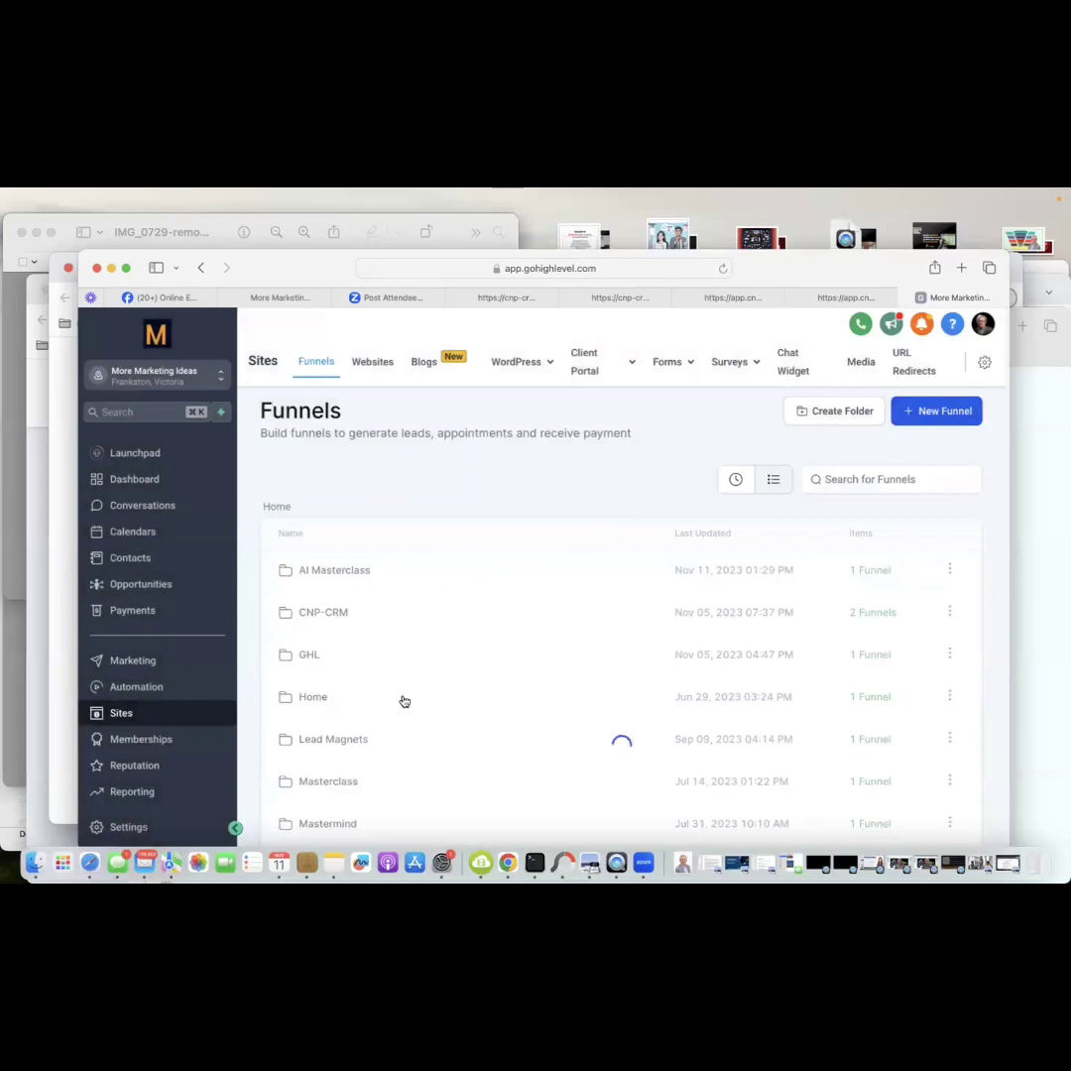
{"action": "scroll", "coordinate": [408, 706], "scroll_direction": "down", "scroll_amount": 5}
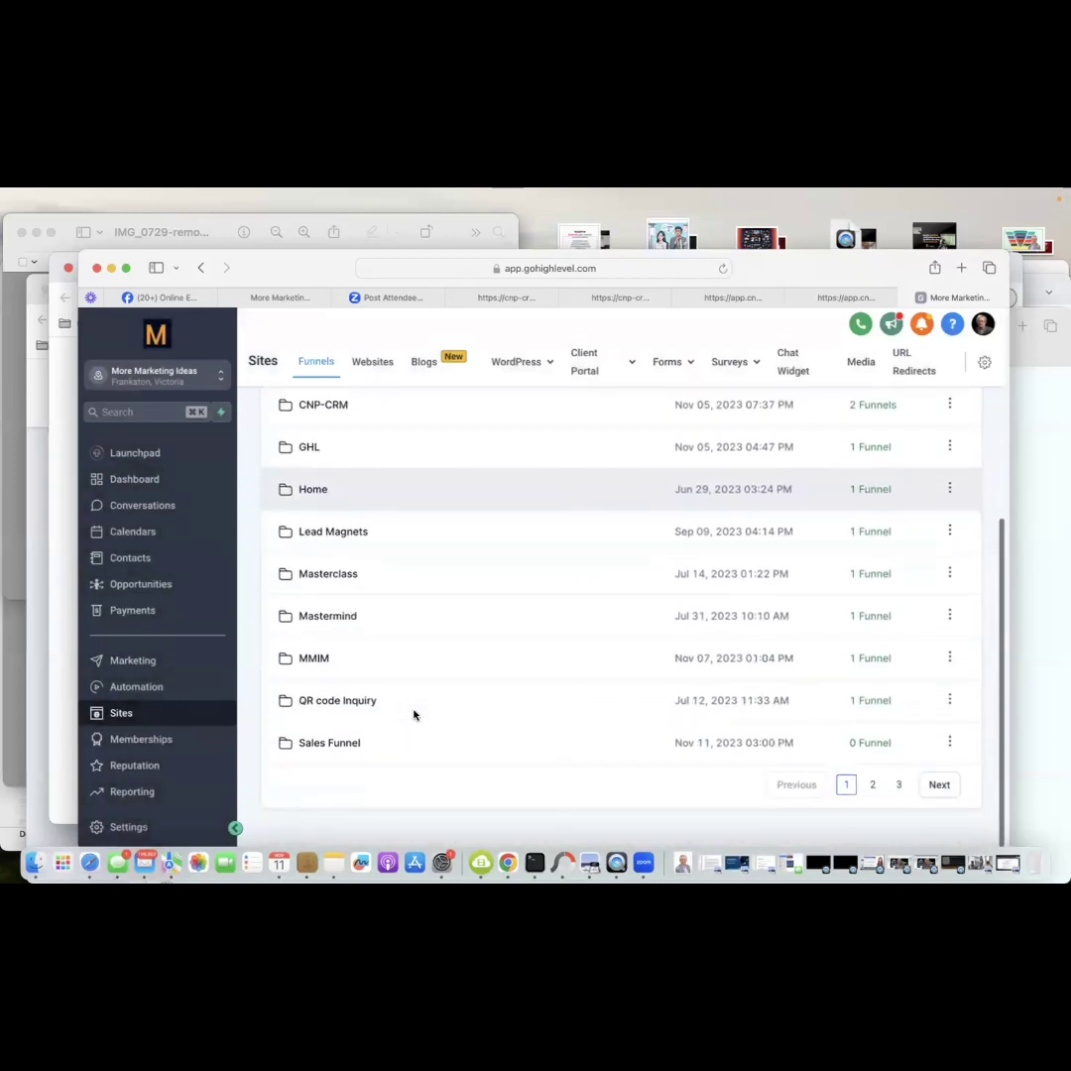
{"action": "left_click", "coordinate": [285, 744]}
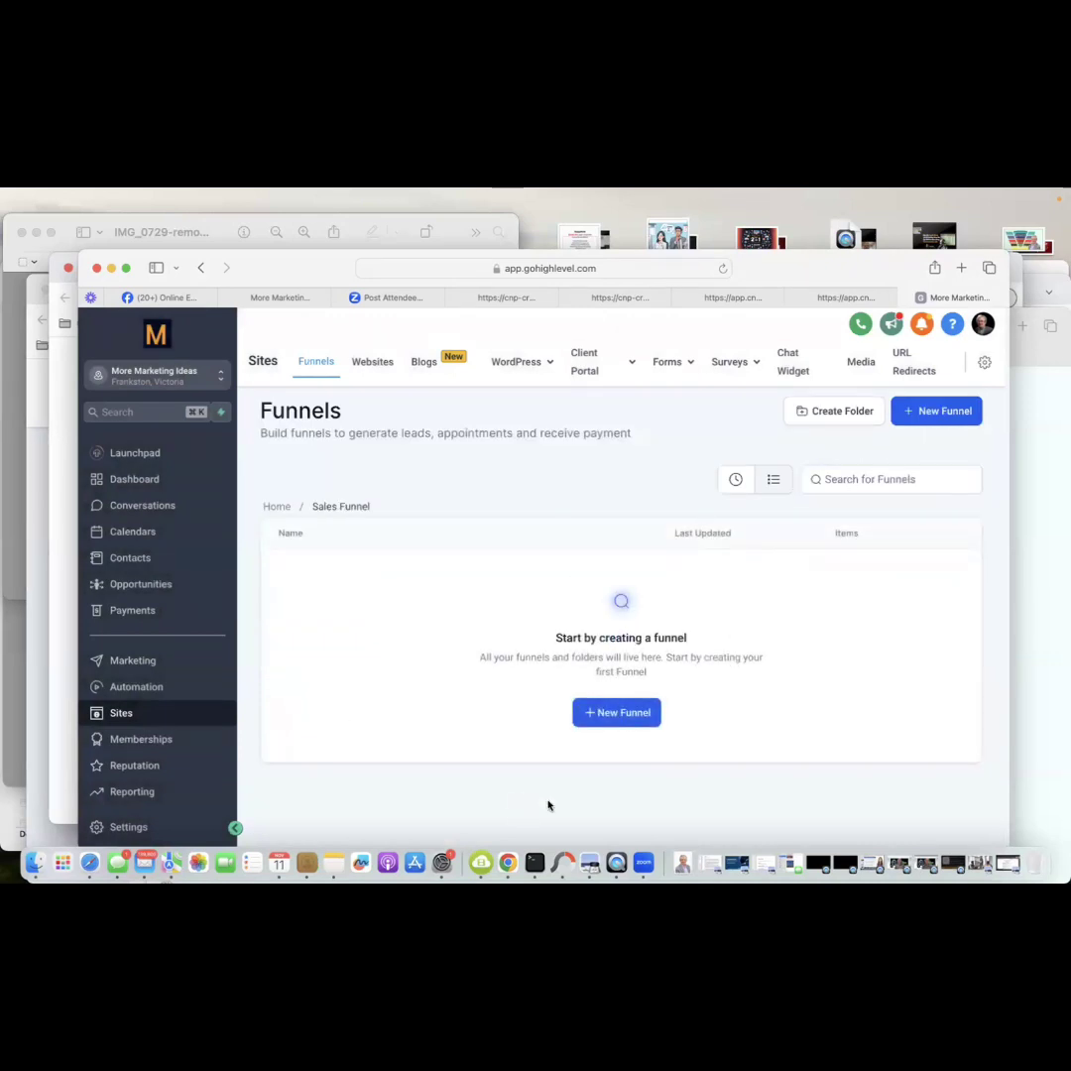
- Create a new blank funnel named 'Sales Funnel Masterclass' in this folder
{"action": "left_click", "coordinate": [934, 410]}
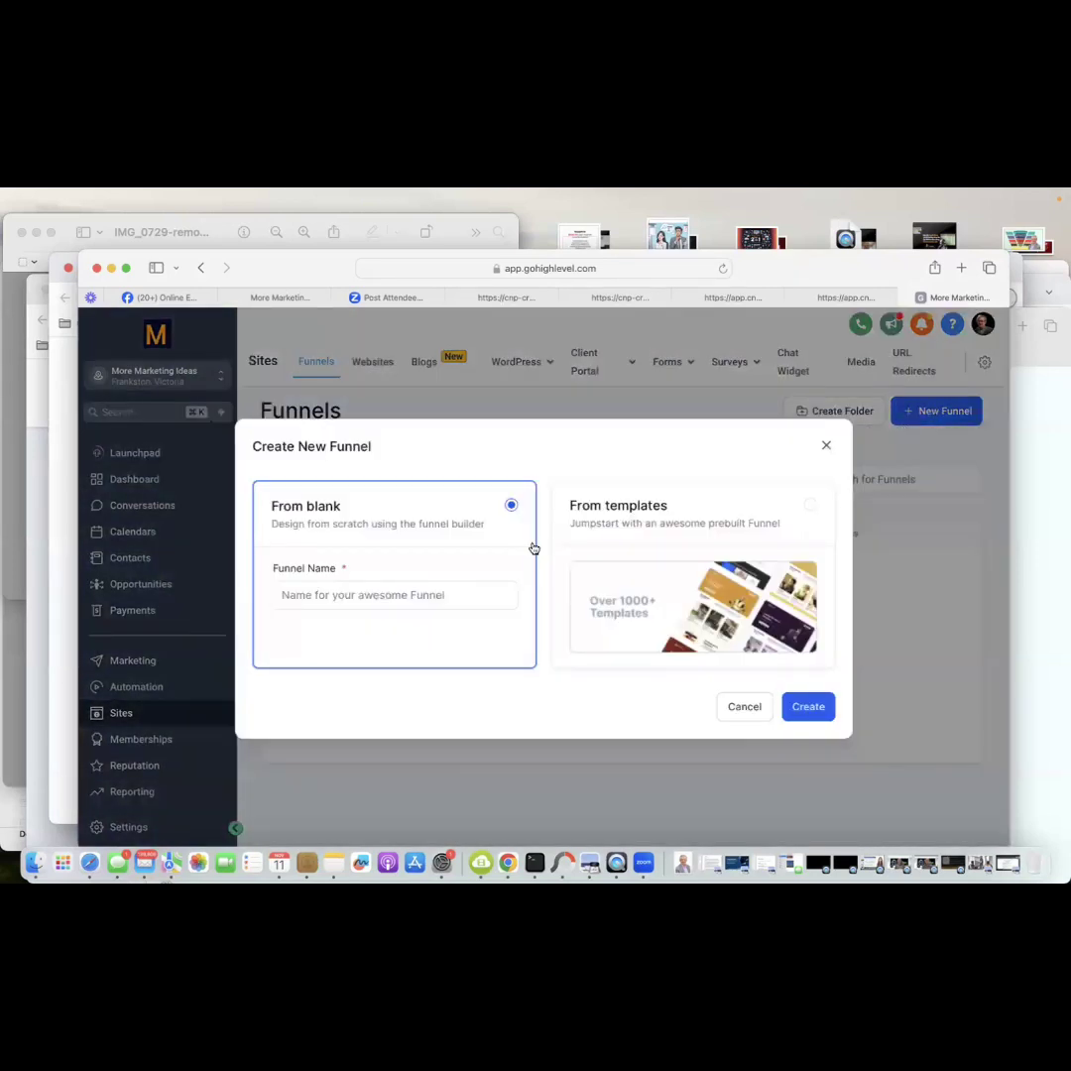
{"action": "left_click", "coordinate": [355, 594]}
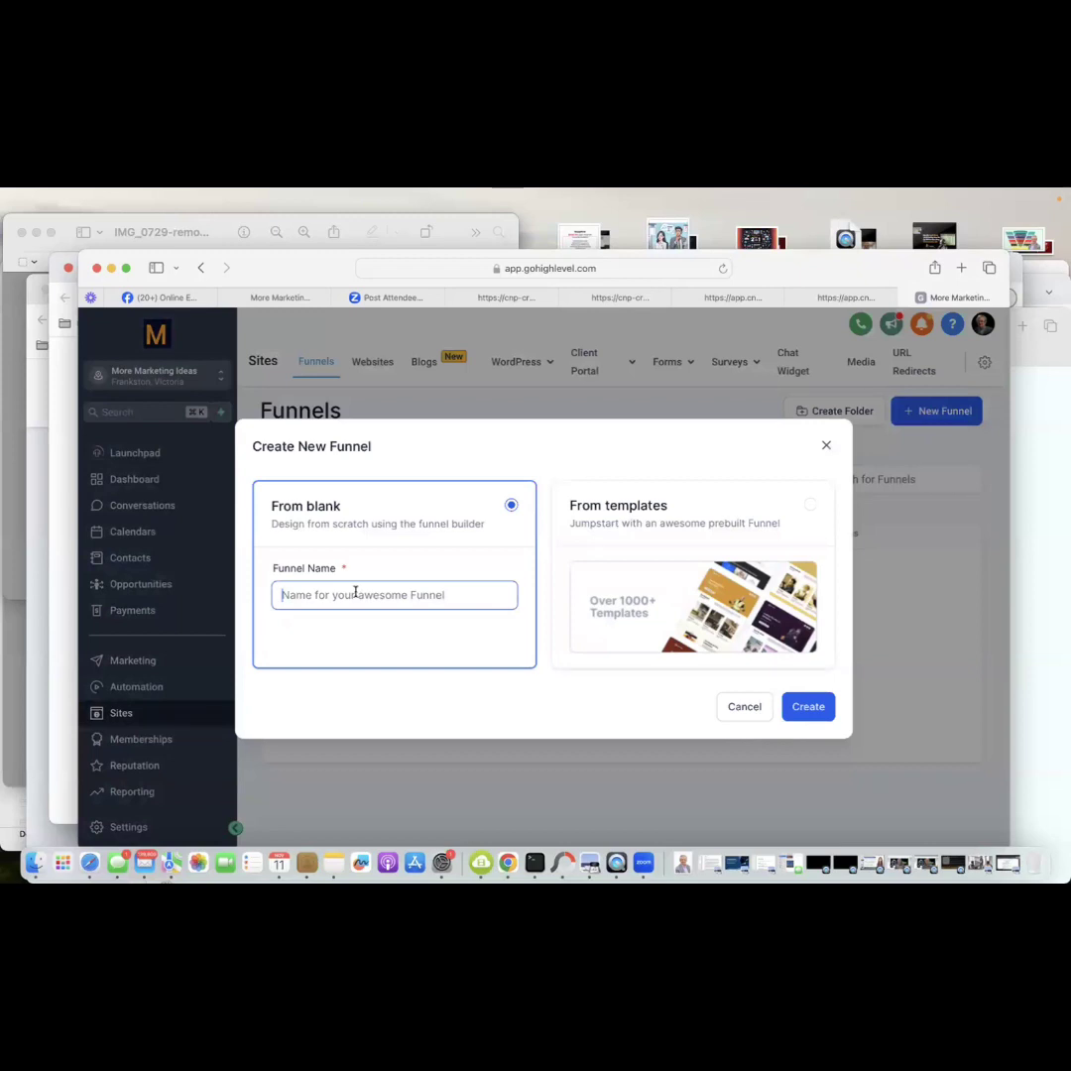
{"action": "type", "text": "S"}
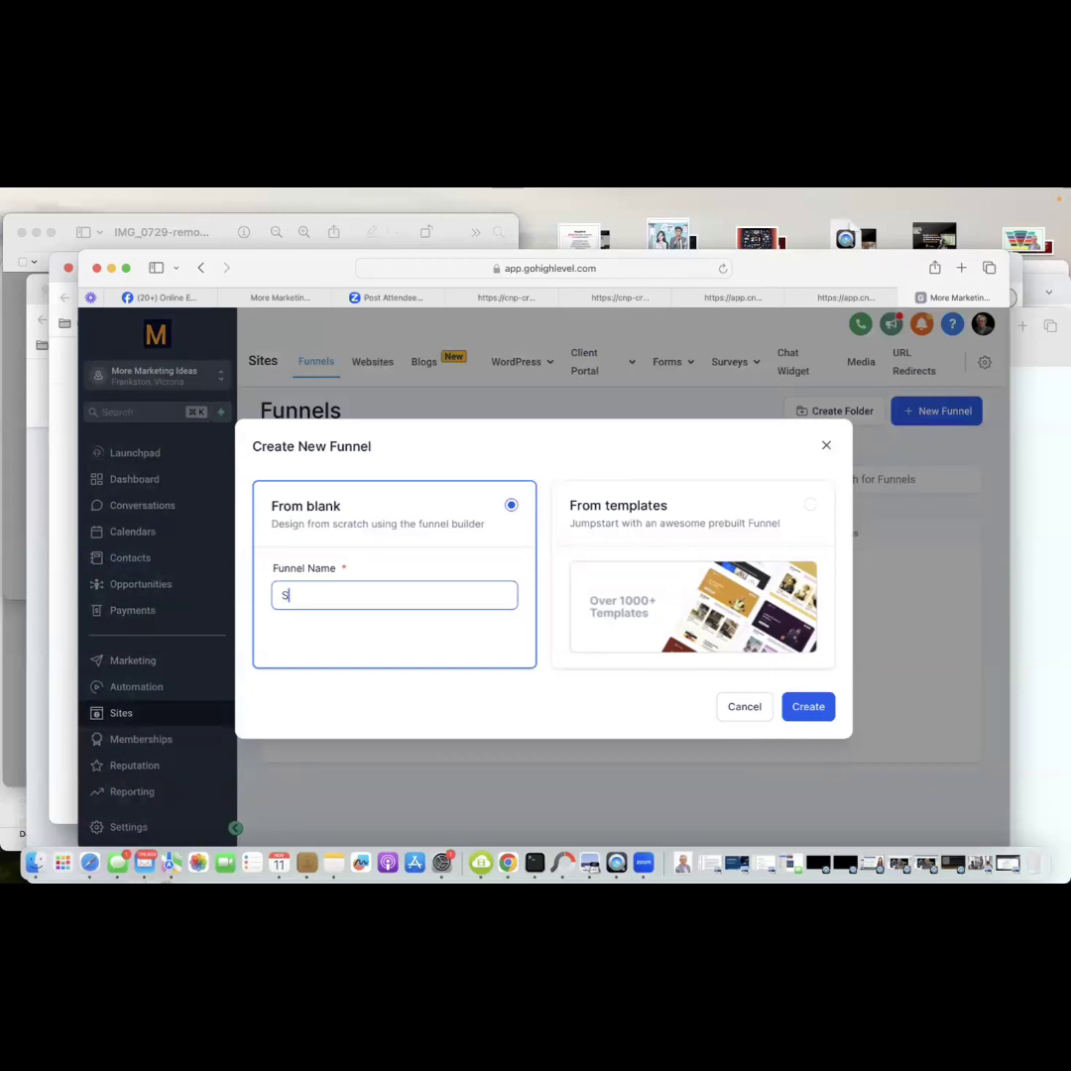
{"action": "type", "text": "ales Funnel"}
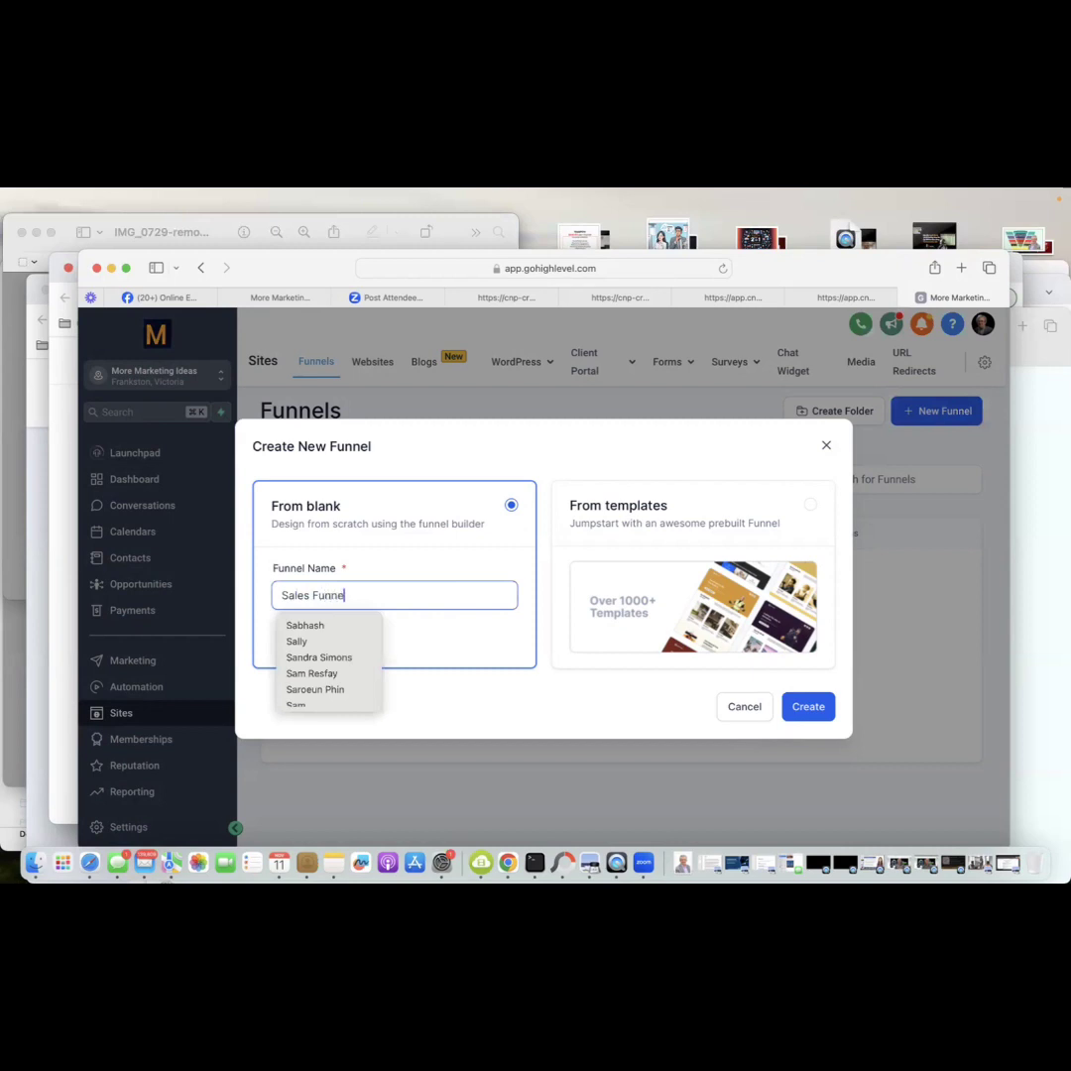
{"action": "type", "text": " Master"}
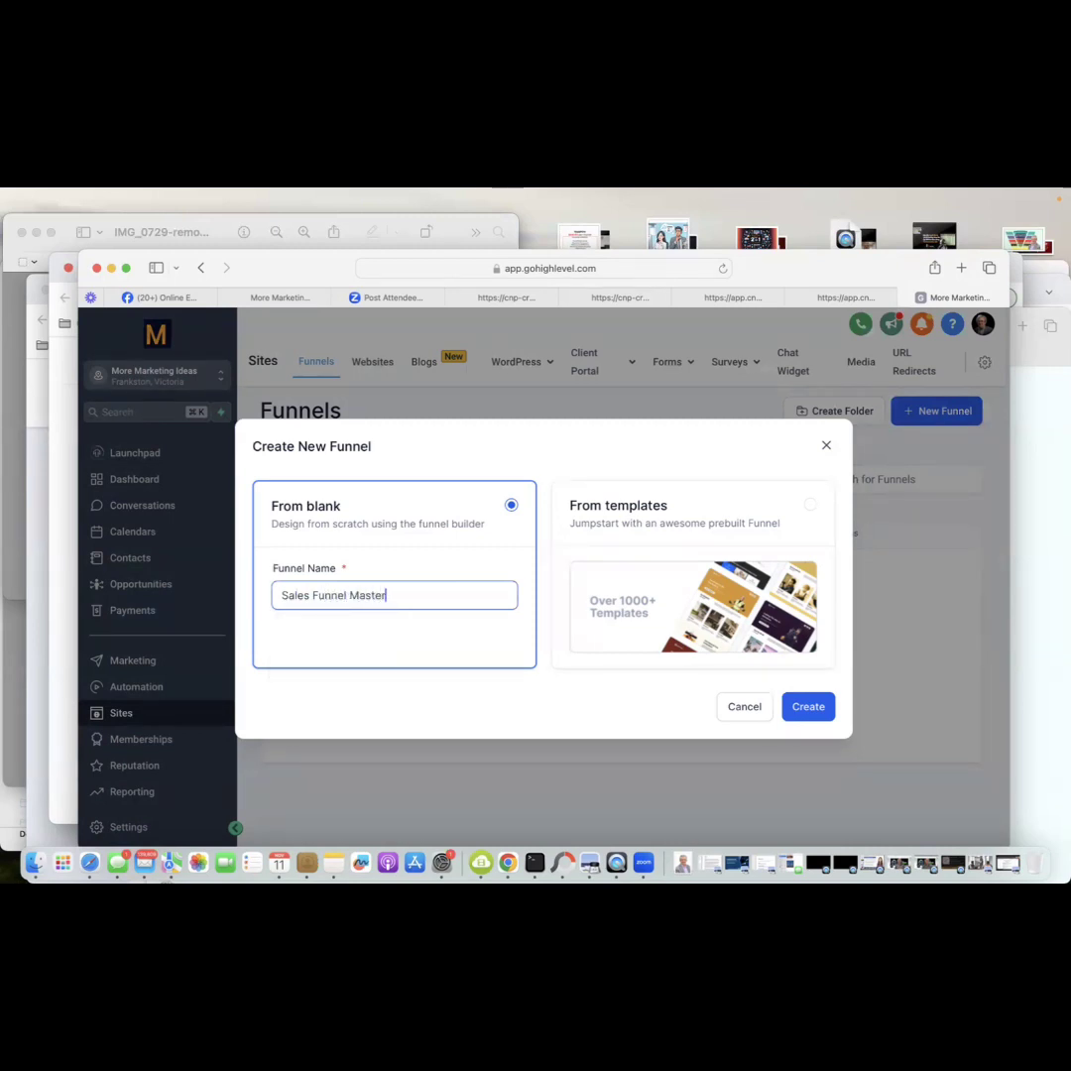
{"action": "type", "text": "class"}
{"action": "left_click_drag", "start_coordinate": [435, 586], "coordinate": [263, 600]}
{"action": "key", "text": "super+c"}
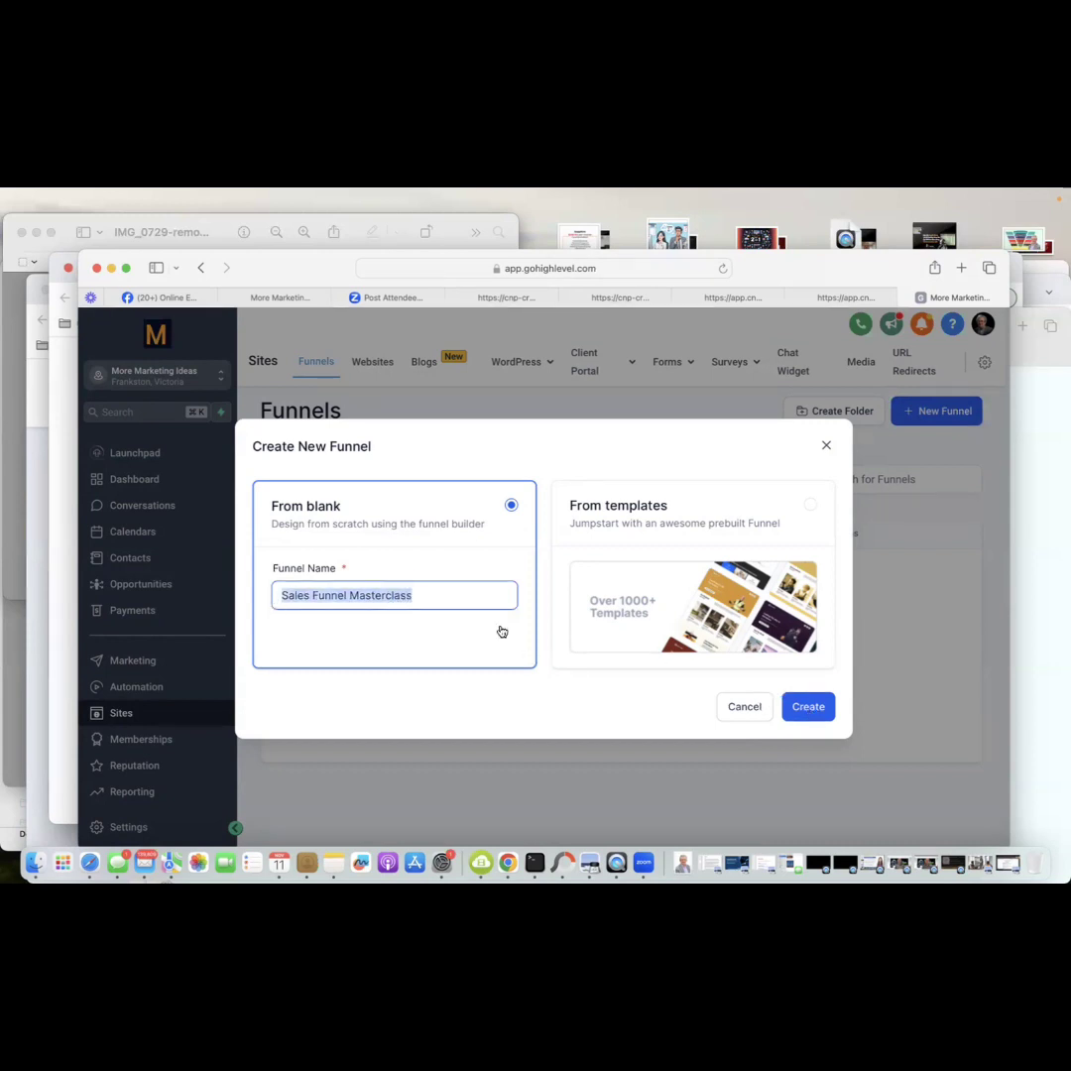
{"action": "left_click", "coordinate": [821, 711]}
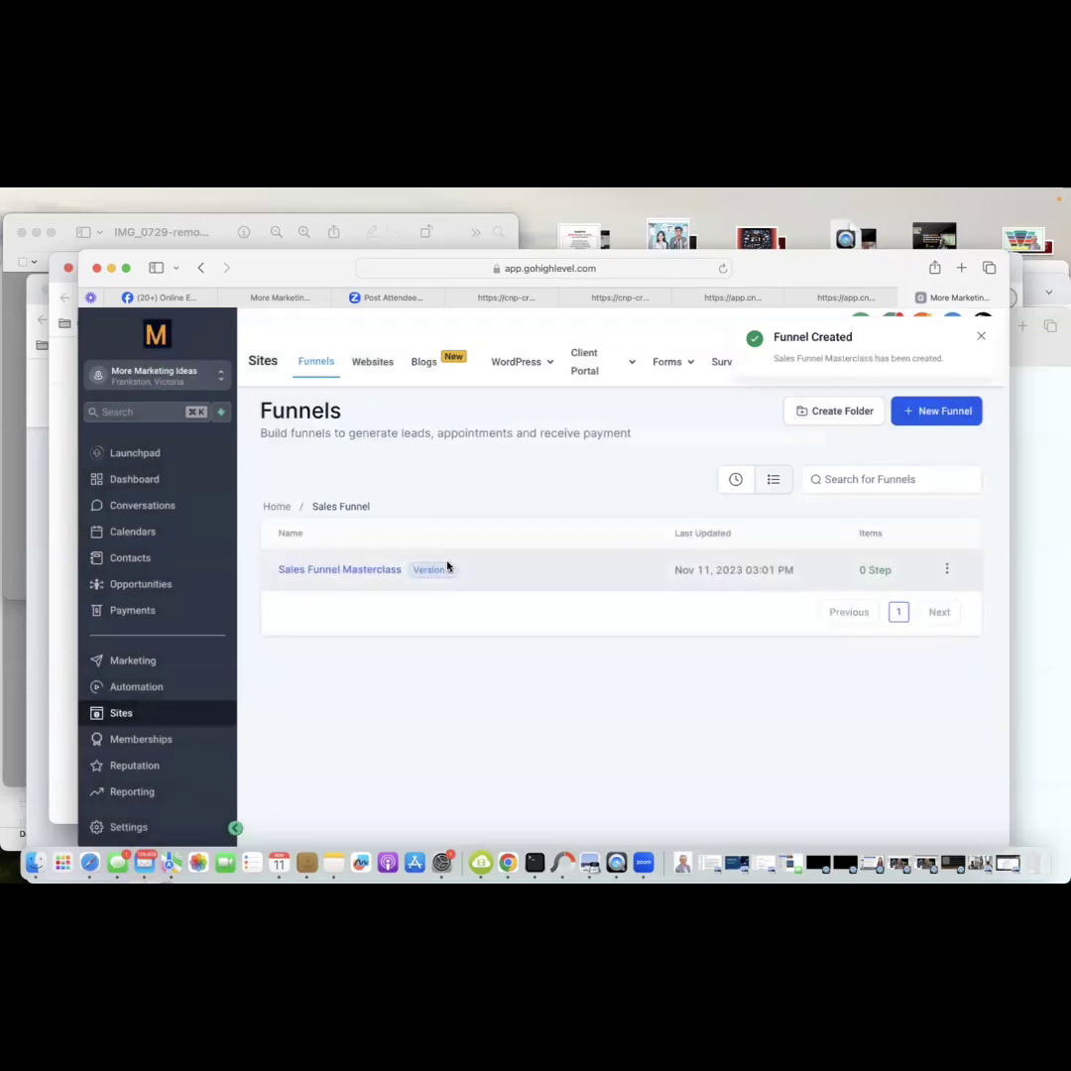
- Add a 'Sales Funnel Masterclass' step with a matching '/' page path and start its page from blank
{"action": "left_click", "coordinate": [343, 570]}
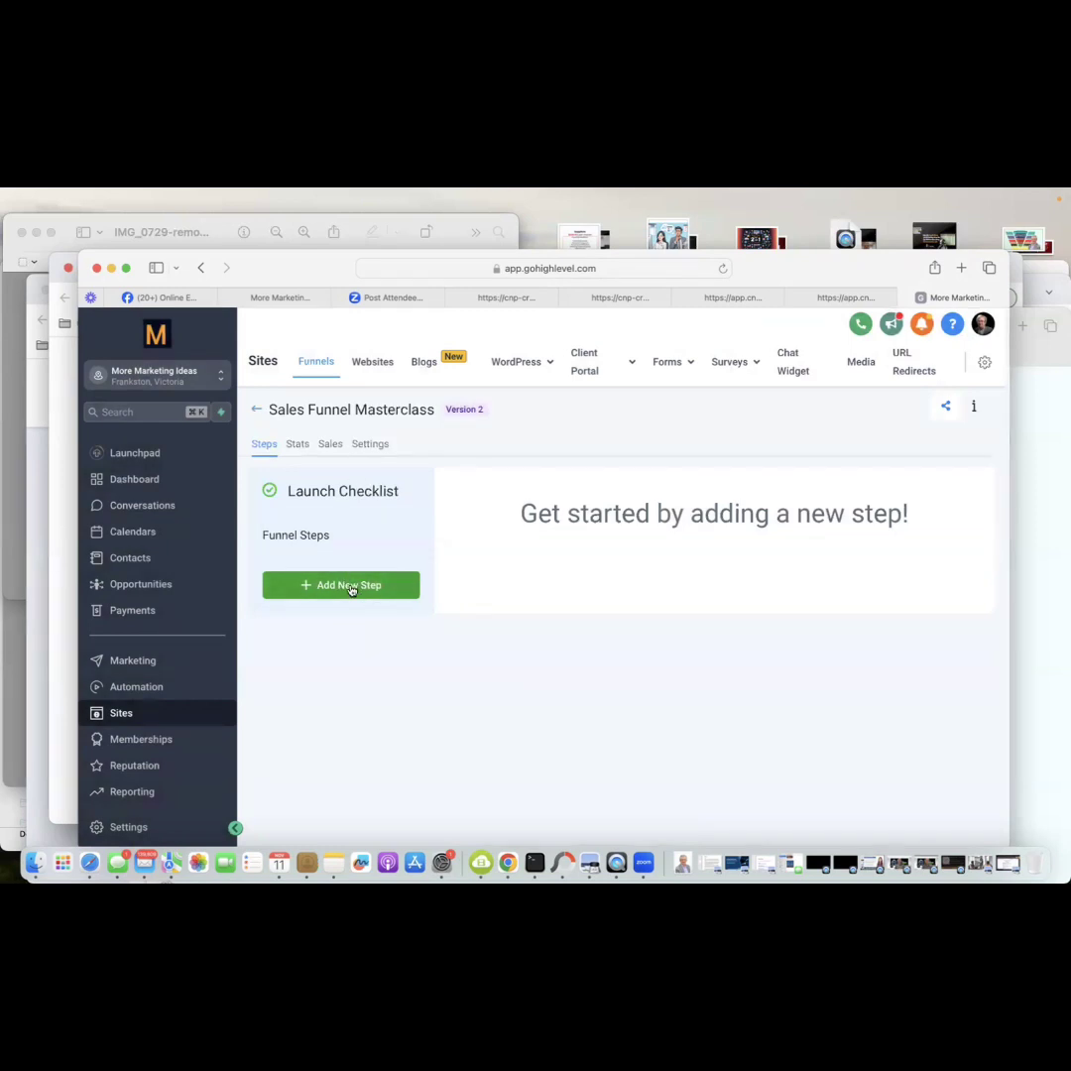
{"action": "left_click", "coordinate": [350, 587]}
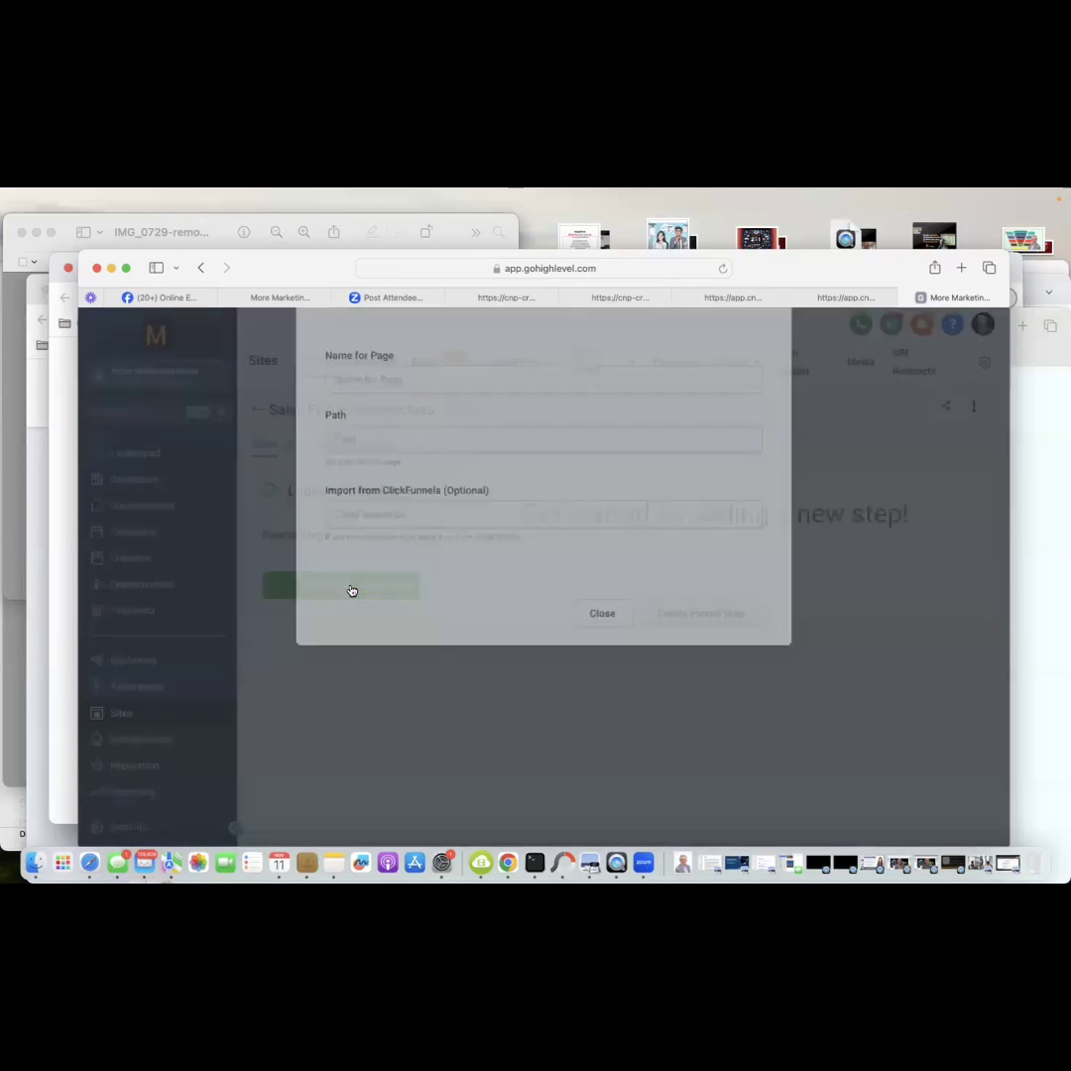
{"action": "left_click", "coordinate": [379, 435]}
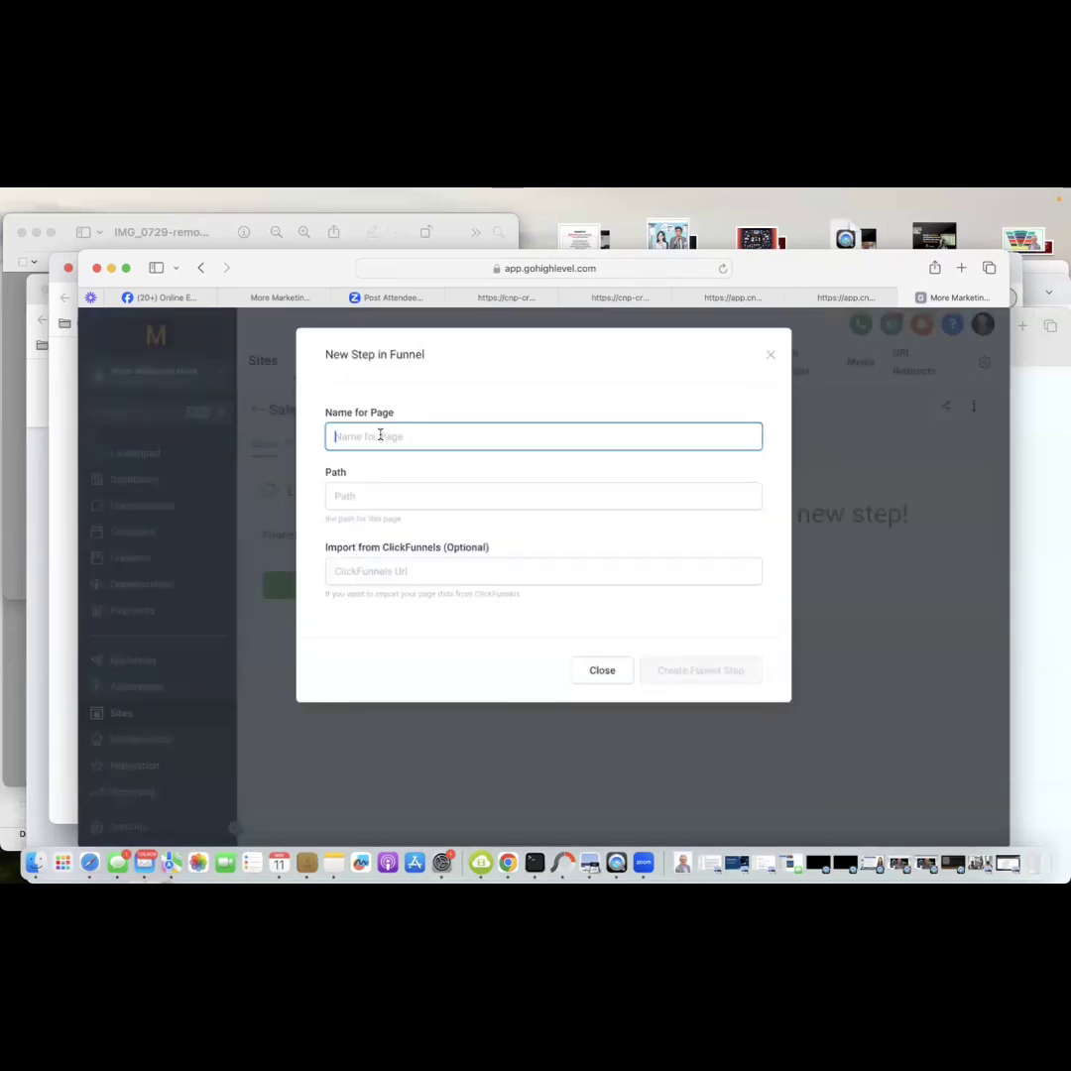
{"action": "key", "text": "super+v"}
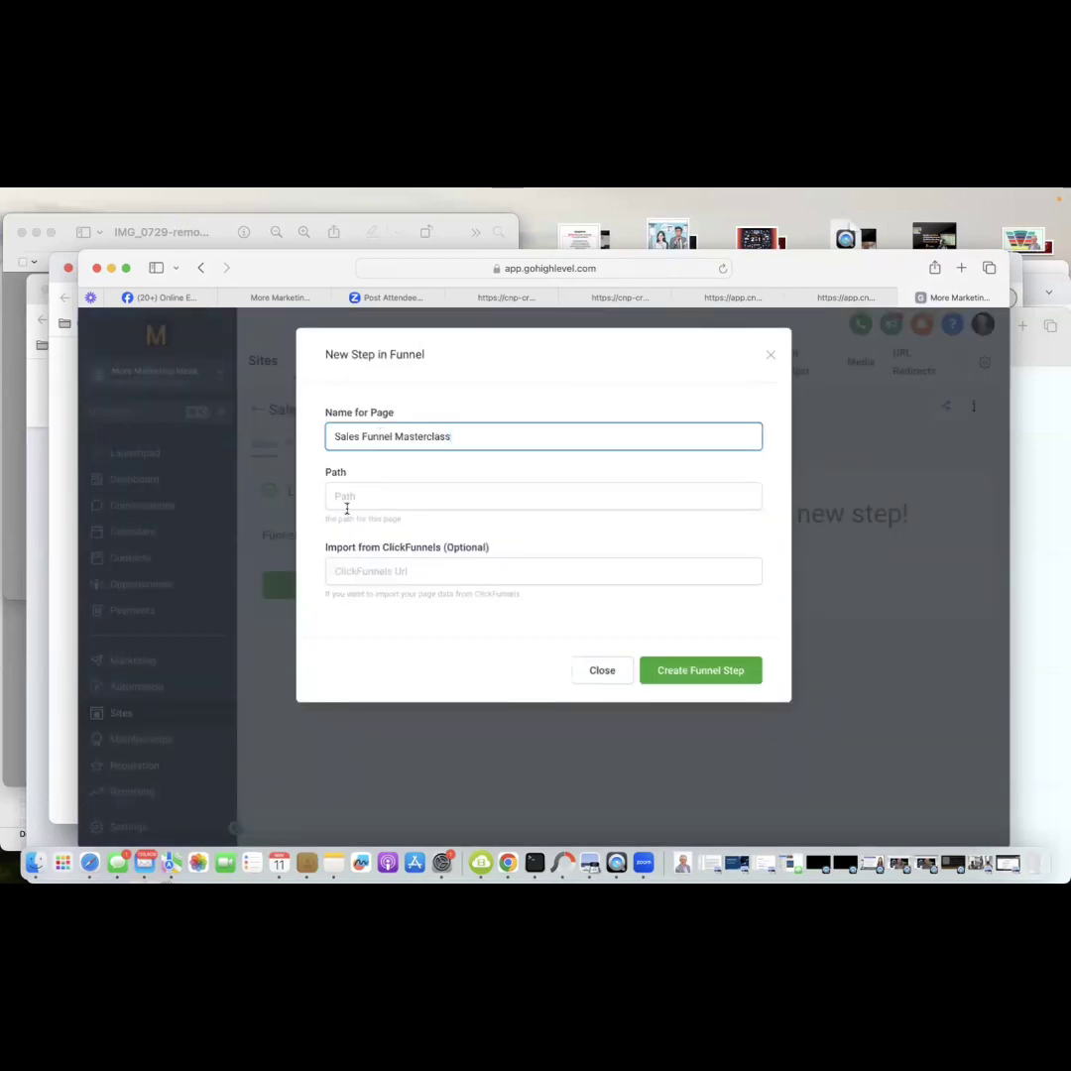
{"action": "left_click", "coordinate": [347, 496]}
{"action": "type", "text": "/"}
{"action": "type", "text": "sales funnel masterclass"}
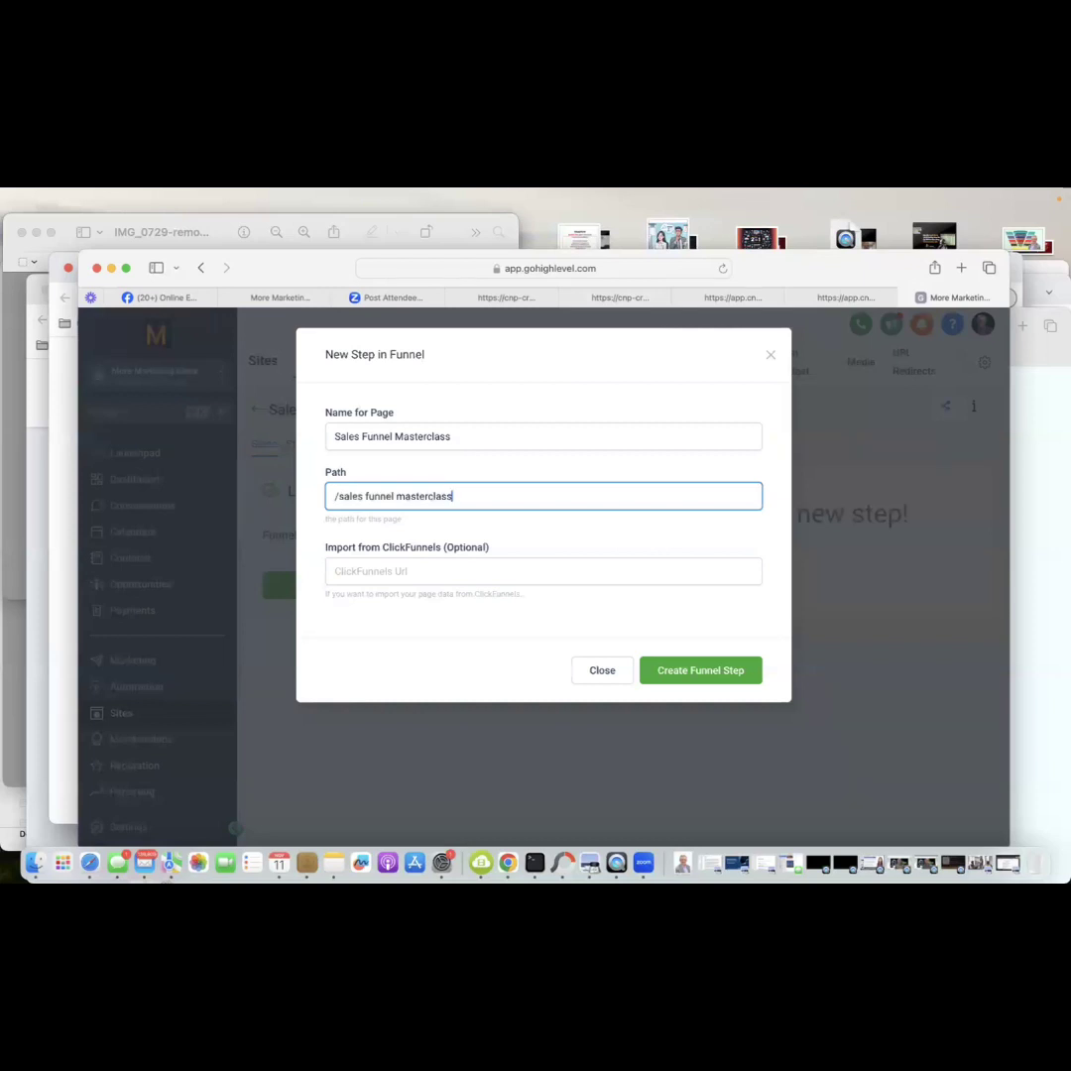
{"action": "left_click", "coordinate": [698, 674]}
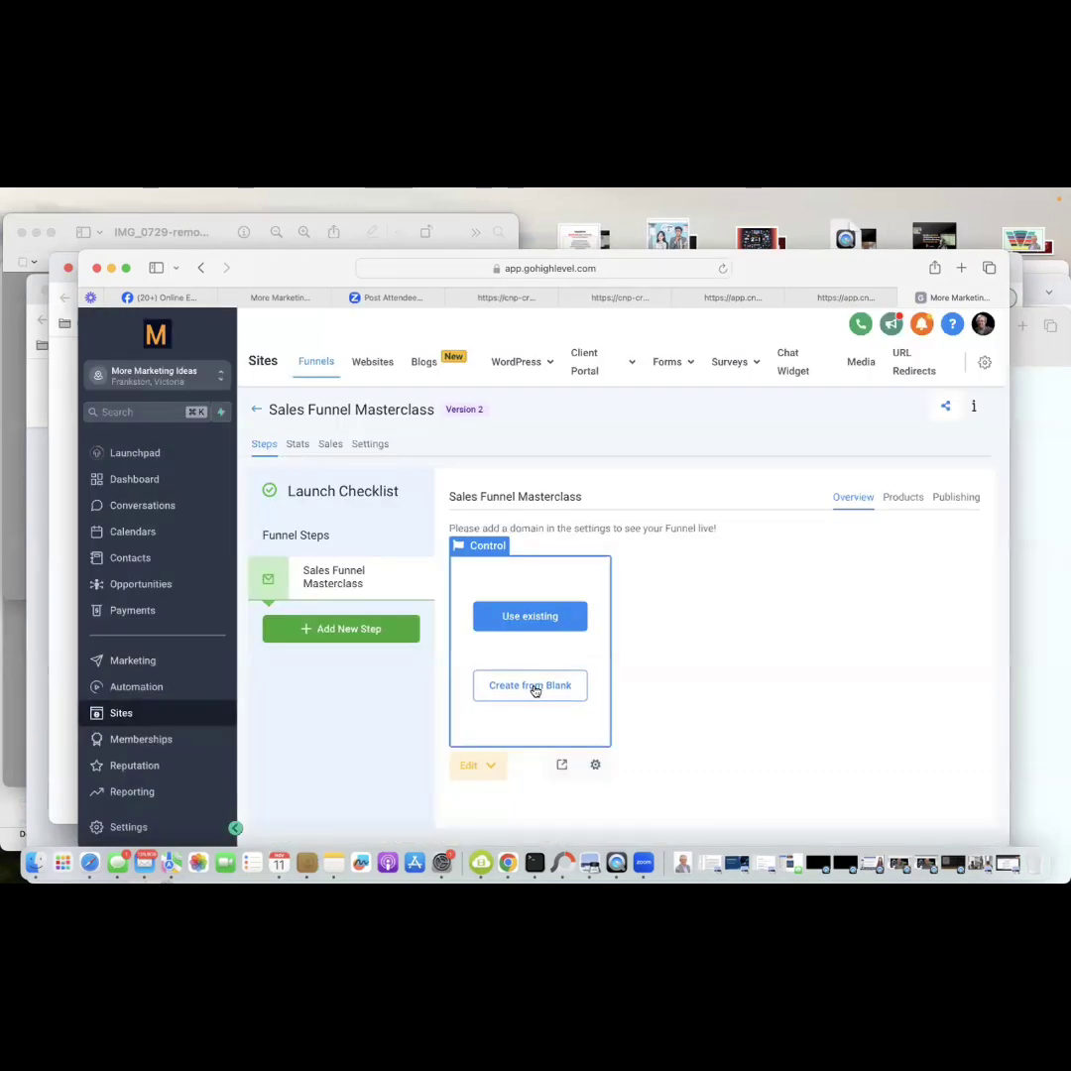
{"action": "left_click", "coordinate": [534, 687]}
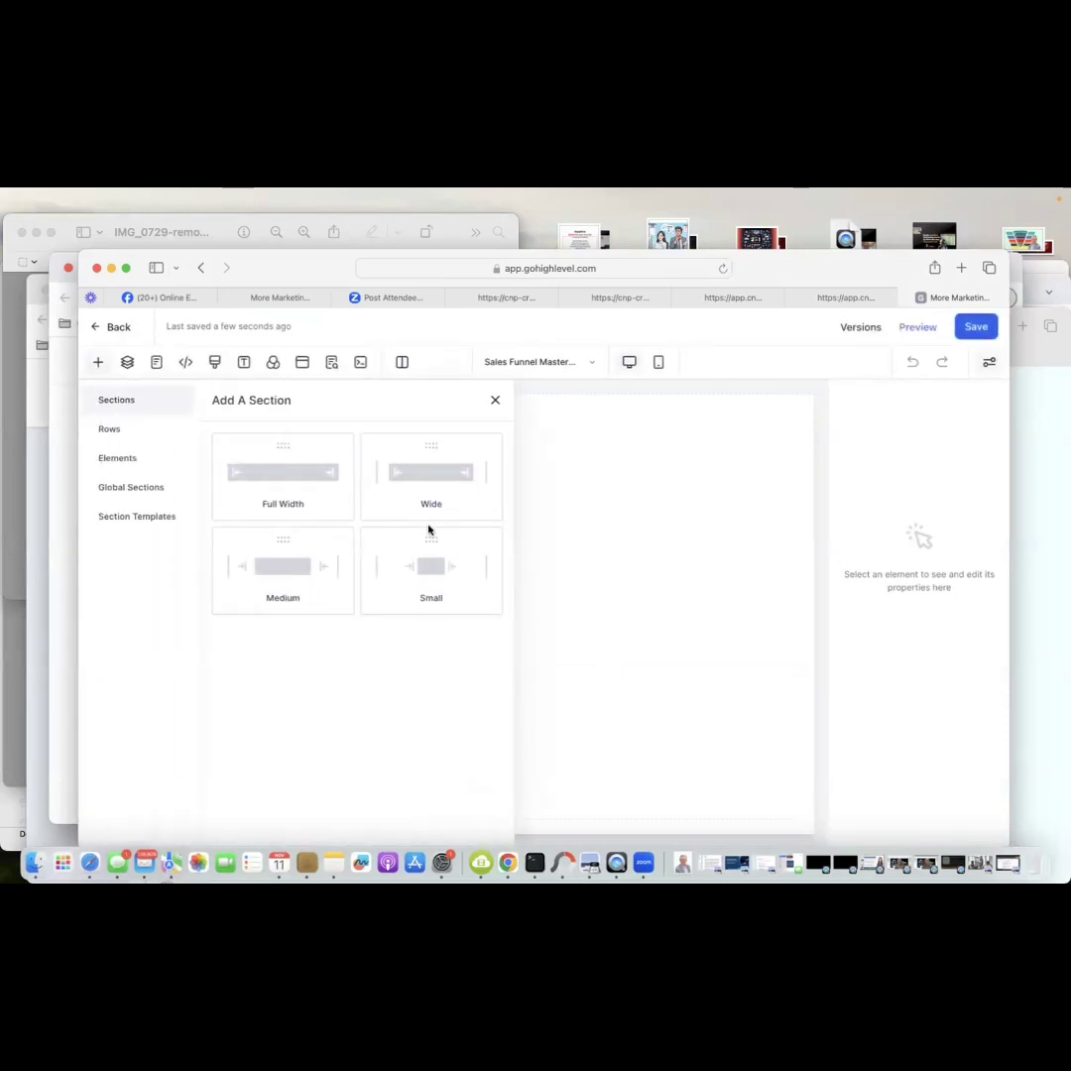
- Add a Full Width section holding a 3 Column row to the blank page
{"action": "left_click", "coordinate": [307, 490]}
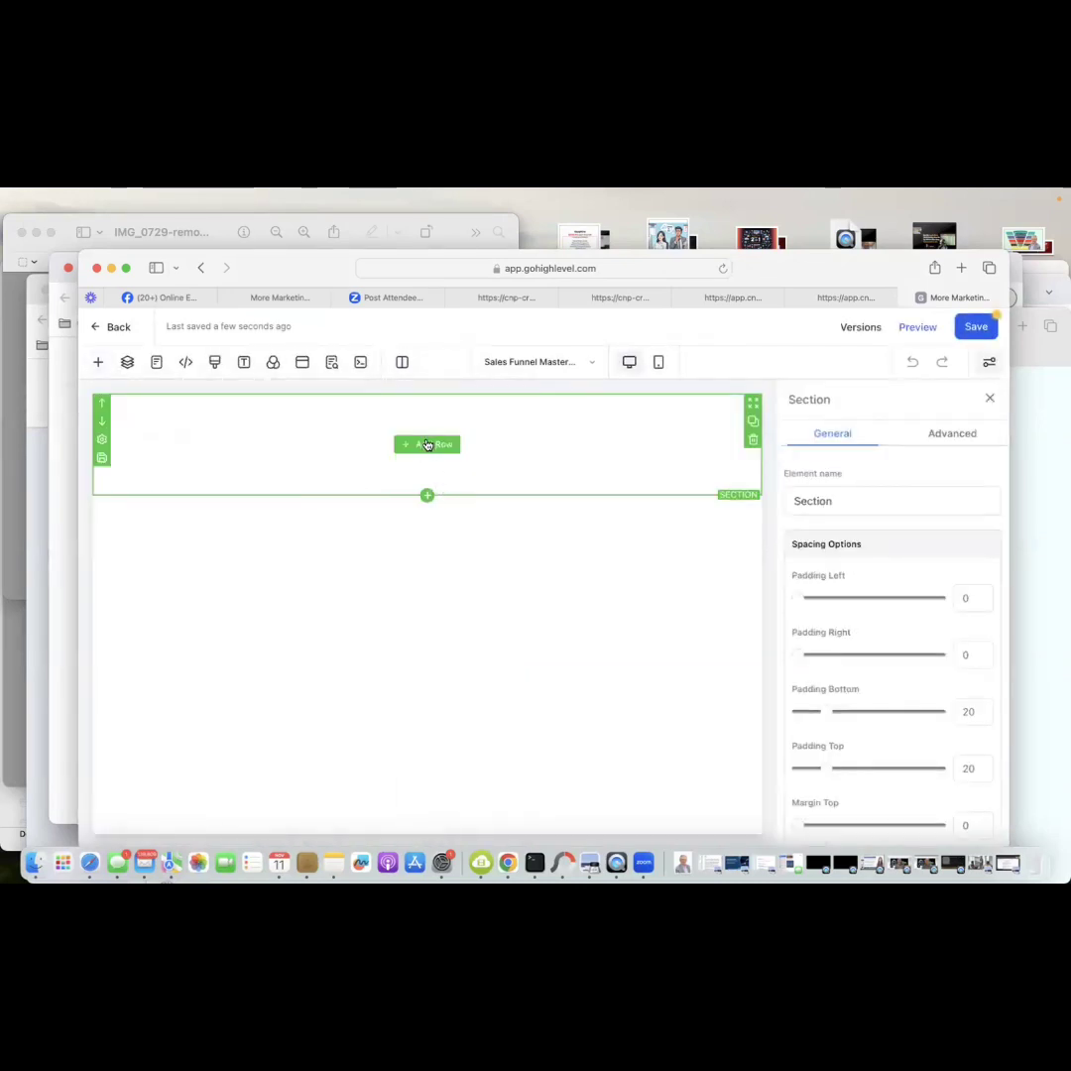
{"action": "left_click", "coordinate": [428, 444]}
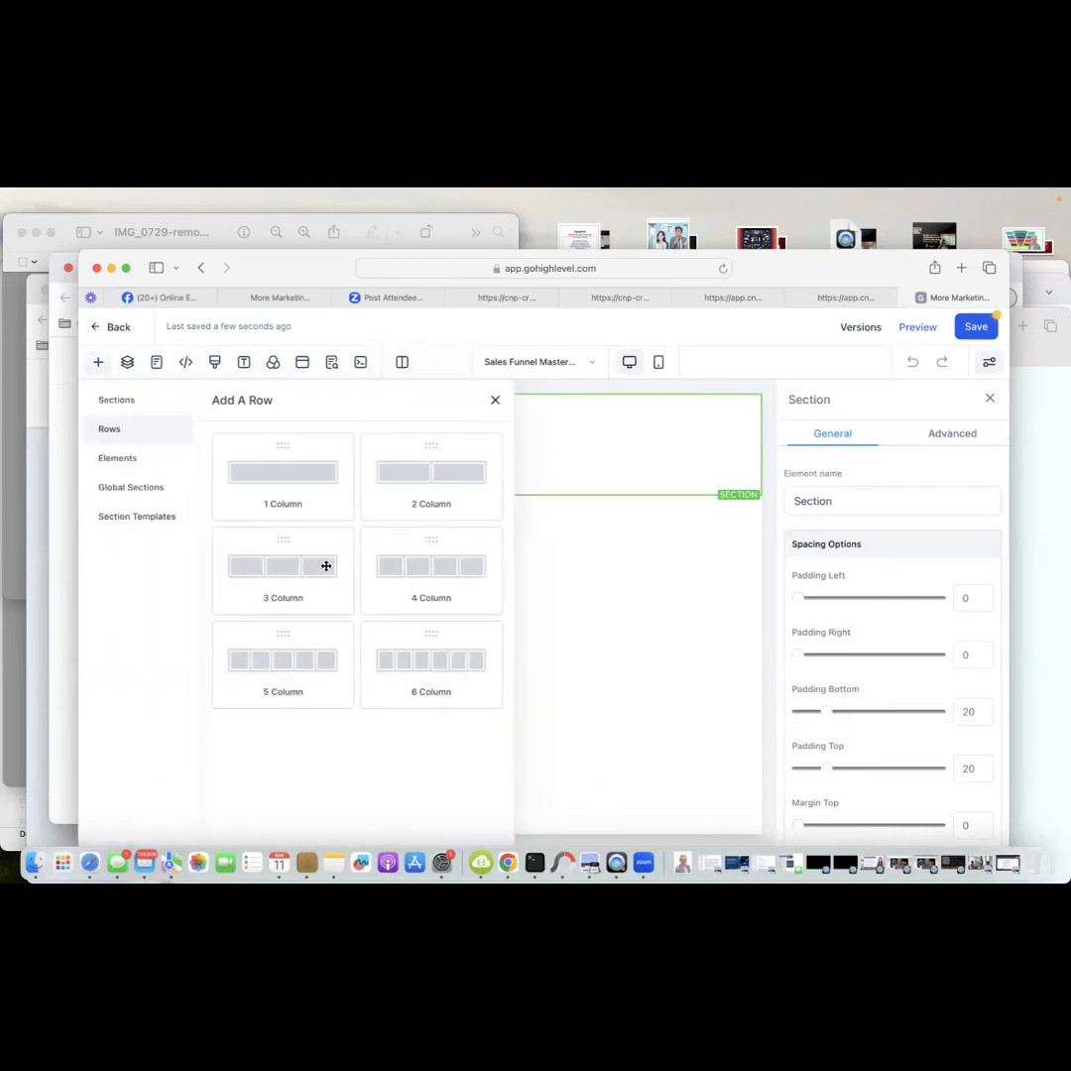
{"action": "left_click", "coordinate": [287, 567]}
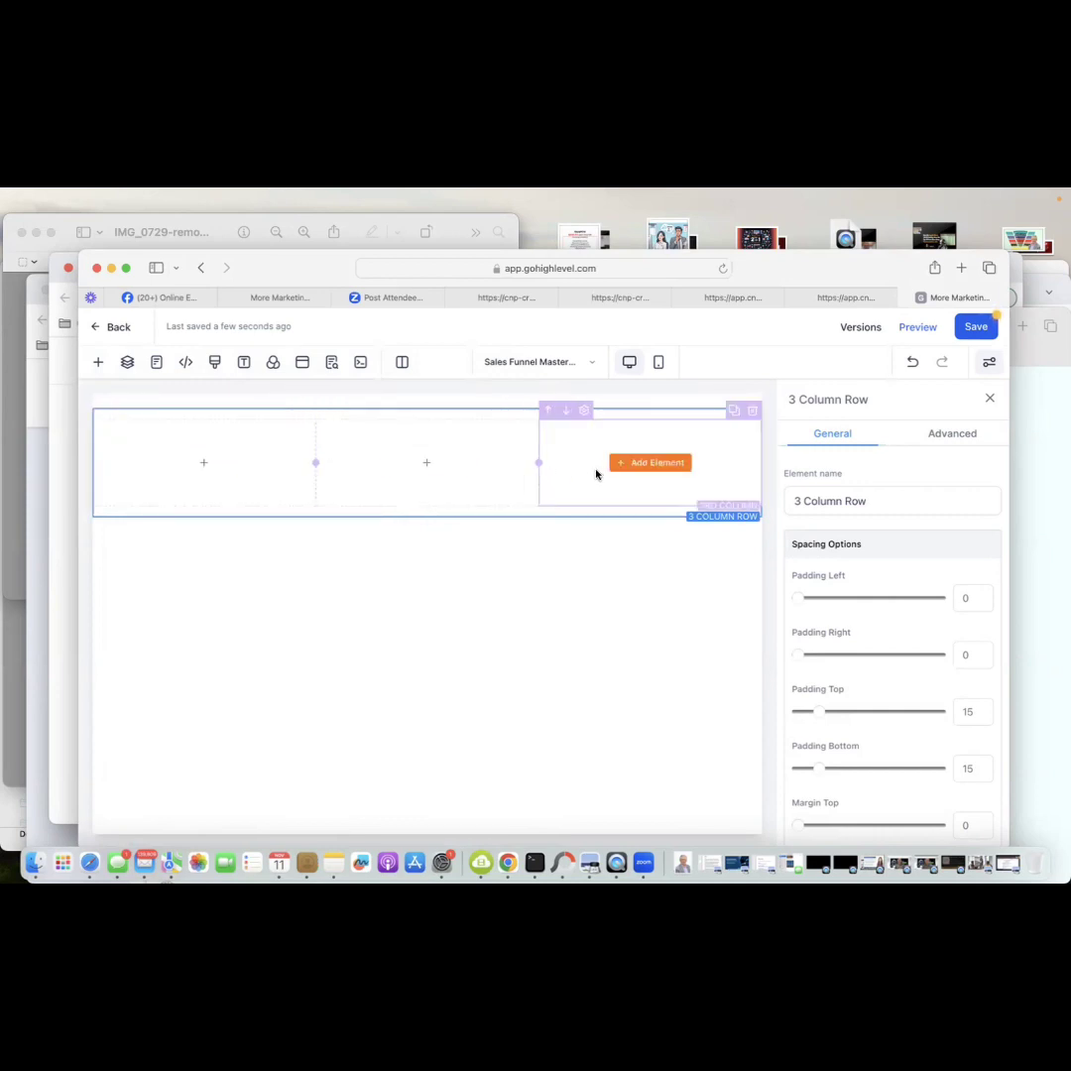
- Insert an Image element into the row's middle column
{"action": "left_click", "coordinate": [429, 463]}
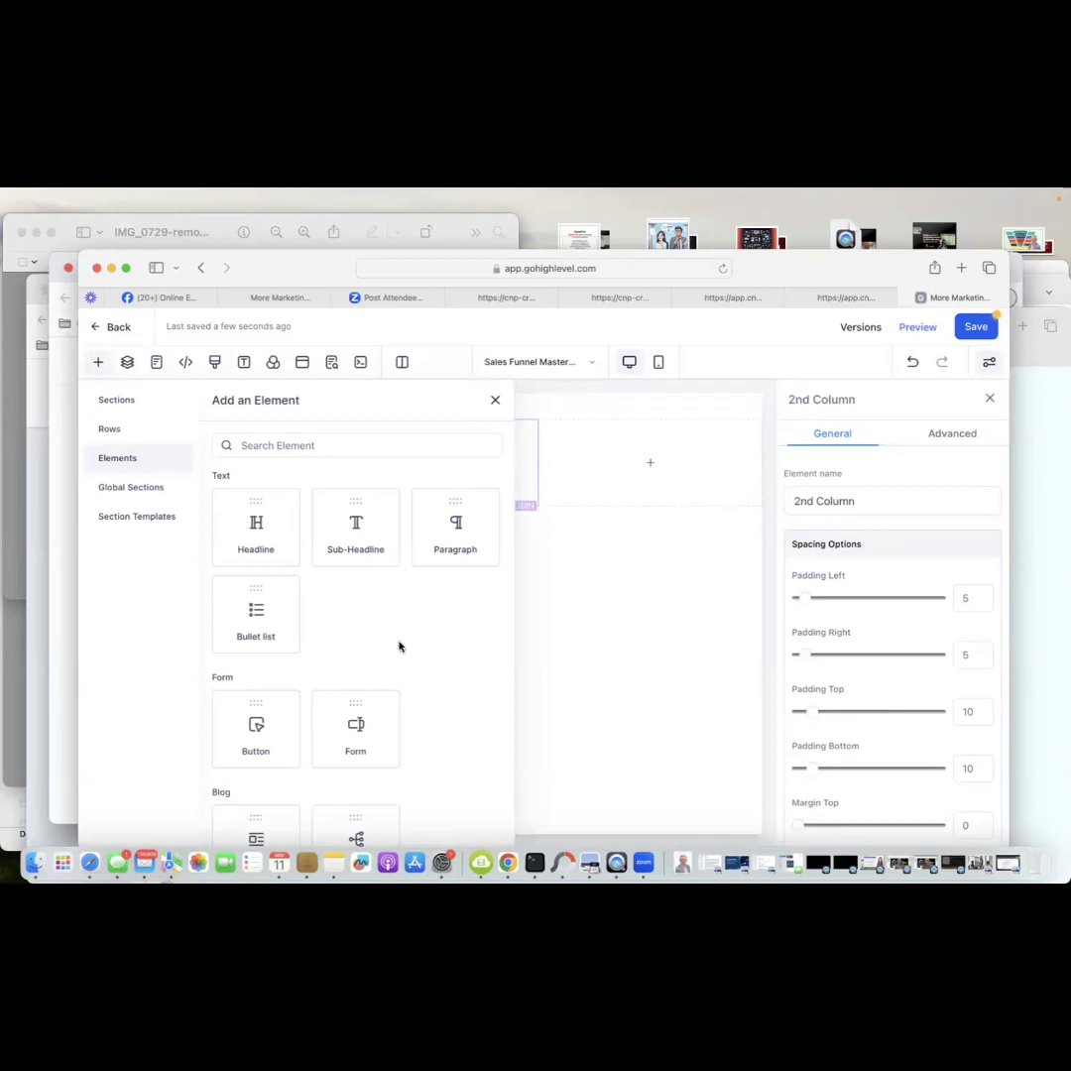
{"action": "scroll", "coordinate": [397, 647], "scroll_direction": "down", "scroll_amount": 2}
{"action": "scroll", "coordinate": [398, 641], "scroll_direction": "down", "scroll_amount": 2}
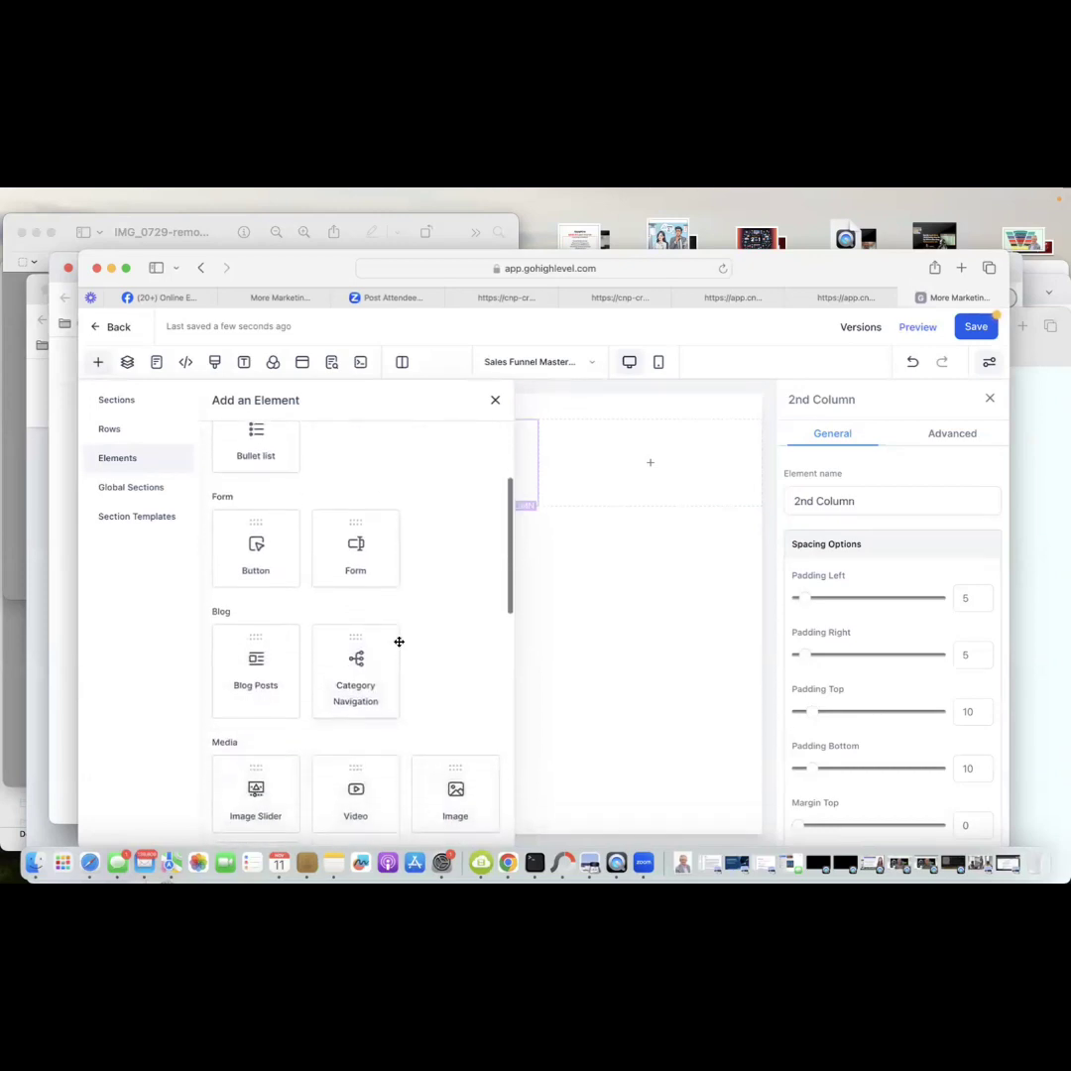
{"action": "left_click", "coordinate": [456, 760]}
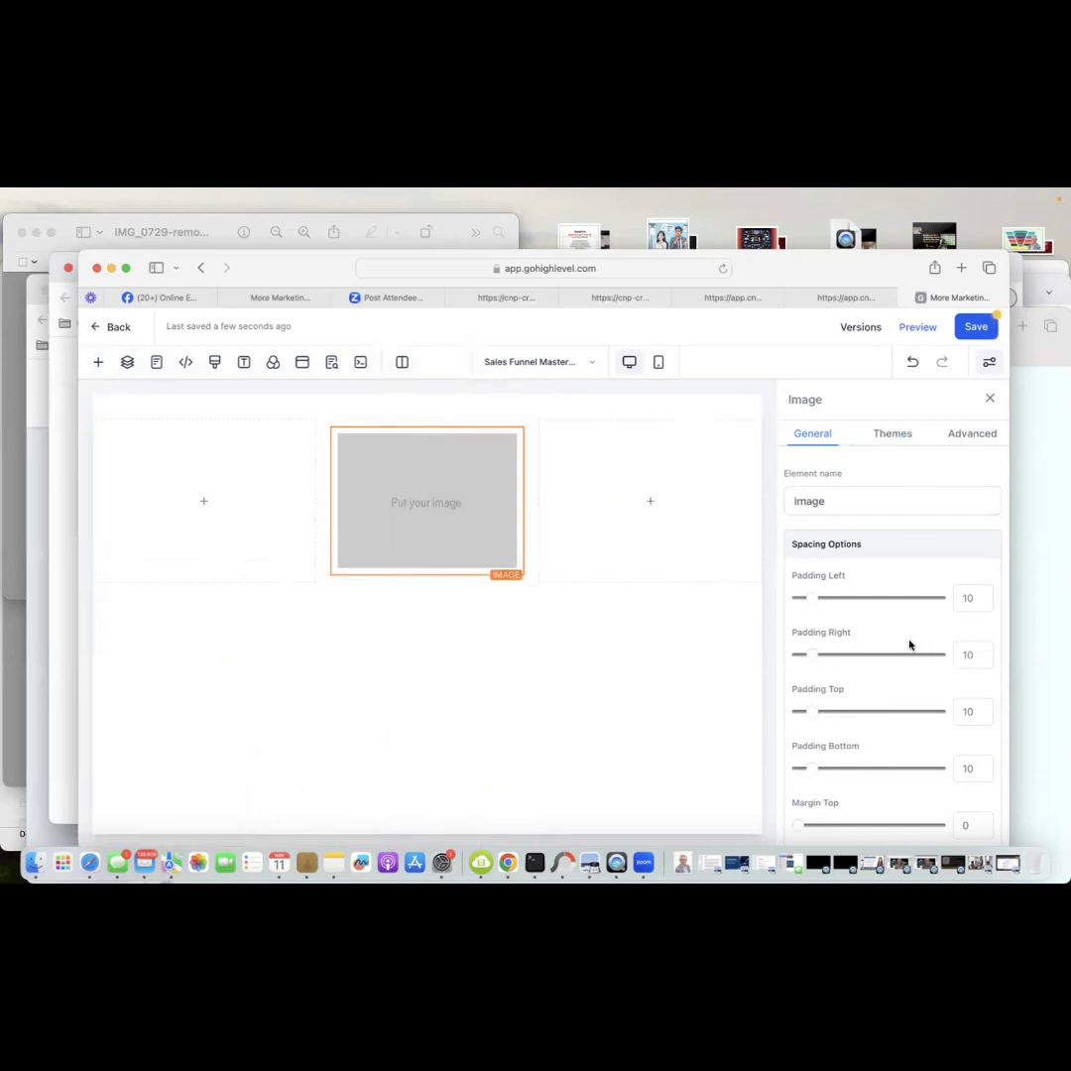
- In Image Options, choose the media library as the picture source
{"action": "scroll", "coordinate": [910, 645], "scroll_direction": "down", "scroll_amount": 5}
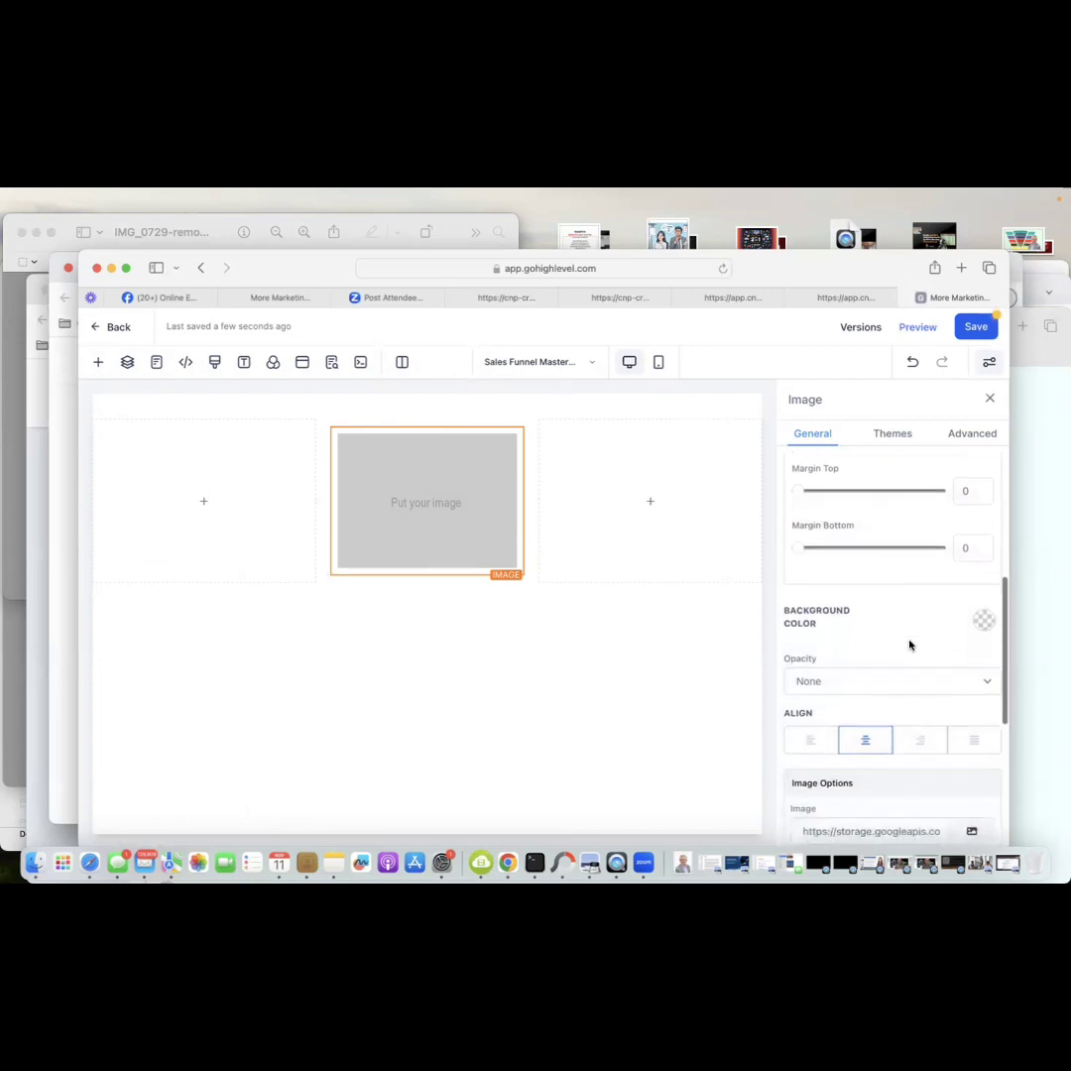
{"action": "scroll", "coordinate": [909, 645], "scroll_direction": "down", "scroll_amount": 3}
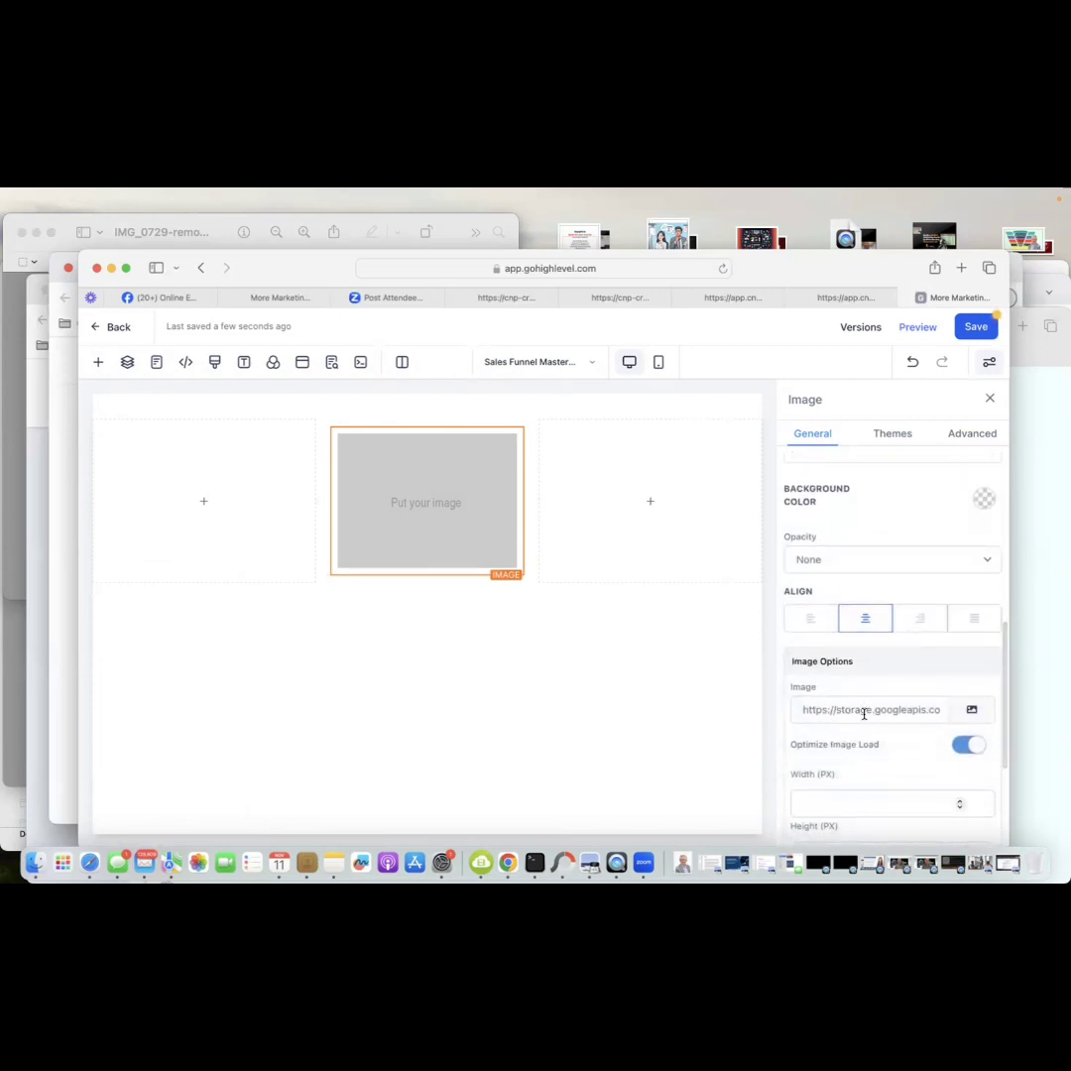
{"action": "left_click", "coordinate": [973, 710]}
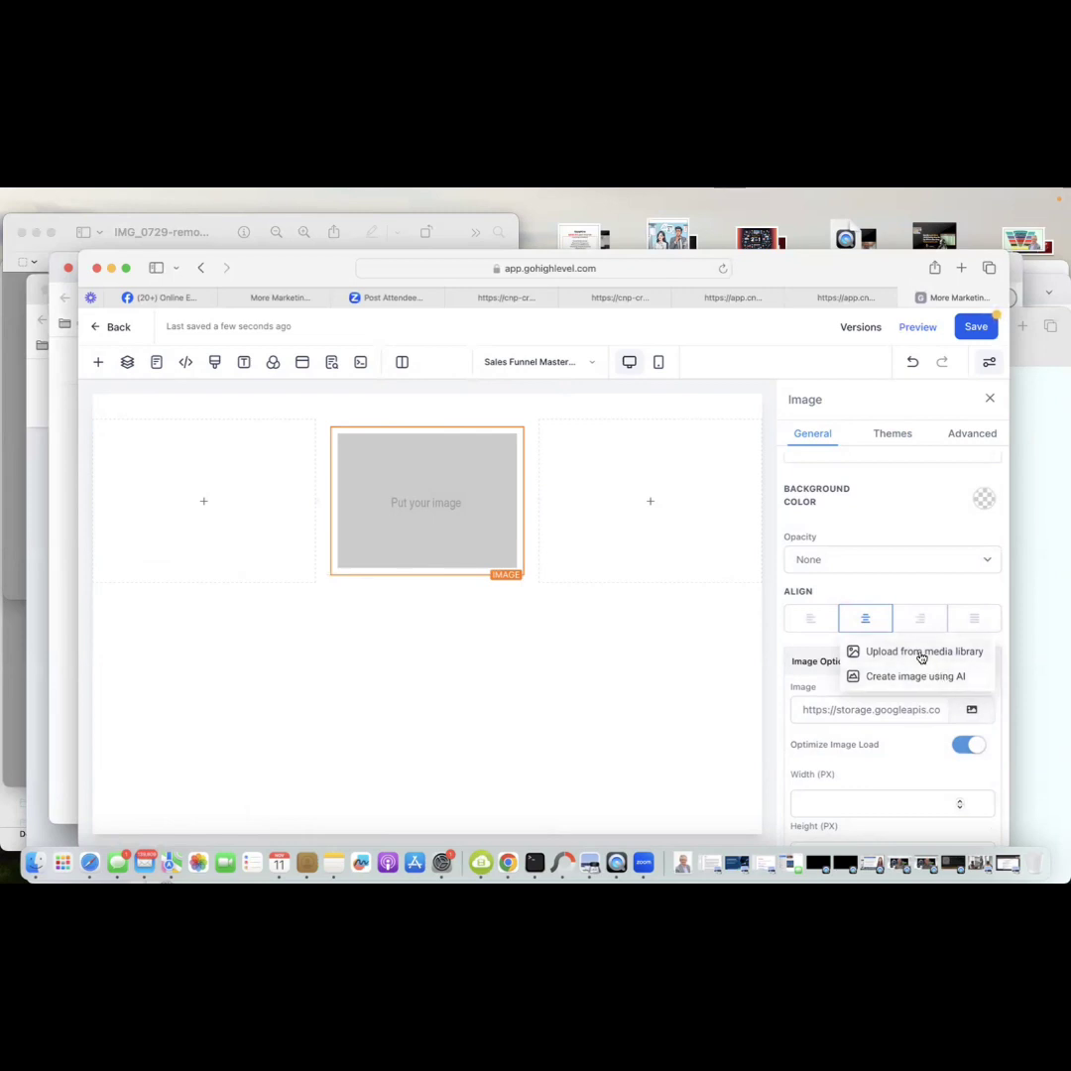
{"action": "left_click", "coordinate": [921, 653]}
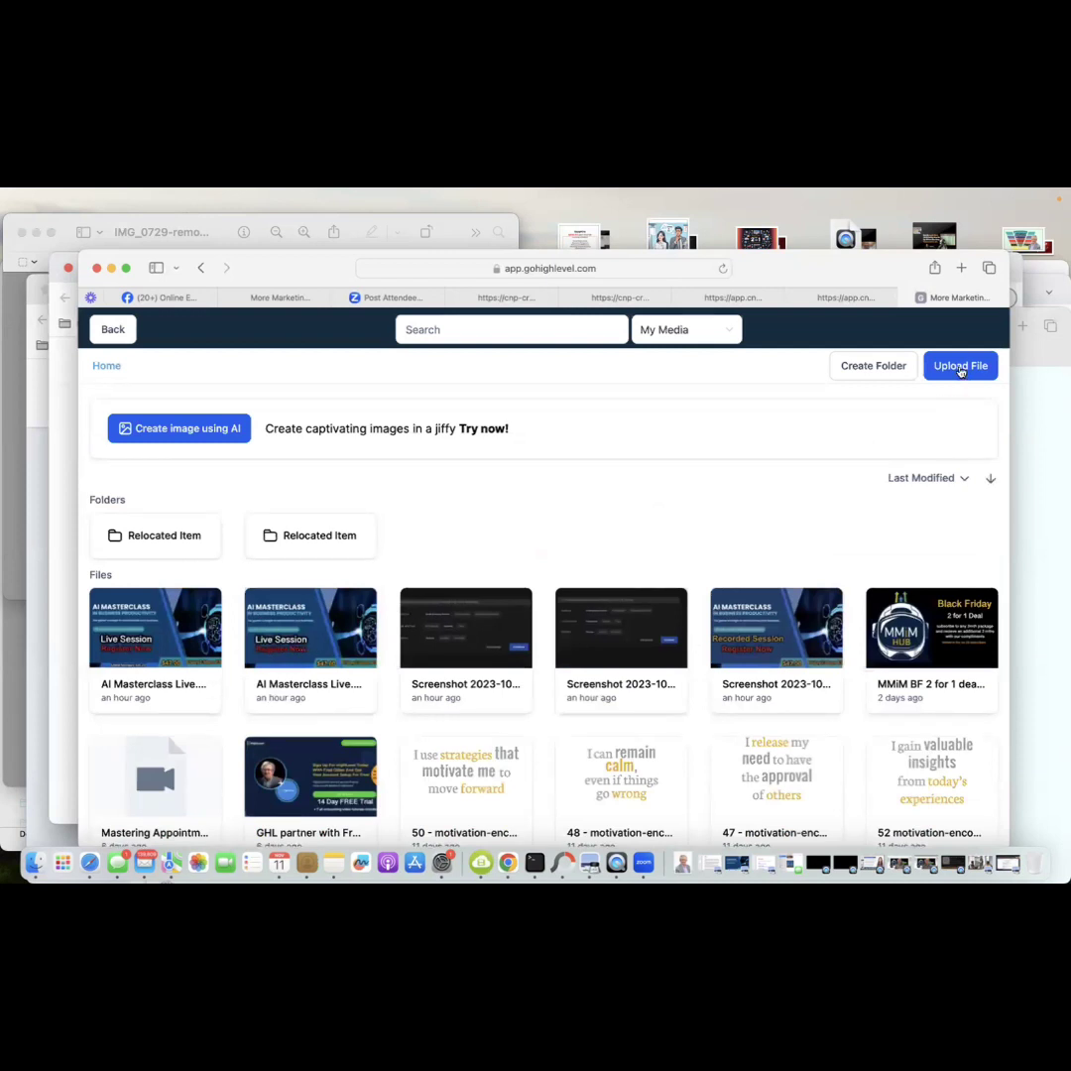
- Upload 'Screenshot 2023-11-11 at 2.49.29 pm' from the Desktop and set it as the image
{"action": "left_click", "coordinate": [959, 367]}
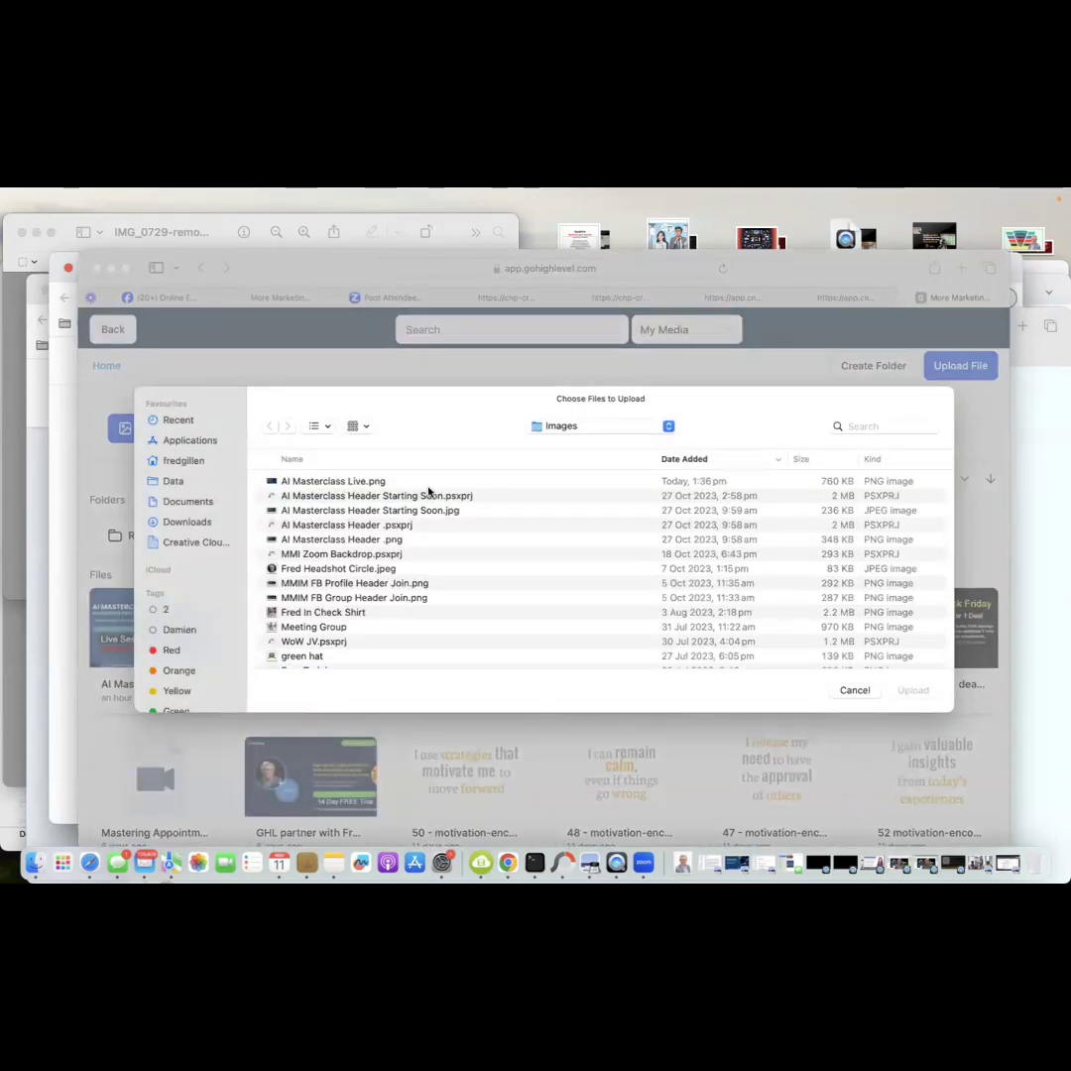
{"action": "left_click", "coordinate": [192, 463]}
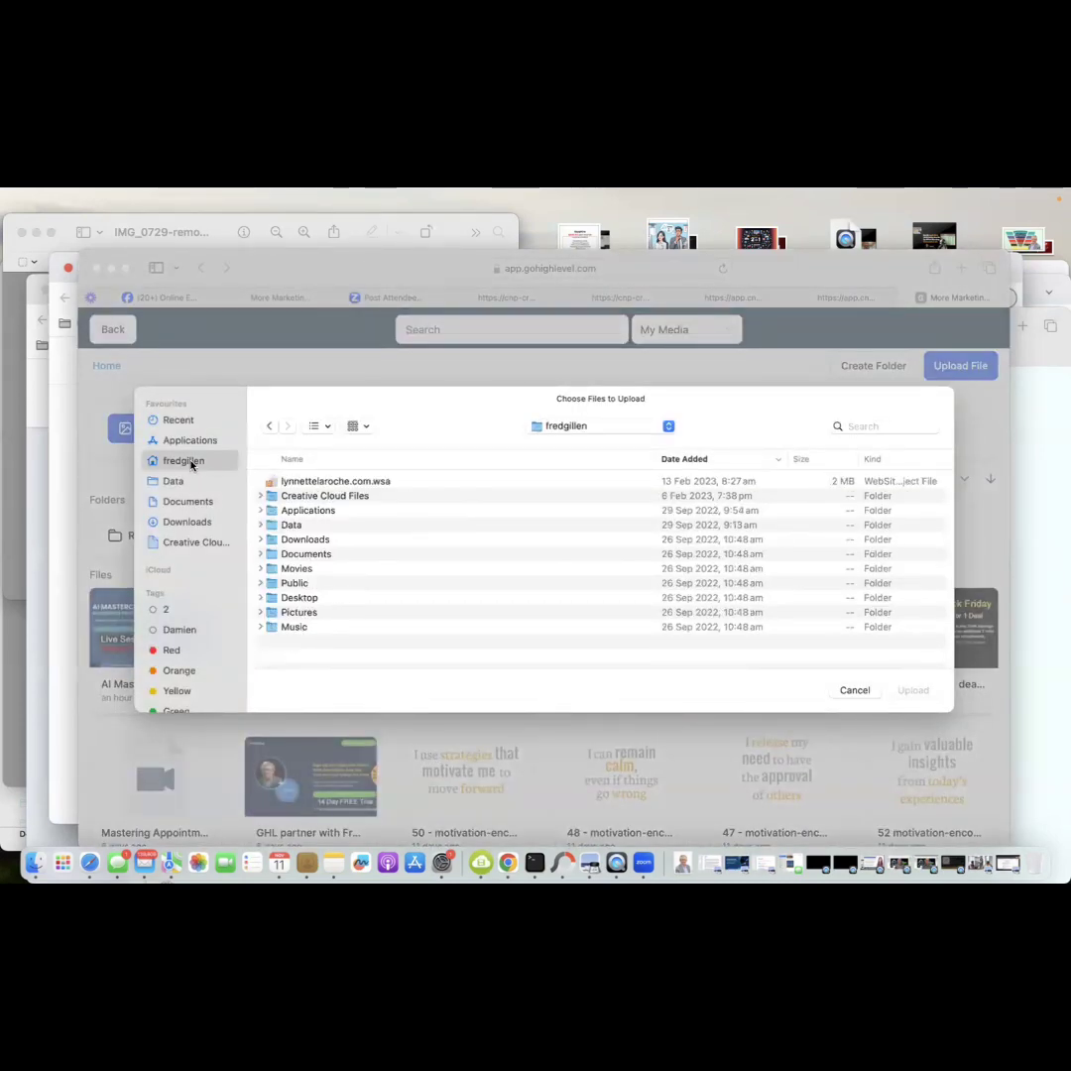
{"action": "double_click", "coordinate": [298, 598]}
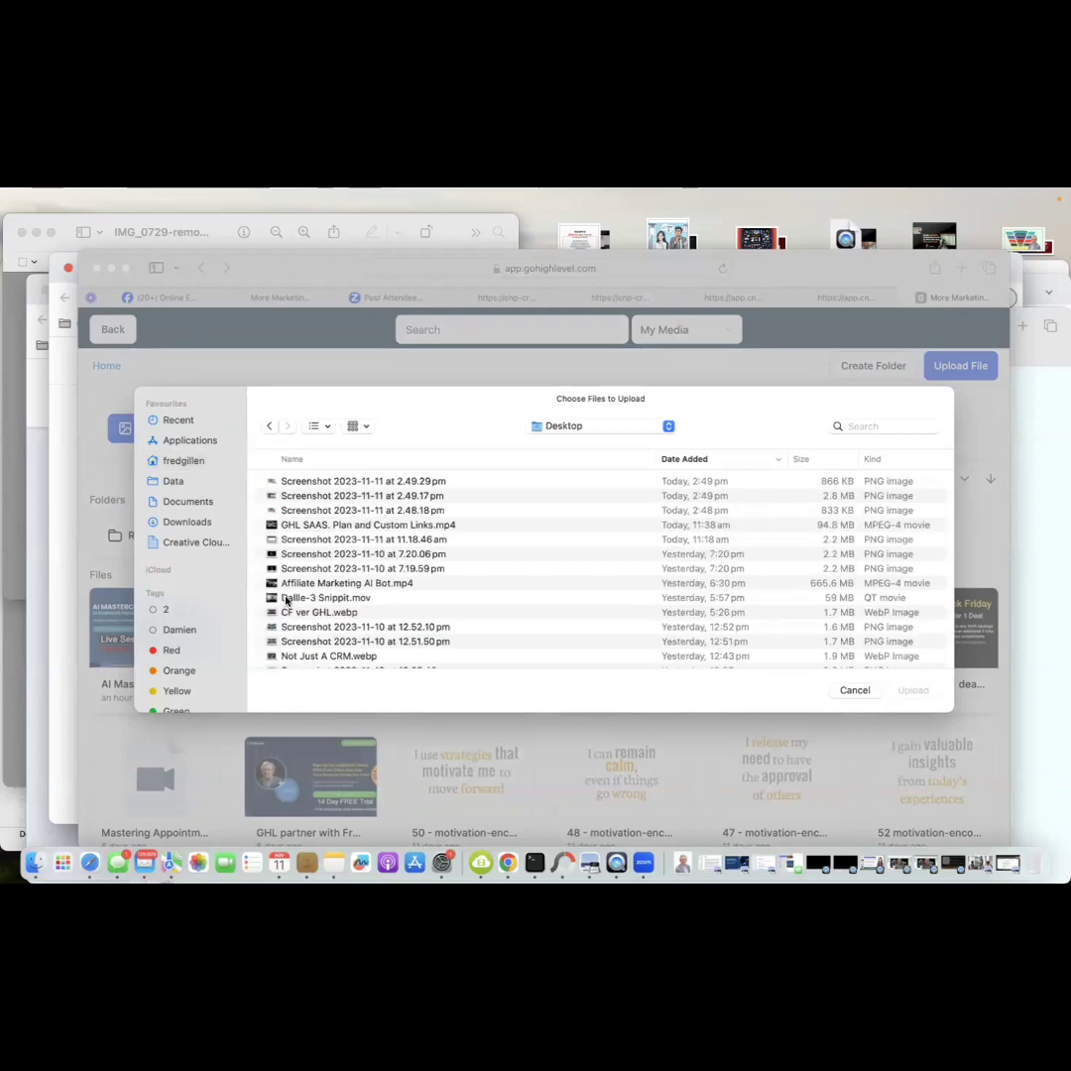
{"action": "left_click", "coordinate": [319, 483]}
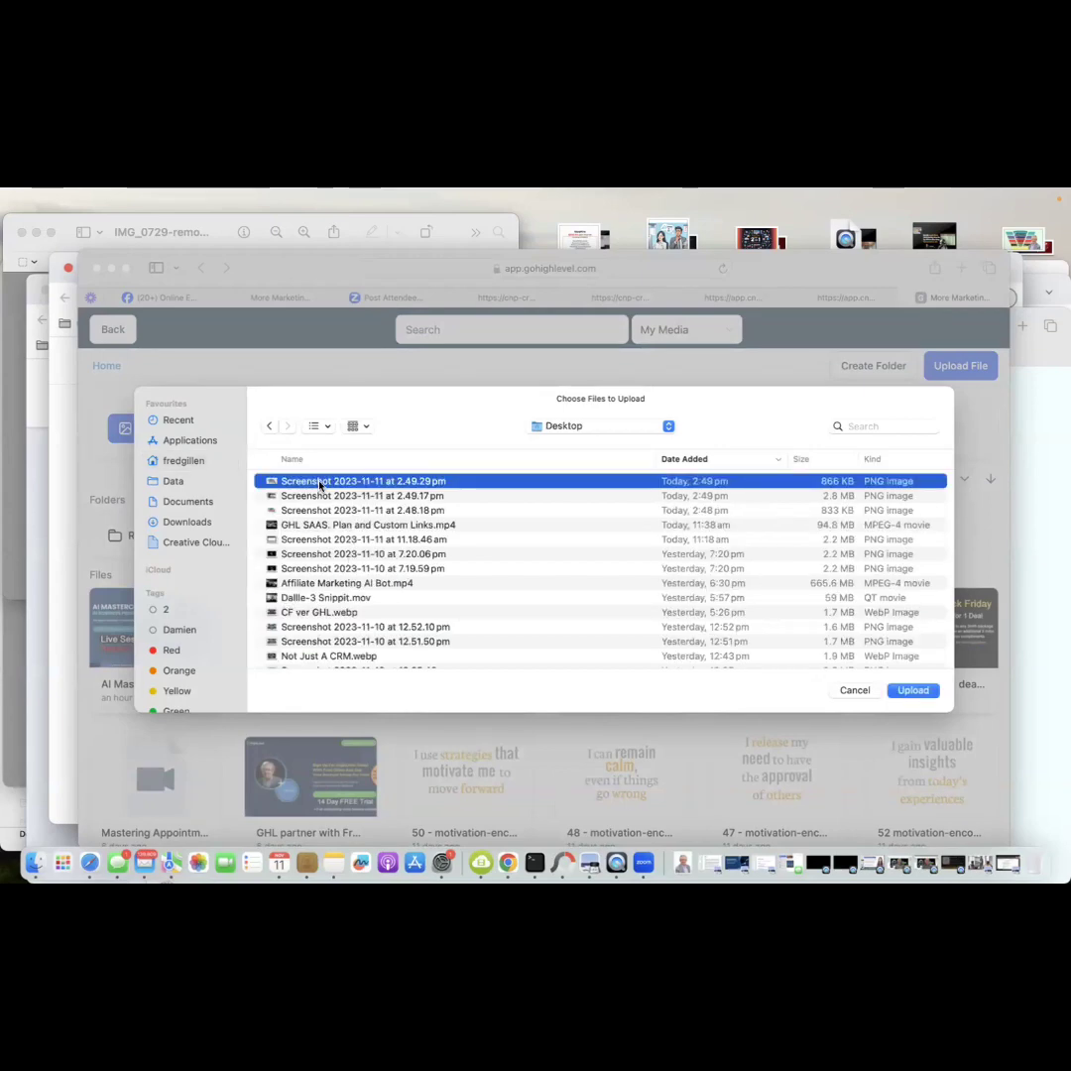
{"action": "double_click", "coordinate": [320, 483]}
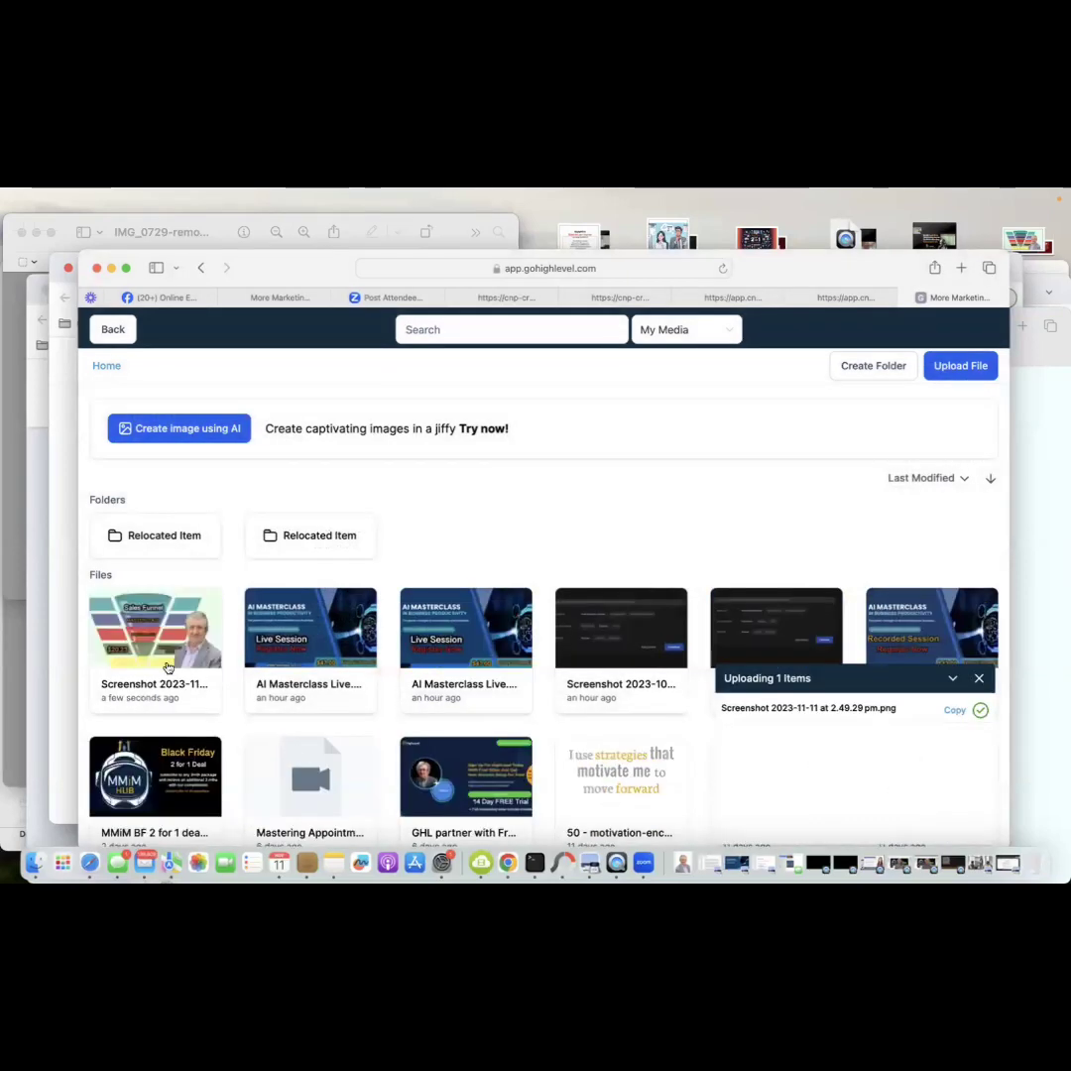
{"action": "left_click", "coordinate": [158, 651]}
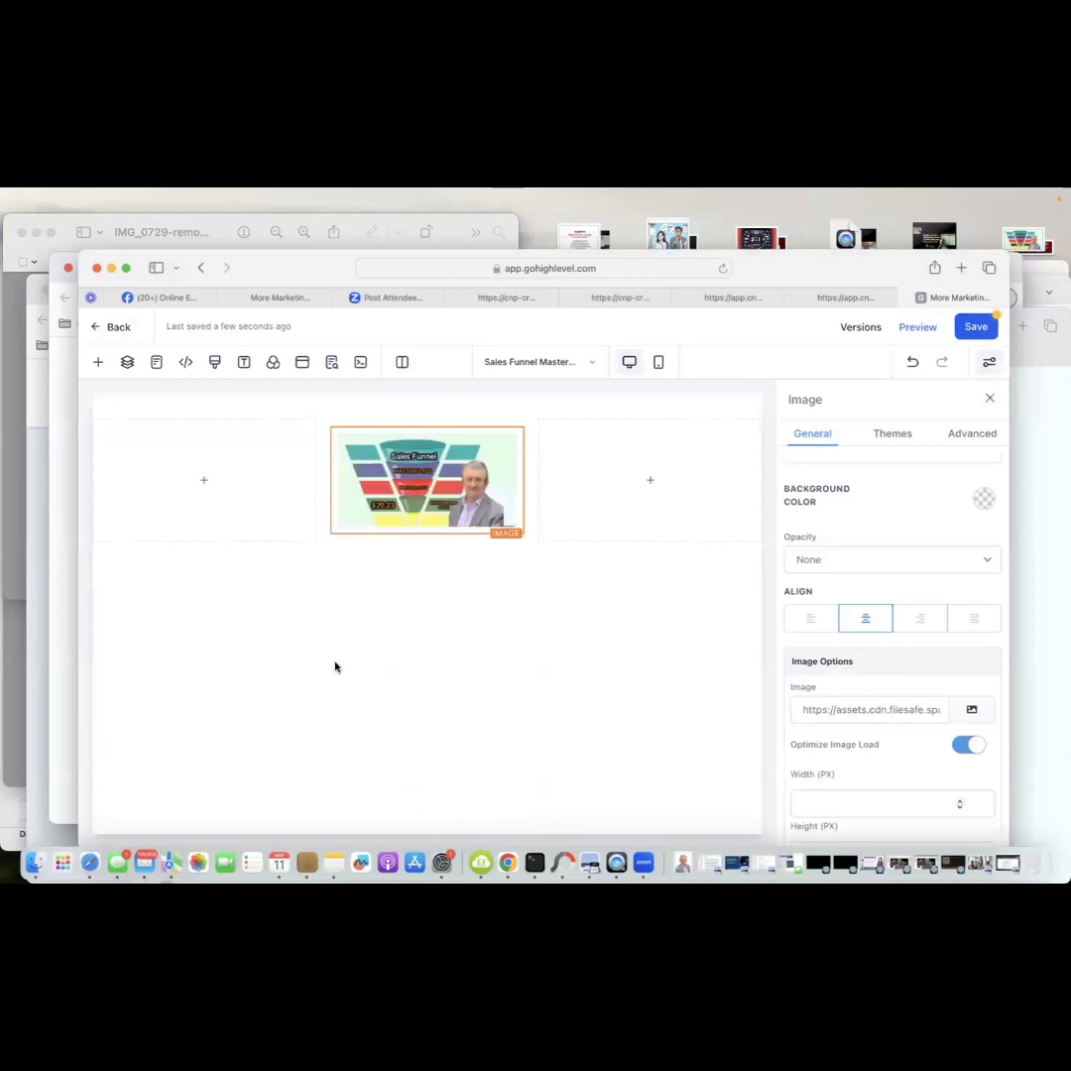
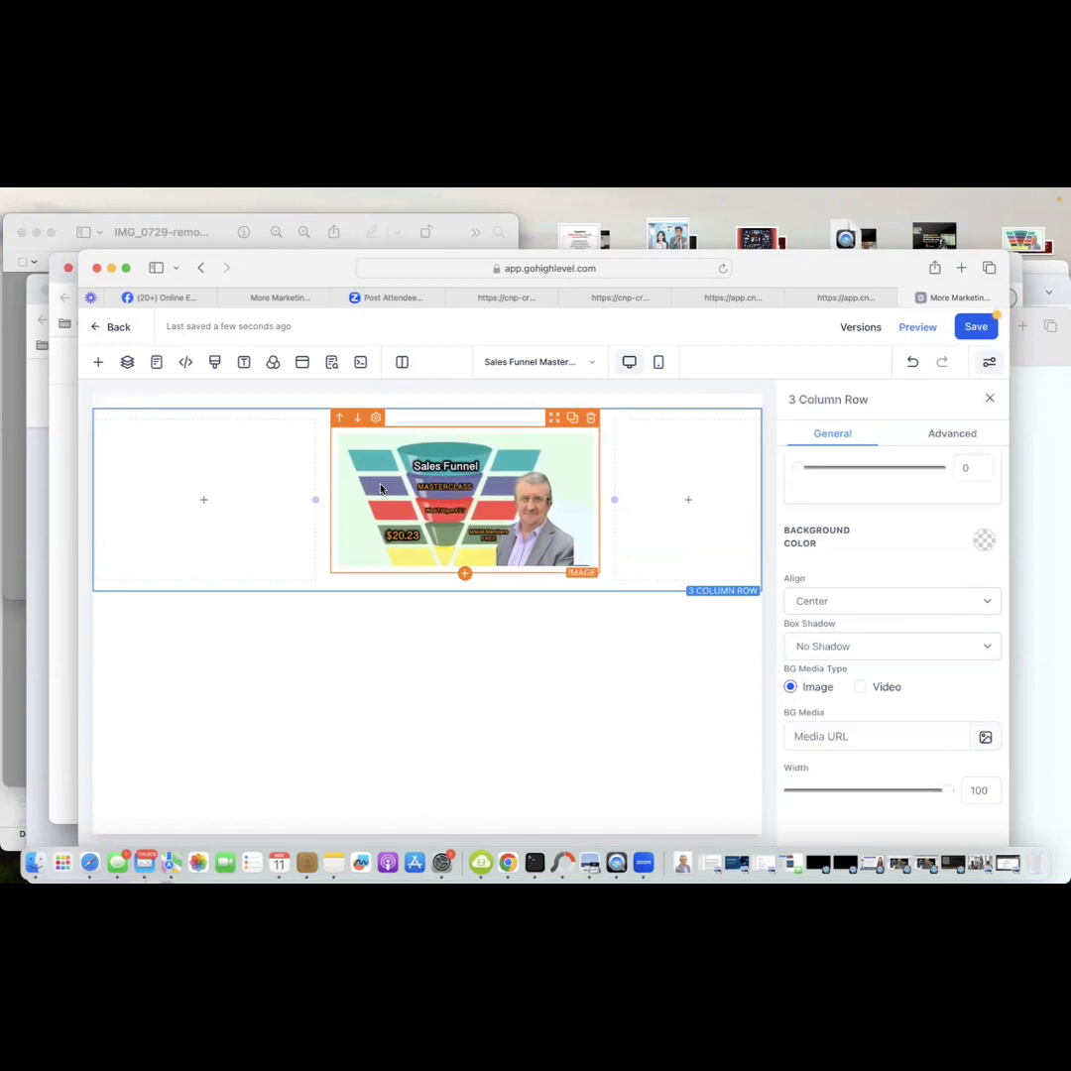
- Widen the middle column and add a Headline element under the banner image
{"action": "left_click_drag", "start_coordinate": [315, 500], "coordinate": [254, 500]}
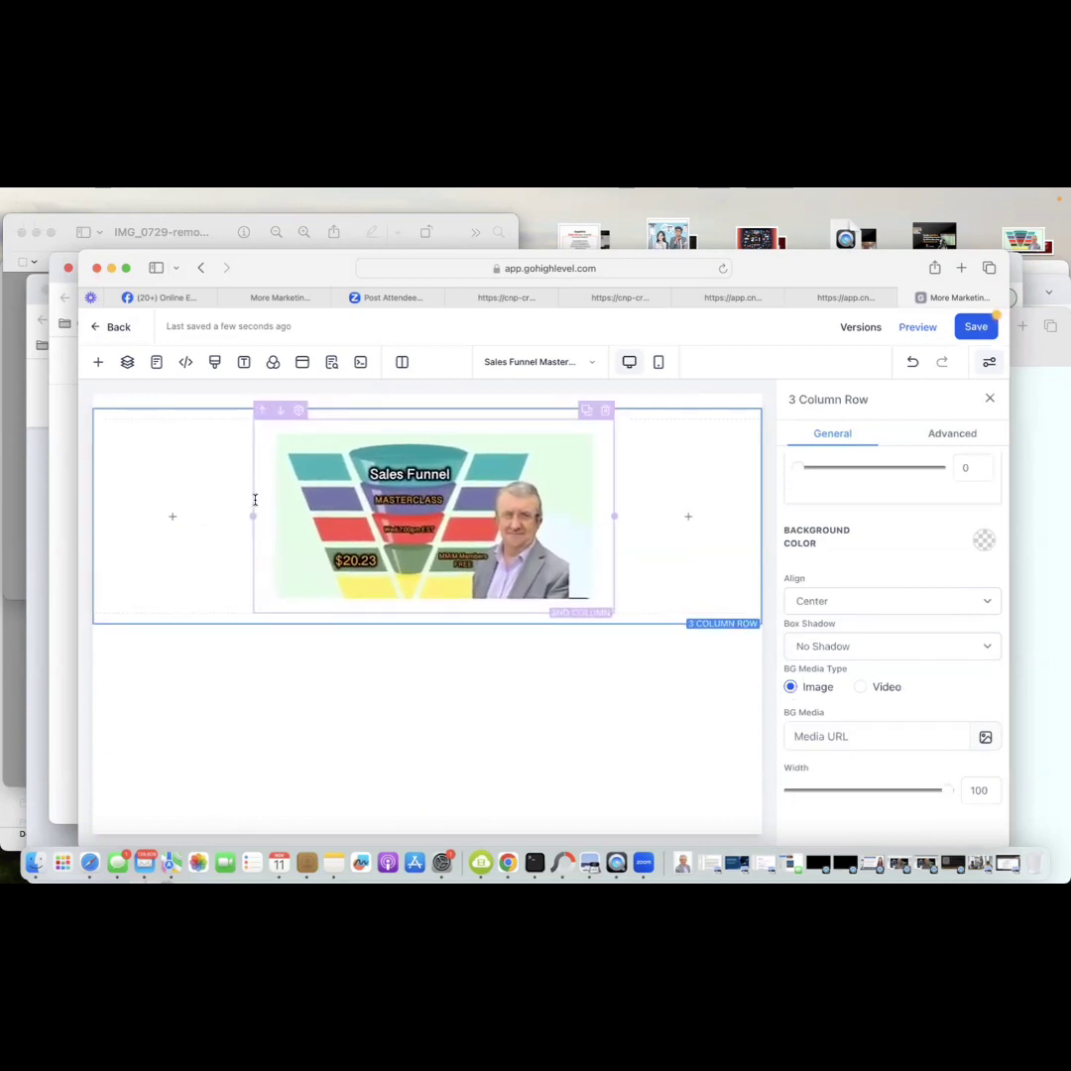
{"action": "left_click", "coordinate": [434, 606]}
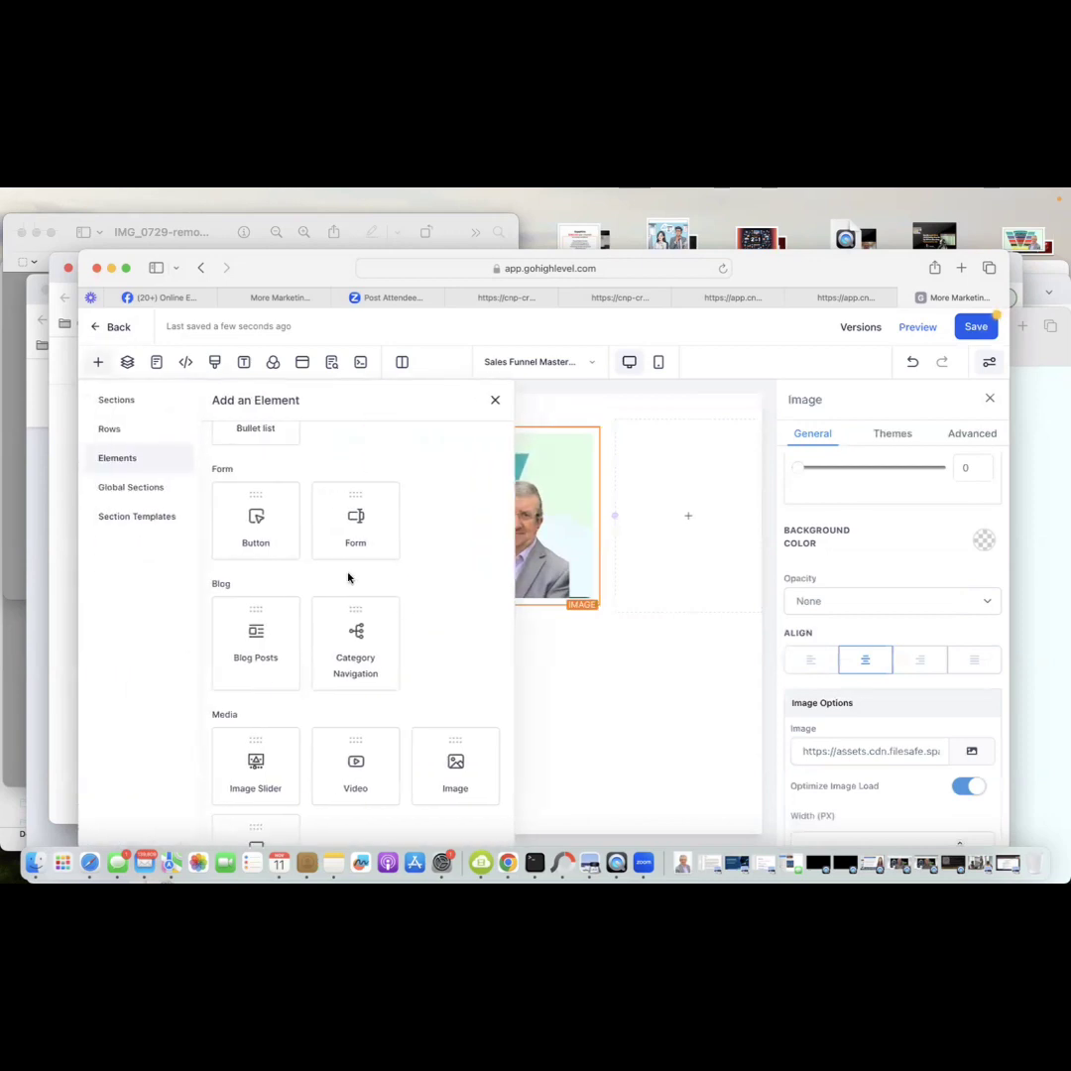
{"action": "scroll", "coordinate": [337, 555], "scroll_direction": "up", "scroll_amount": 5}
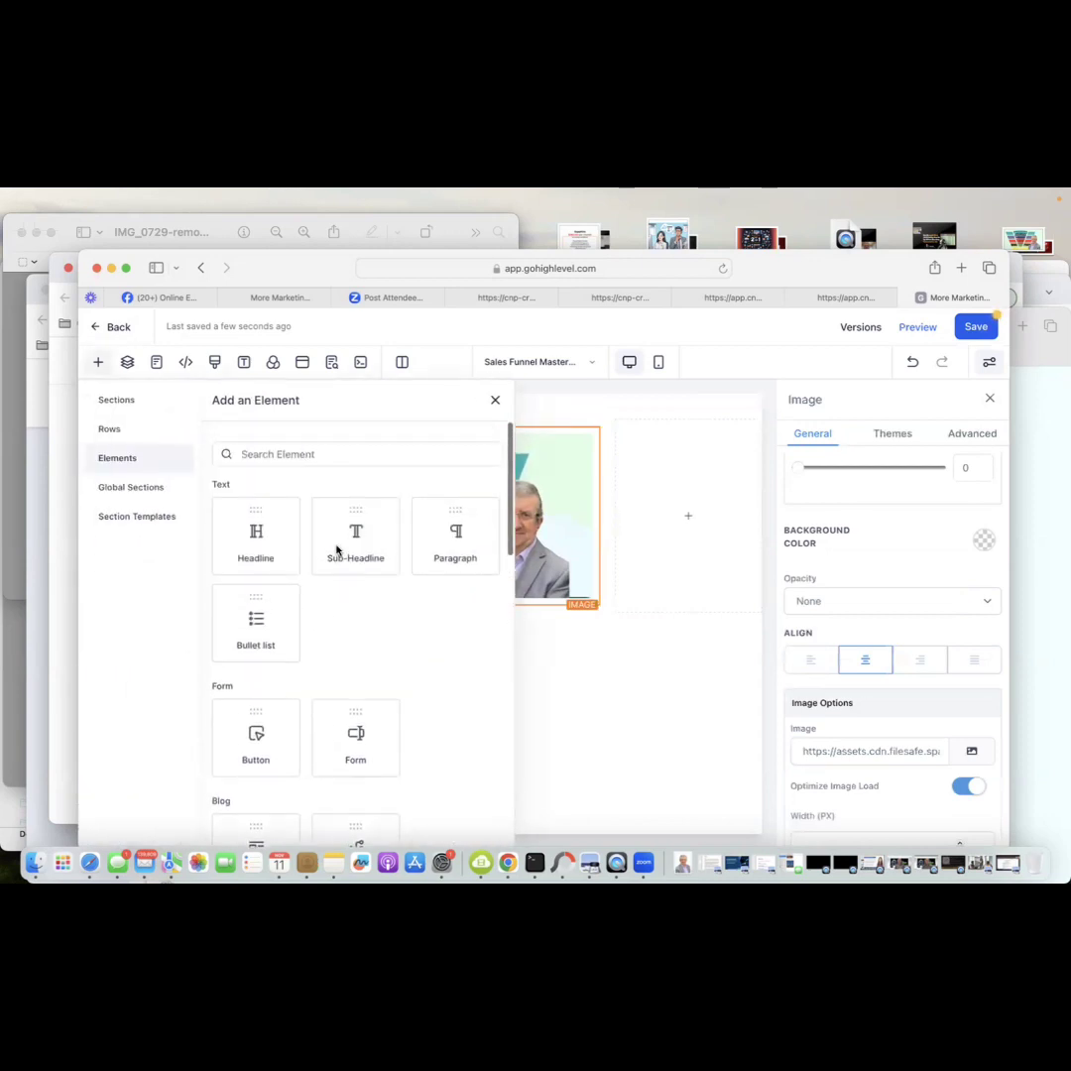
{"action": "left_click", "coordinate": [256, 535]}
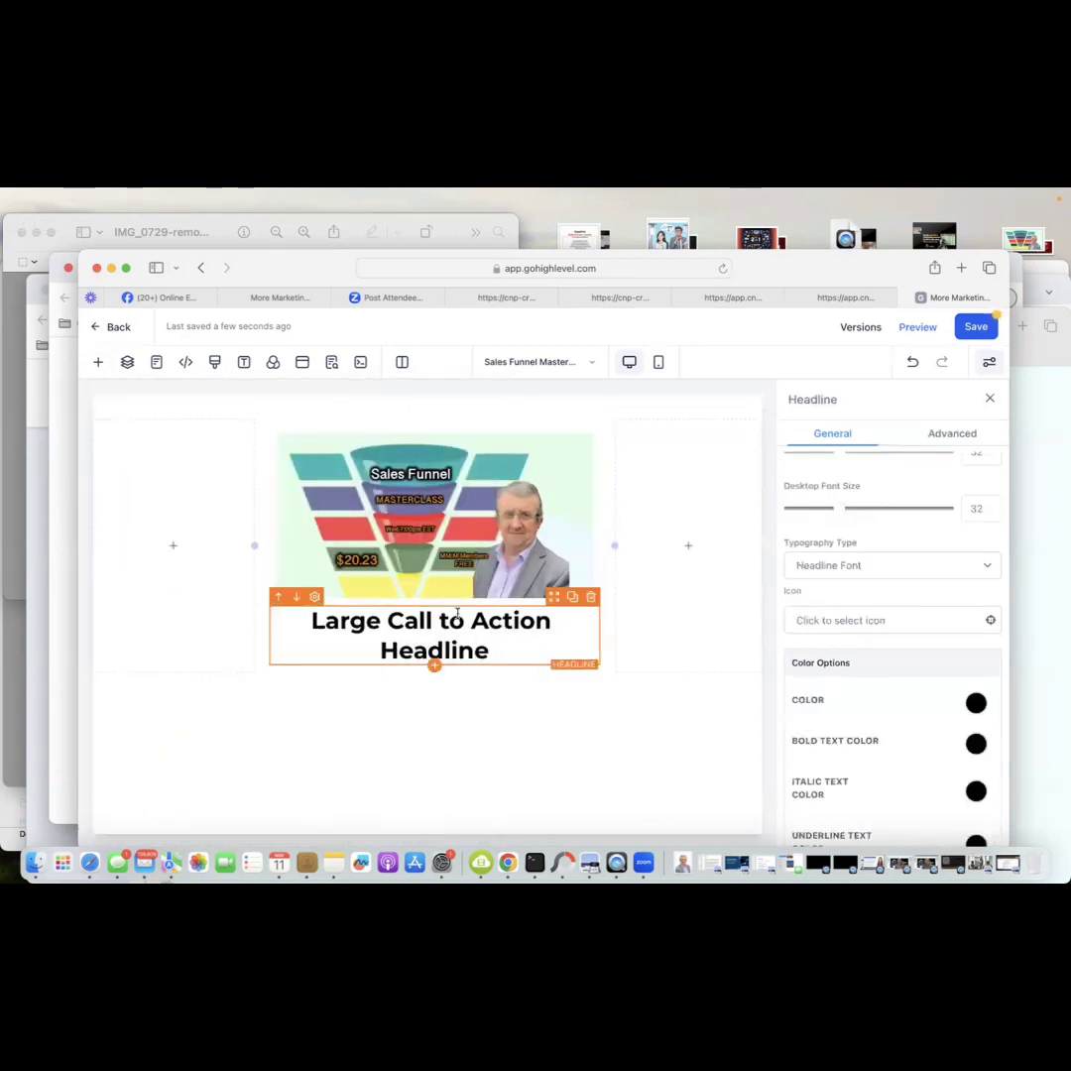
- Change the headline text to 'Join Our Masterclass'
{"action": "left_click_drag", "start_coordinate": [495, 649], "coordinate": [314, 620]}
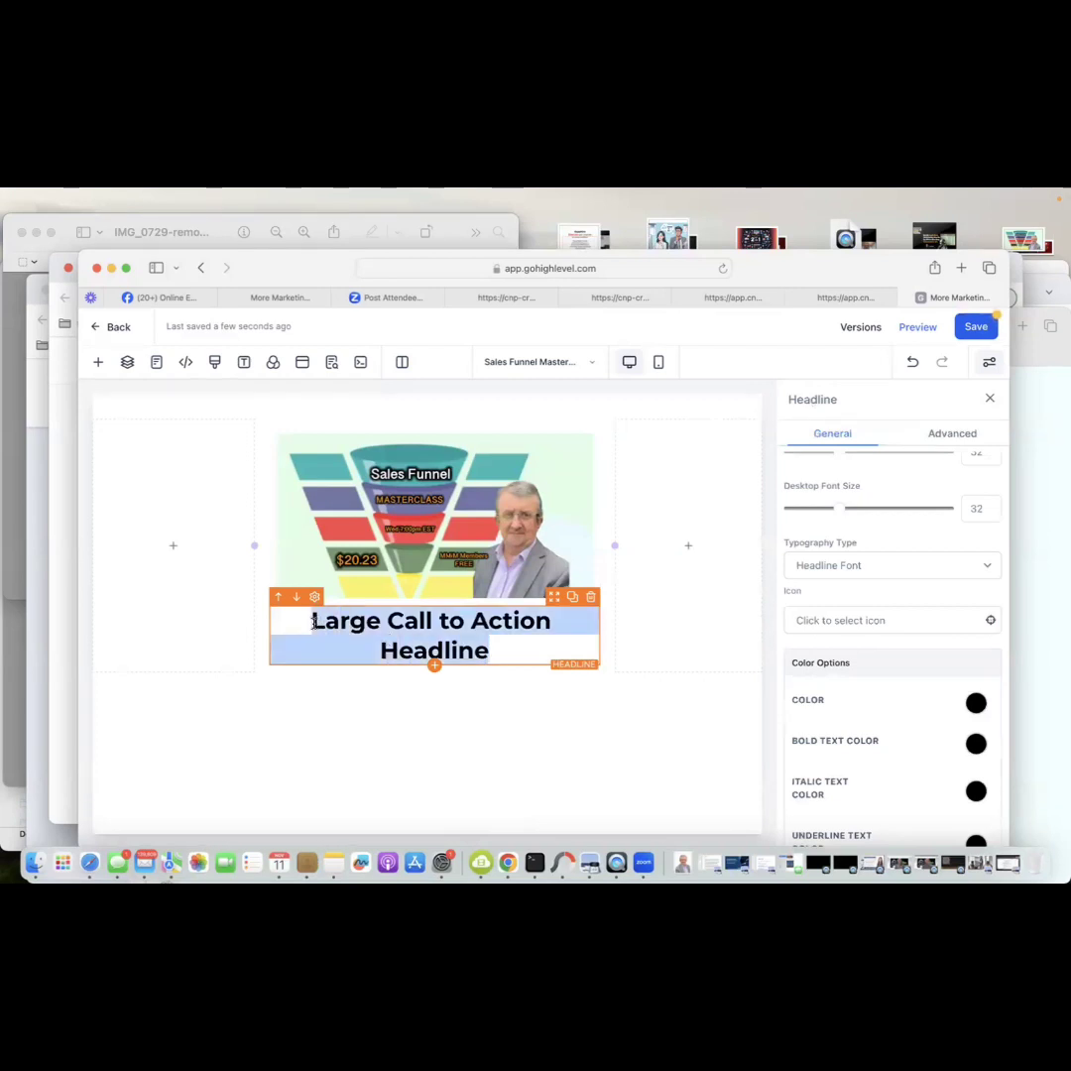
{"action": "type", "text": "Join "}
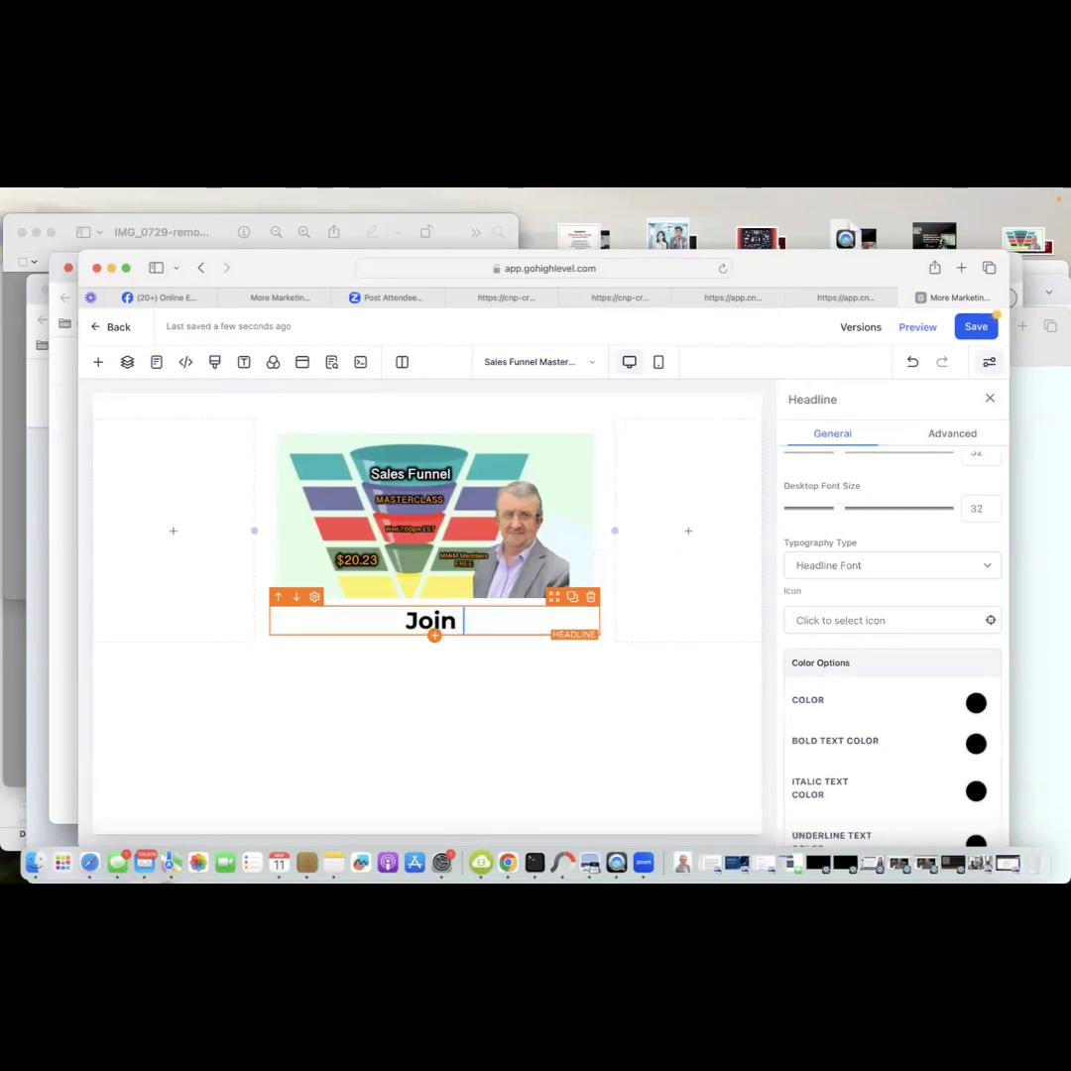
{"action": "type", "text": "Our M"}
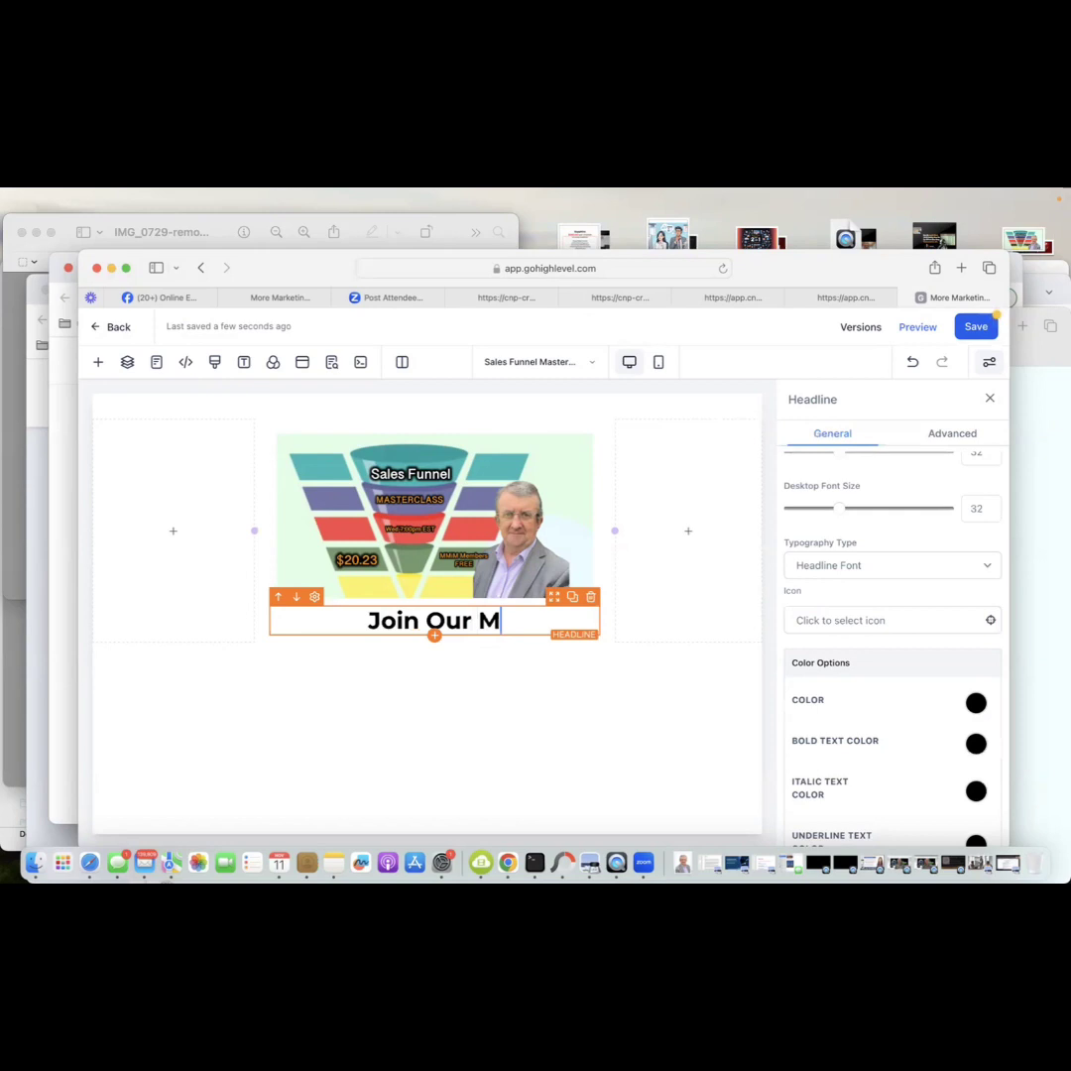
{"action": "type", "text": "asterclass"}
{"action": "left_click", "coordinate": [354, 657]}
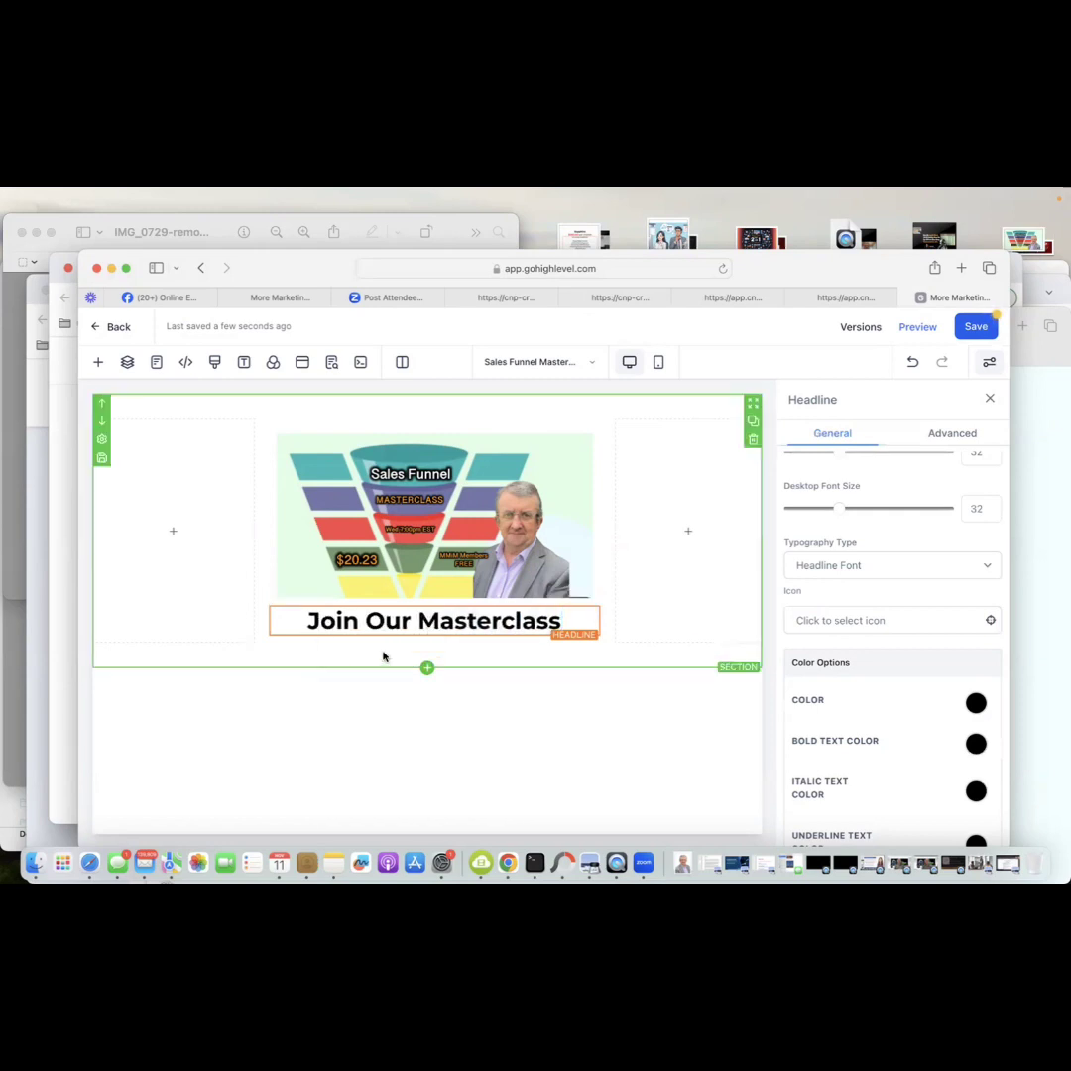
{"action": "left_click", "coordinate": [436, 634]}
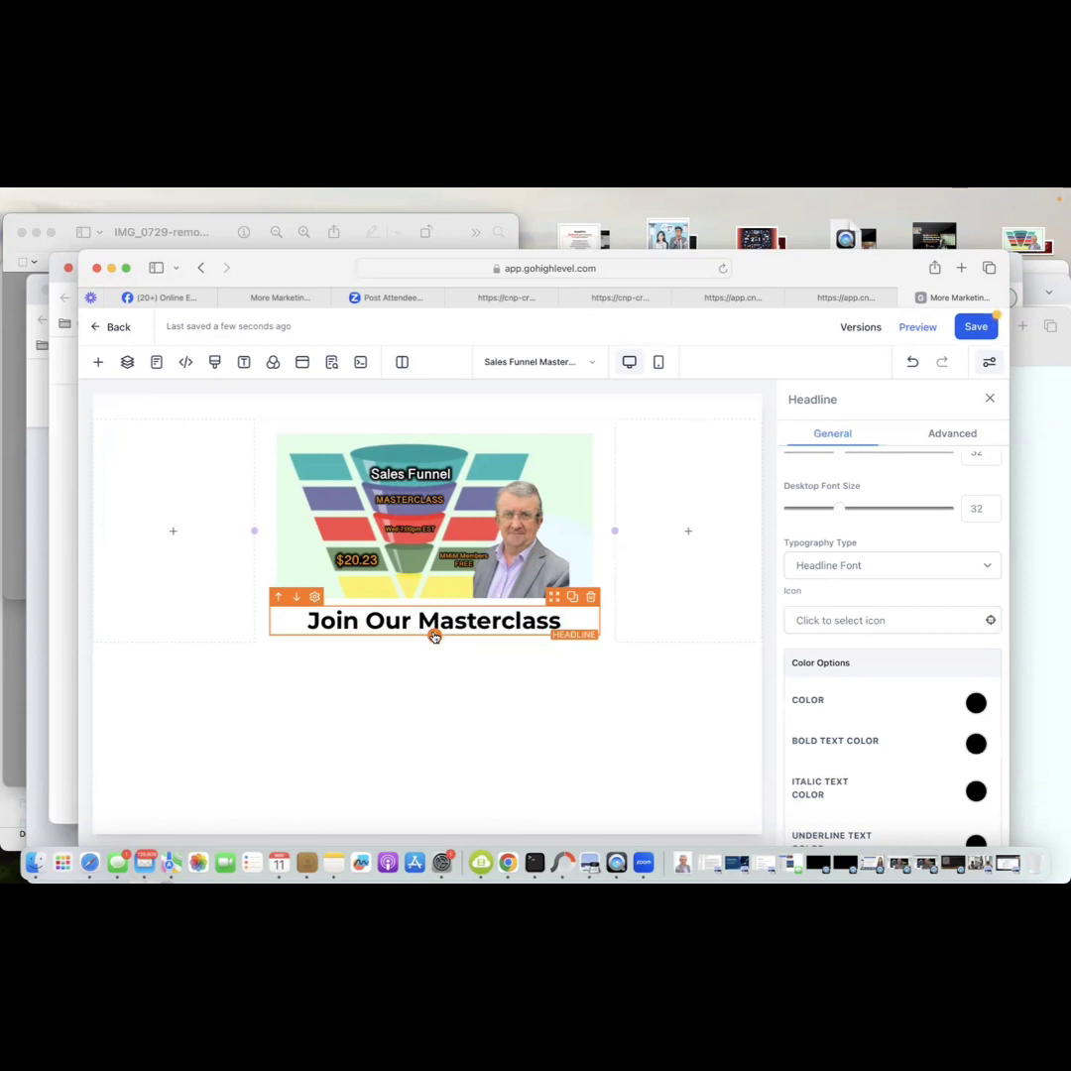
{"action": "left_click", "coordinate": [435, 636]}
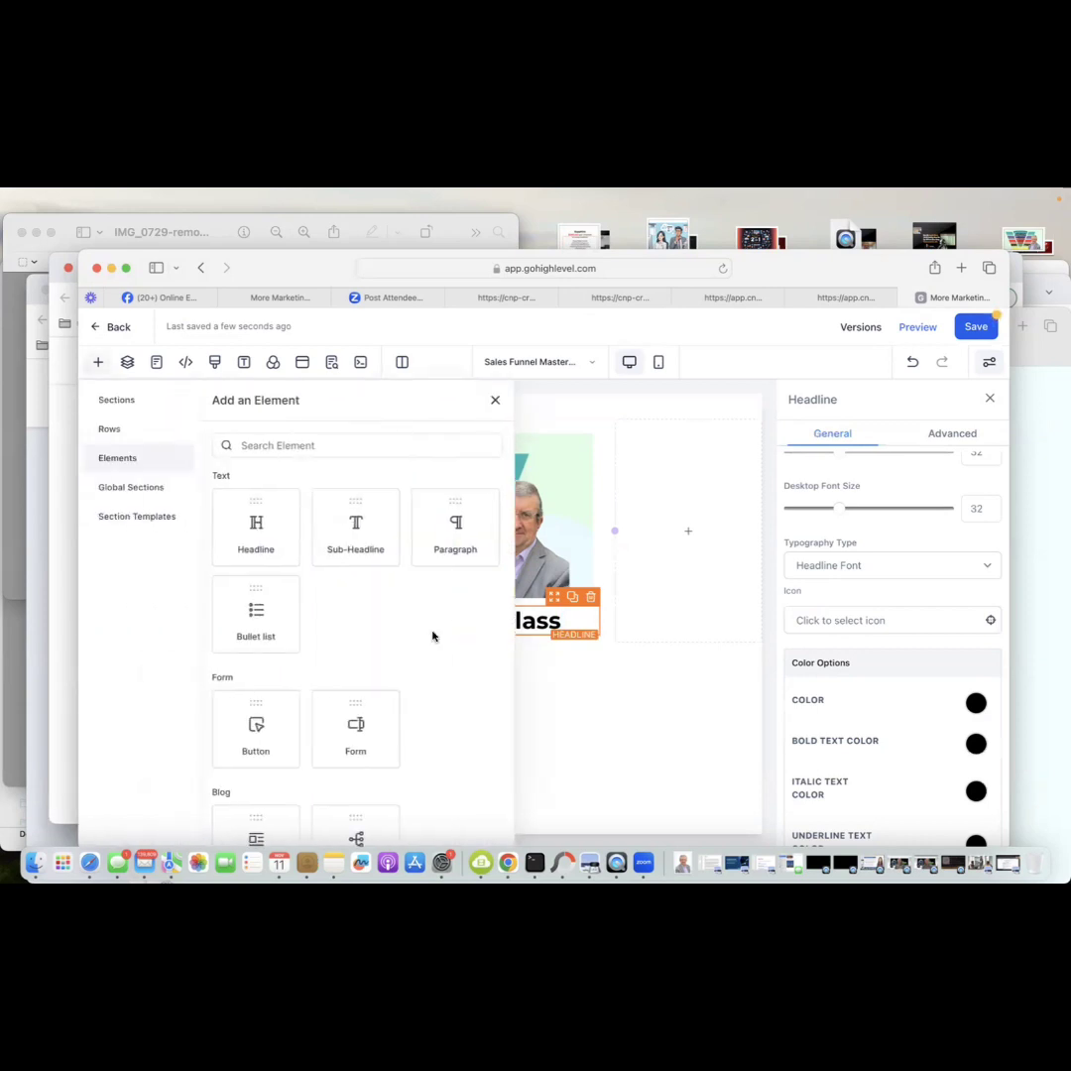
- Add a sub-headline reading 'Tuesday 7pm EST' beneath the headline
{"action": "left_click", "coordinate": [354, 527]}
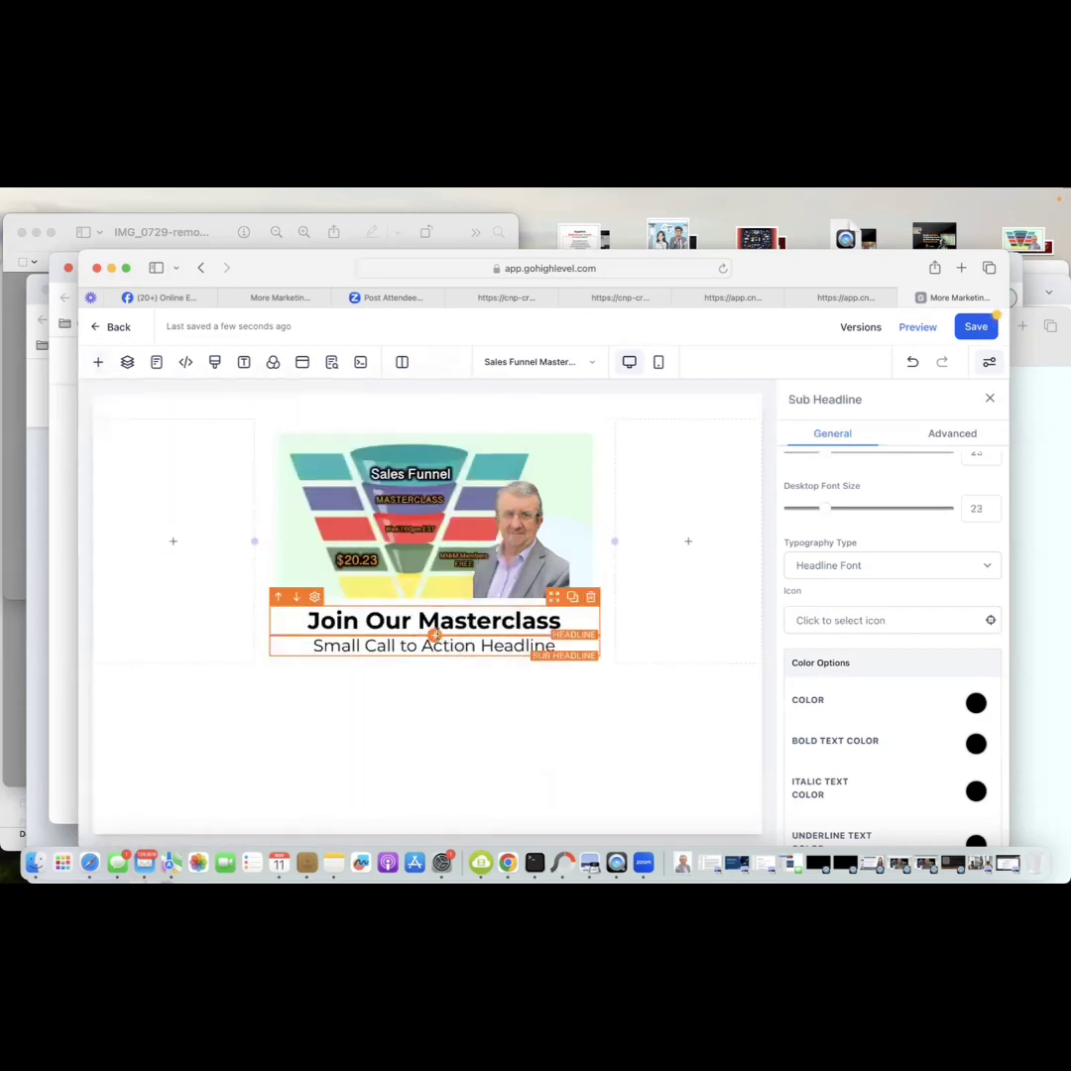
{"action": "left_click", "coordinate": [555, 646]}
{"action": "left_click_drag", "start_coordinate": [557, 645], "coordinate": [311, 645]}
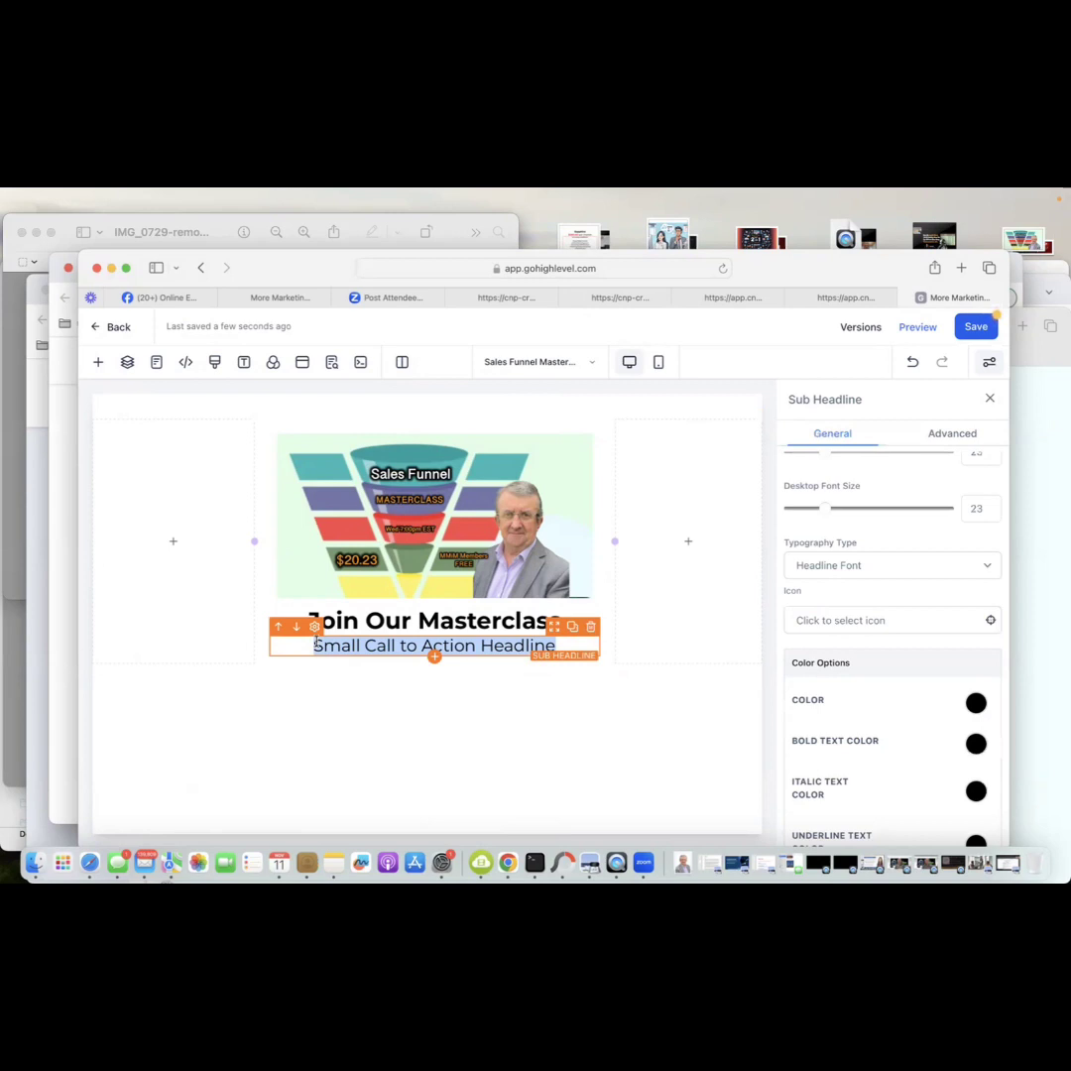
{"action": "key", "text": "BackSpace"}
{"action": "type", "text": "Tuesday "}
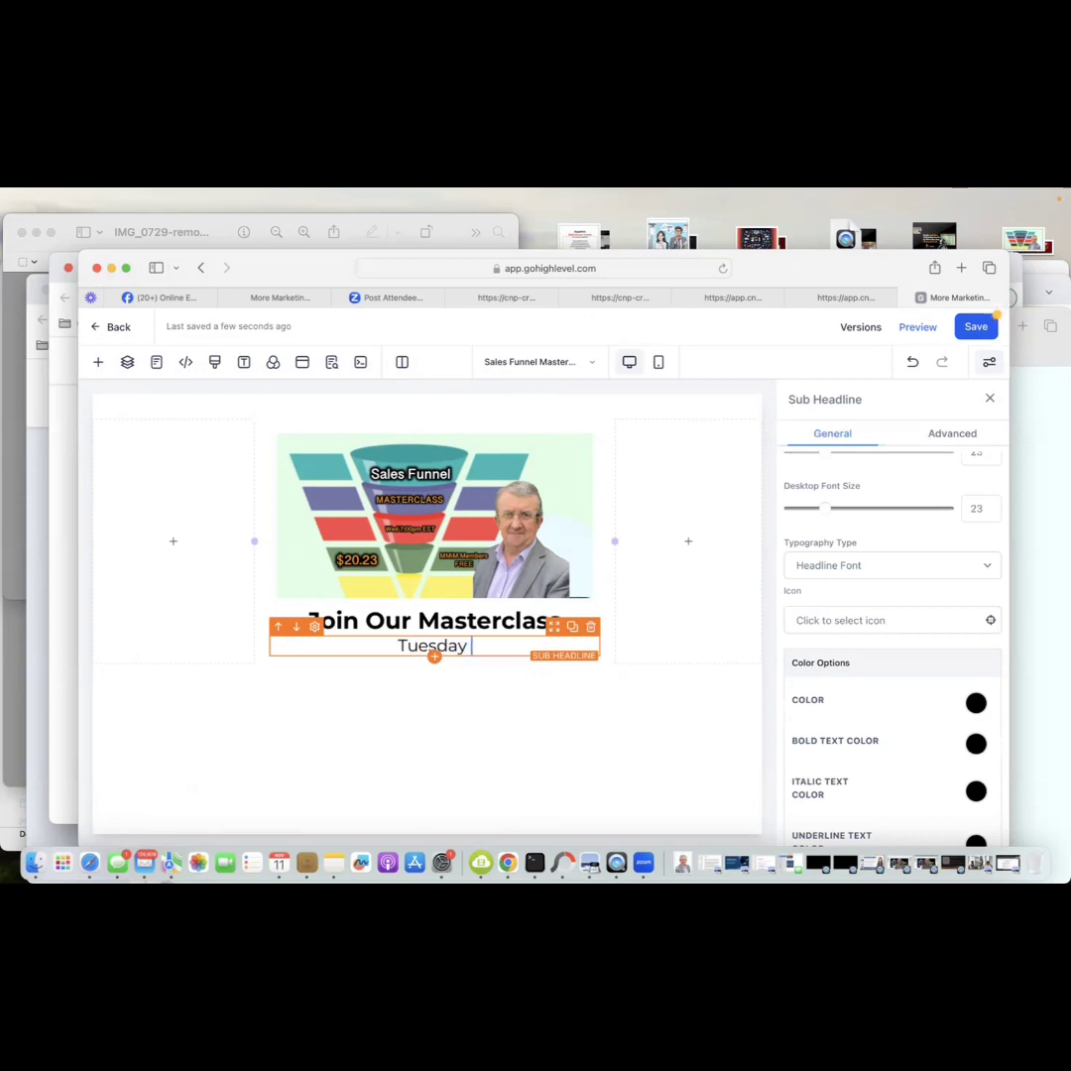
{"action": "type", "text": "7pm"}
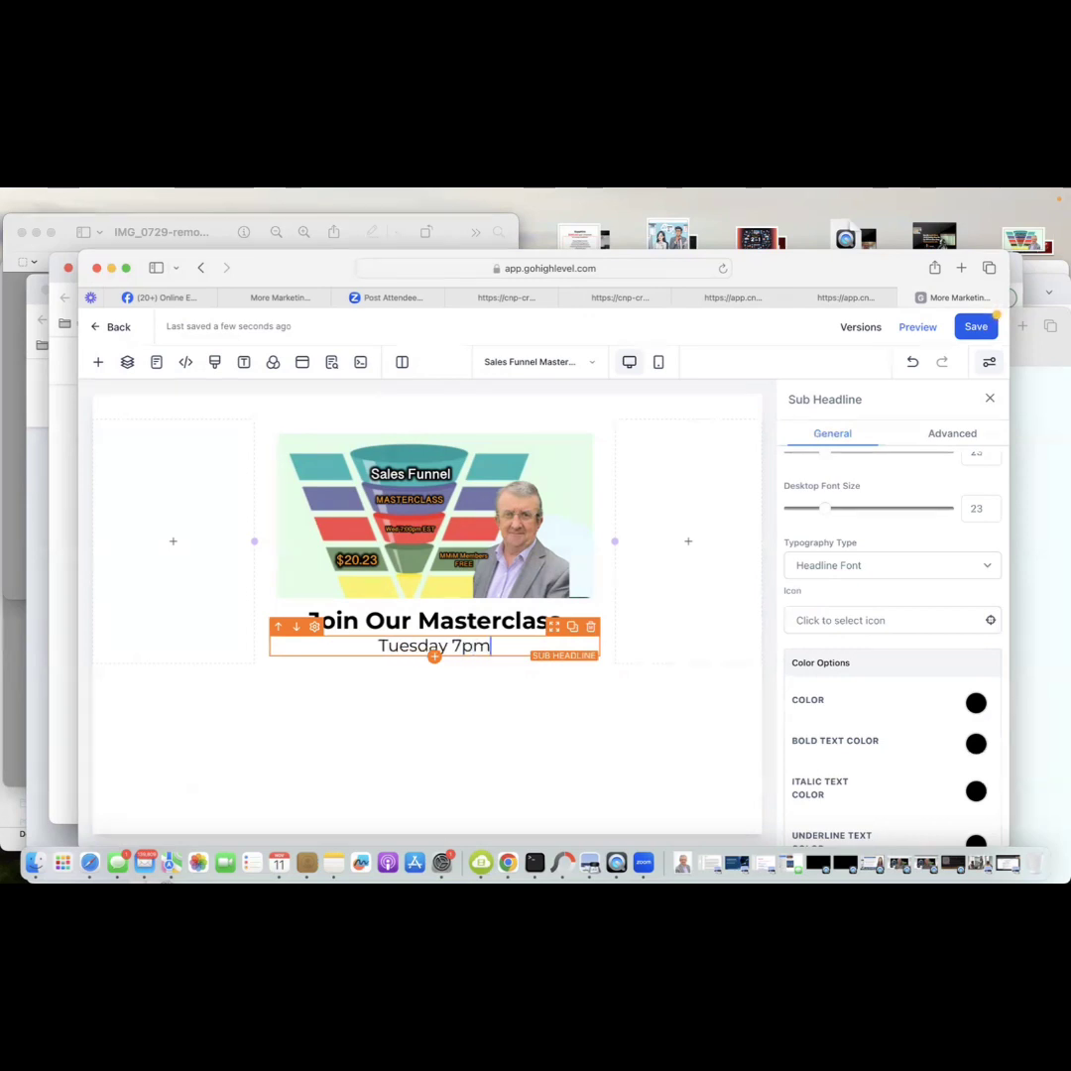
{"action": "type", "text": " EST"}
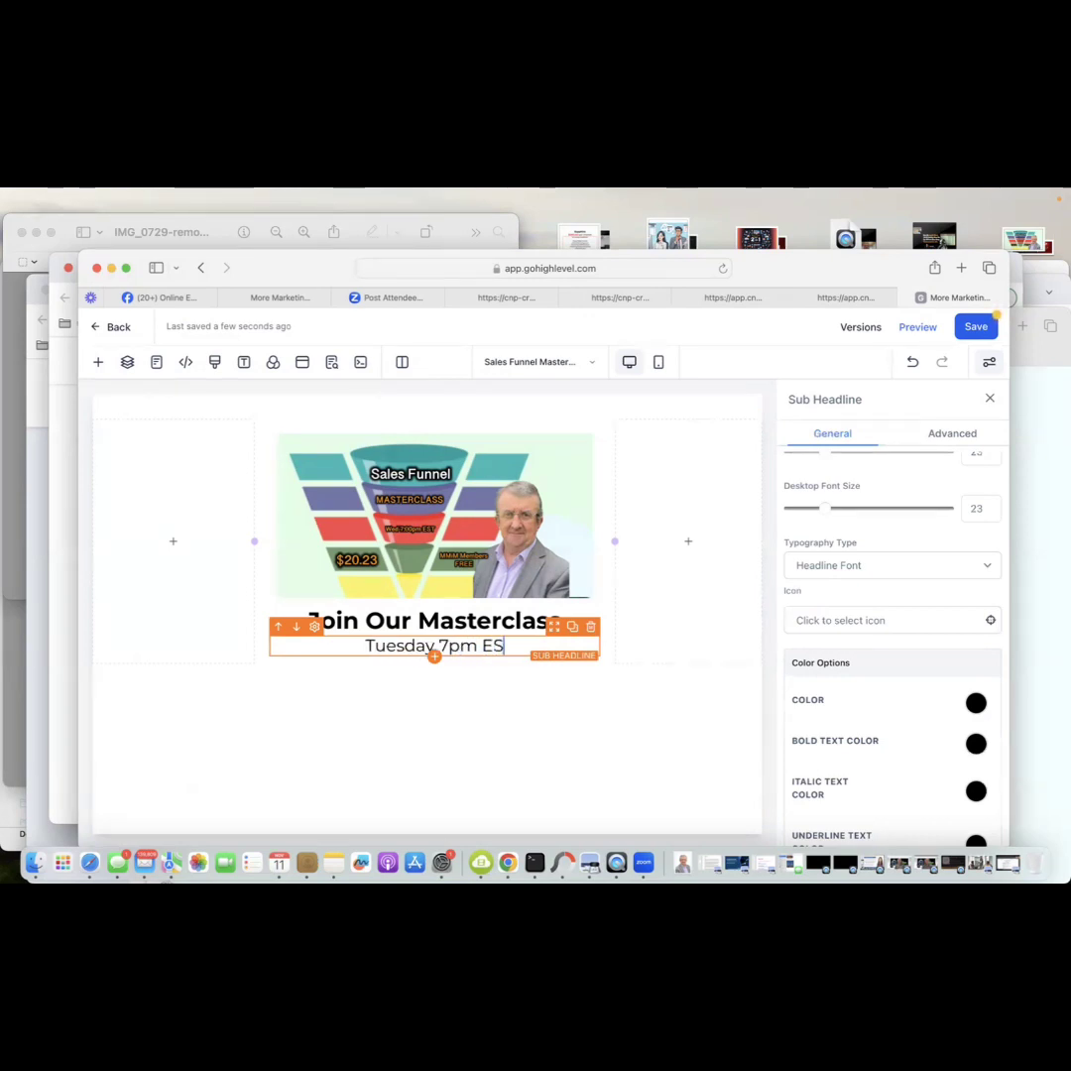
{"action": "left_click", "coordinate": [433, 657]}
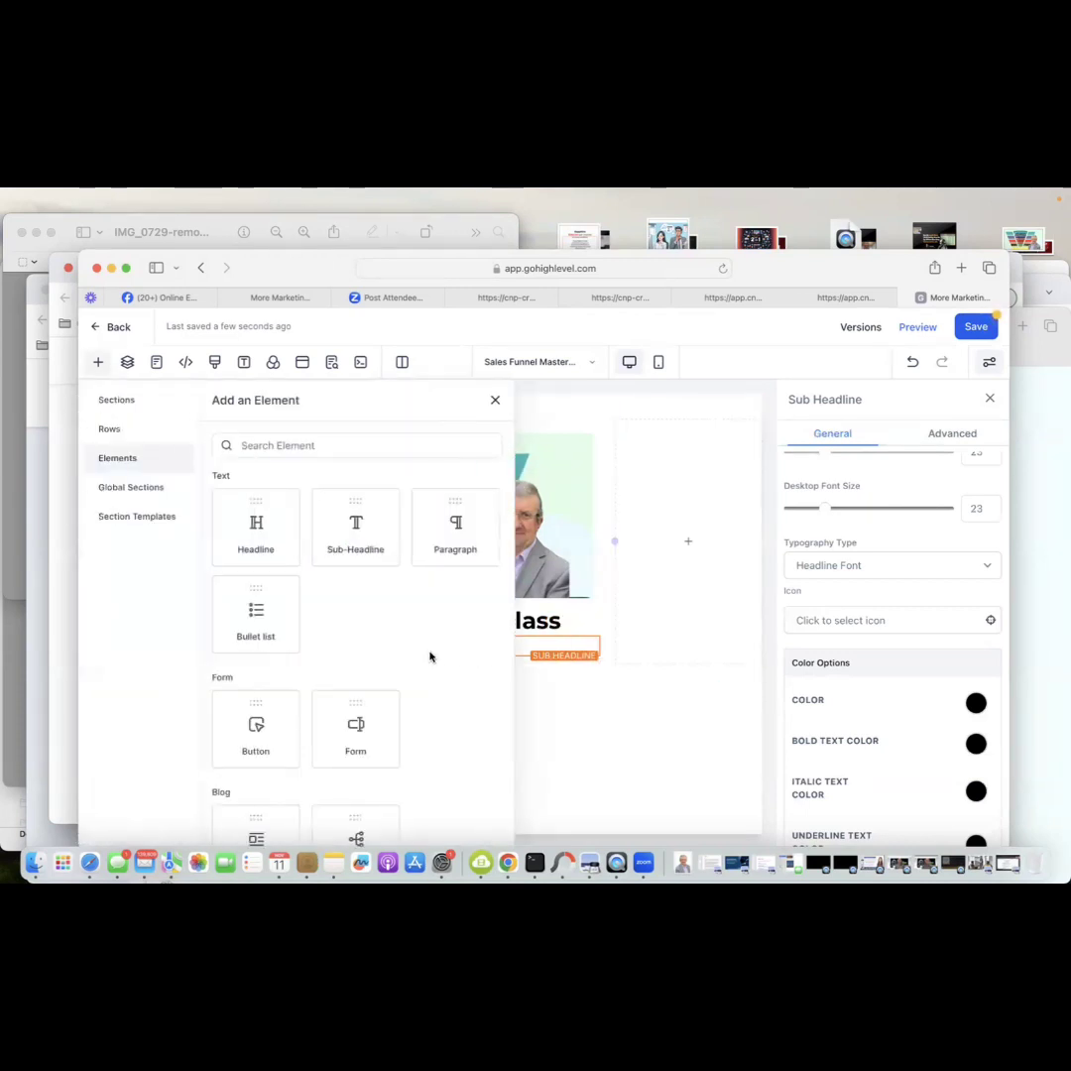
- Add a Paragraph element under the sub-headline, then search the elements for 'or'
{"action": "left_click", "coordinate": [457, 520]}
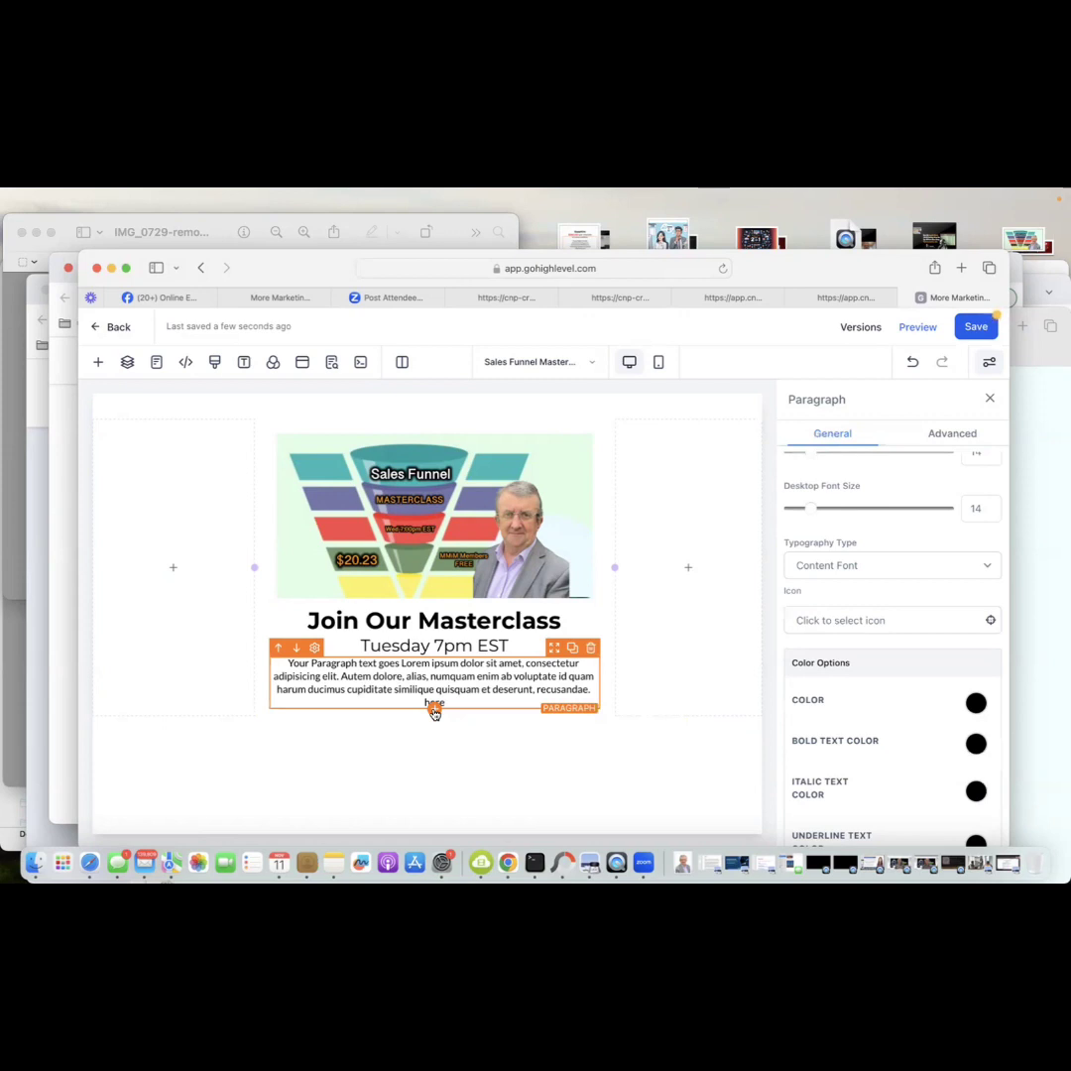
{"action": "left_click", "coordinate": [433, 708]}
{"action": "left_click", "coordinate": [326, 446]}
{"action": "type", "text": "o"}
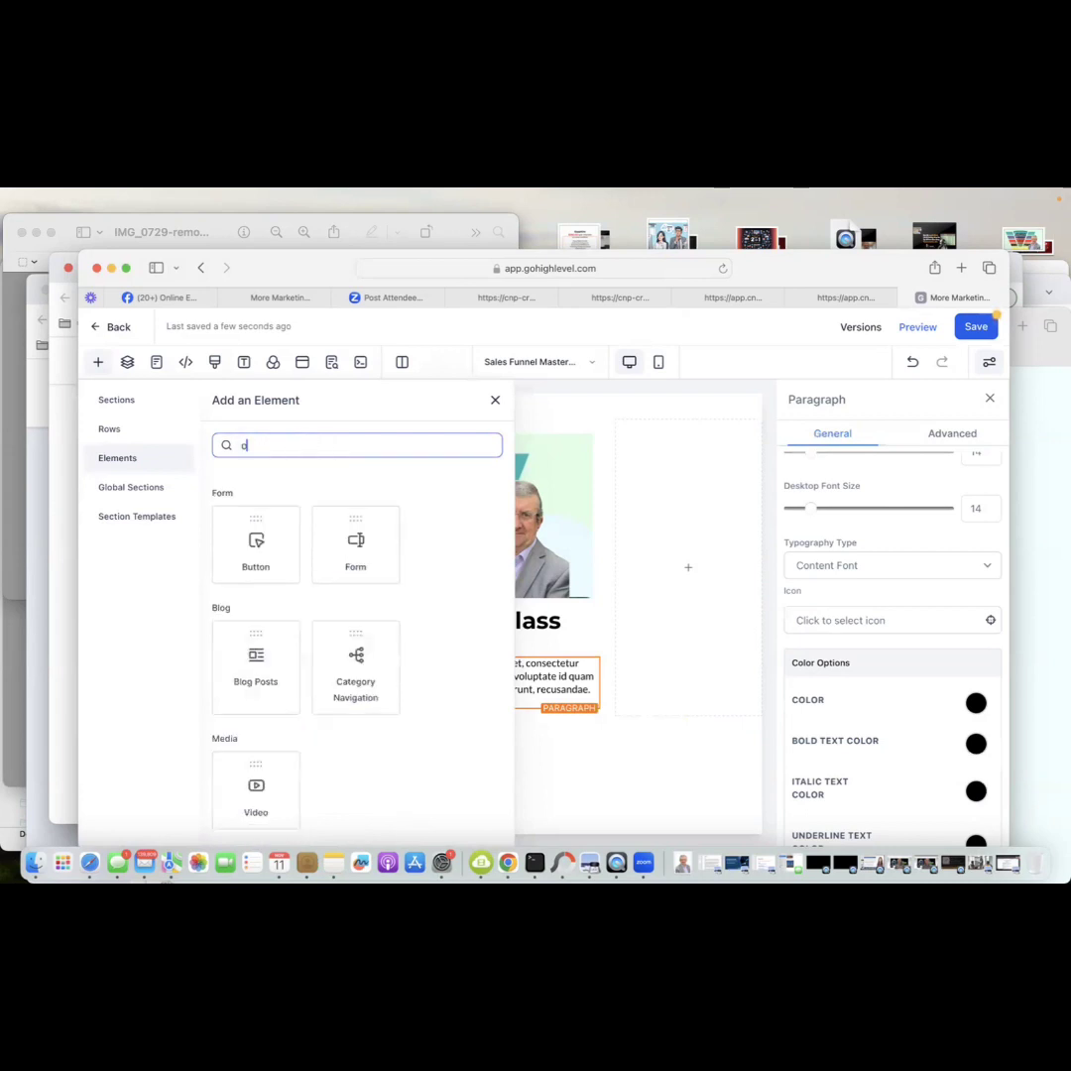
{"action": "type", "text": "r"}
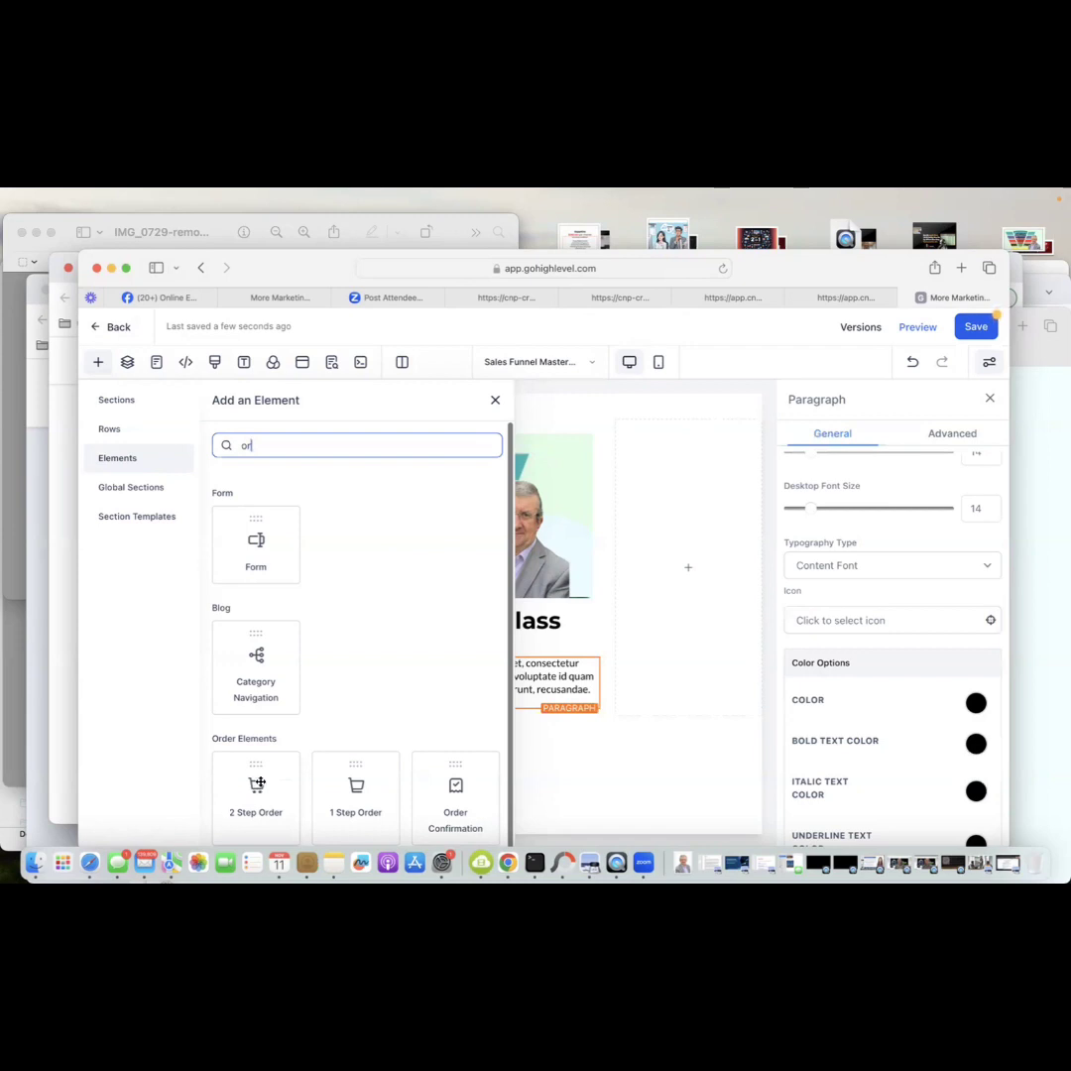
- Insert a 2 Step Order form below the paragraph and review its fields
{"action": "left_click", "coordinate": [256, 786]}
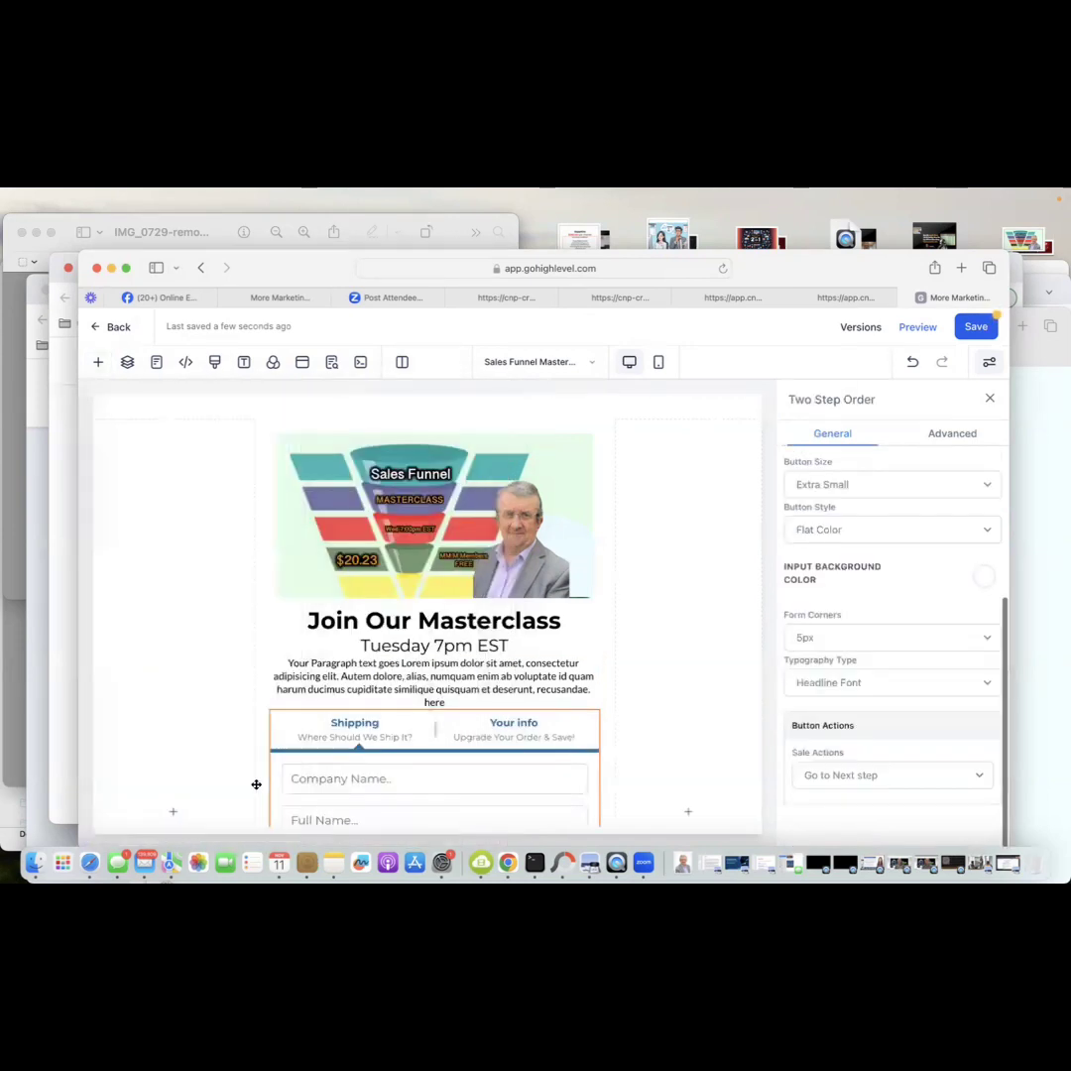
{"action": "scroll", "coordinate": [417, 702], "scroll_direction": "down", "scroll_amount": 5}
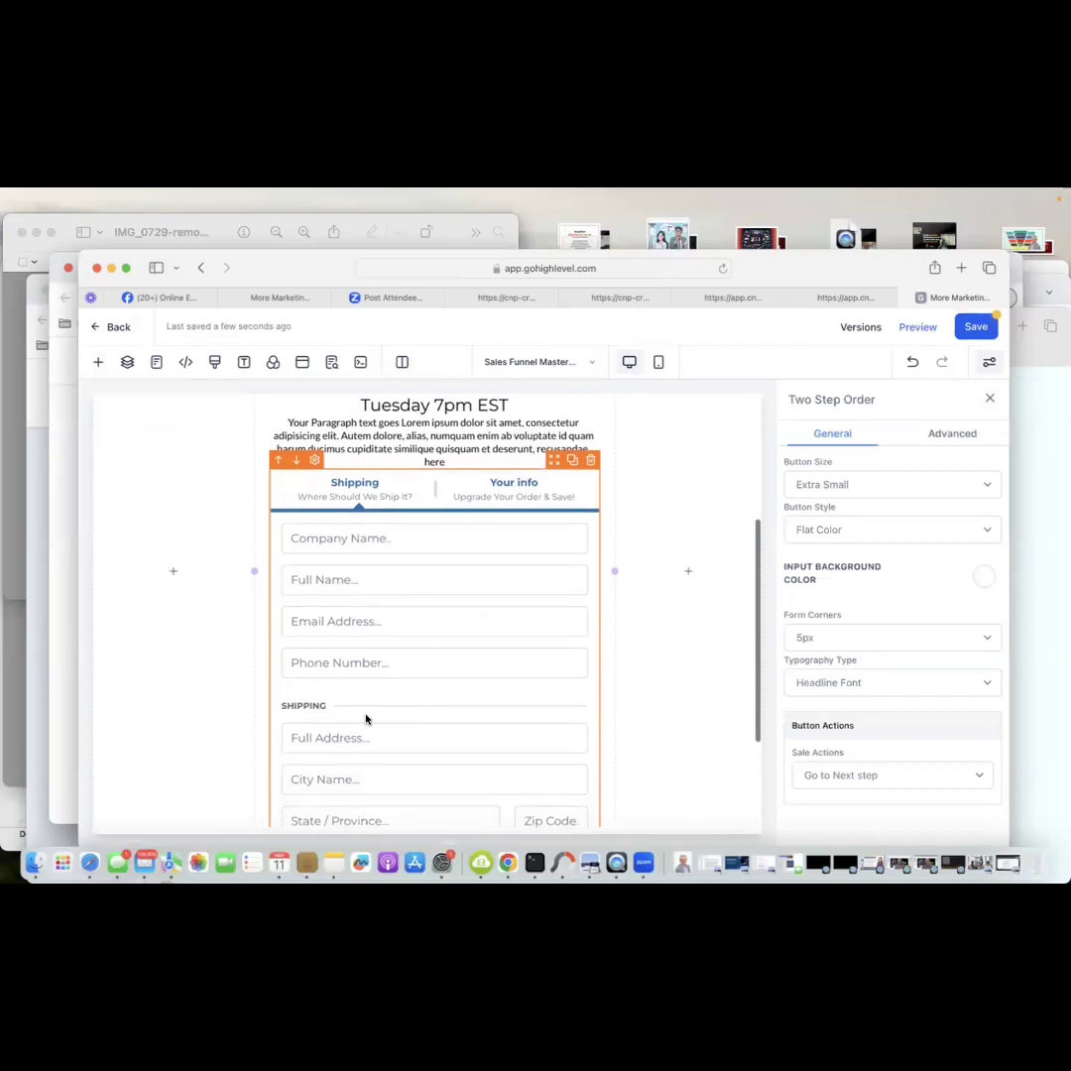
{"action": "scroll", "coordinate": [382, 700], "scroll_direction": "down", "scroll_amount": 2}
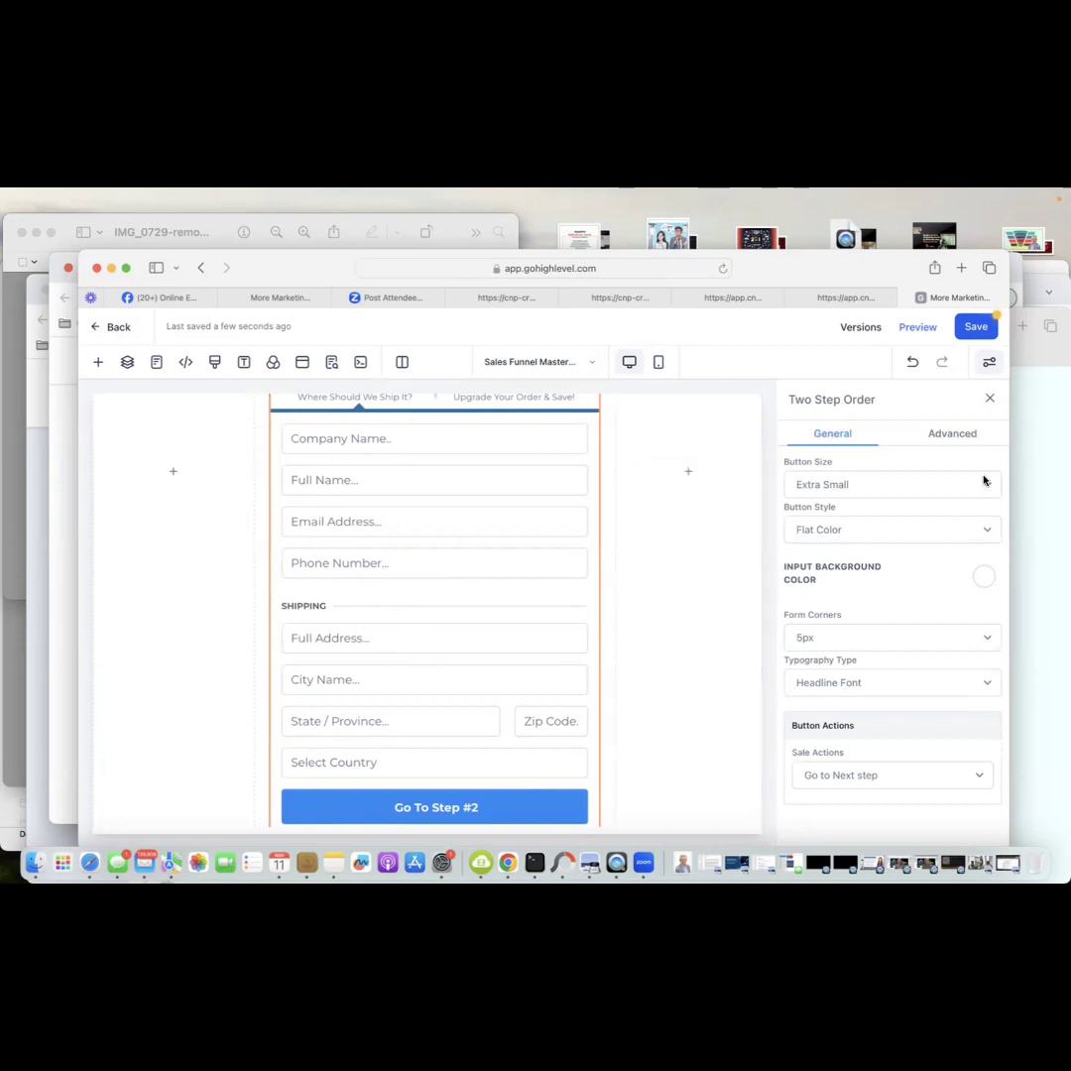
- Hide the shipping fields in the order form's settings
{"action": "left_click", "coordinate": [953, 435]}
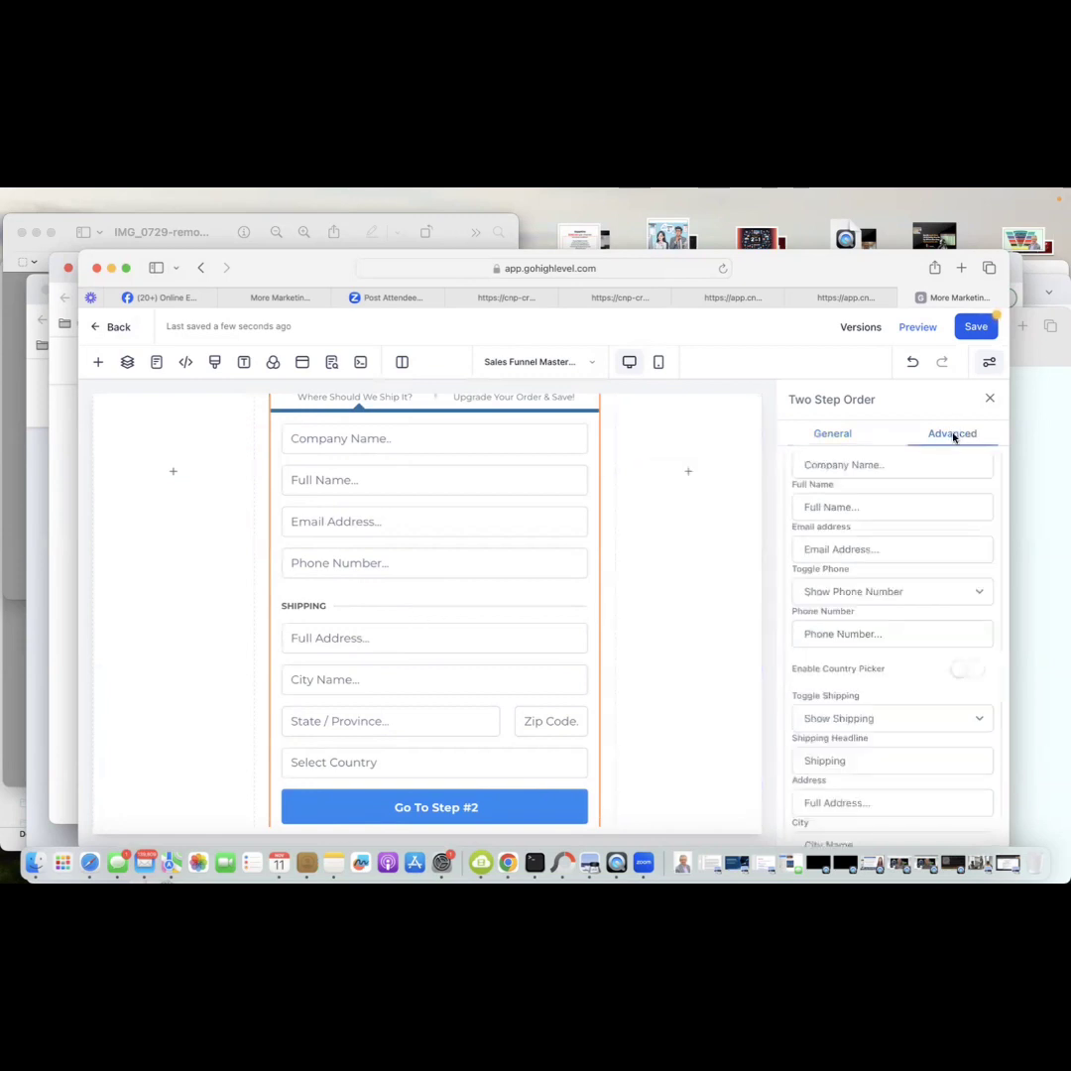
{"action": "scroll", "coordinate": [886, 580], "scroll_direction": "down", "scroll_amount": 2}
{"action": "scroll", "coordinate": [886, 580], "scroll_direction": "down", "scroll_amount": 4}
{"action": "scroll", "coordinate": [886, 580], "scroll_direction": "down", "scroll_amount": 1}
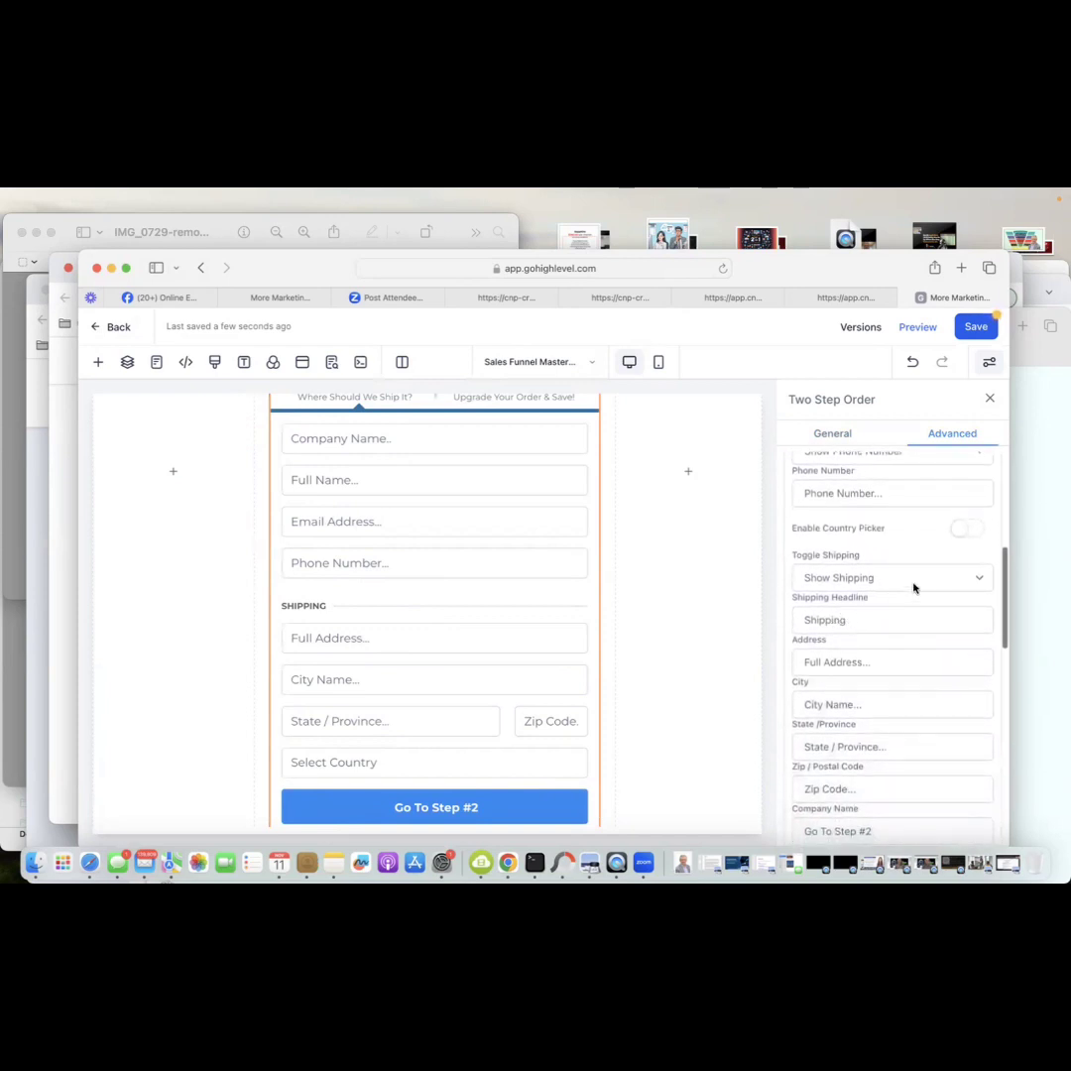
{"action": "left_click", "coordinate": [979, 577]}
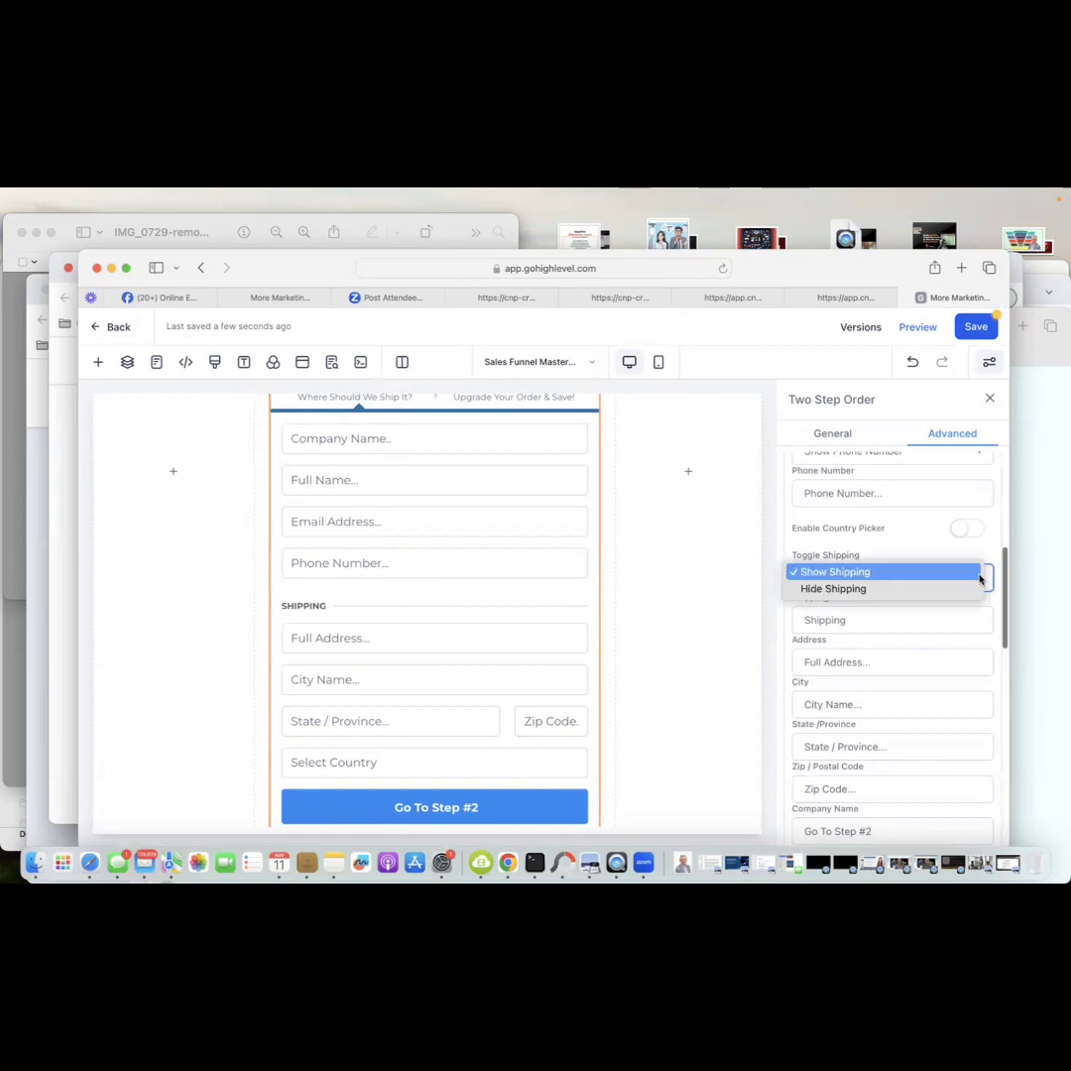
{"action": "left_click", "coordinate": [910, 588]}
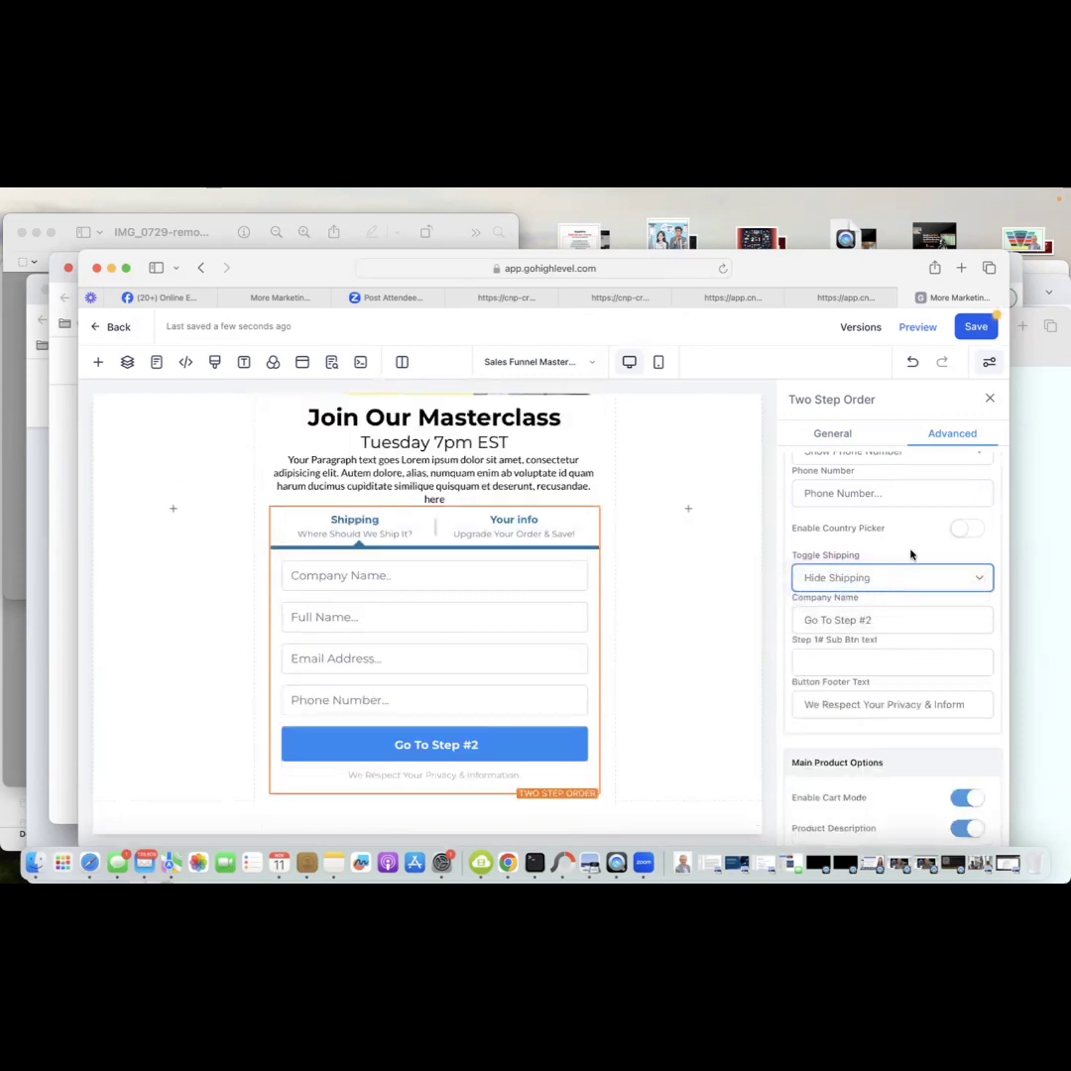
- Remove the Company Name field from the order form
{"action": "scroll", "coordinate": [911, 555], "scroll_direction": "up", "scroll_amount": 4}
{"action": "scroll", "coordinate": [910, 554], "scroll_direction": "up", "scroll_amount": 5}
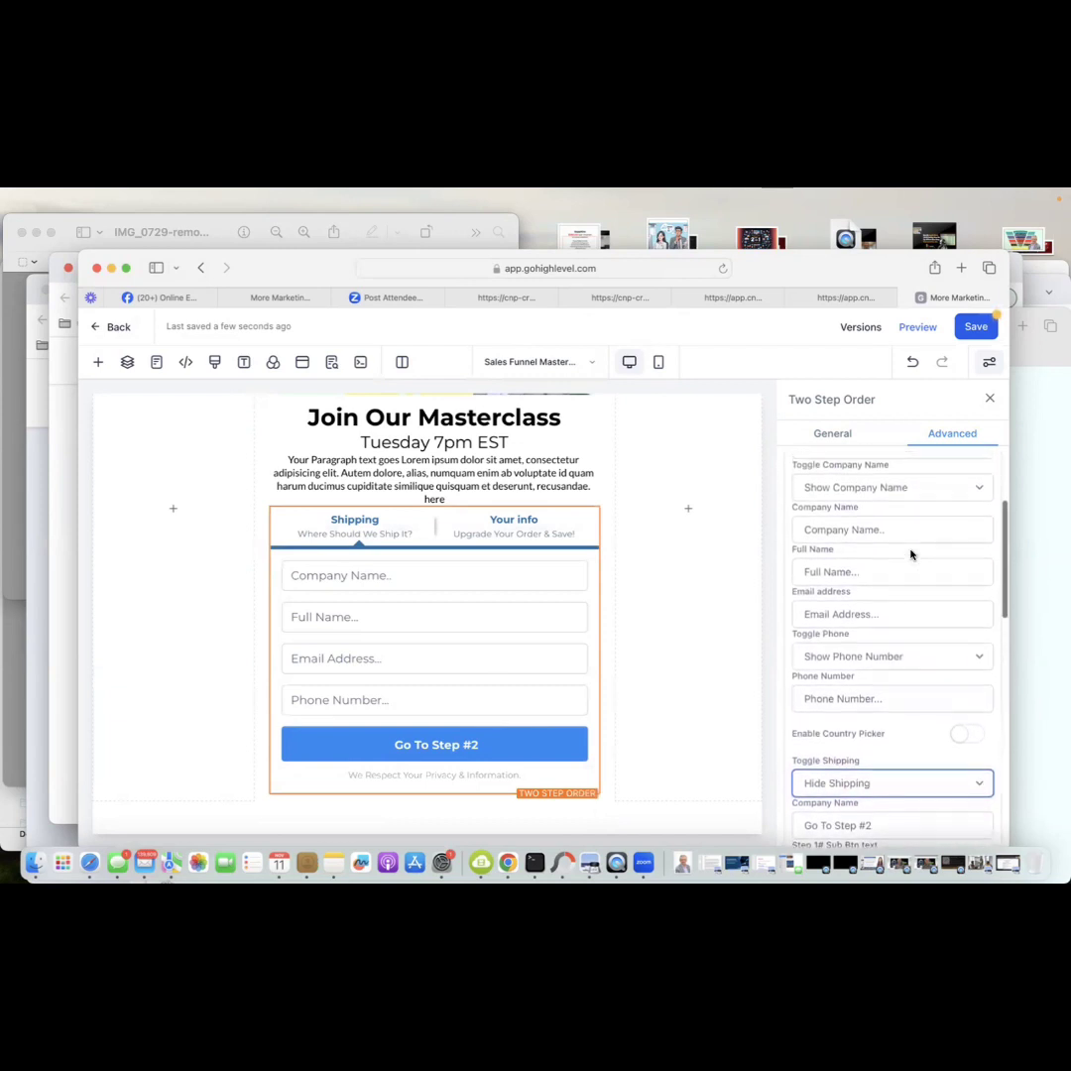
{"action": "scroll", "coordinate": [910, 554], "scroll_direction": "up", "scroll_amount": 1}
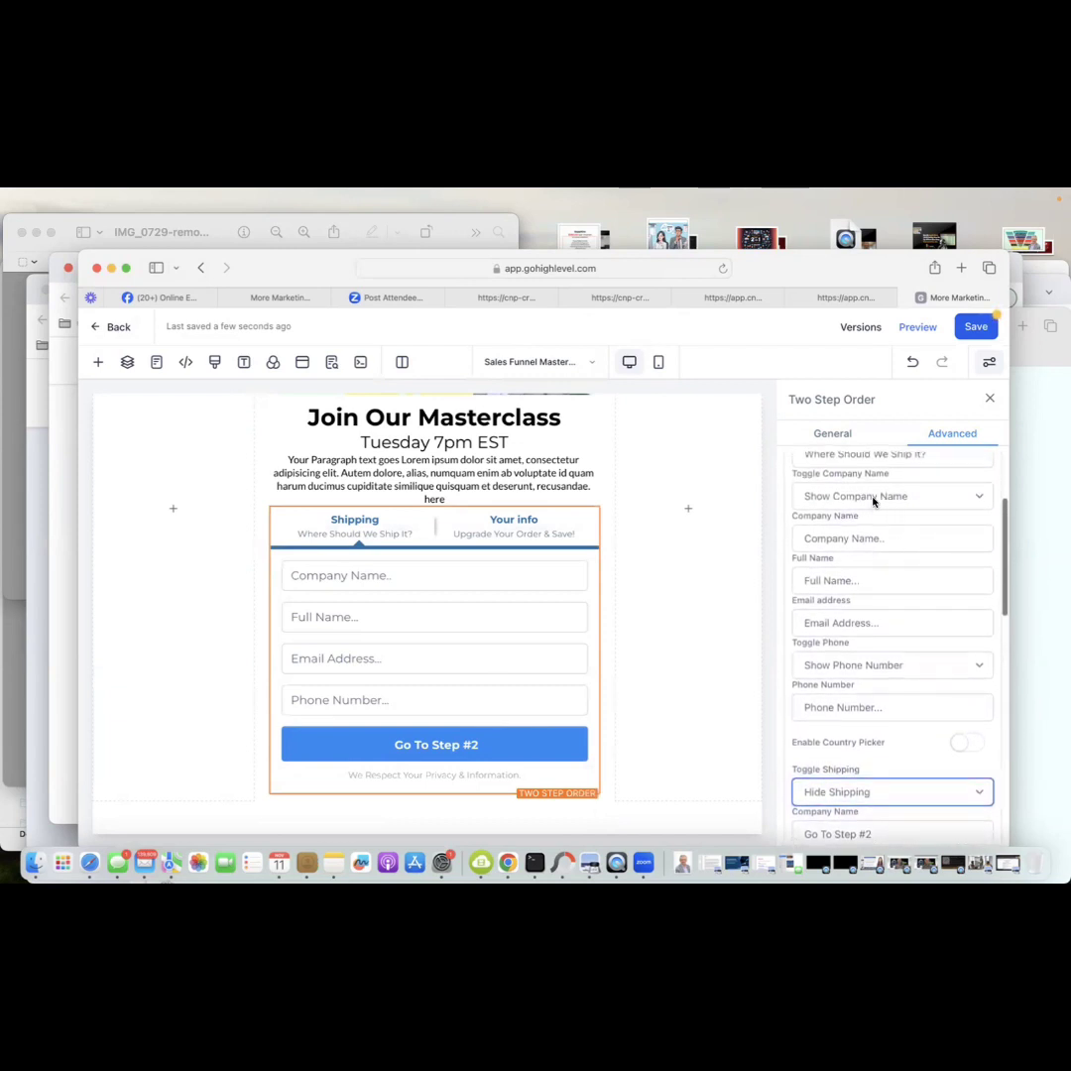
{"action": "left_click", "coordinate": [980, 498]}
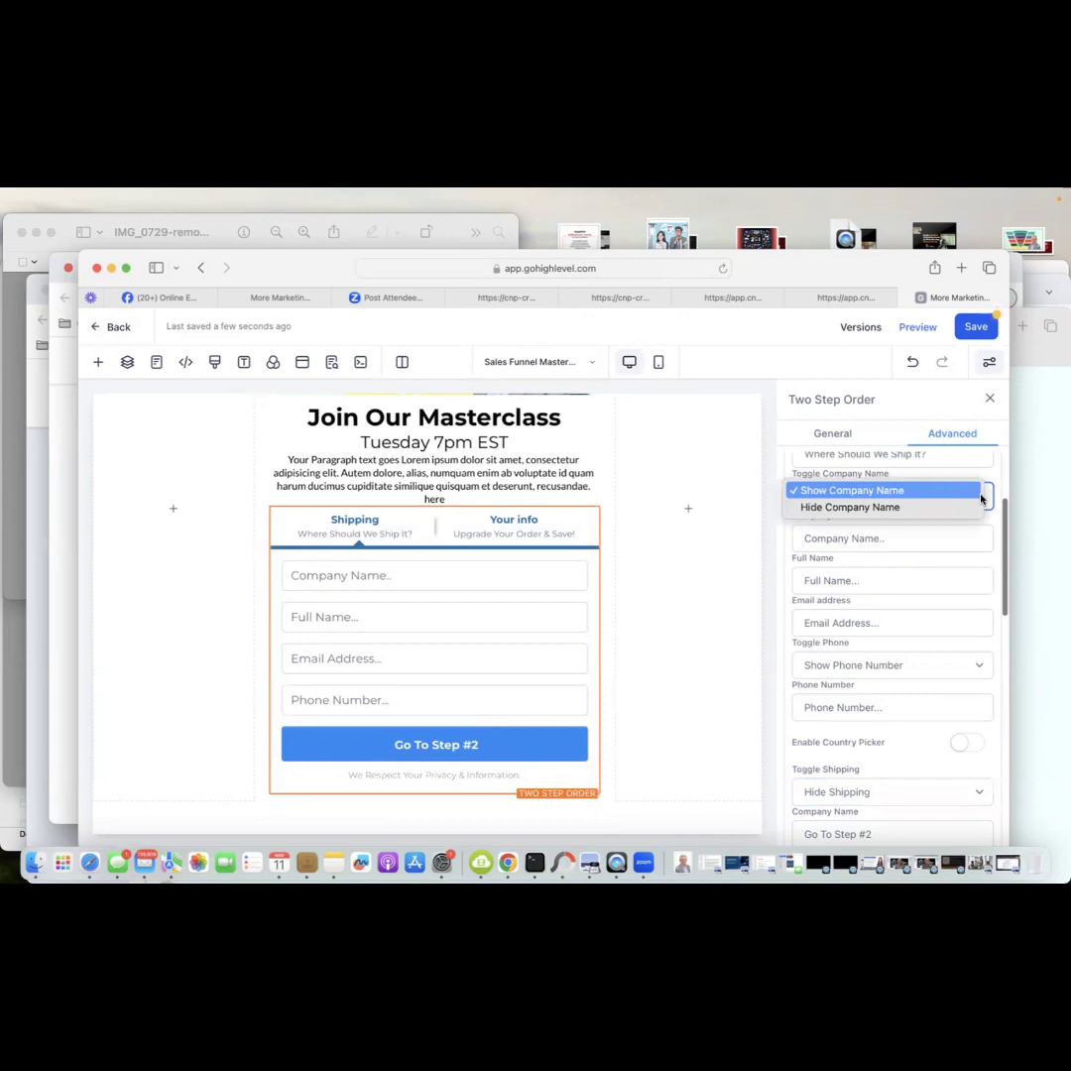
{"action": "left_click", "coordinate": [867, 507]}
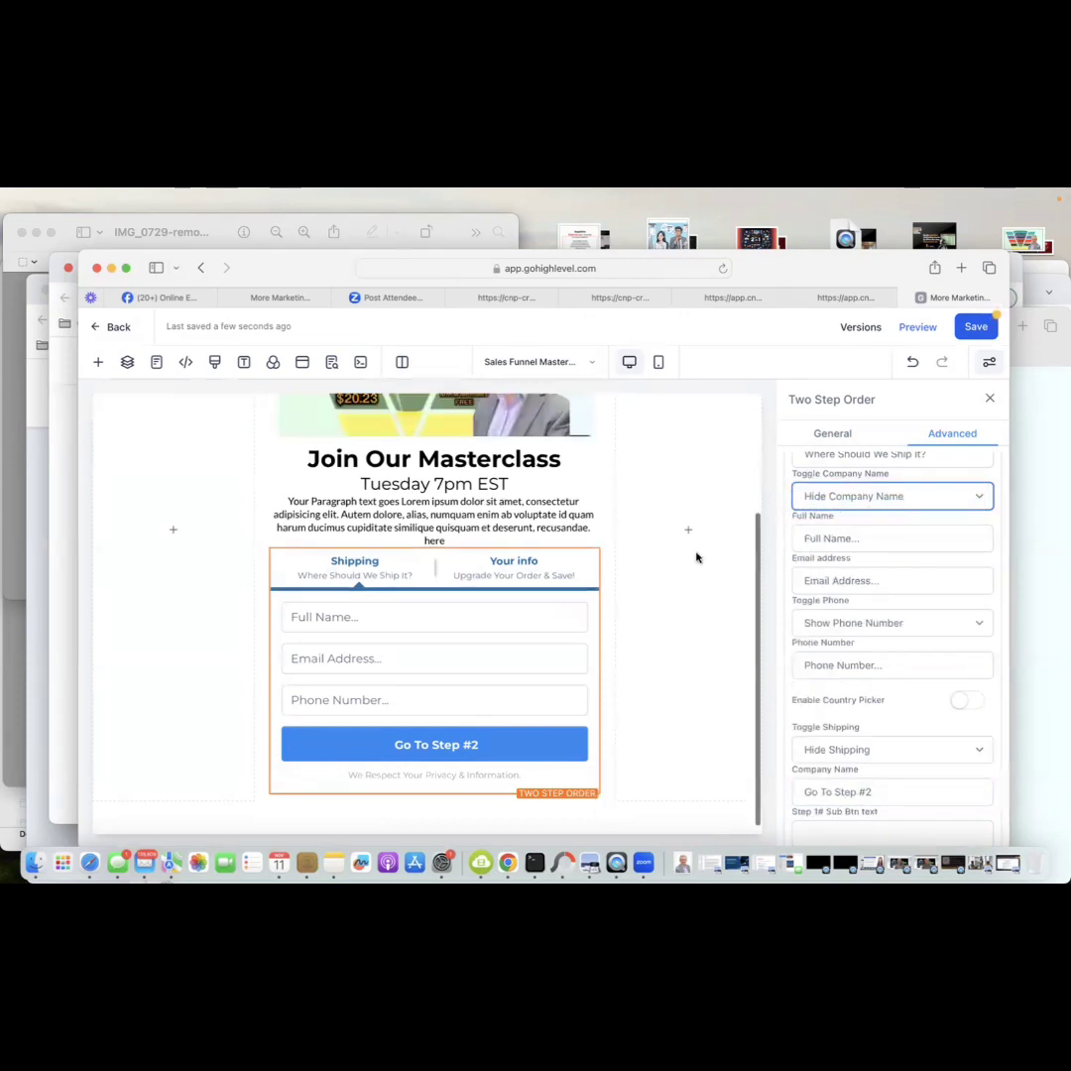
{"action": "left_click_drag", "start_coordinate": [382, 564], "coordinate": [319, 563]}
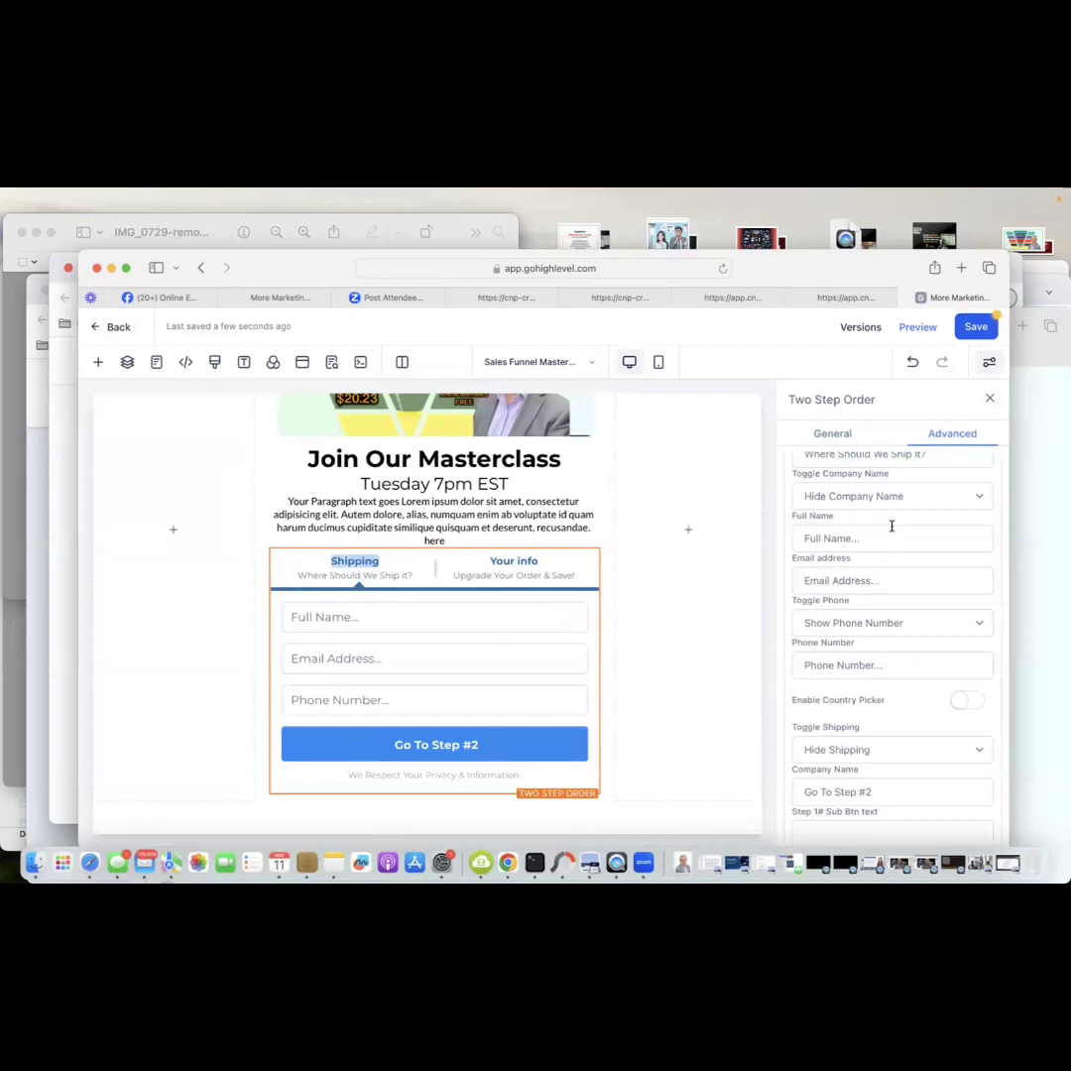
{"action": "scroll", "coordinate": [892, 525], "scroll_direction": "up", "scroll_amount": 2}
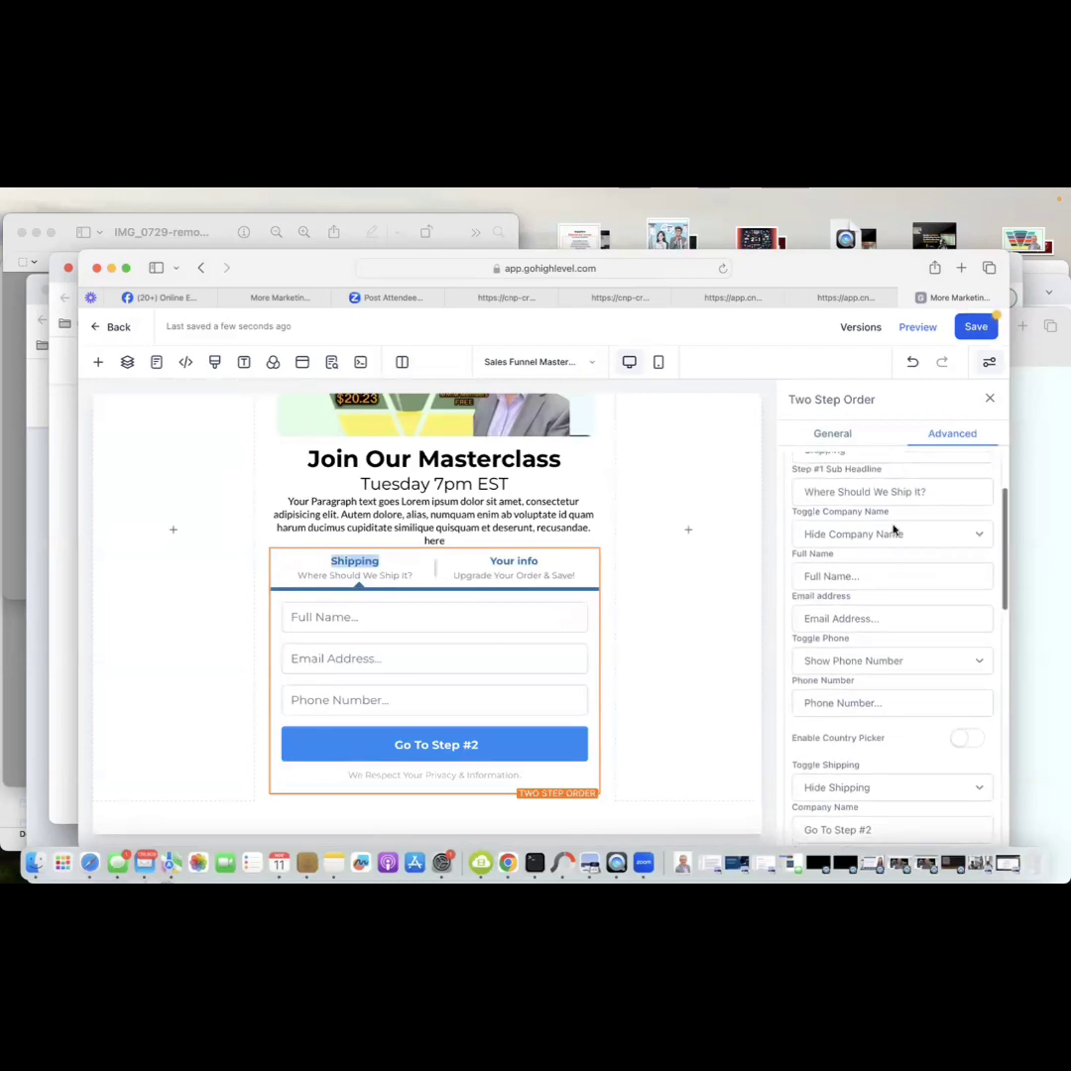
{"action": "scroll", "coordinate": [893, 528], "scroll_direction": "up", "scroll_amount": 3}
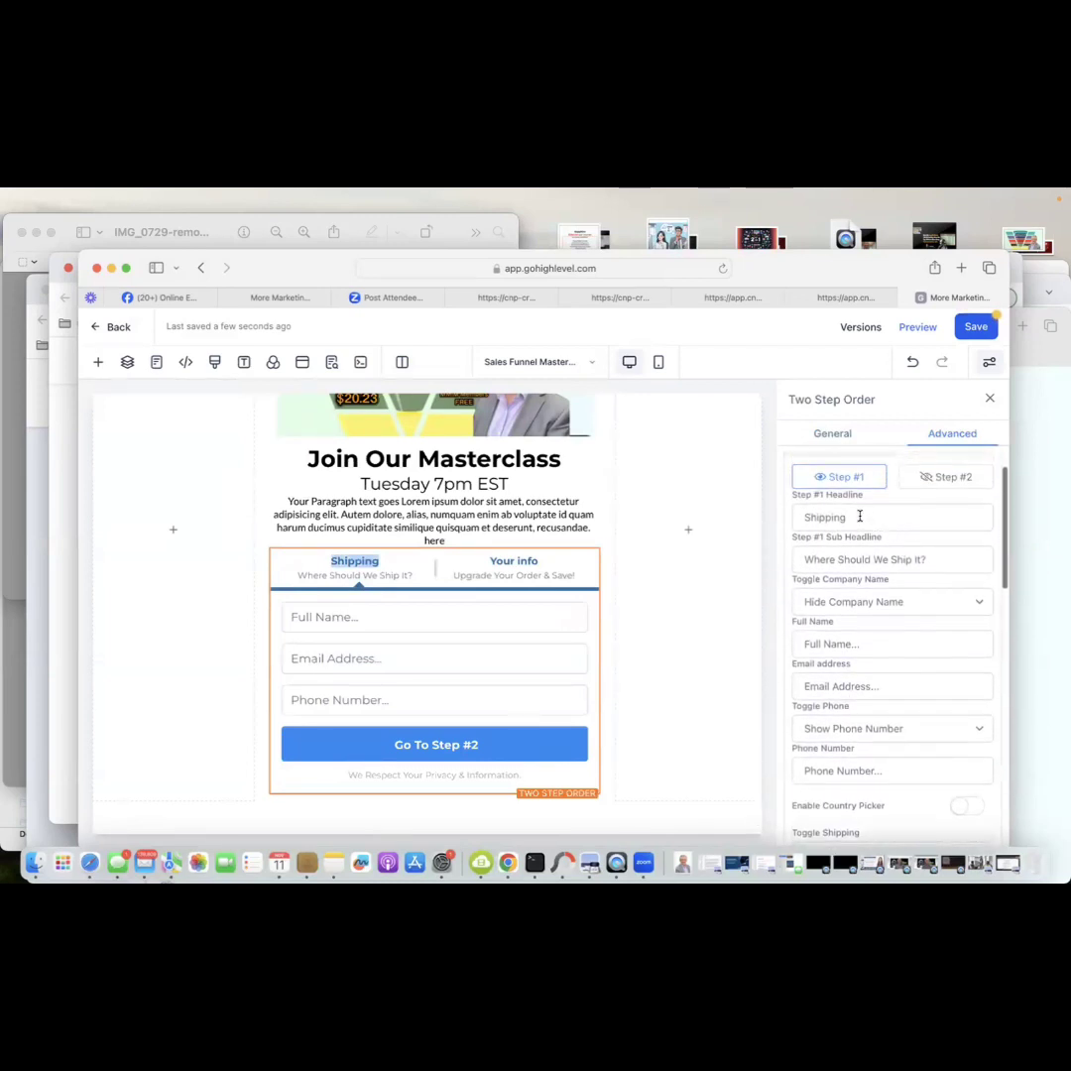
- Set the Step #1 headline to 'Your Details'
{"action": "left_click", "coordinate": [810, 517]}
{"action": "left_click_drag", "start_coordinate": [811, 517], "coordinate": [794, 513]}
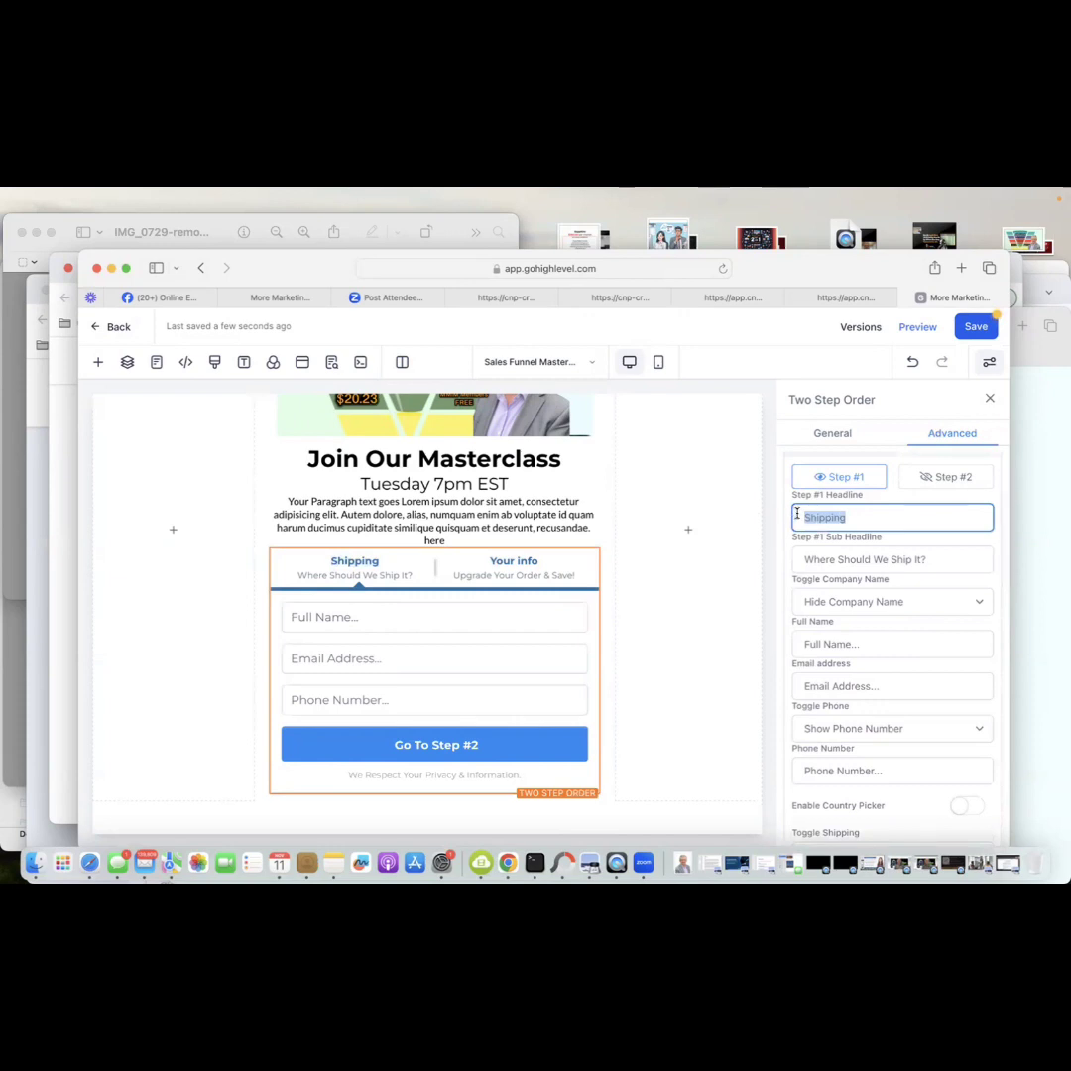
{"action": "type", "text": "Your DEtails"}
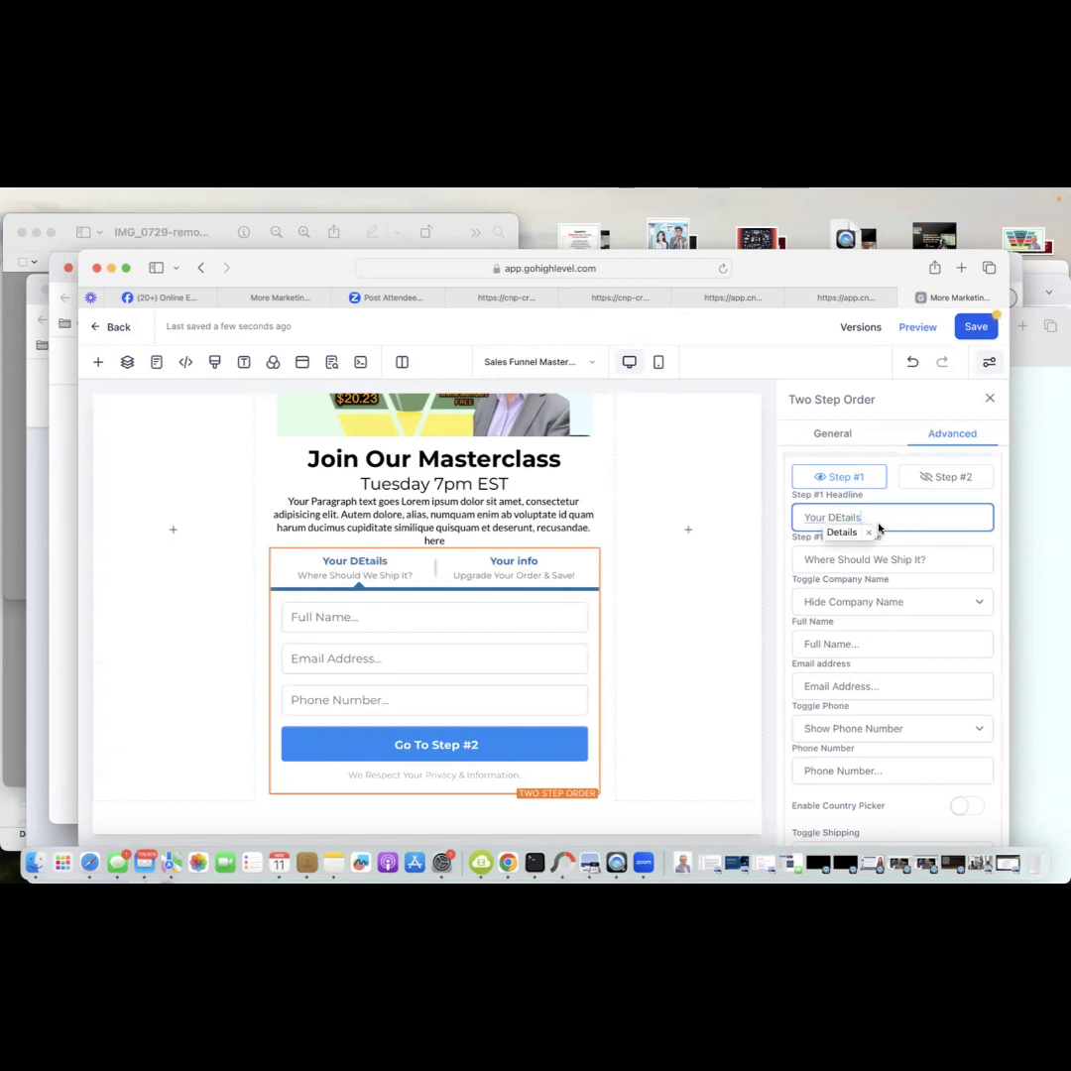
{"action": "left_click", "coordinate": [841, 517]}
{"action": "key", "text": "BackSpace"}
{"action": "type", "text": "e"}
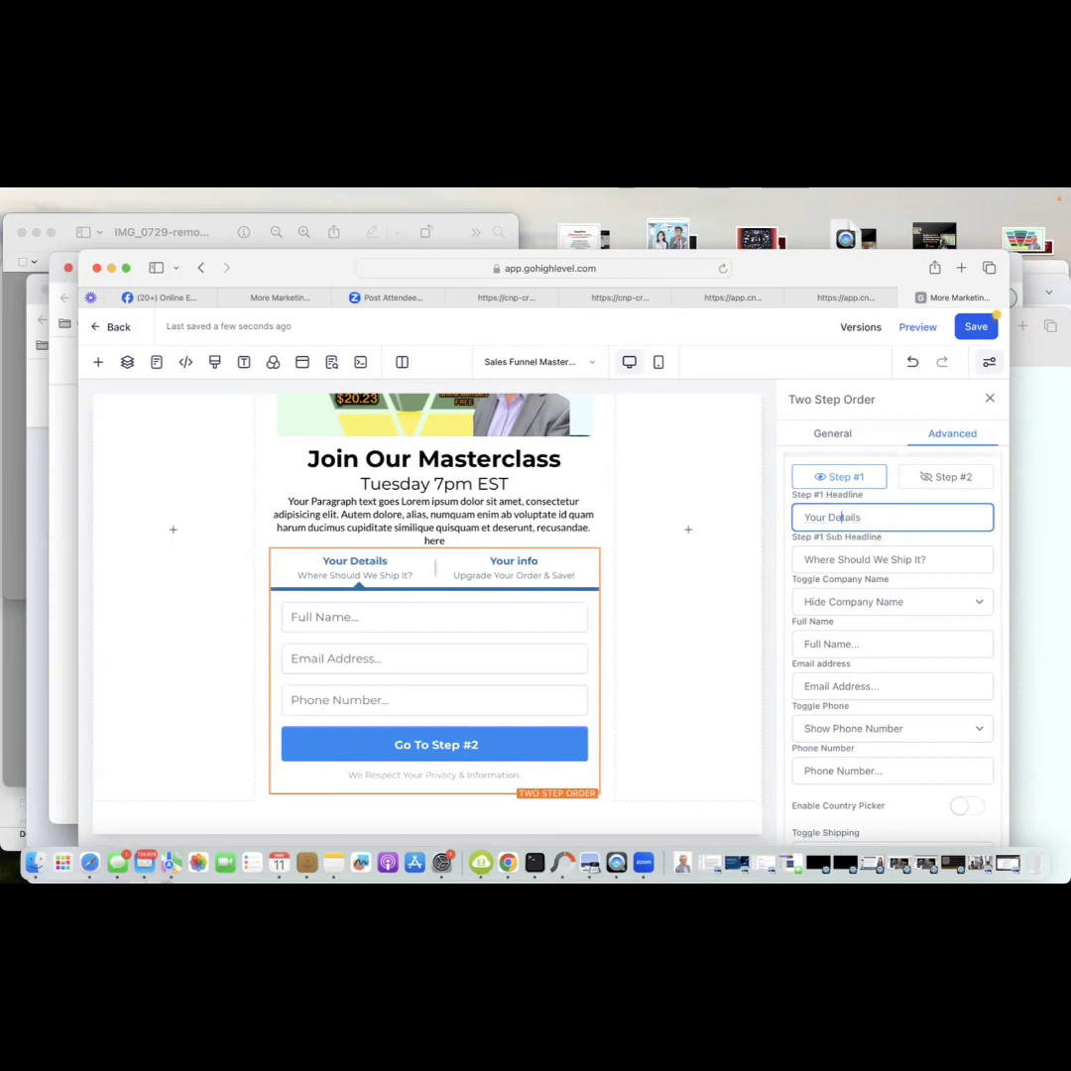
{"action": "left_click_drag", "start_coordinate": [882, 536], "coordinate": [791, 537]}
{"action": "scroll", "coordinate": [889, 576], "scroll_direction": "up", "scroll_amount": 1}
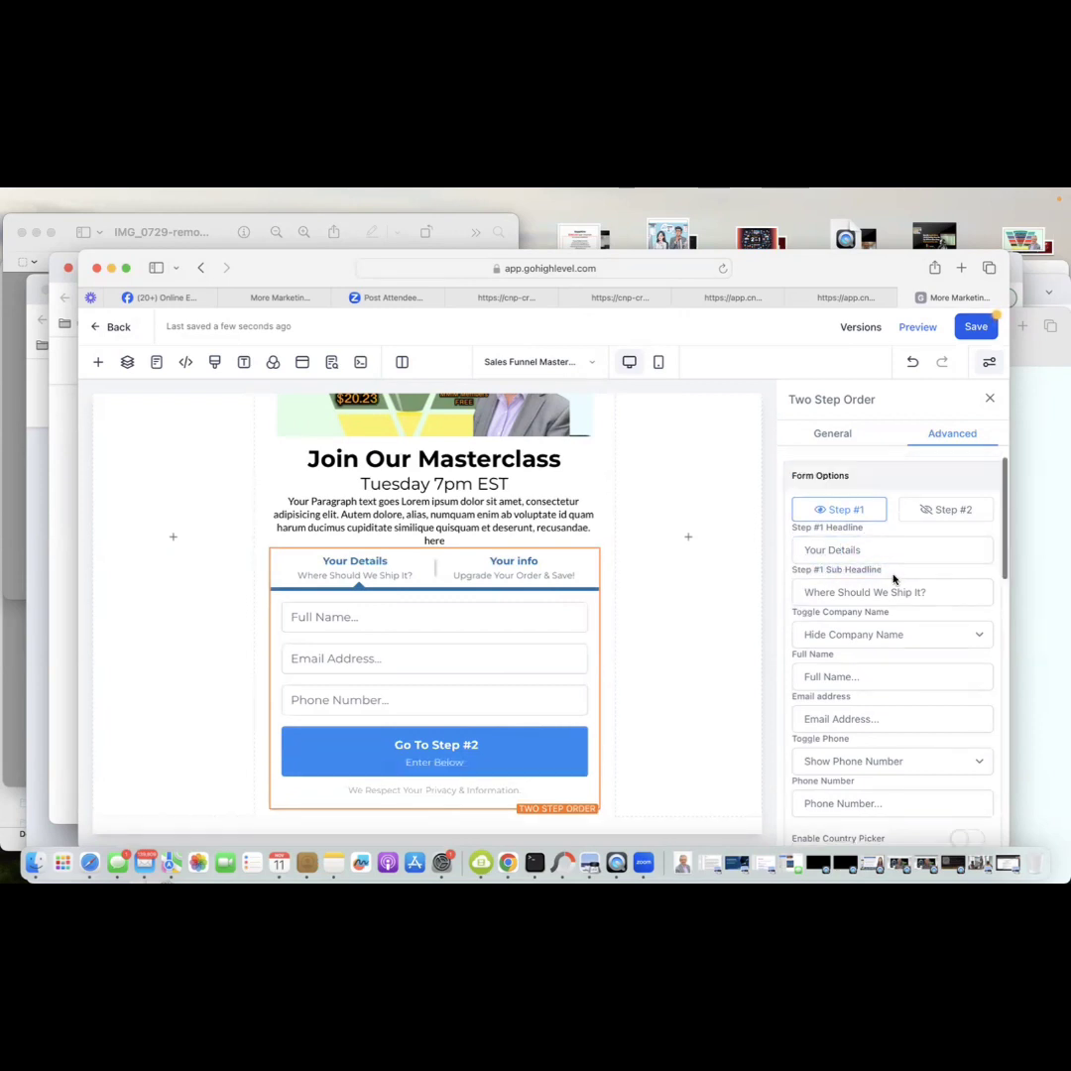
- Set the Step #1 sub headline to 'enter below'
{"action": "left_click", "coordinate": [855, 590]}
{"action": "left_click_drag", "start_coordinate": [854, 590], "coordinate": [792, 586]}
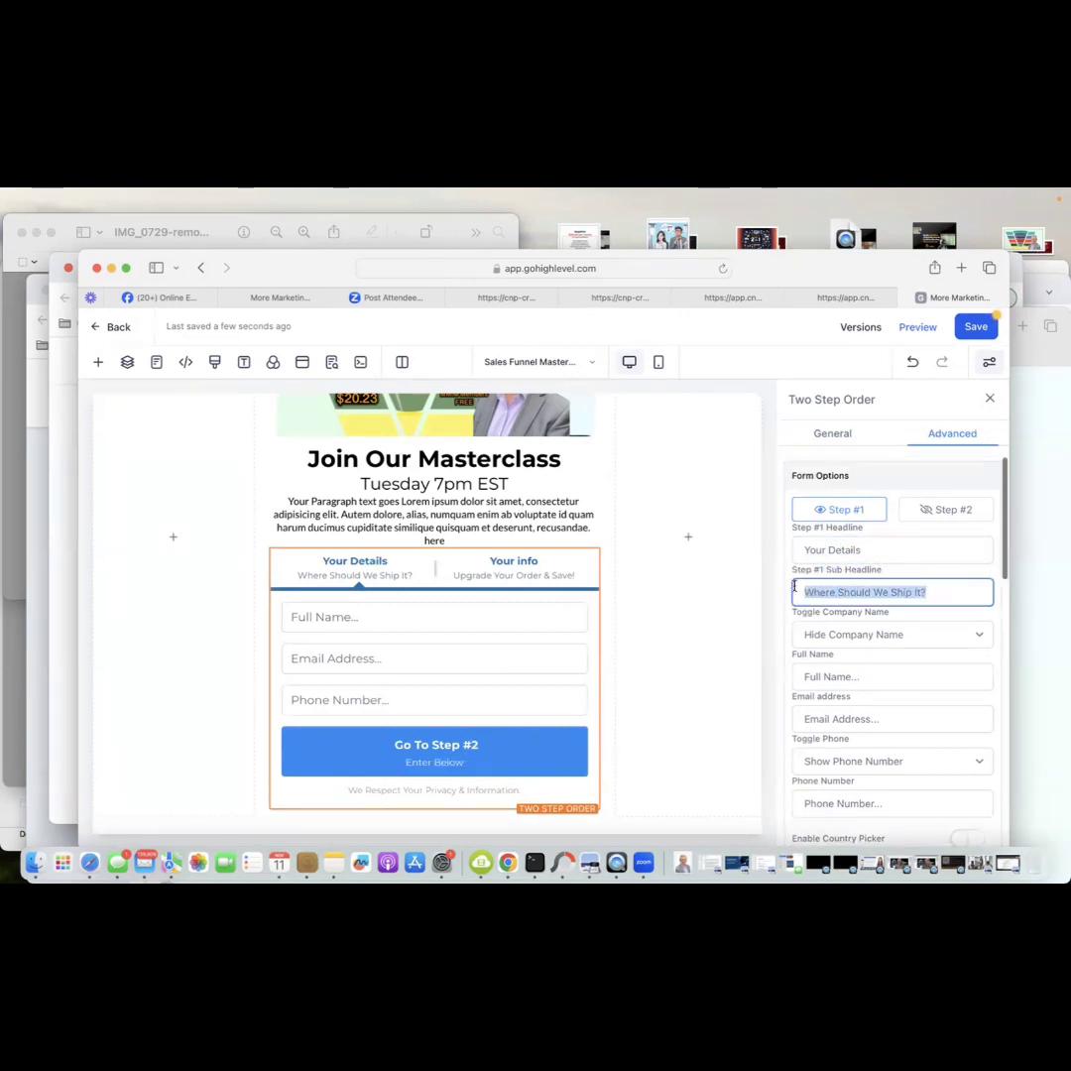
{"action": "key", "text": "BackSpace"}
{"action": "type", "text": "enter"}
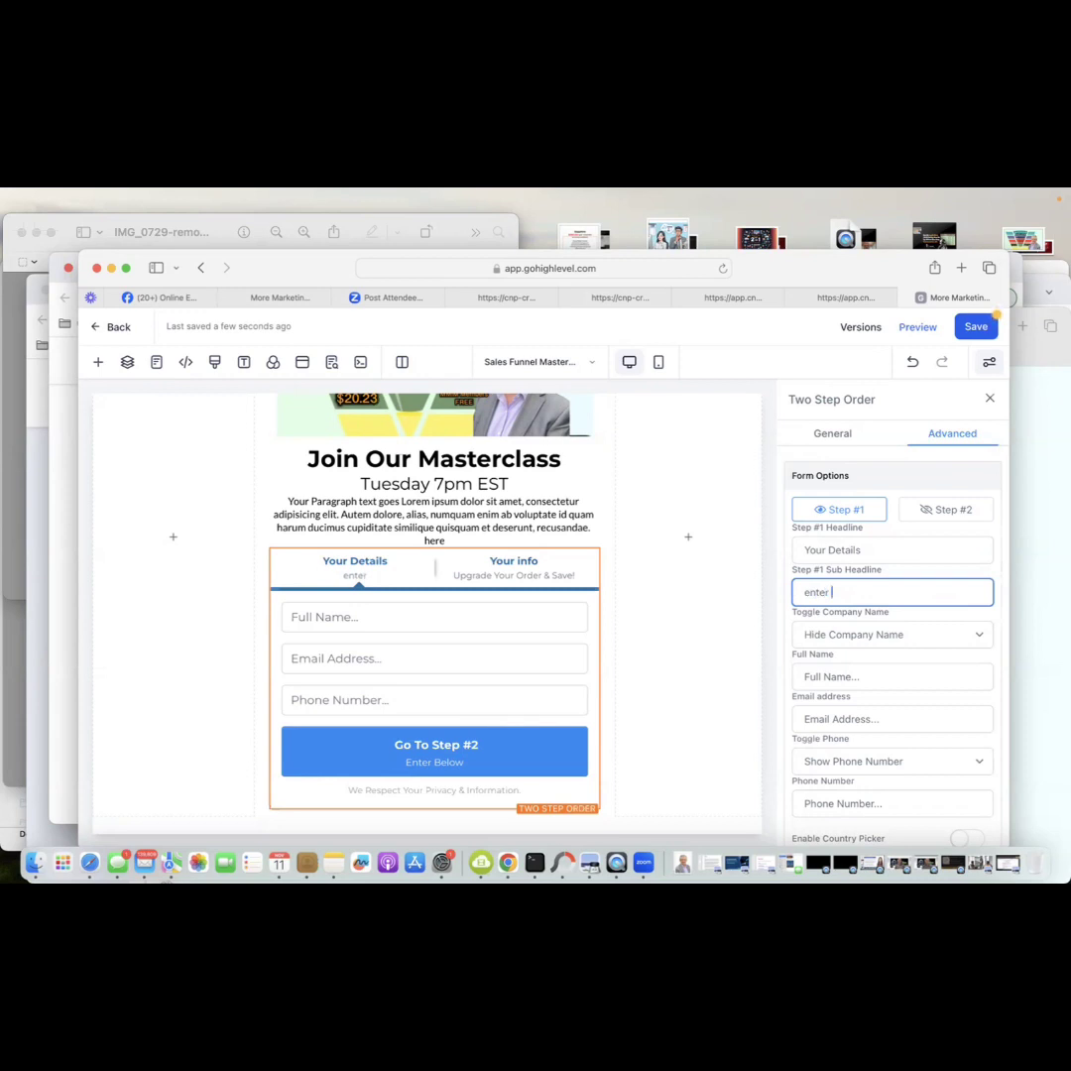
{"action": "type", "text": " below."}
{"action": "key", "text": "BackSpace"}
{"action": "left_click", "coordinate": [953, 511]}
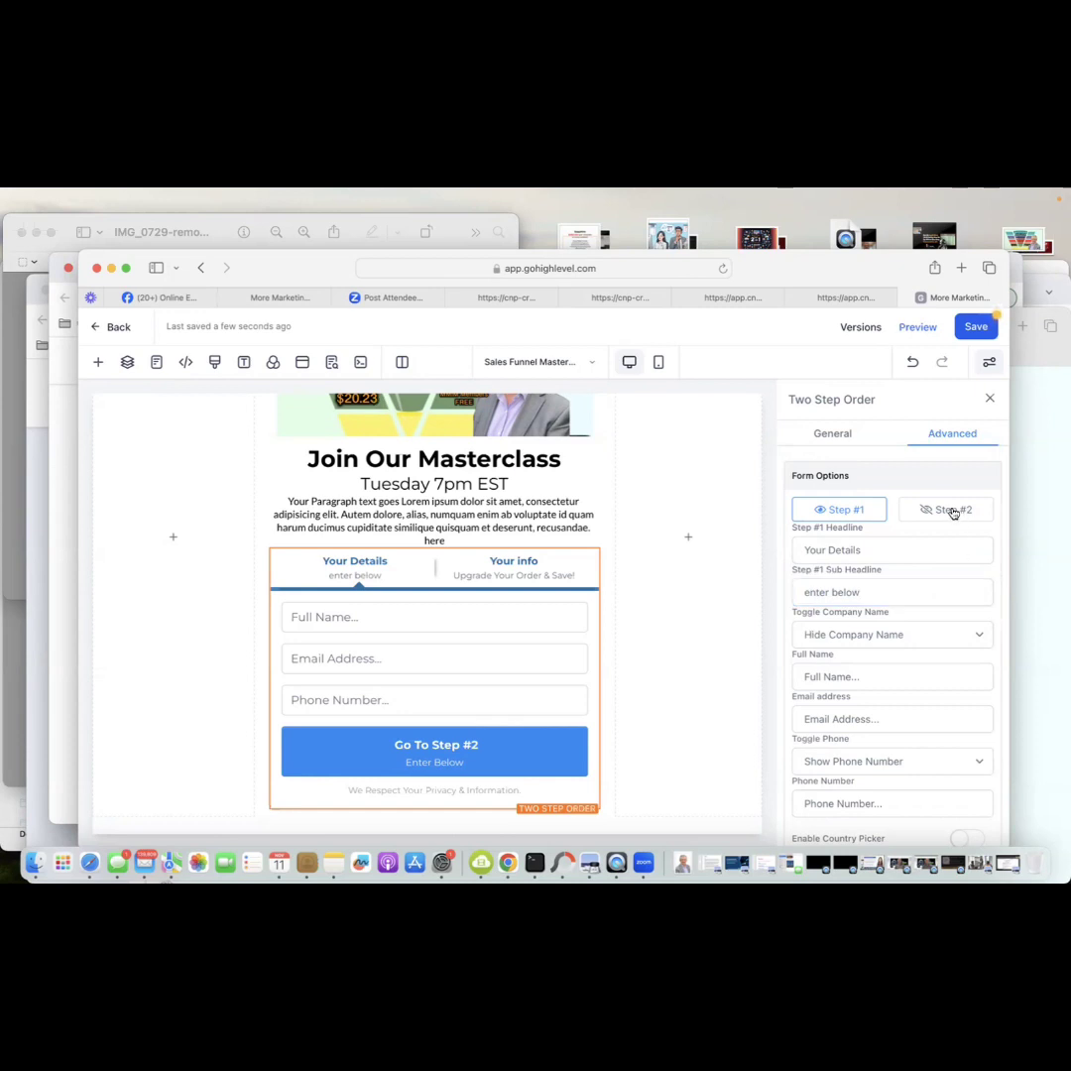
- Set Step #2's headline to 'Payment' and sub headline to 'Complete Your Order & Save!'
{"action": "left_click", "coordinate": [953, 510]}
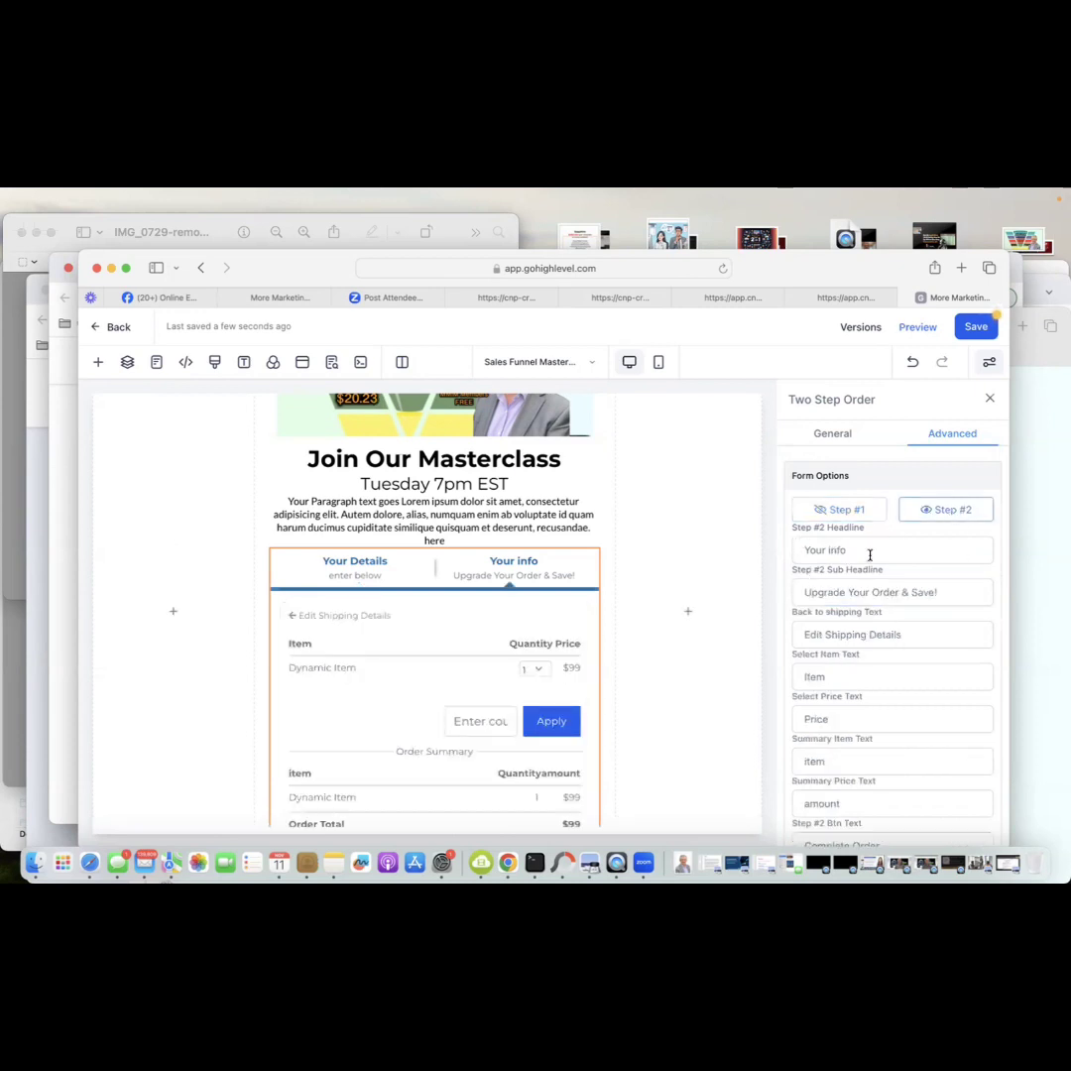
{"action": "left_click_drag", "start_coordinate": [867, 550], "coordinate": [790, 546]}
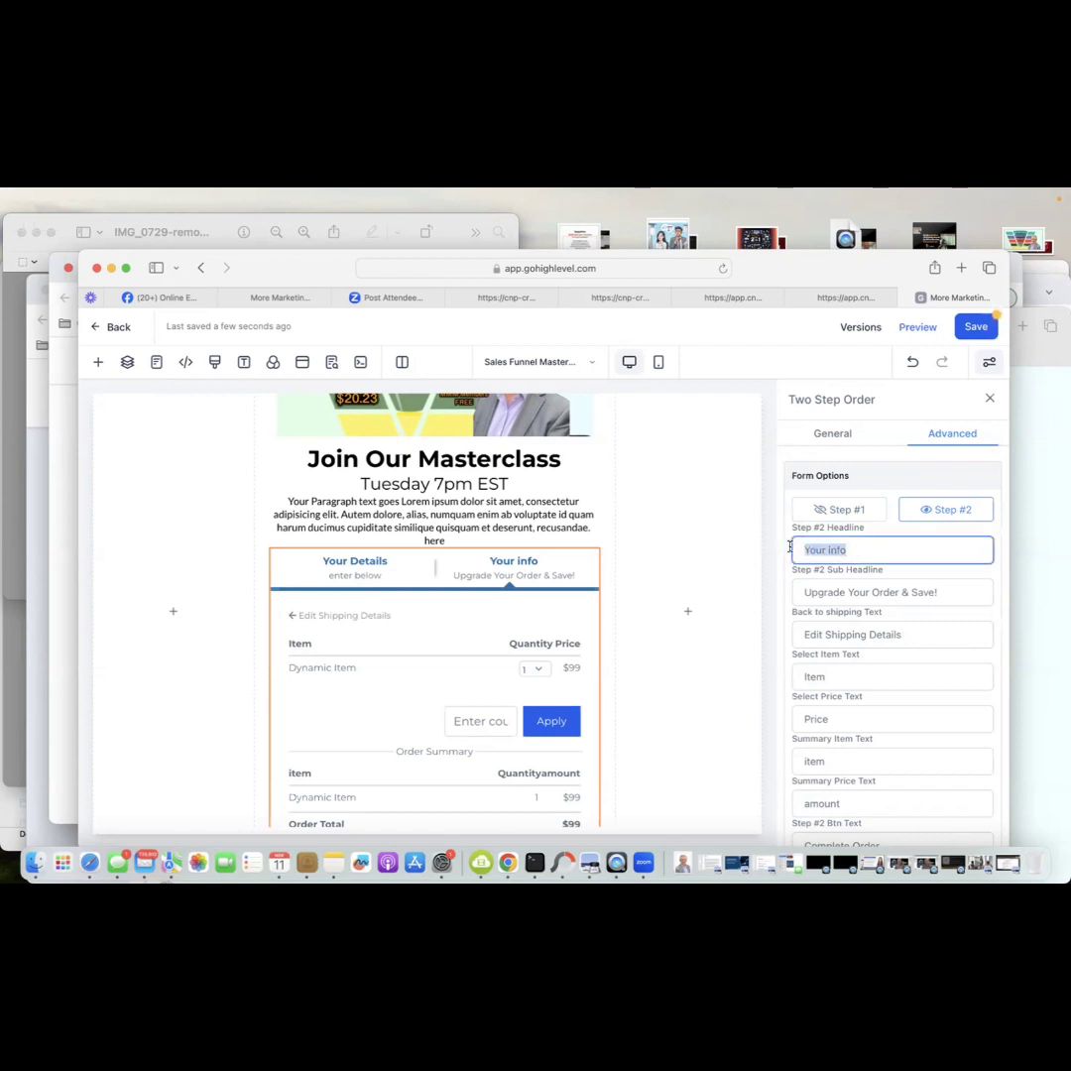
{"action": "type", "text": "Payment"}
{"action": "left_click_drag", "start_coordinate": [926, 592], "coordinate": [796, 587]}
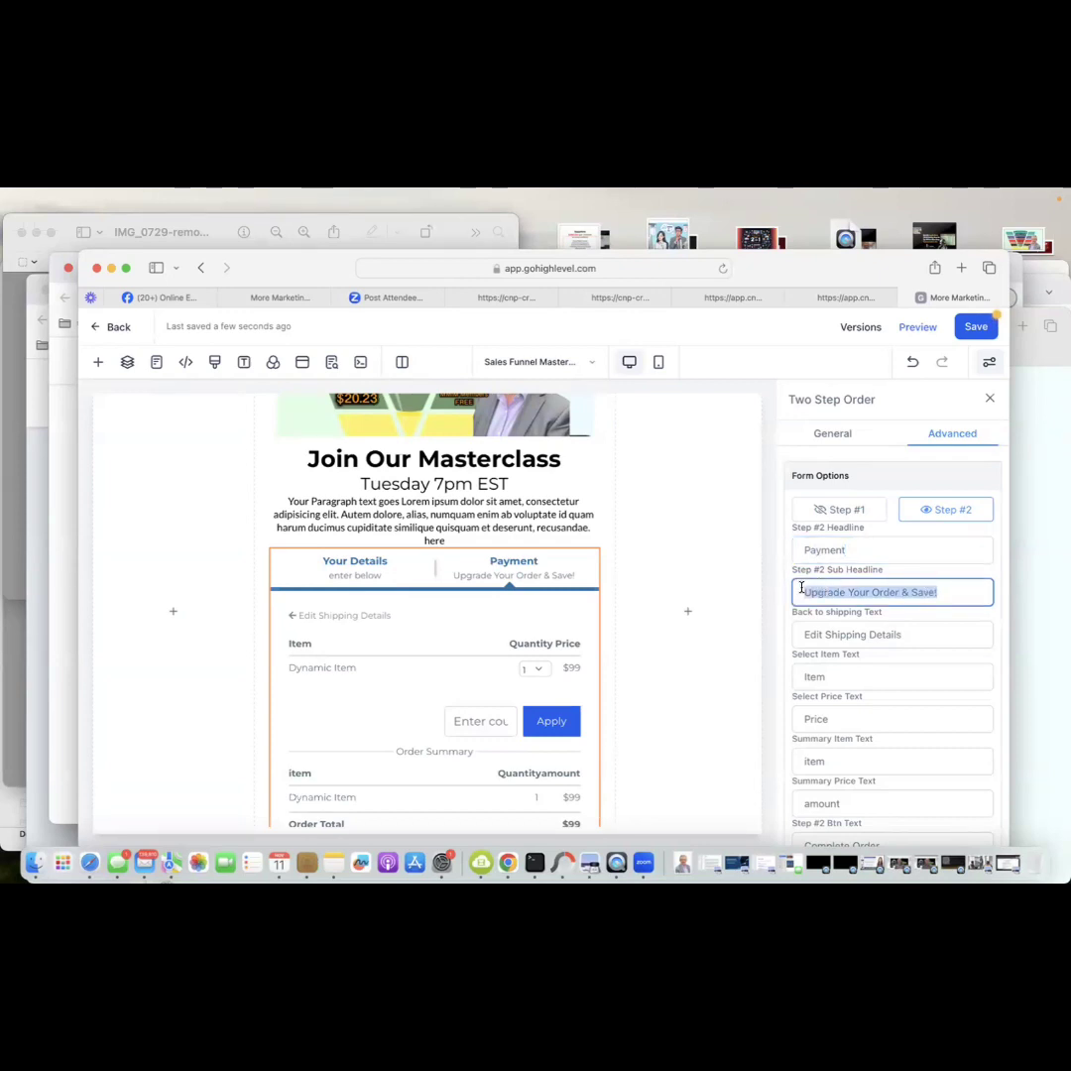
{"action": "left_click", "coordinate": [847, 592]}
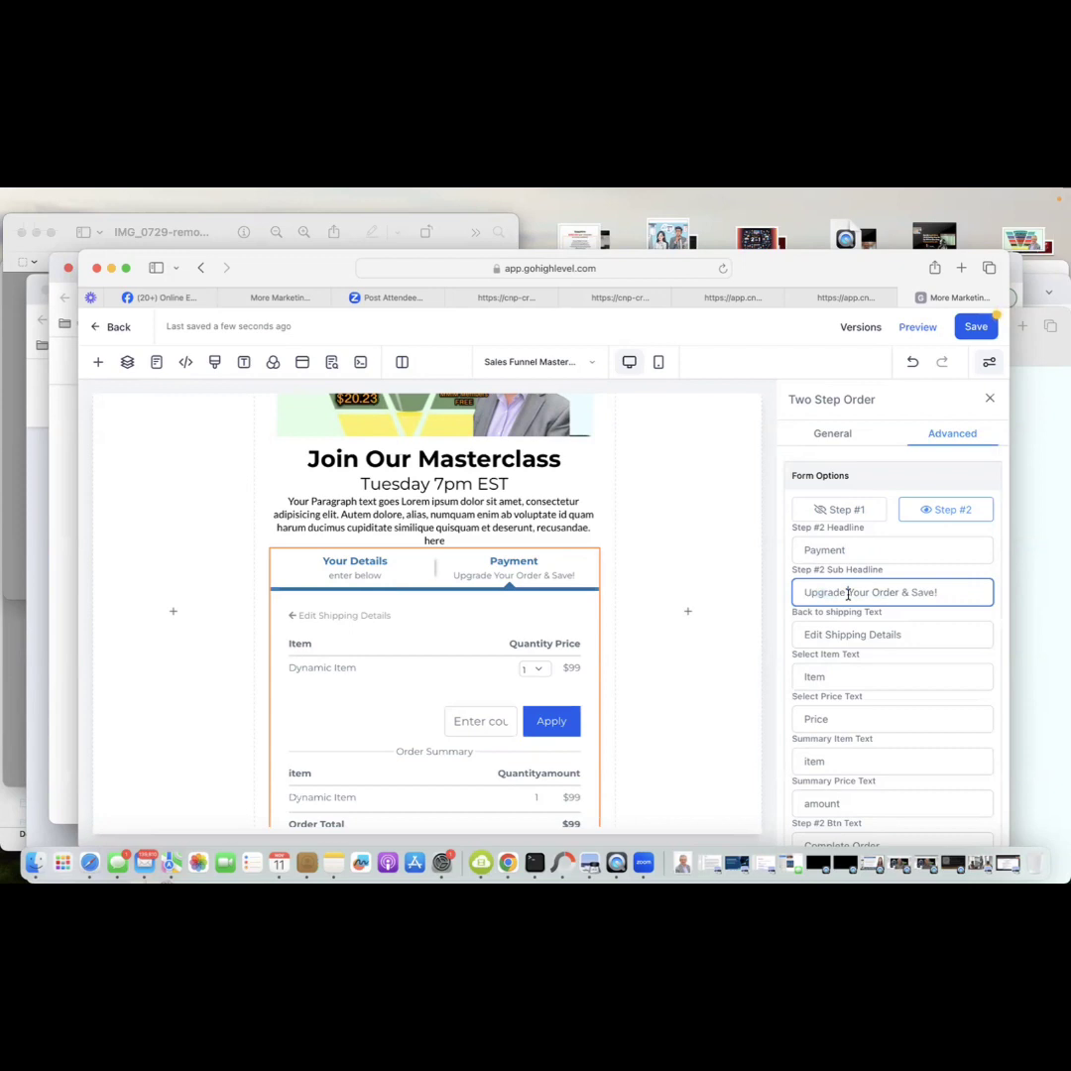
{"action": "left_click_drag", "start_coordinate": [849, 592], "coordinate": [793, 592]}
{"action": "type", "text": "Comple"}
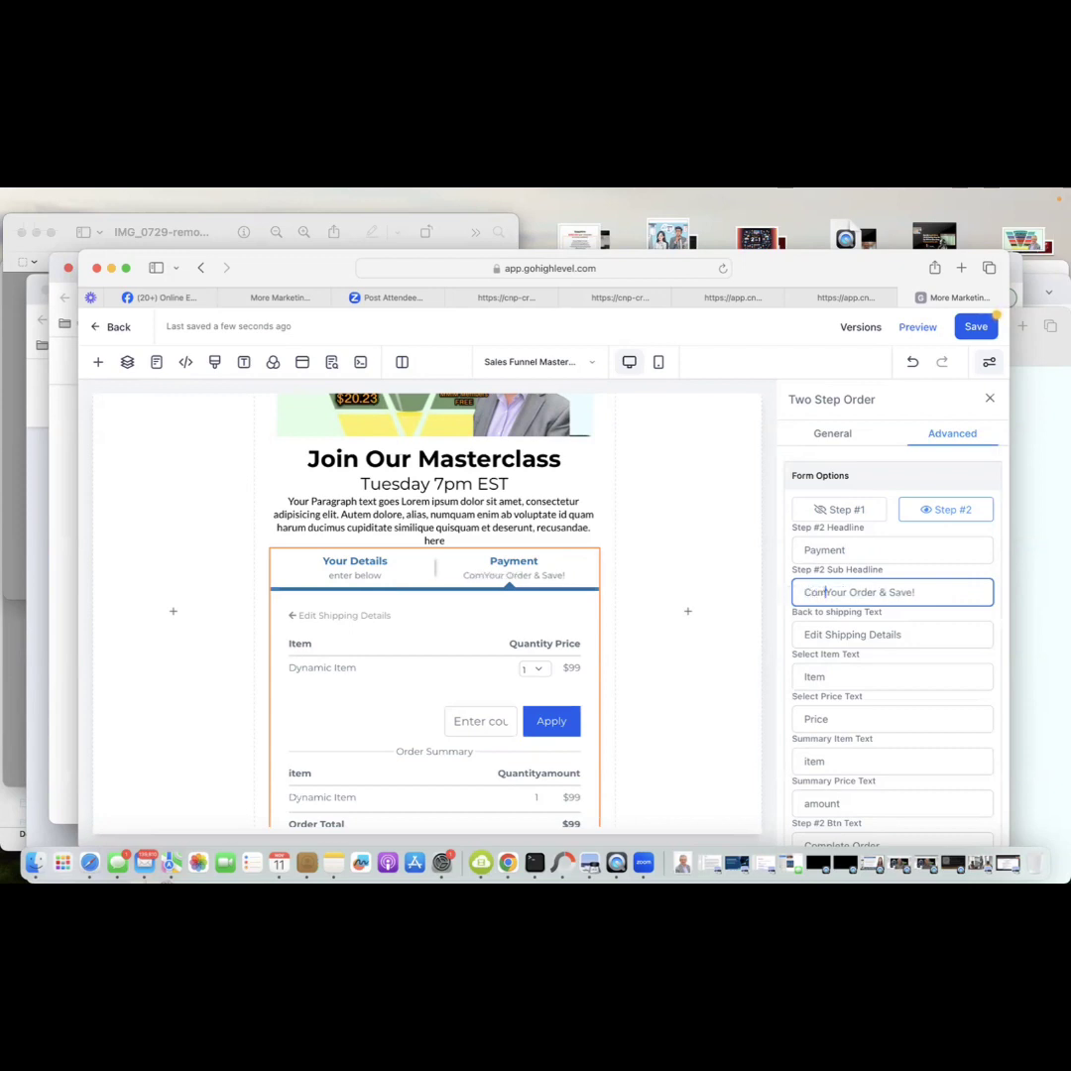
{"action": "type", "text": "te"}
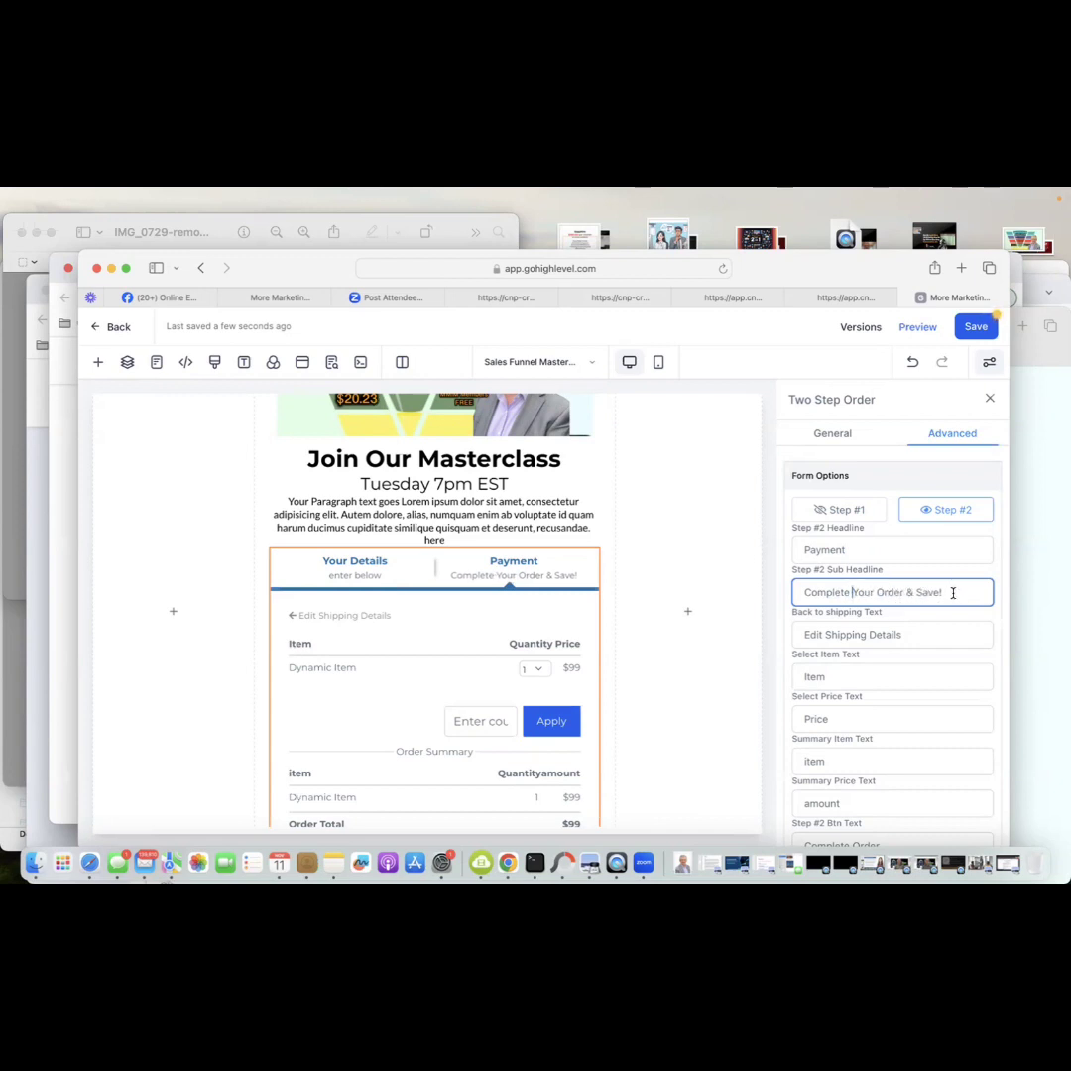
- Check the Step #2 sub headline text and save the page
{"action": "left_click_drag", "start_coordinate": [952, 592], "coordinate": [783, 589]}
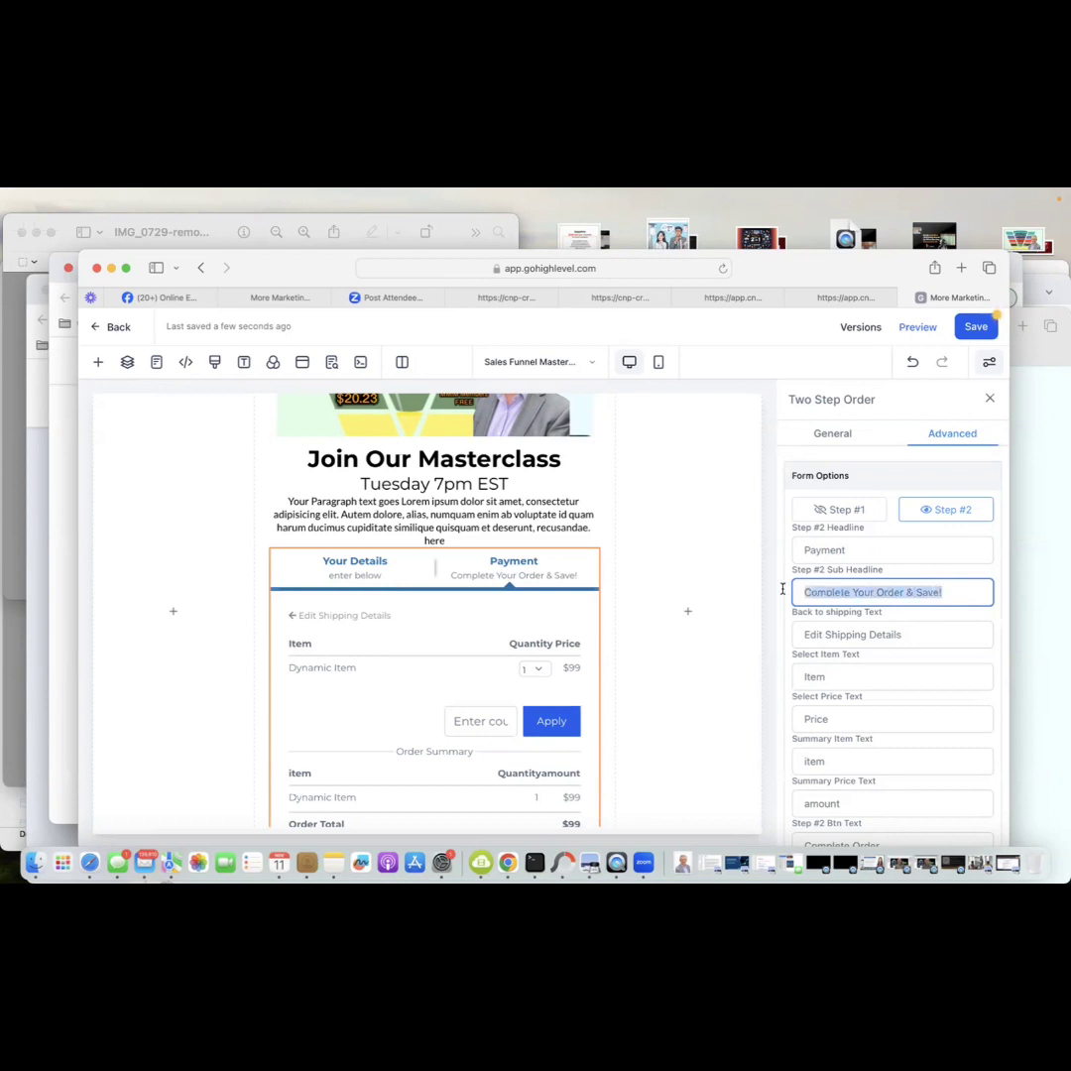
{"action": "left_click", "coordinate": [853, 593]}
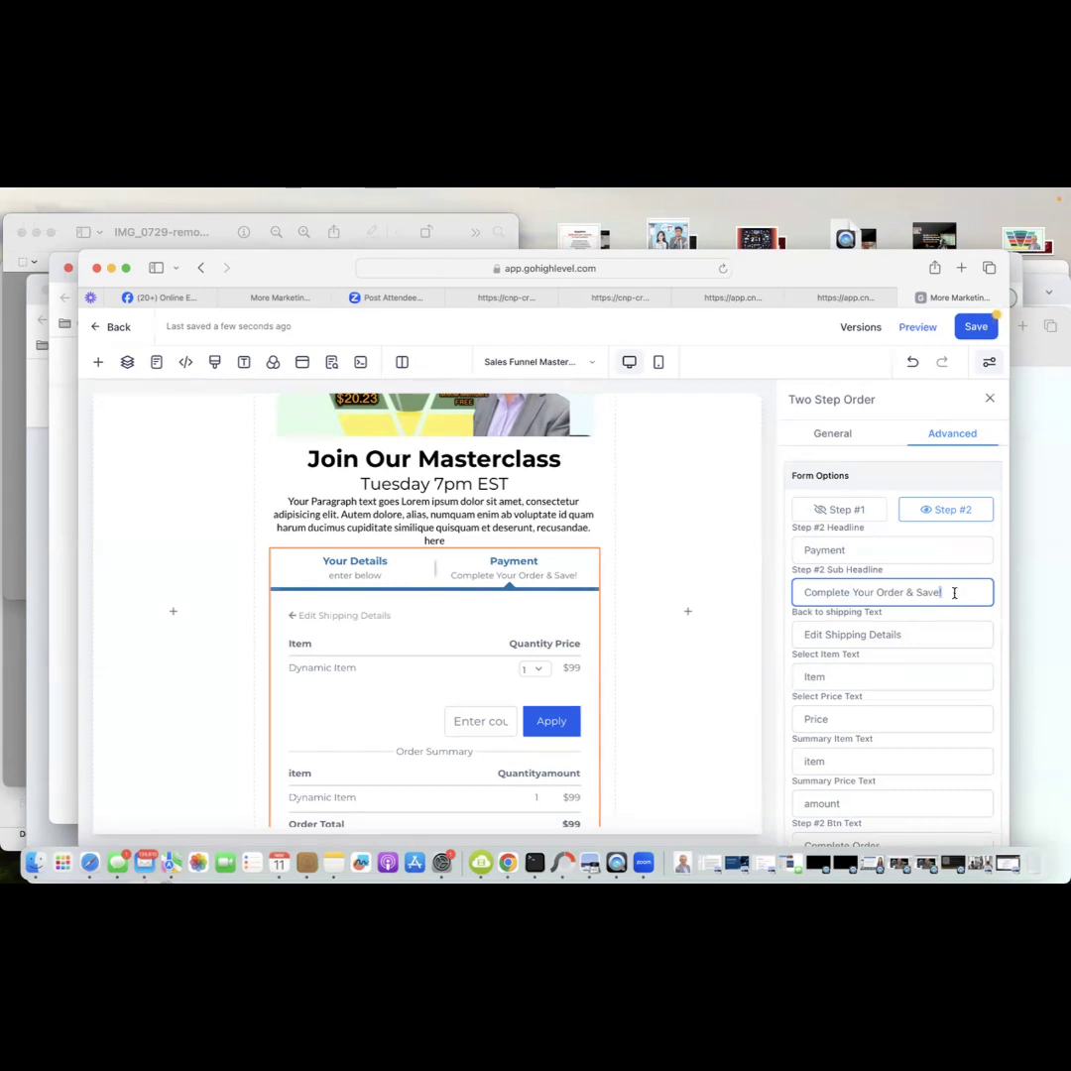
{"action": "left_click_drag", "start_coordinate": [954, 592], "coordinate": [793, 591]}
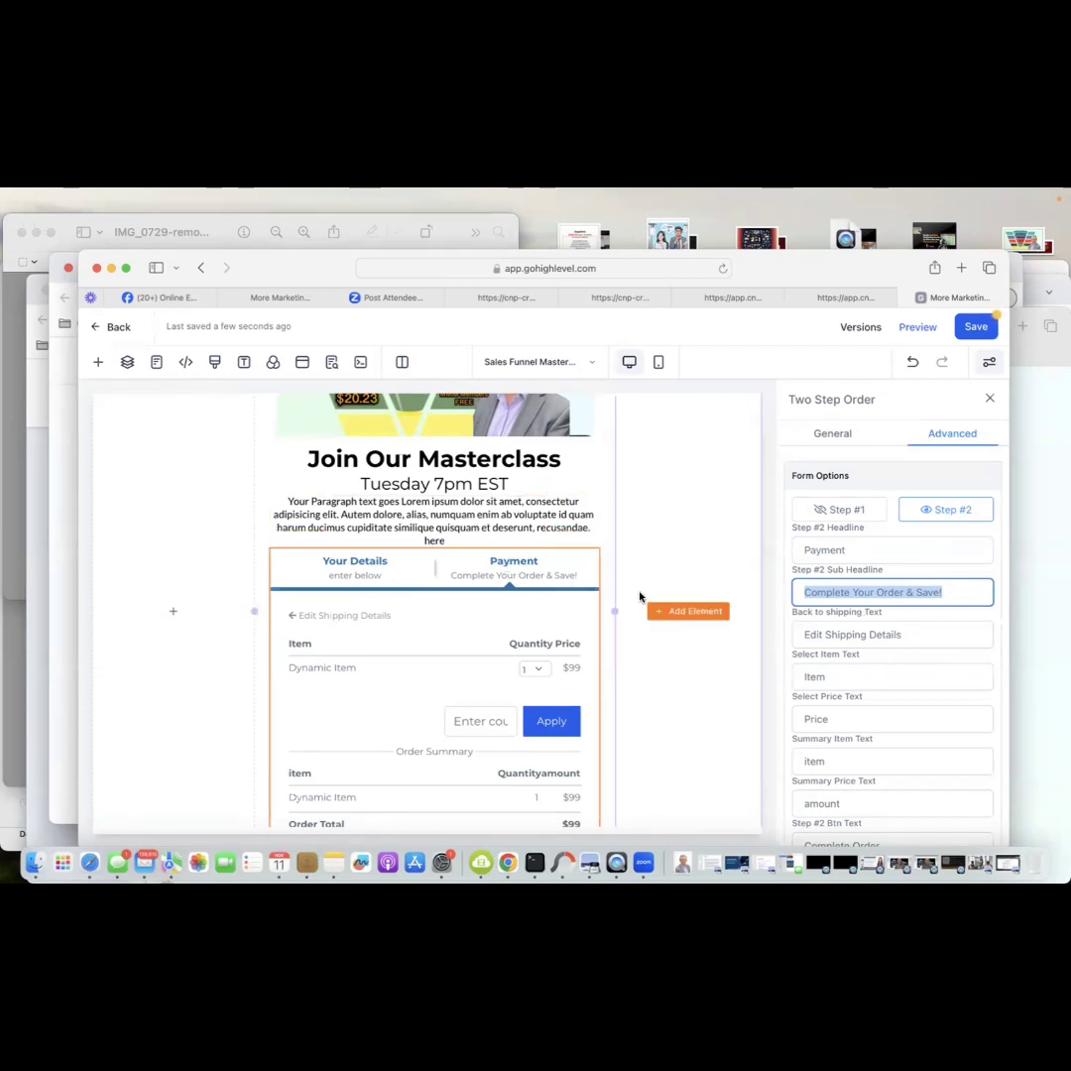
{"action": "key", "text": "super+s"}
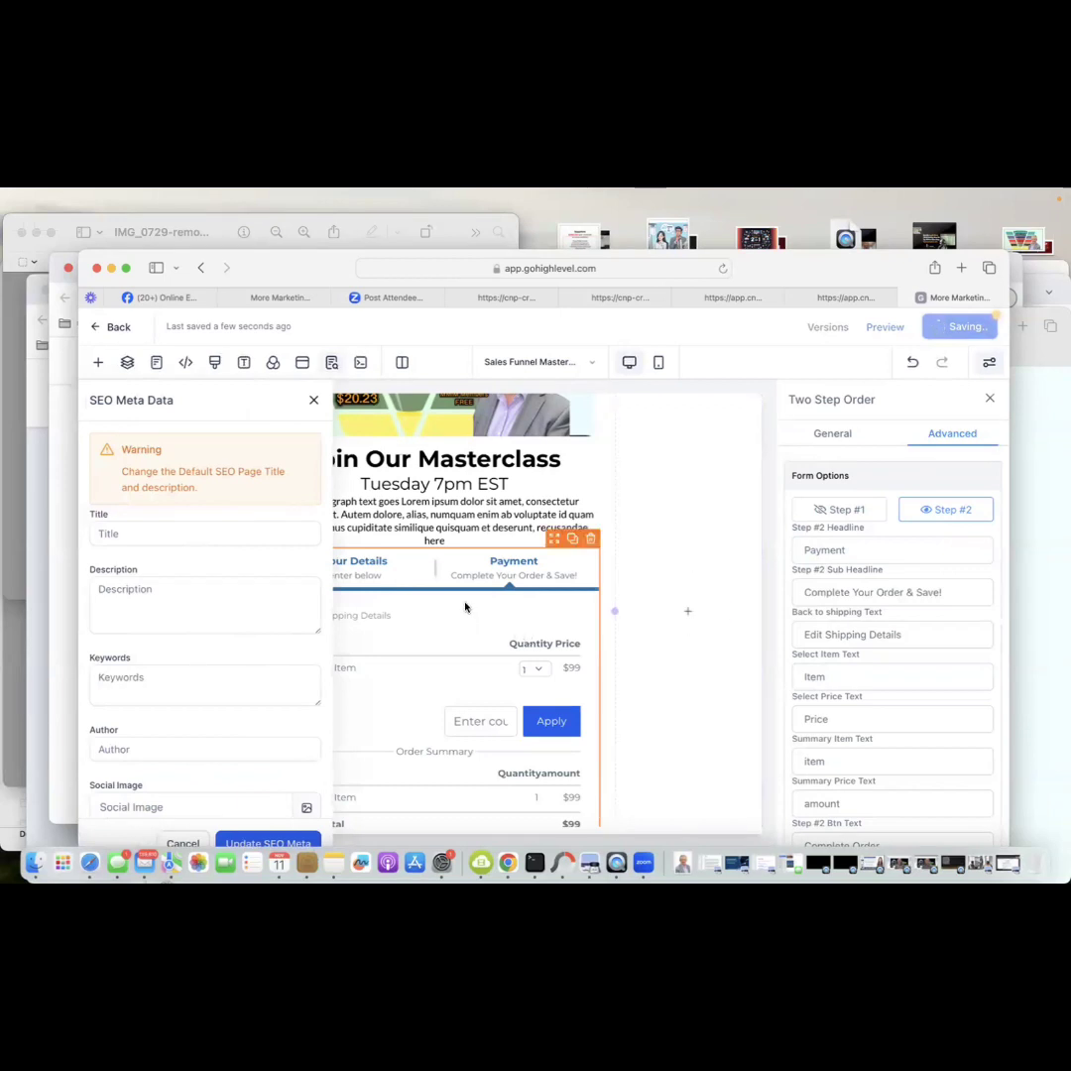
- Cancel the SEO Meta Data panel, close the Two Step Order settings, and save the page
{"action": "left_click", "coordinate": [182, 842]}
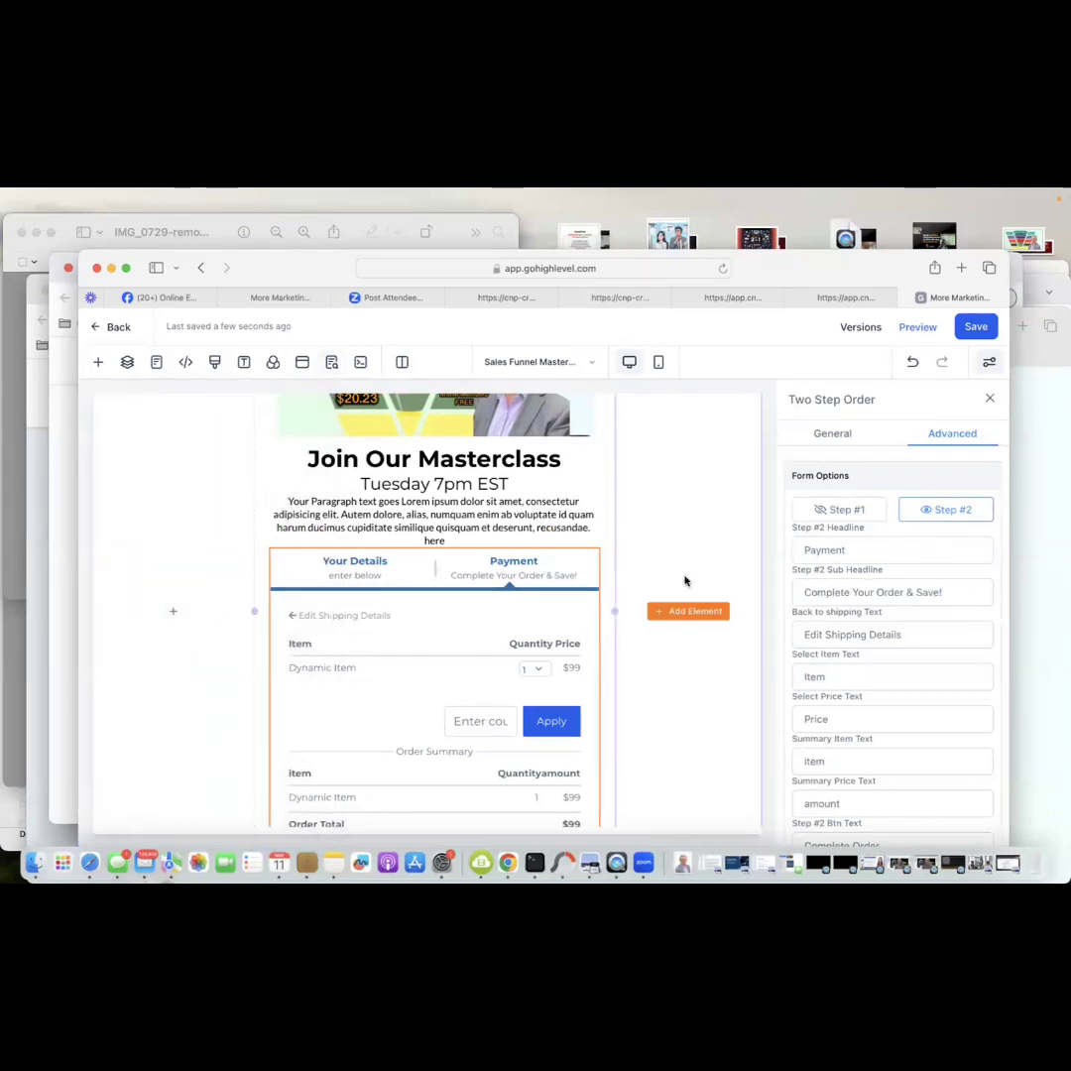
{"action": "scroll", "coordinate": [444, 685], "scroll_direction": "down", "scroll_amount": 2}
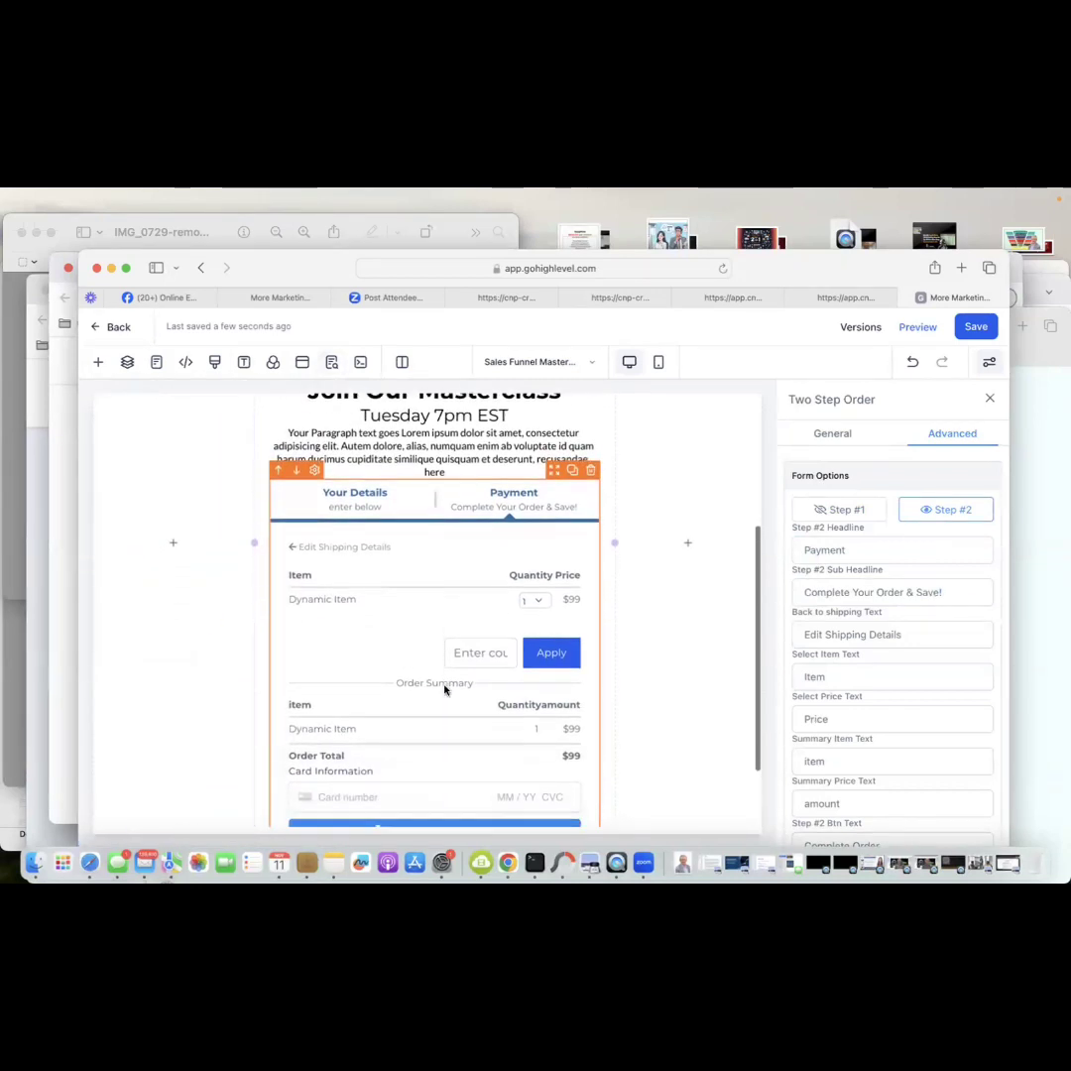
{"action": "scroll", "coordinate": [444, 688], "scroll_direction": "down", "scroll_amount": 2}
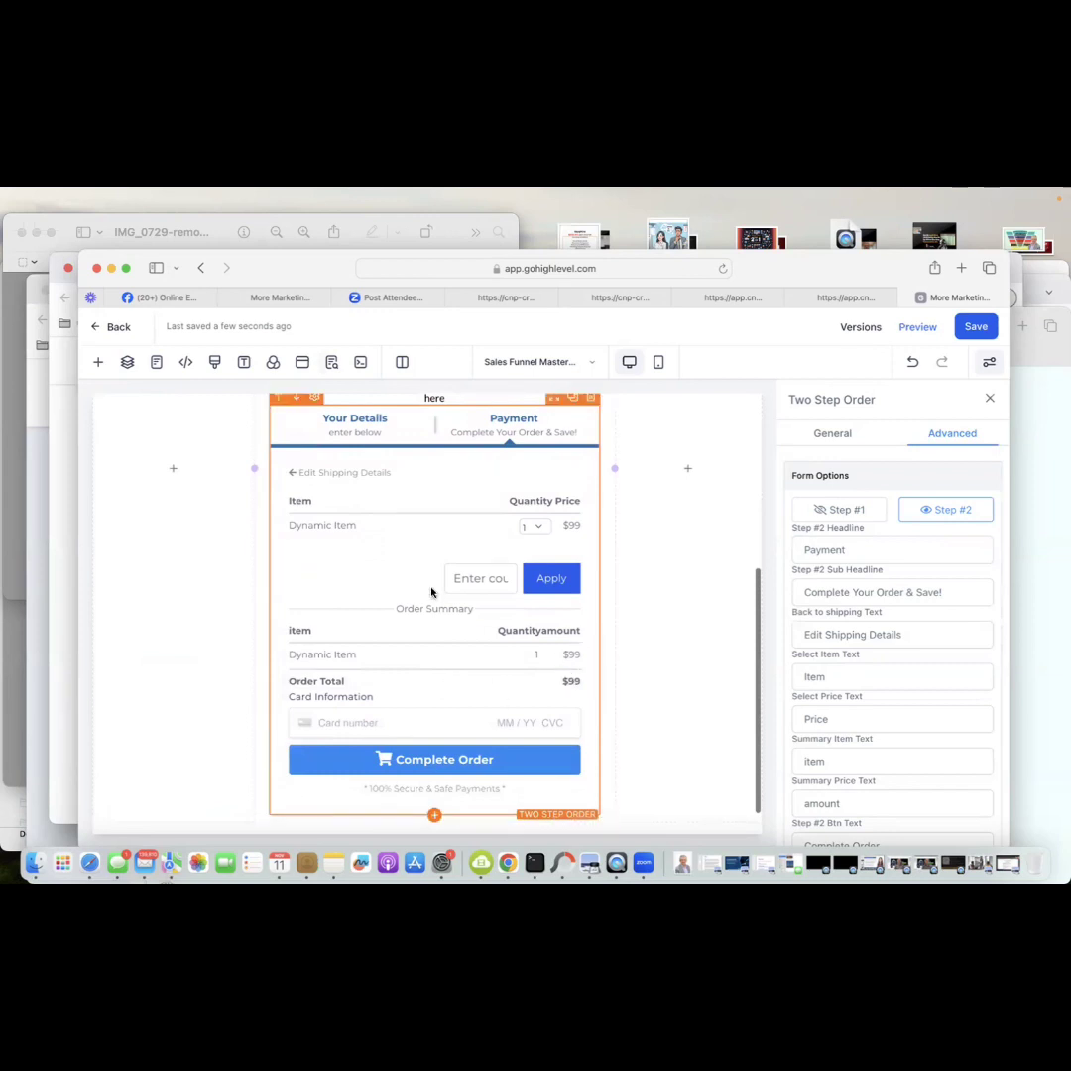
{"action": "scroll", "coordinate": [432, 588], "scroll_direction": "up", "scroll_amount": 9}
{"action": "scroll", "coordinate": [432, 592], "scroll_direction": "down", "scroll_amount": 1}
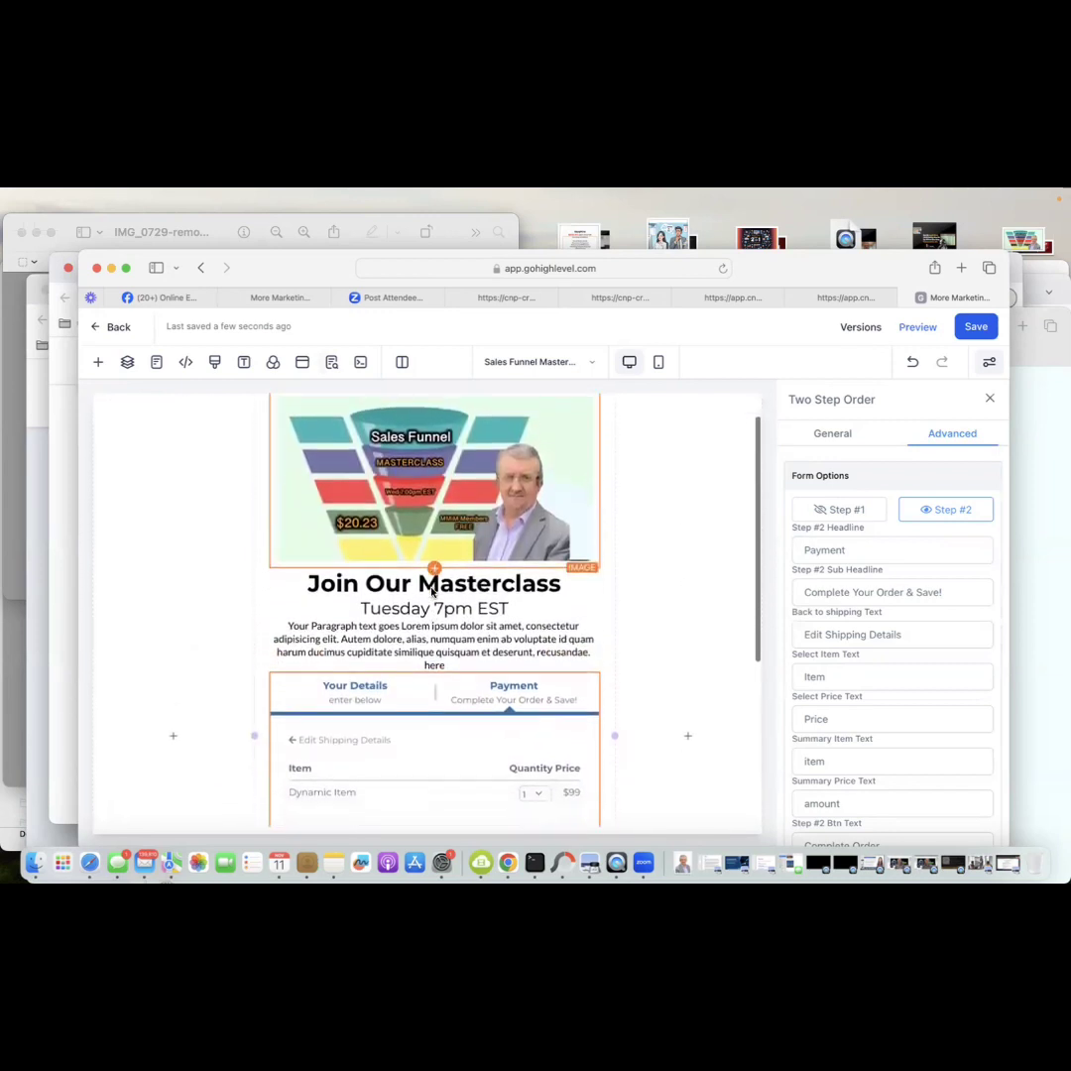
{"action": "left_click", "coordinate": [989, 401]}
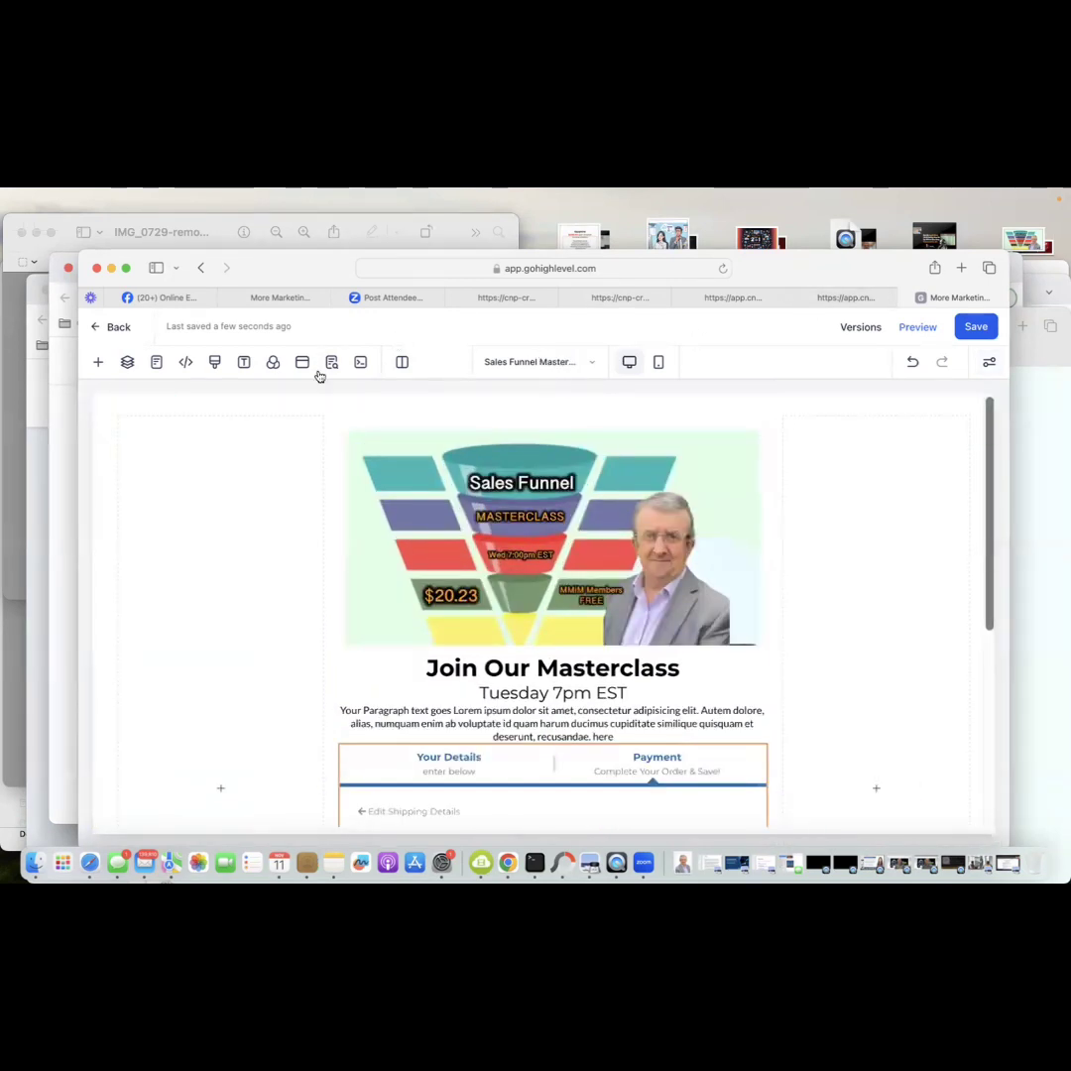
{"action": "left_click", "coordinate": [976, 327]}
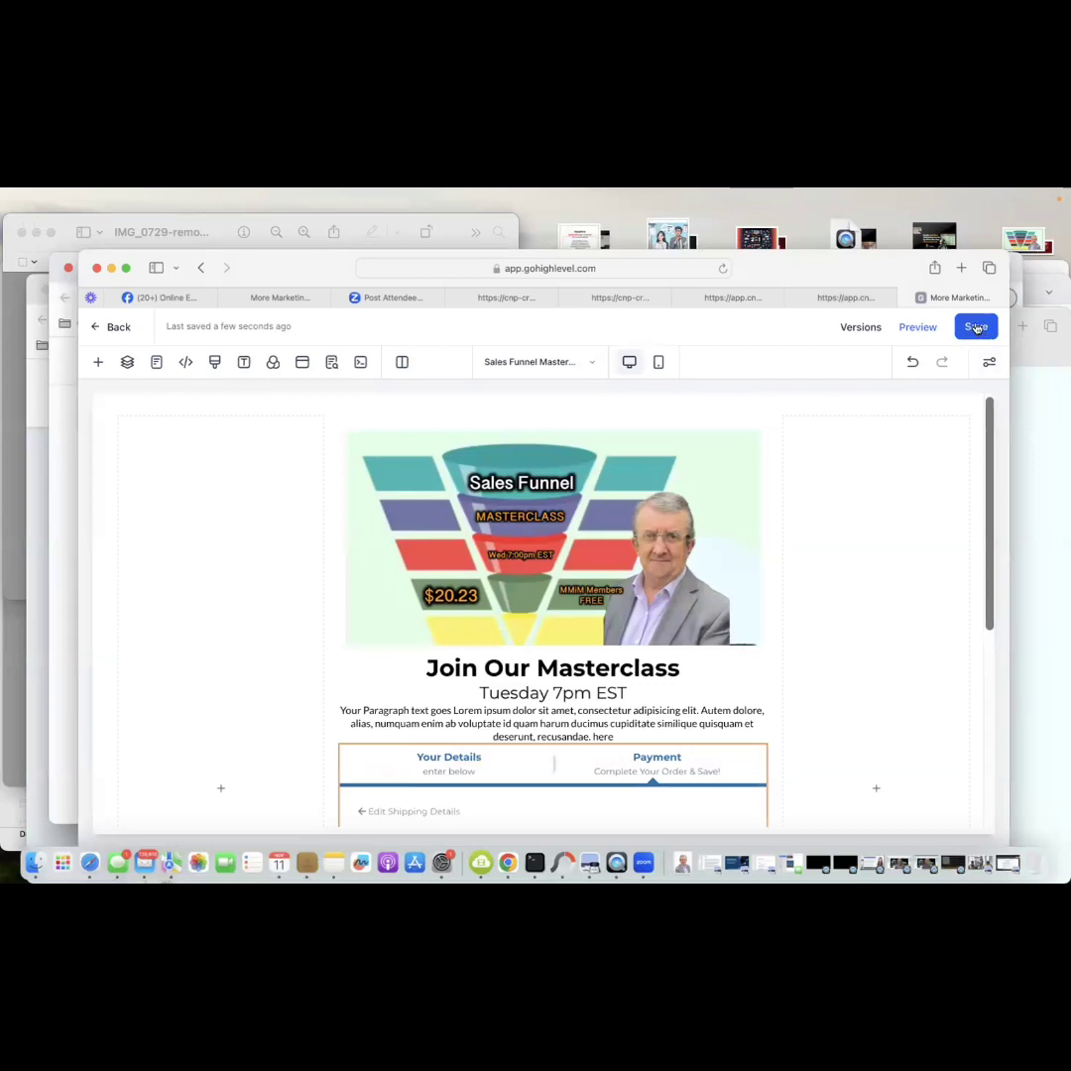
{"action": "left_click", "coordinate": [975, 327]}
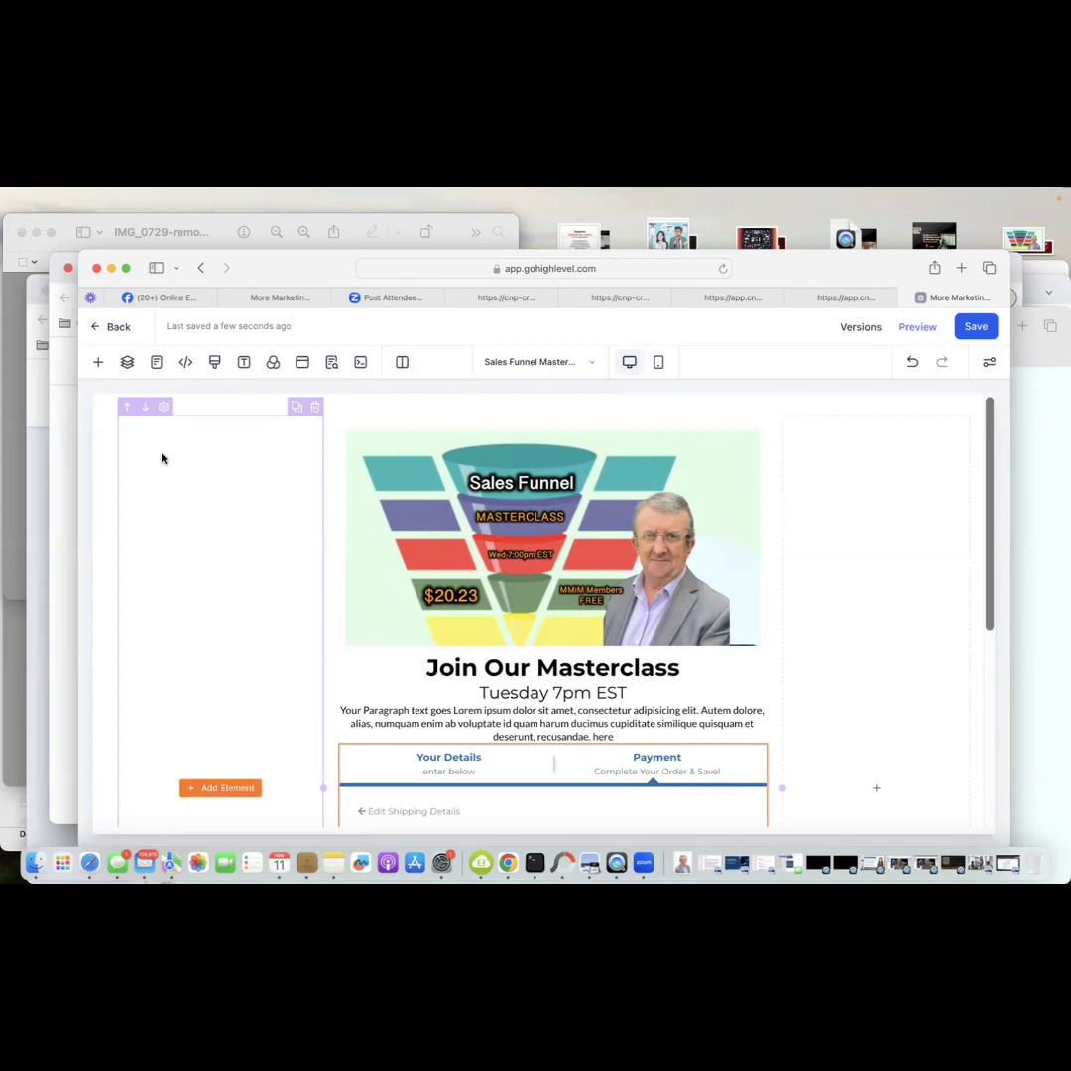
- Leave the editor and go from the funnel's Products tab to the Payments Products page
{"action": "left_click", "coordinate": [117, 328]}
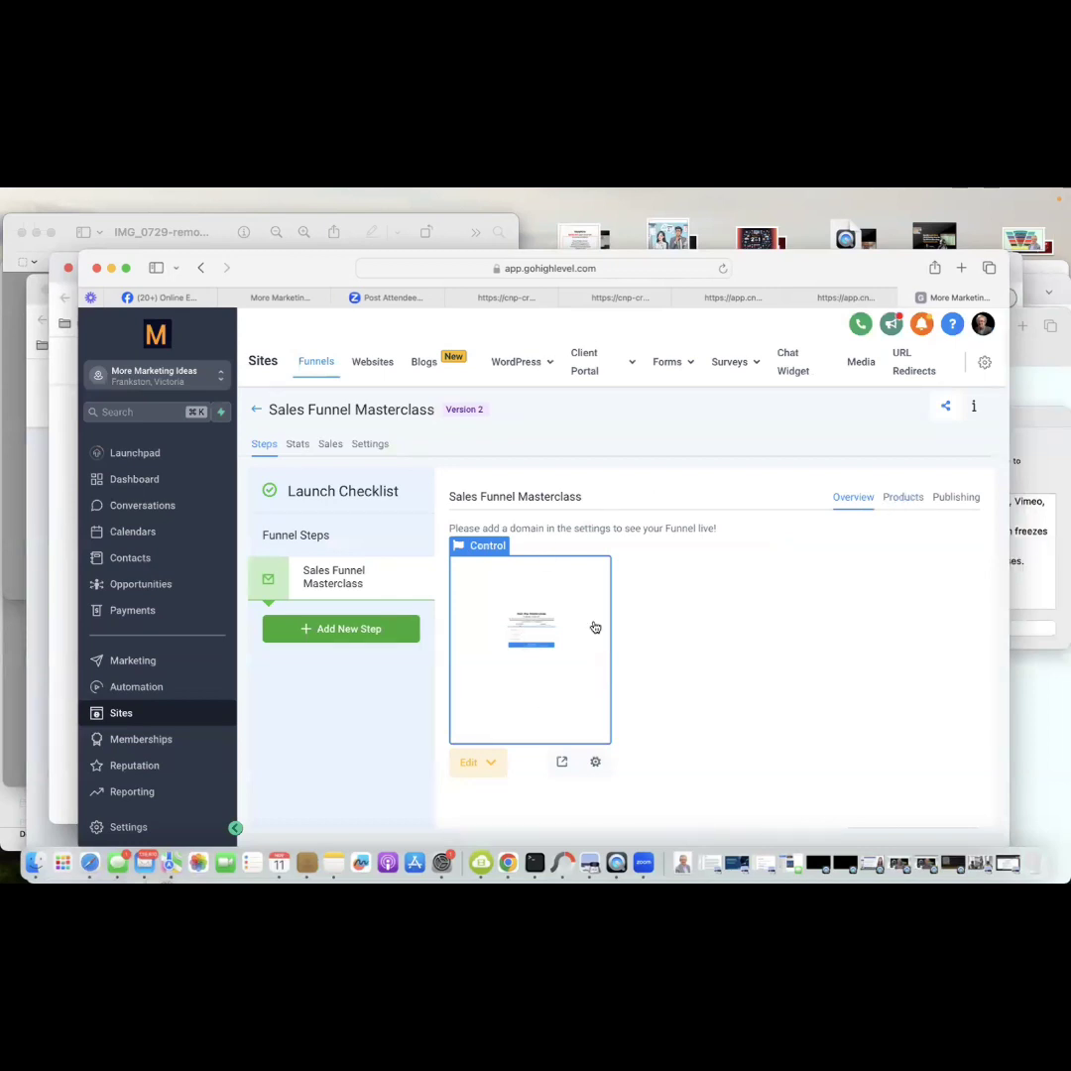
{"action": "left_click", "coordinate": [905, 501]}
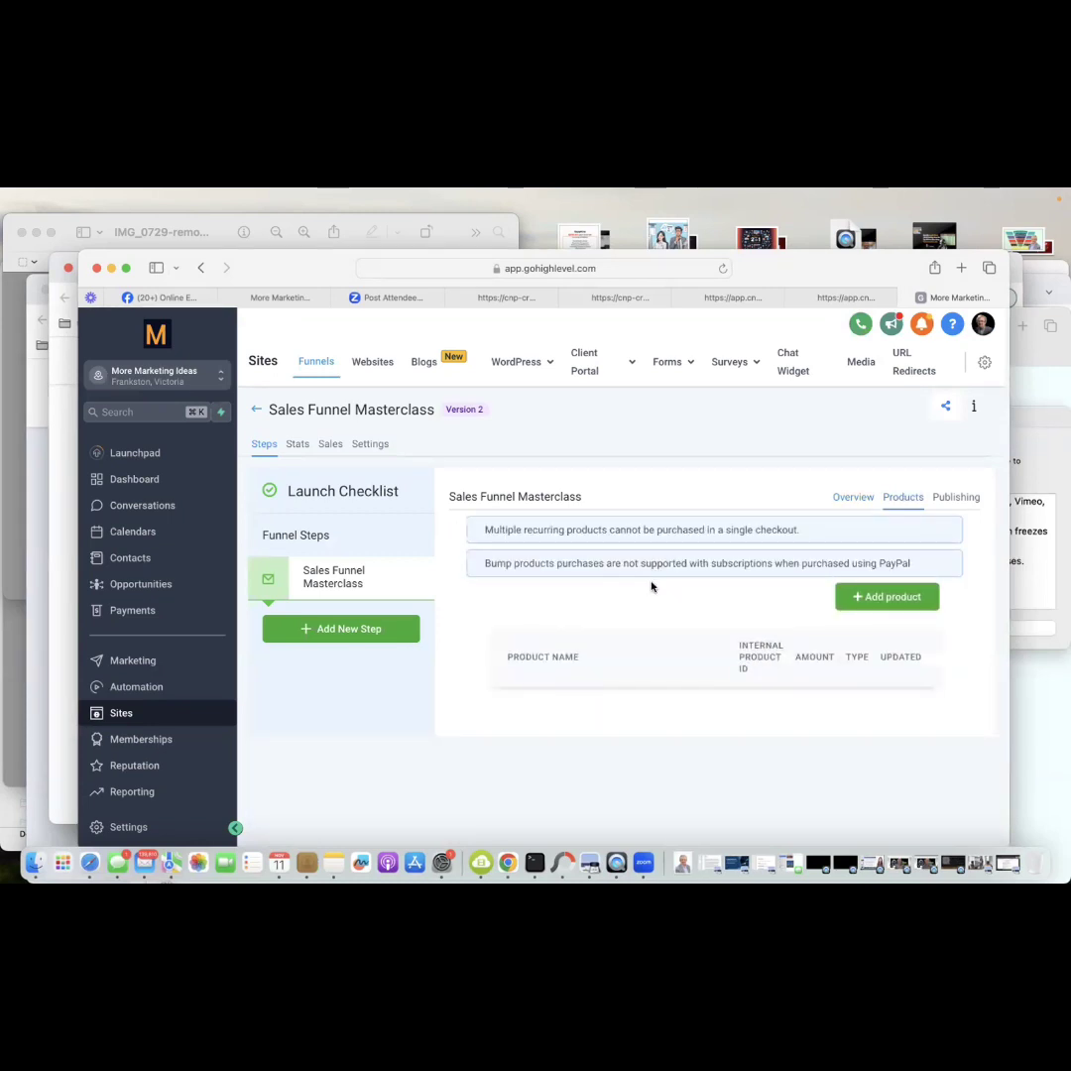
{"action": "left_click", "coordinate": [900, 597]}
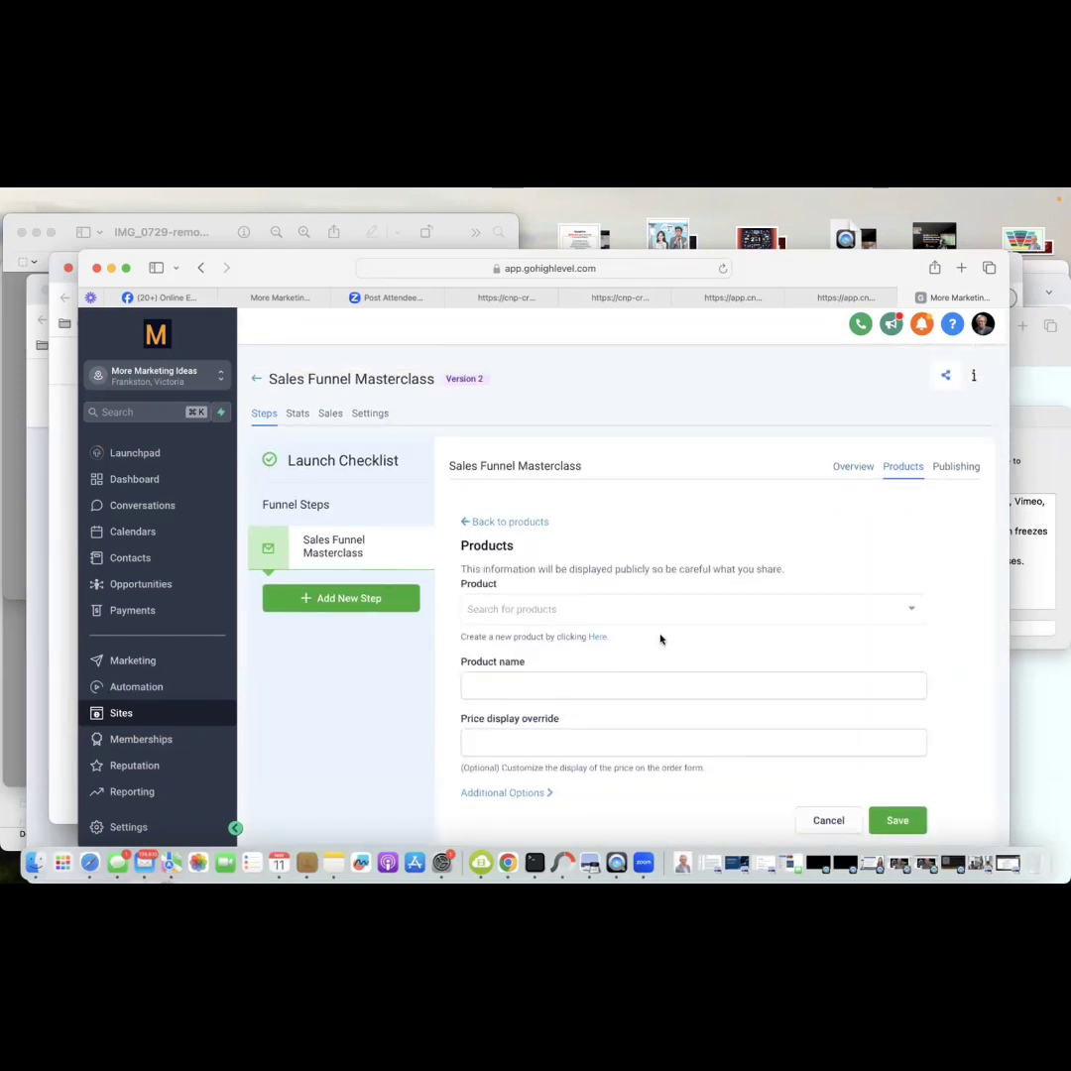
{"action": "left_click", "coordinate": [600, 639]}
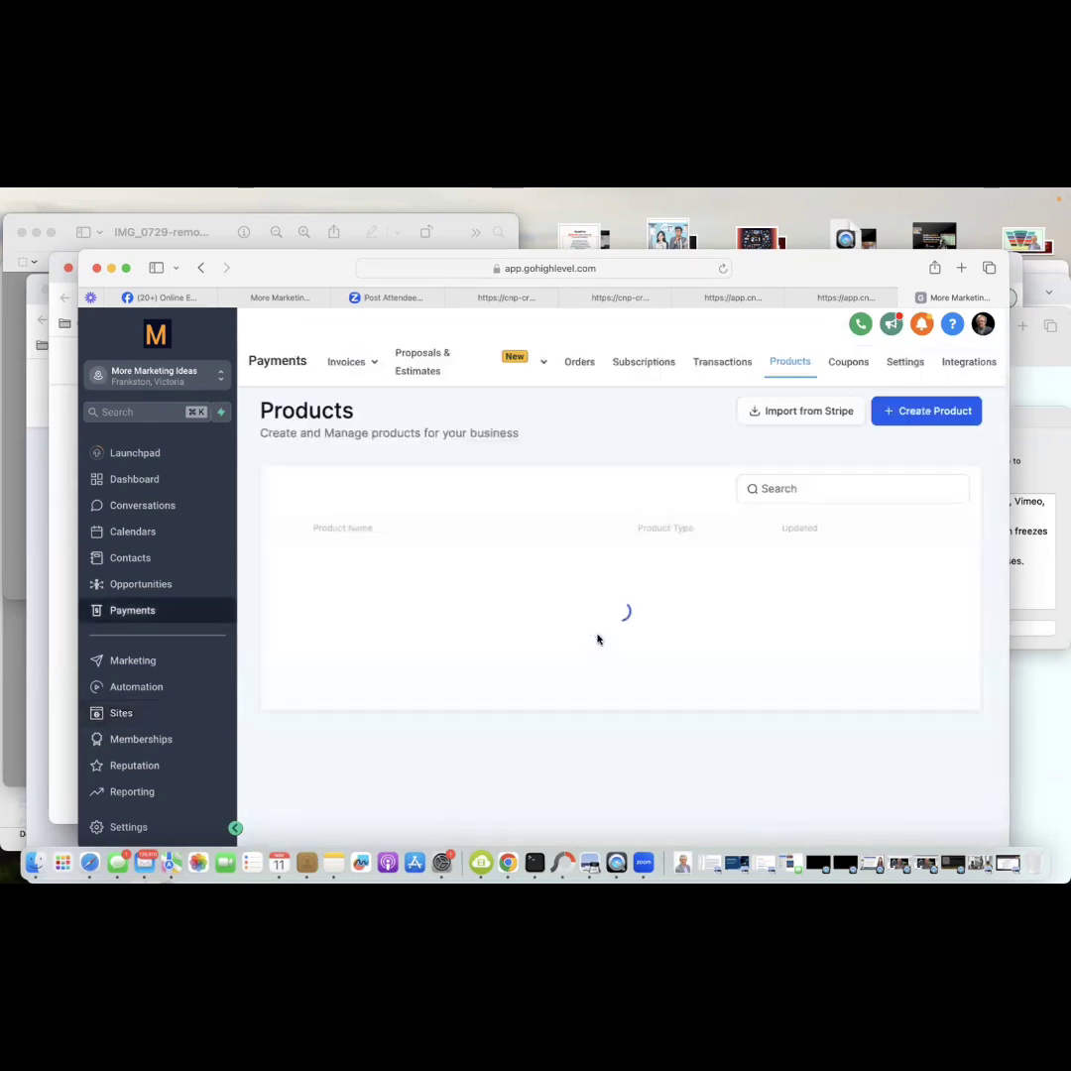
- Start a new product titled 'Sales Funnel Masterclass' with a first price of 20.23
{"action": "left_click", "coordinate": [938, 411]}
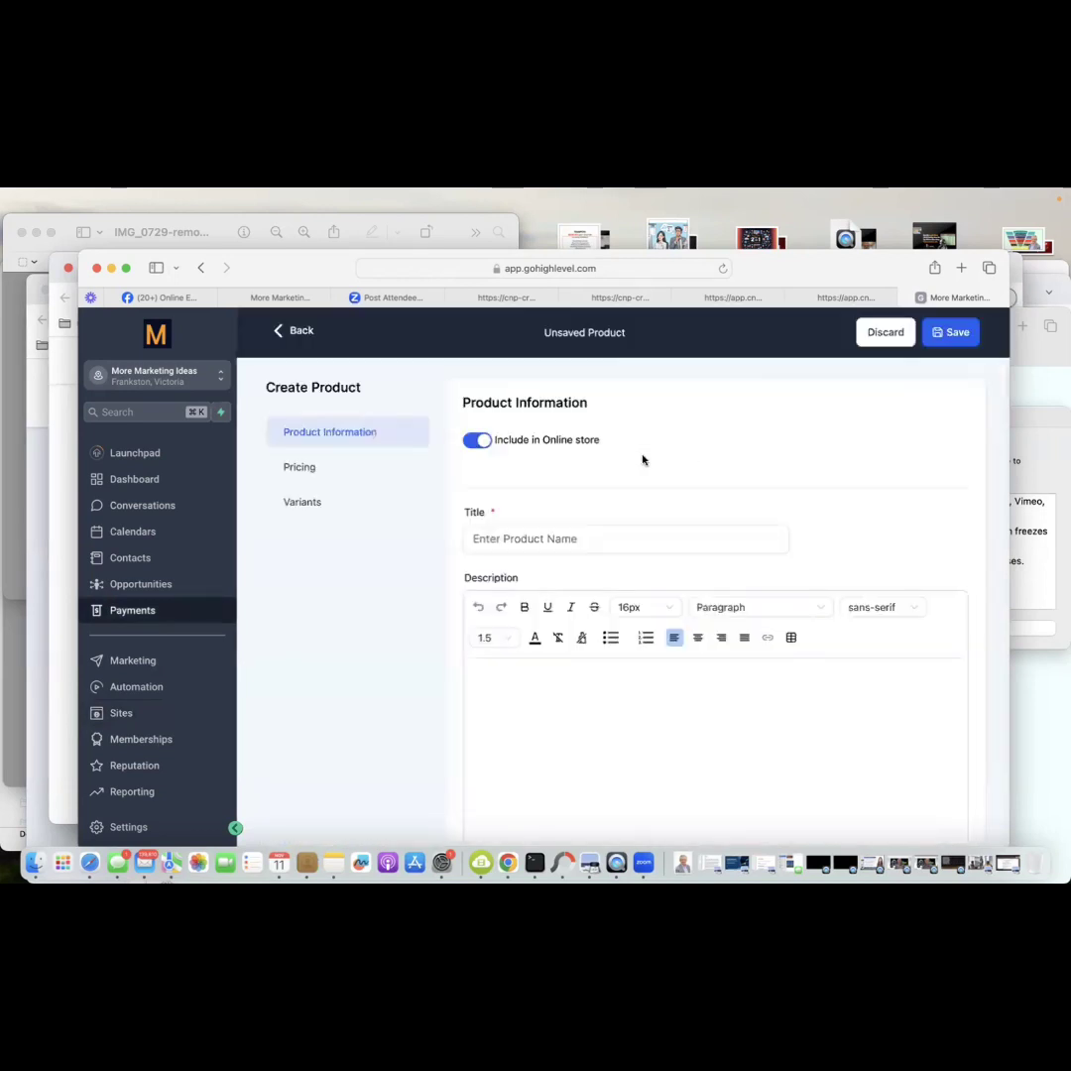
{"action": "left_click", "coordinate": [534, 536]}
{"action": "type", "text": "Sales Funnel Masterclass"}
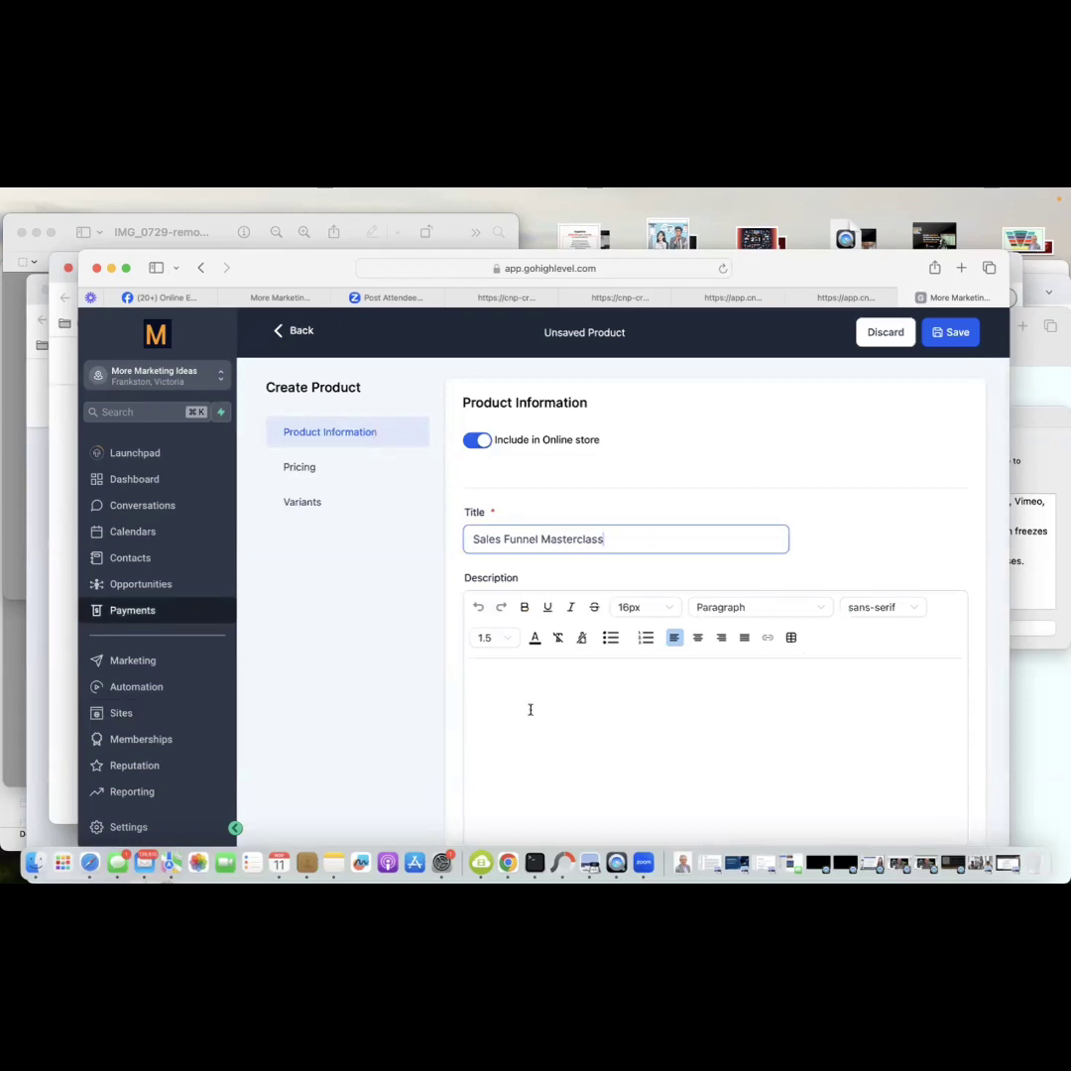
{"action": "scroll", "coordinate": [525, 690], "scroll_direction": "down", "scroll_amount": 5}
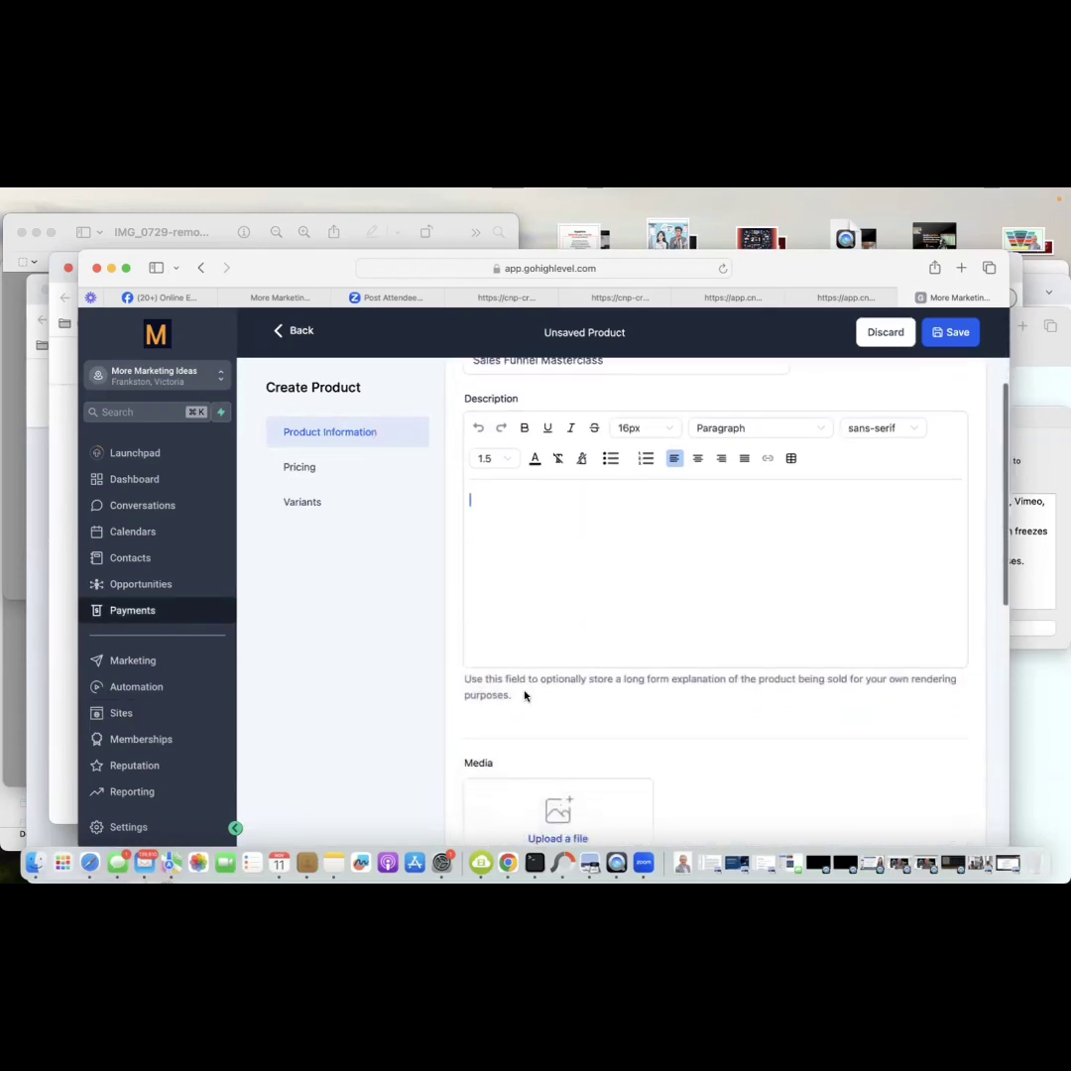
{"action": "scroll", "coordinate": [524, 695], "scroll_direction": "down", "scroll_amount": 7}
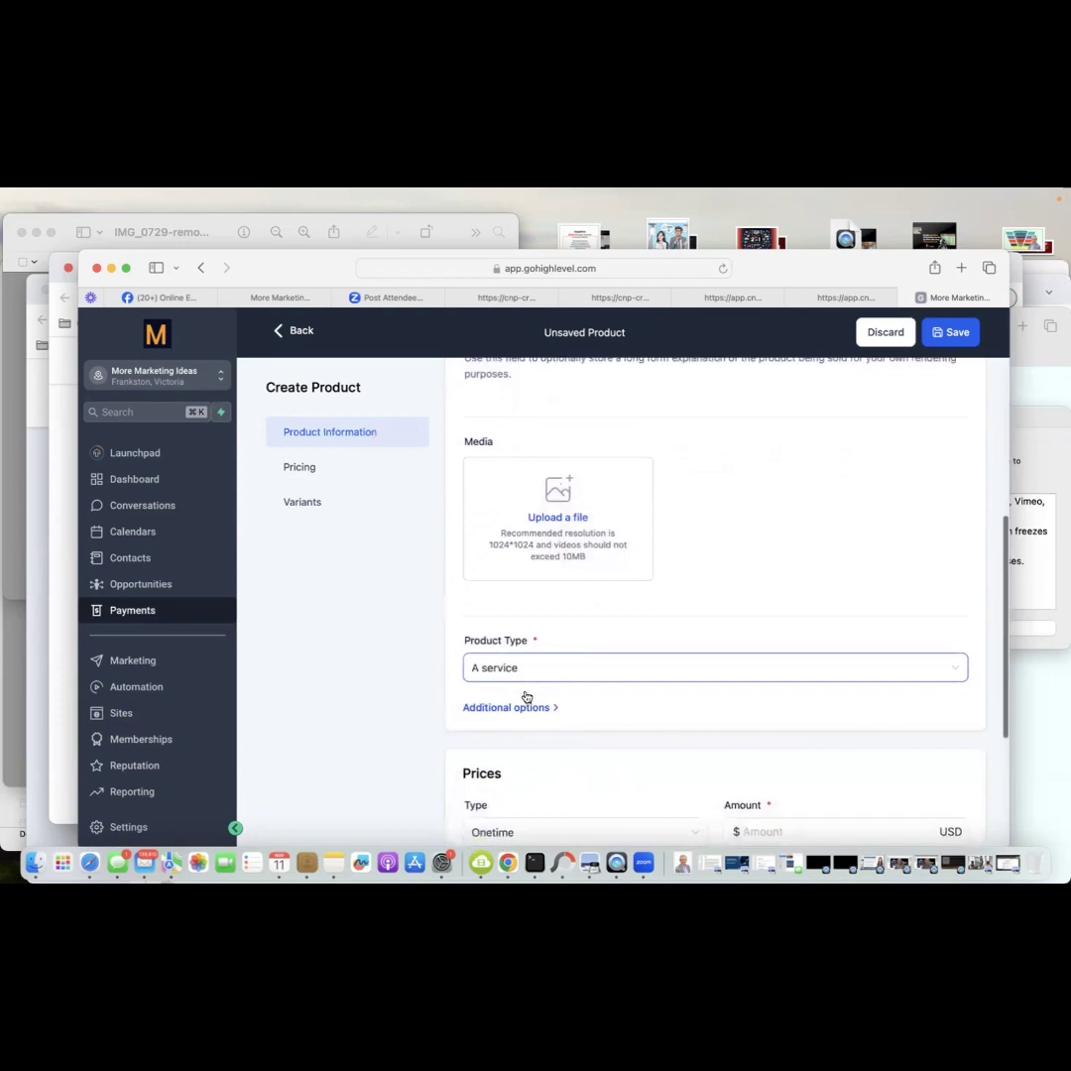
{"action": "left_click", "coordinate": [588, 672]}
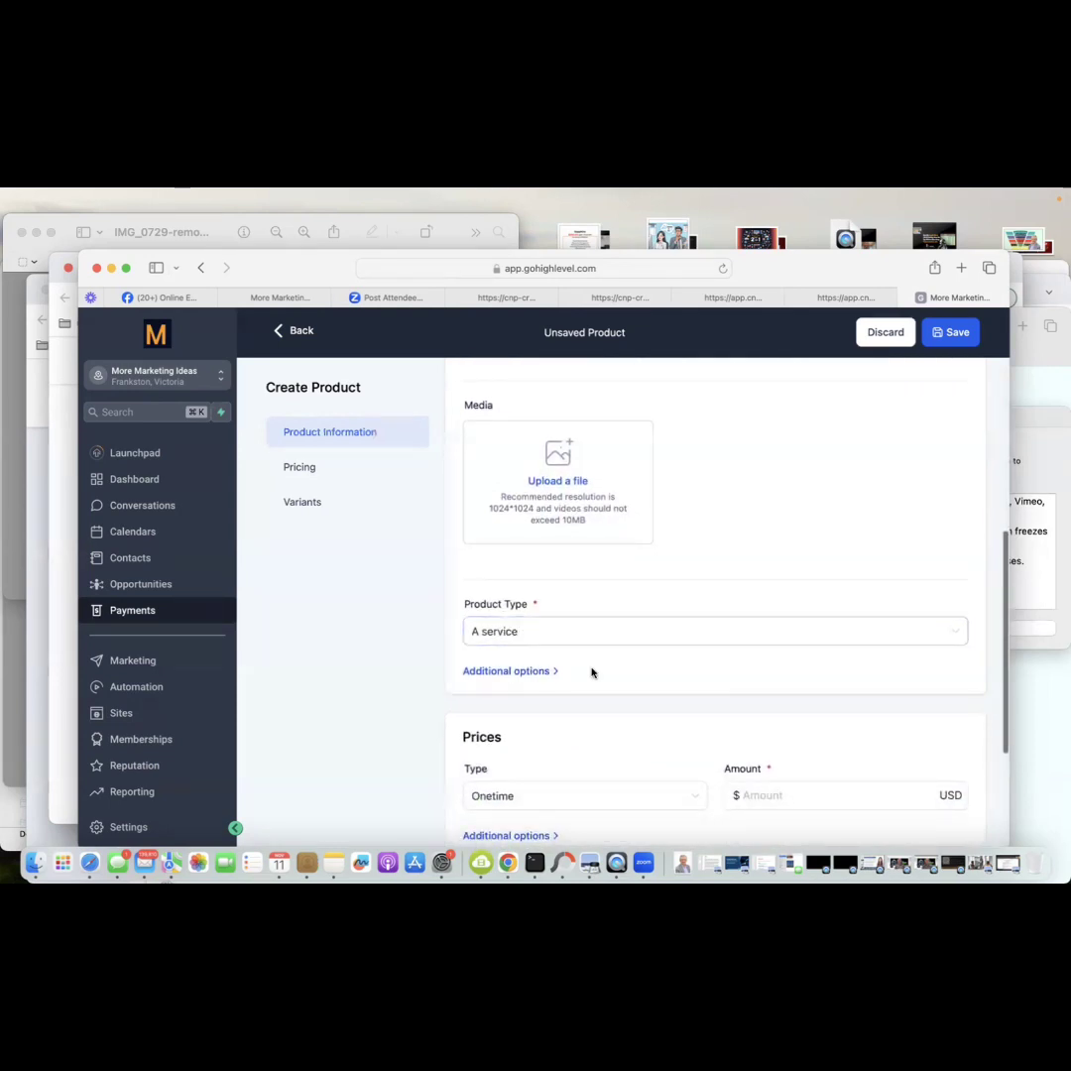
{"action": "scroll", "coordinate": [593, 670], "scroll_direction": "down", "scroll_amount": 2}
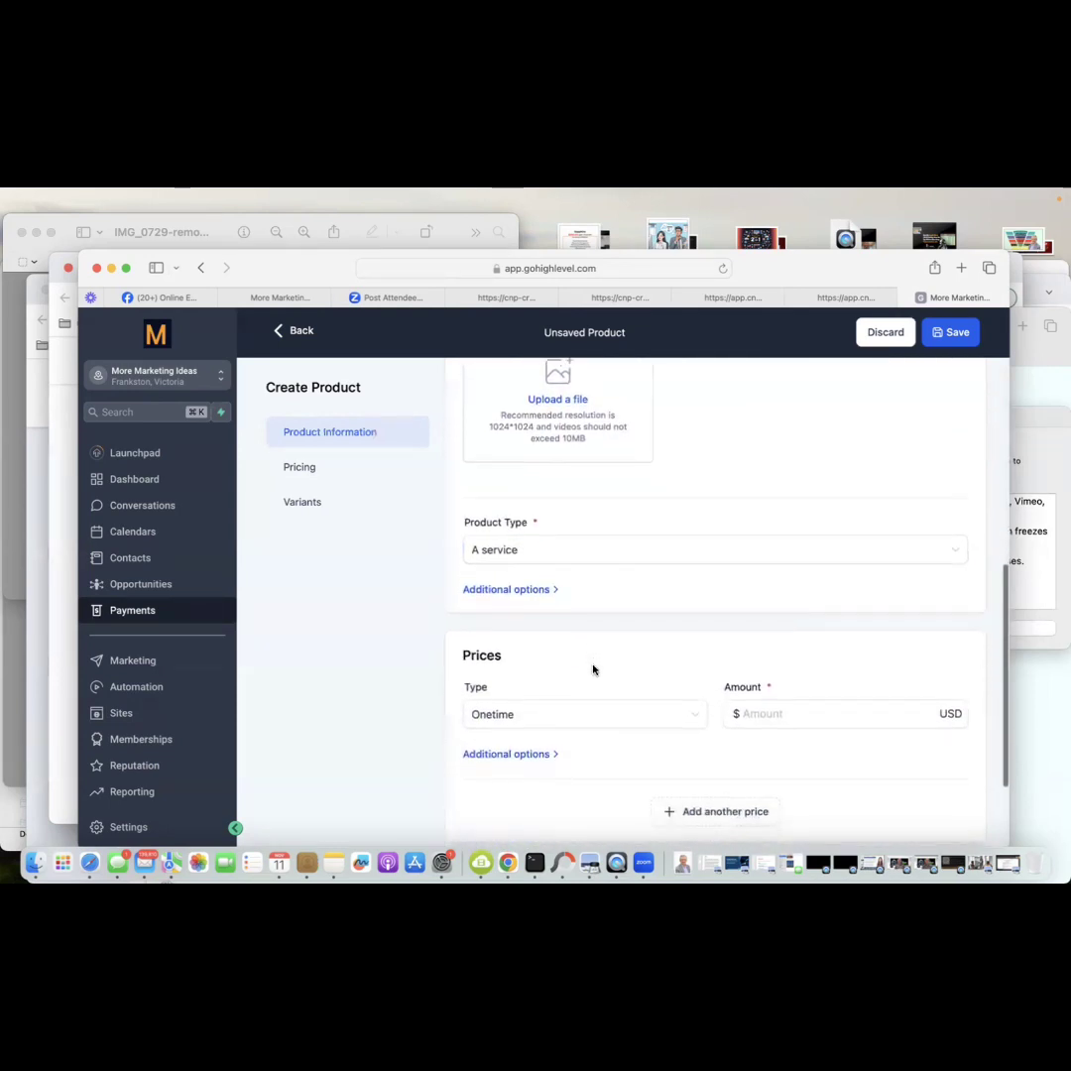
{"action": "left_click", "coordinate": [769, 712]}
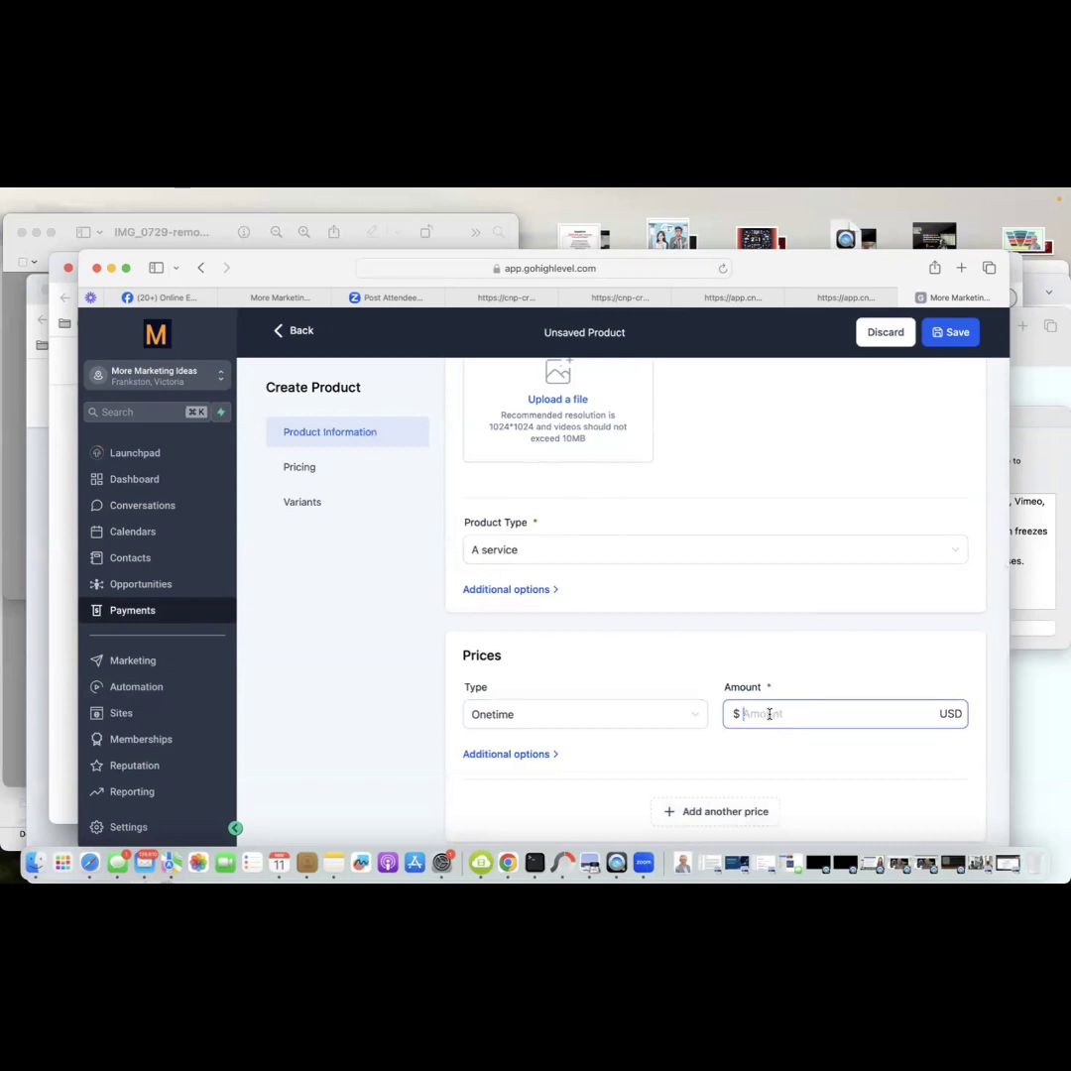
{"action": "type", "text": "2"}
{"action": "left_click", "coordinate": [711, 751]}
- Add a second price, name the prices Non-Members and MMiM Members, set 0.01, and save
{"action": "scroll", "coordinate": [710, 751], "scroll_direction": "down", "scroll_amount": 3}
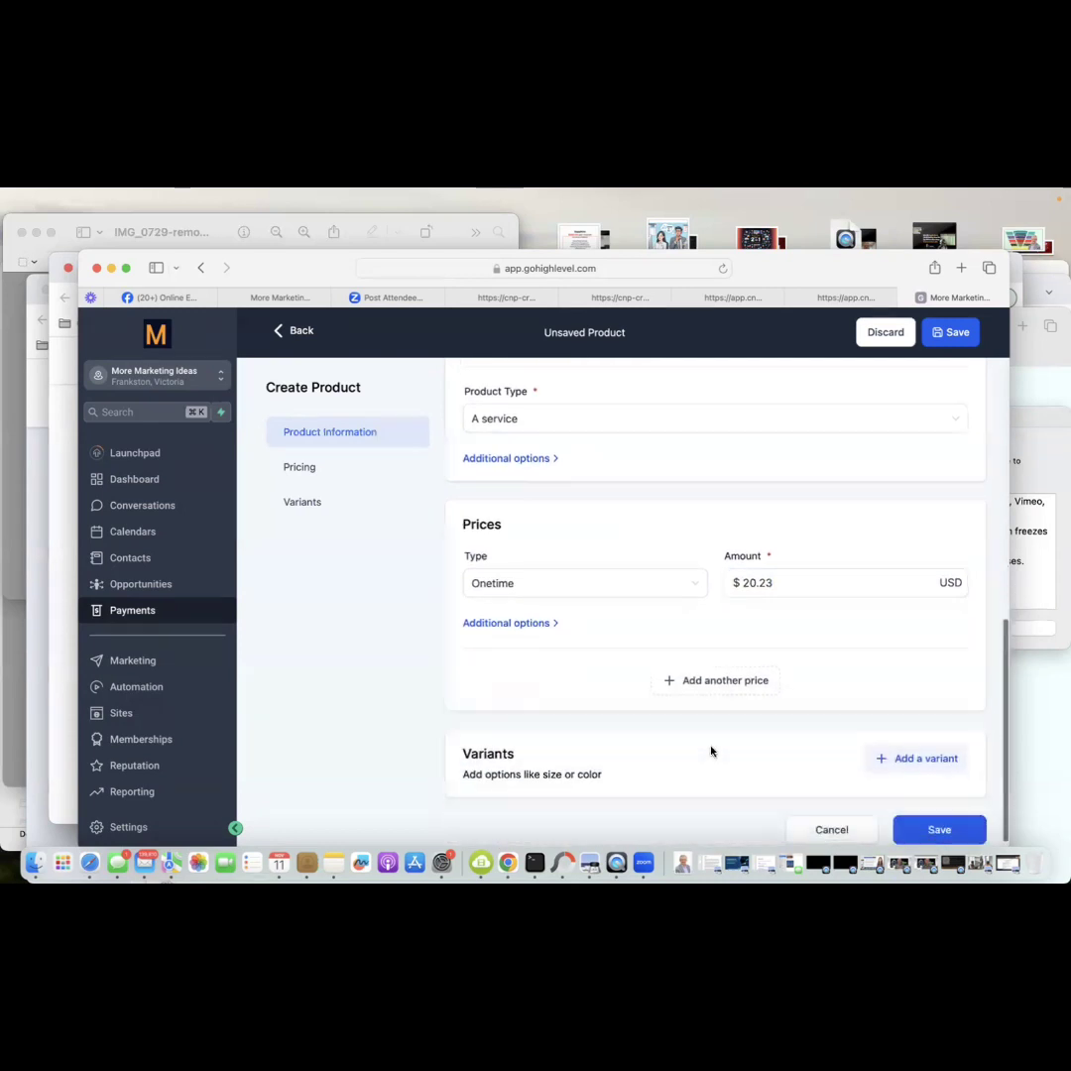
{"action": "left_click", "coordinate": [725, 682]}
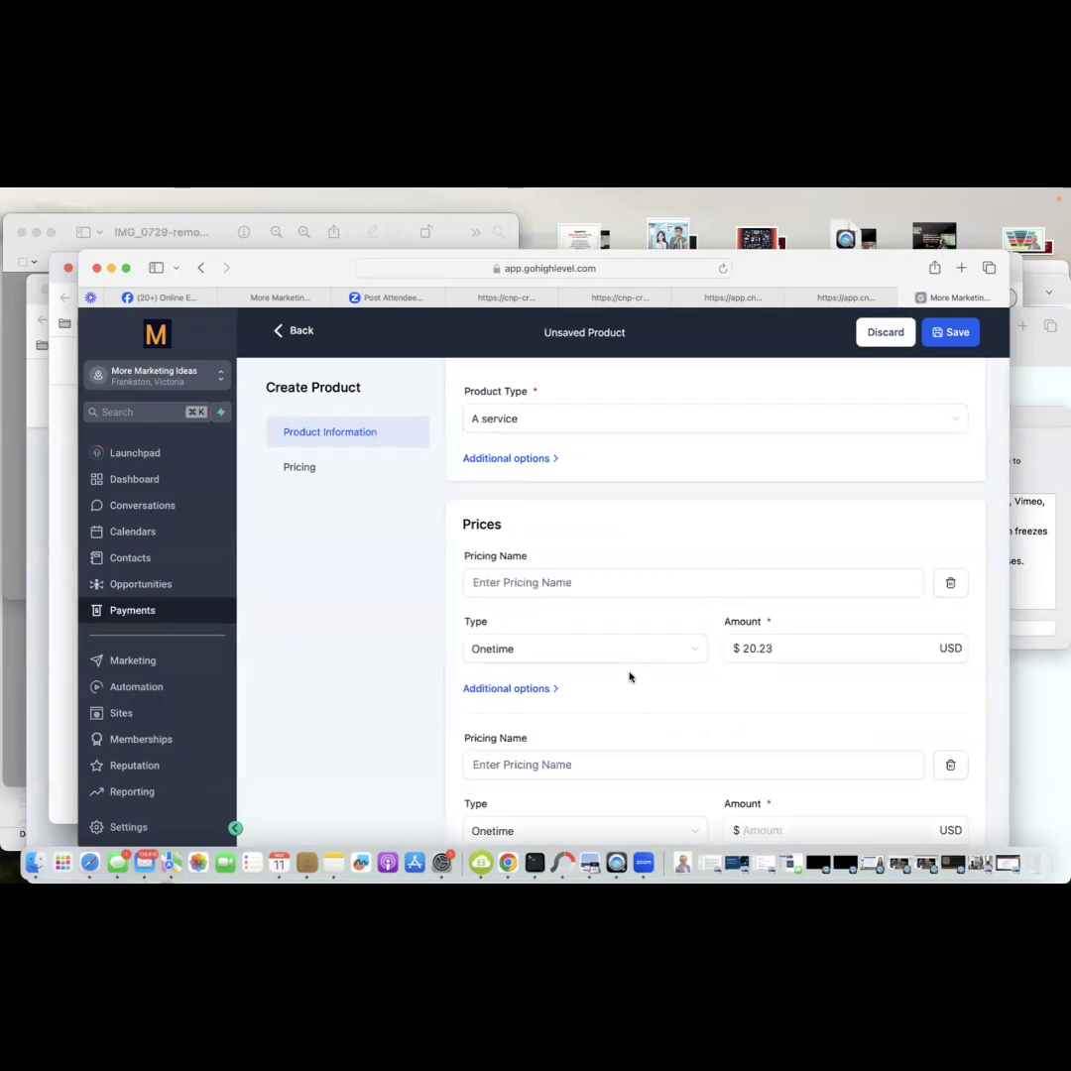
{"action": "left_click", "coordinate": [585, 582]}
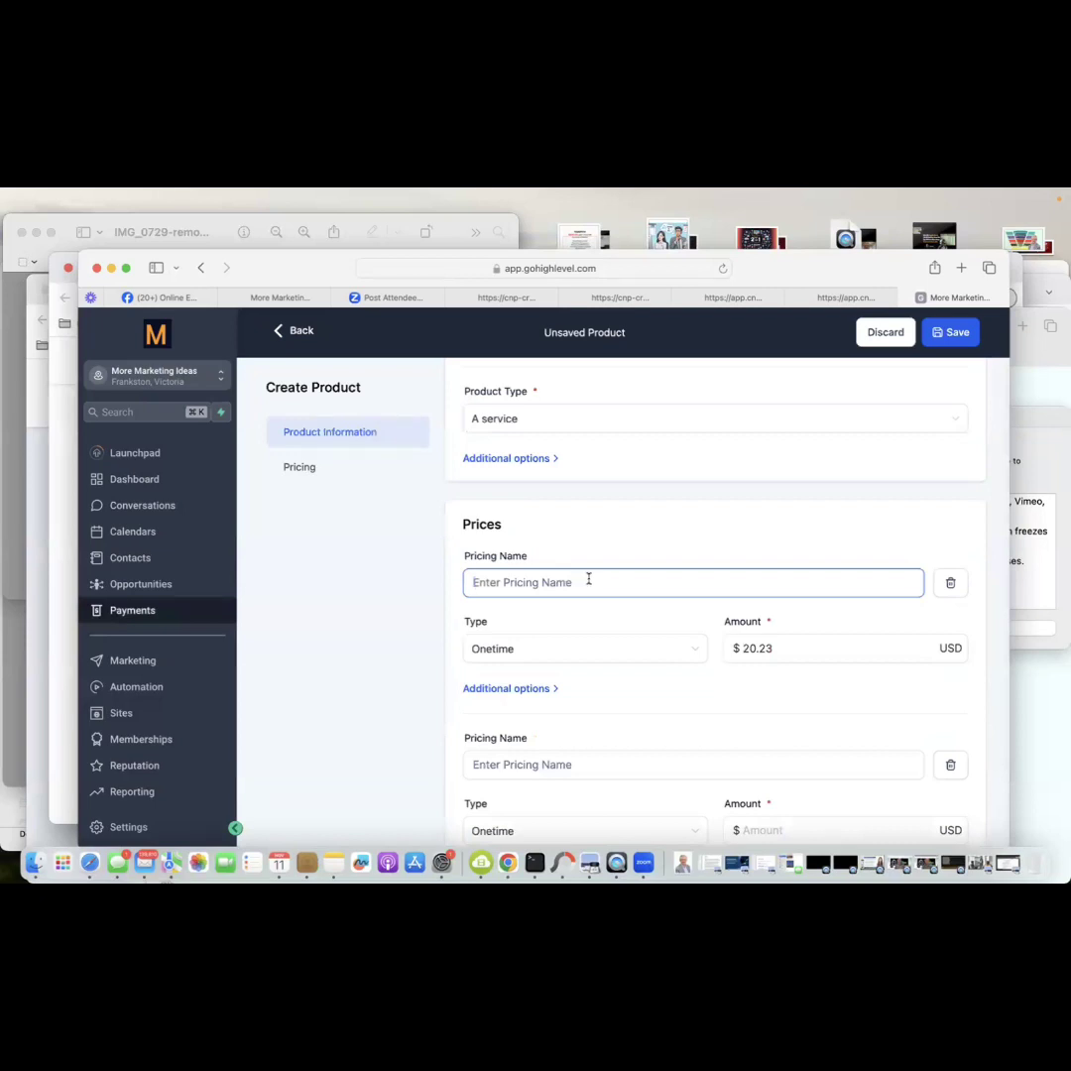
{"action": "type", "text": "Non-Members"}
{"action": "scroll", "coordinate": [612, 614], "scroll_direction": "down", "scroll_amount": 5}
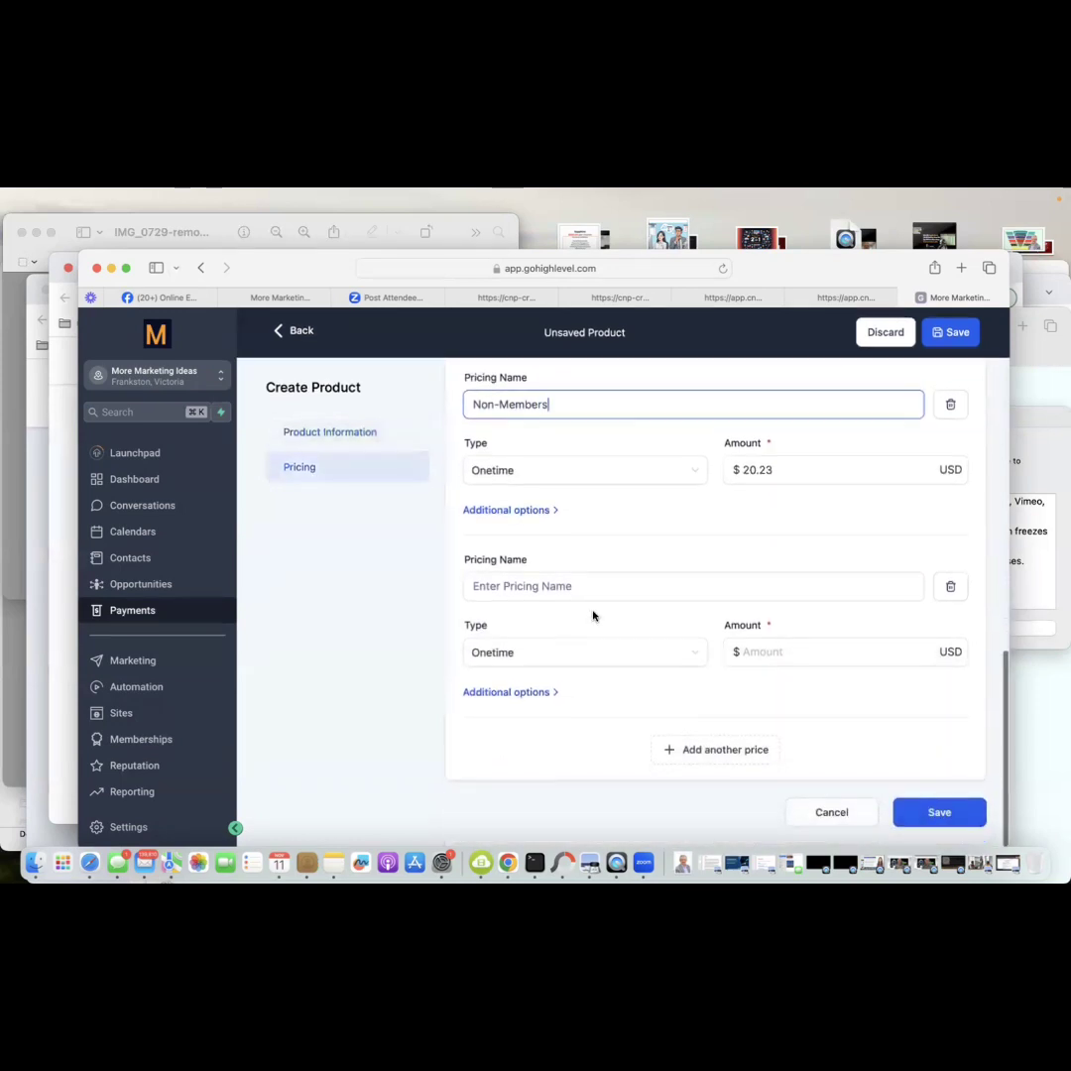
{"action": "left_click", "coordinate": [580, 589]}
{"action": "type", "text": "M"}
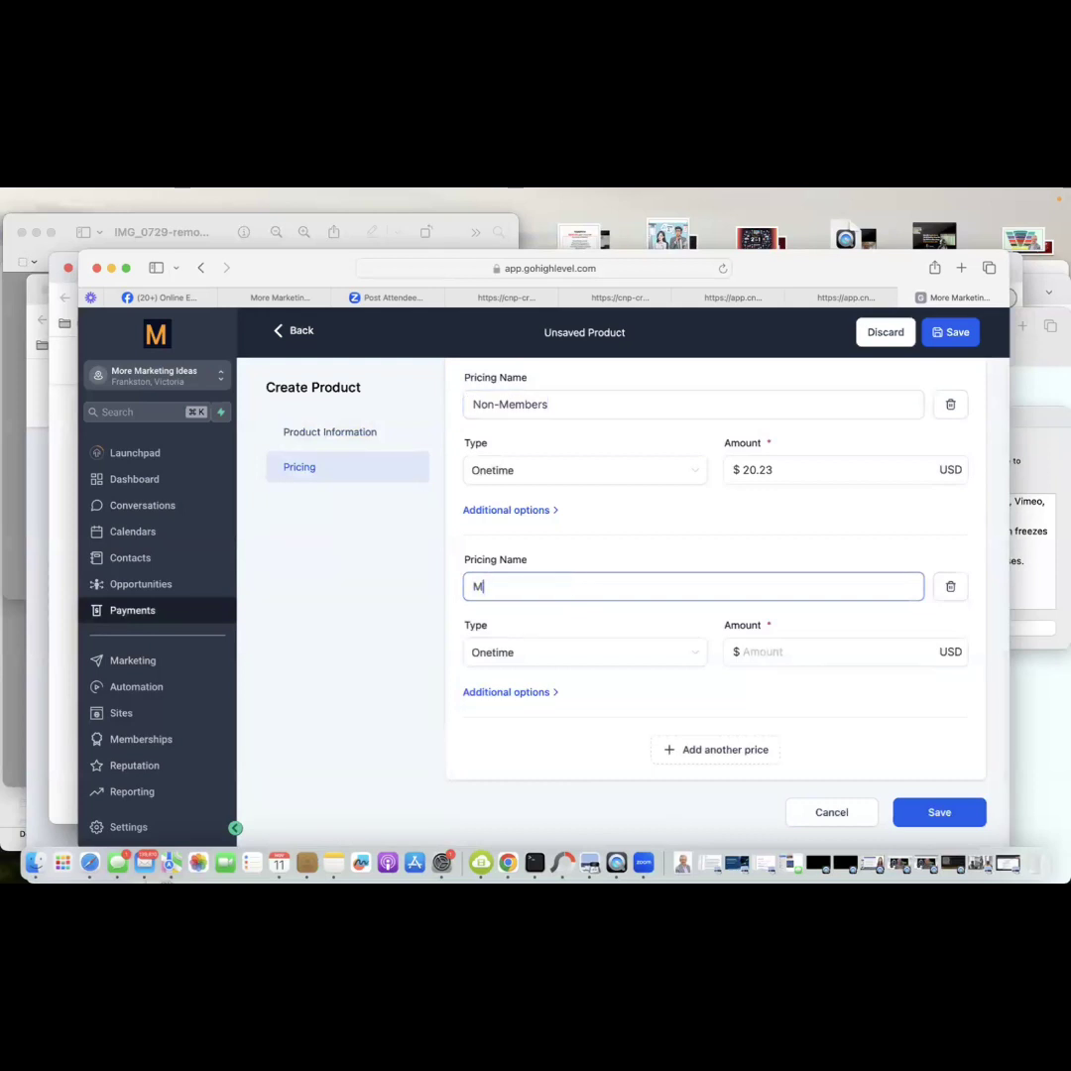
{"action": "type", "text": "MiM Members"}
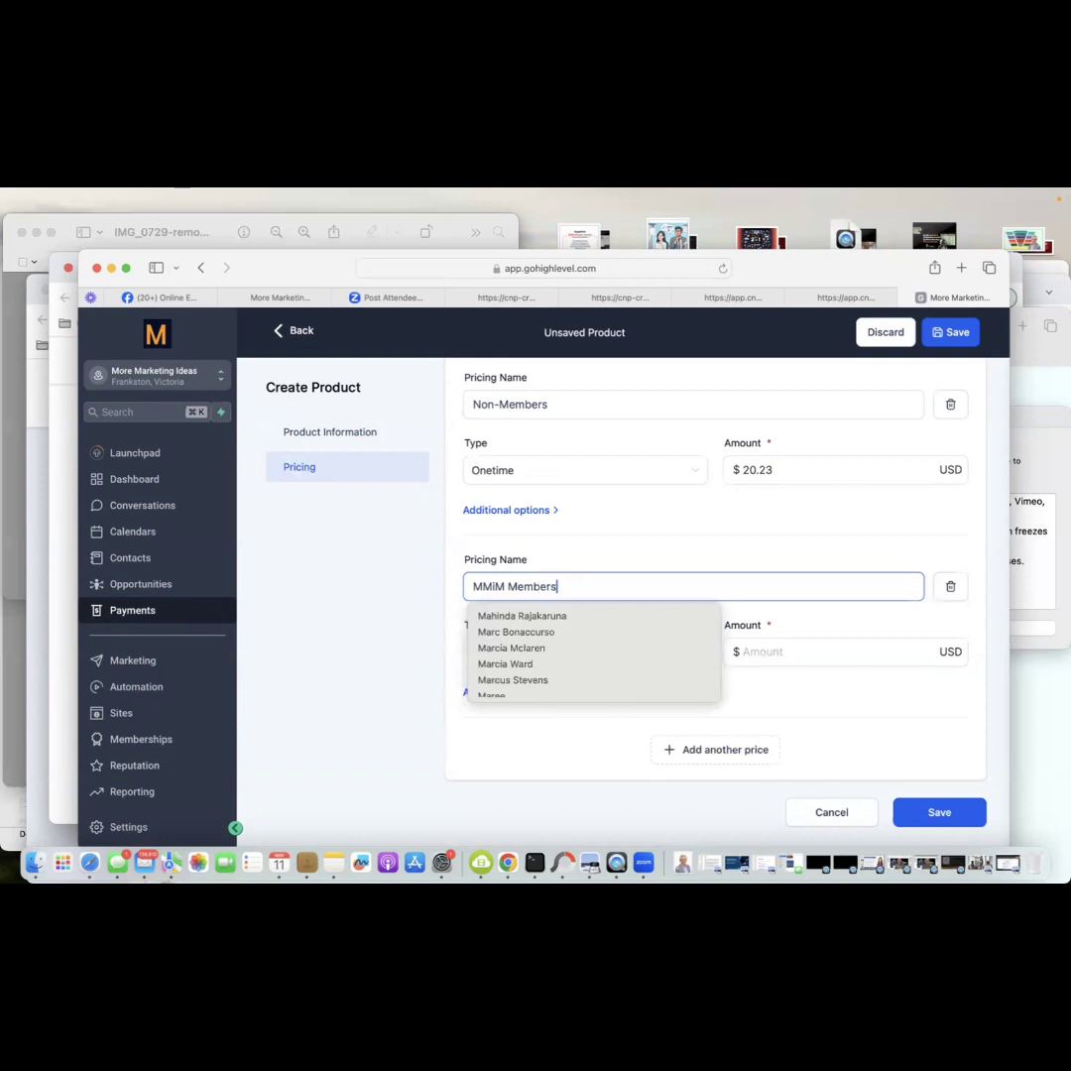
{"action": "left_click", "coordinate": [579, 591]}
{"action": "left_click", "coordinate": [747, 649]}
{"action": "type", "text": "0"}
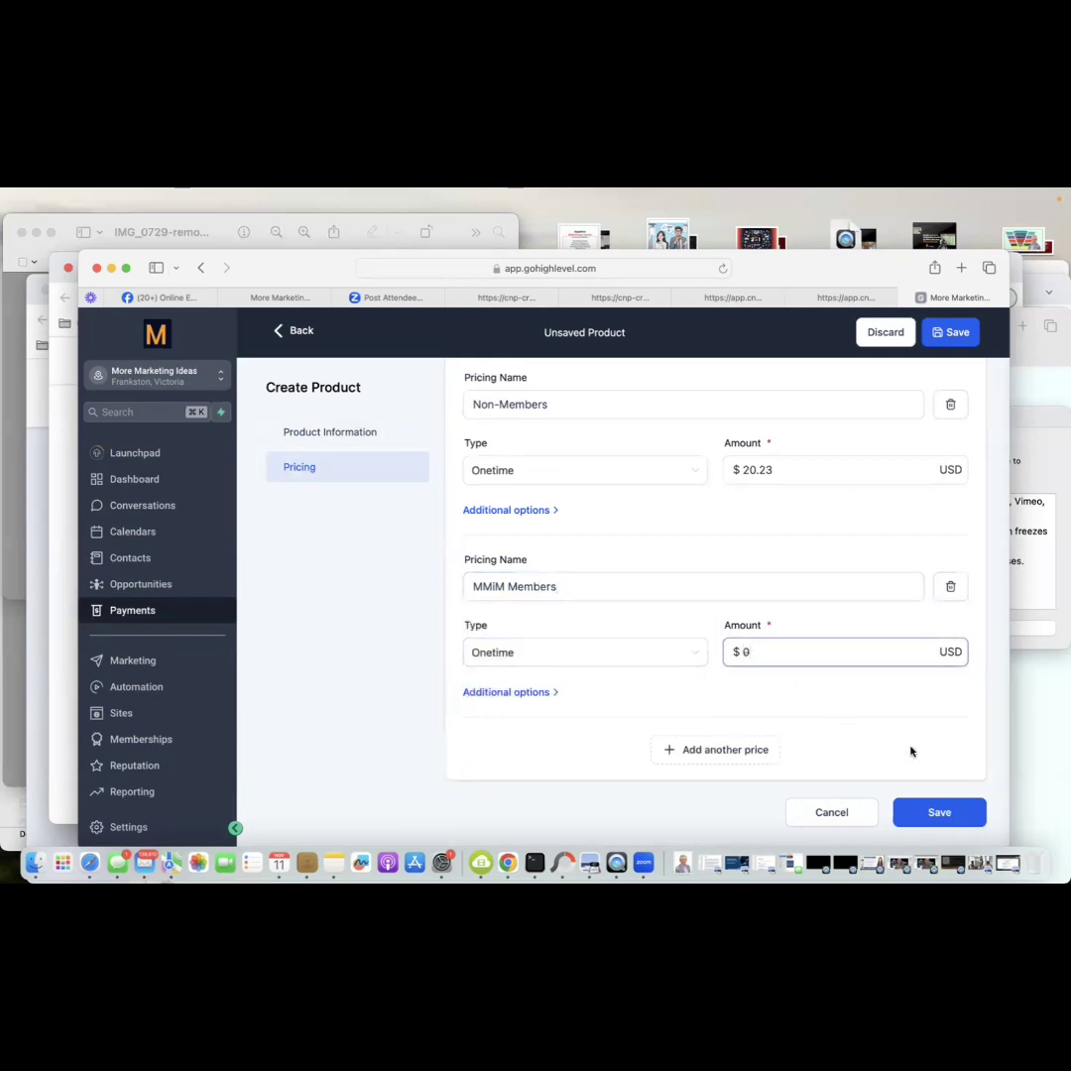
{"action": "type", "text": ".01"}
{"action": "left_click", "coordinate": [937, 813]}
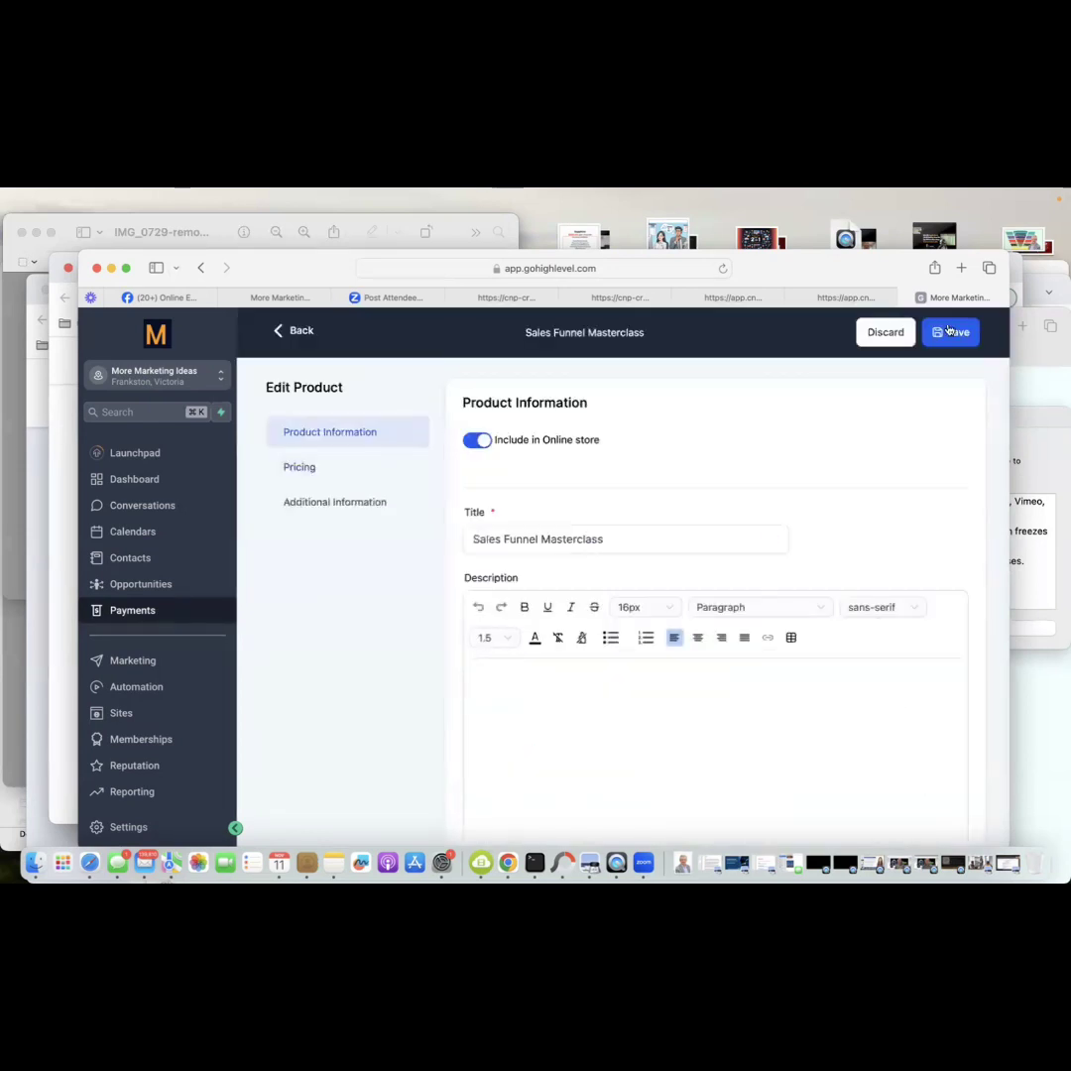
- Save the product again and check Sales Funnel Masterclass in the products list
{"action": "left_click", "coordinate": [953, 335]}
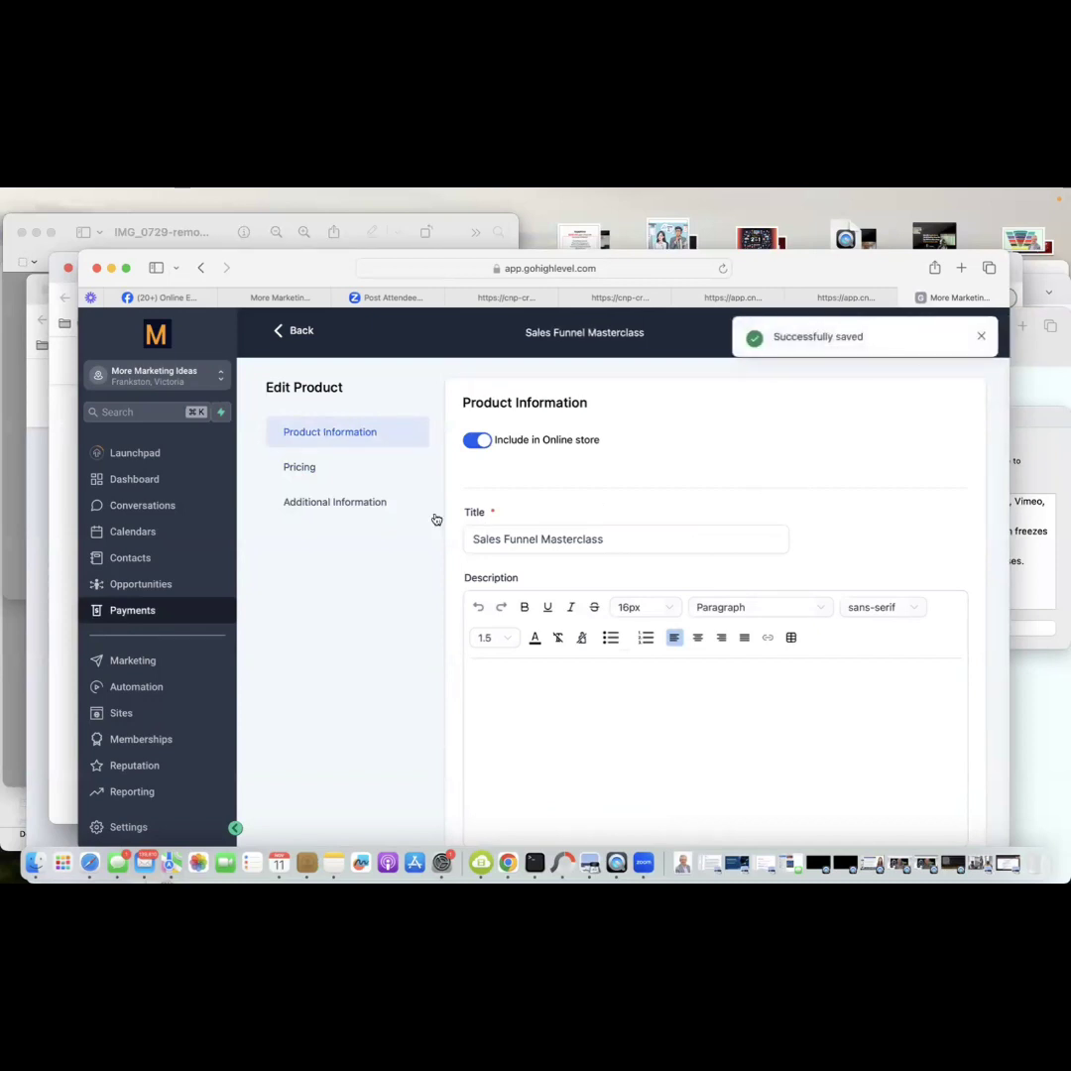
{"action": "left_click", "coordinate": [295, 332]}
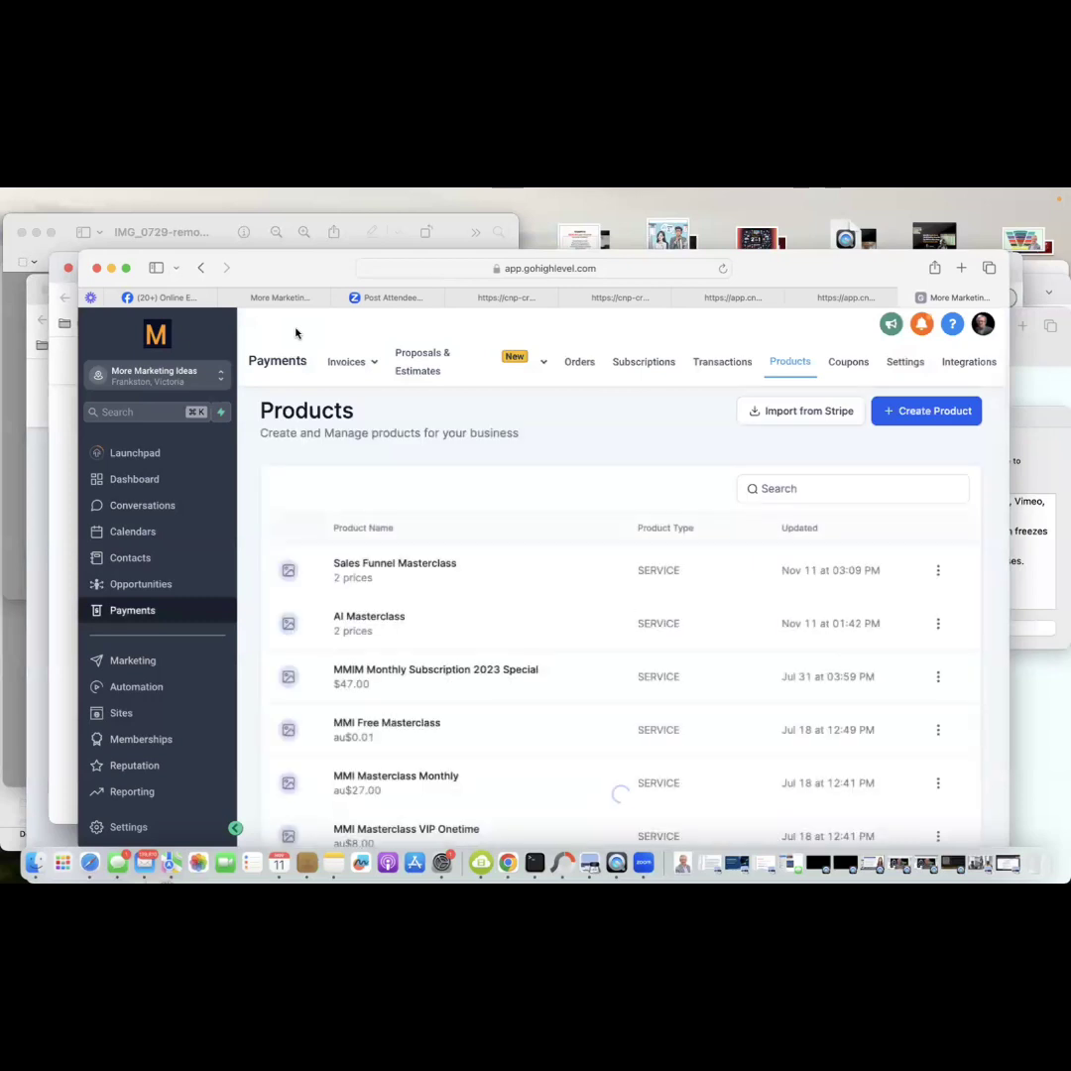
{"action": "left_click", "coordinate": [406, 566]}
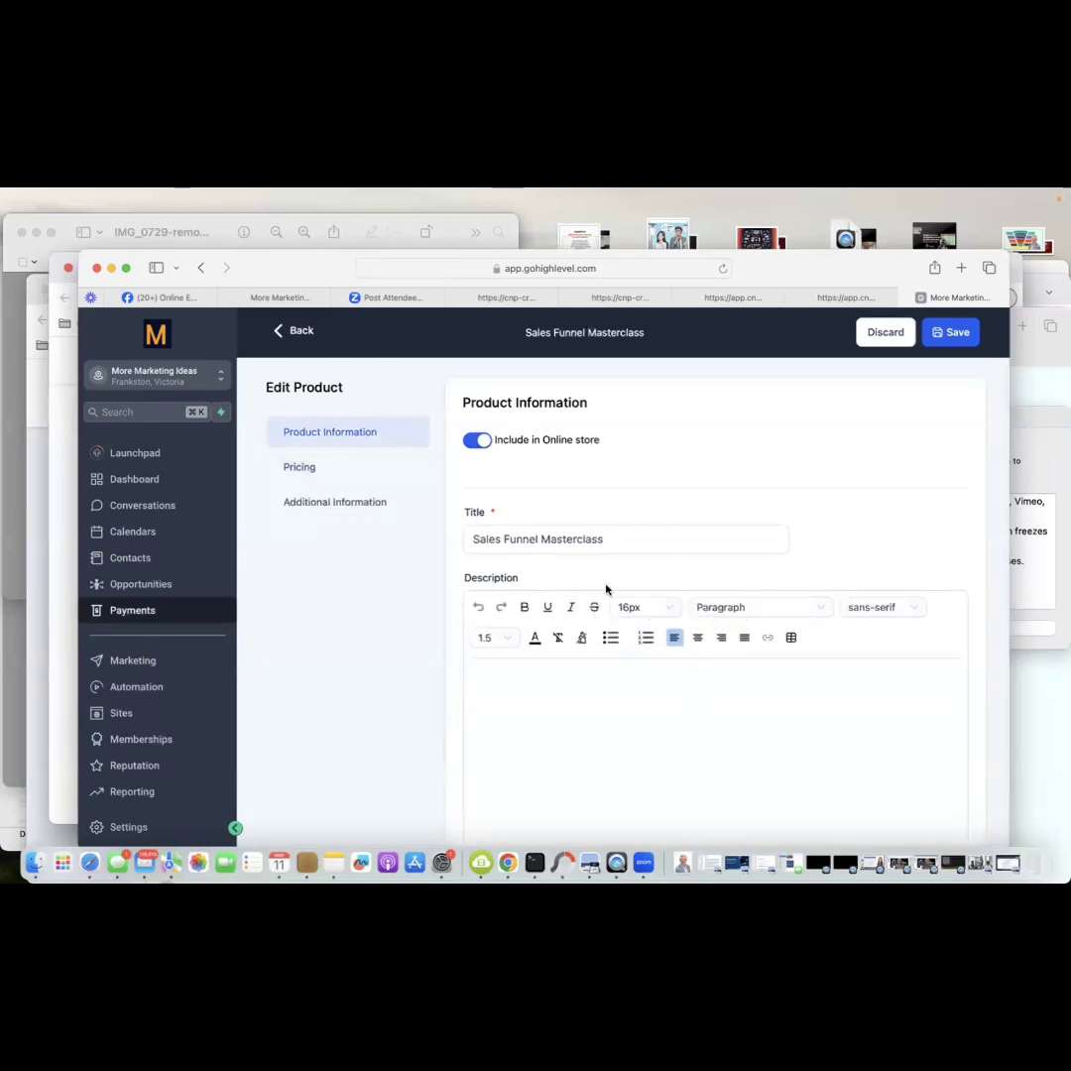
{"action": "left_click", "coordinate": [301, 331]}
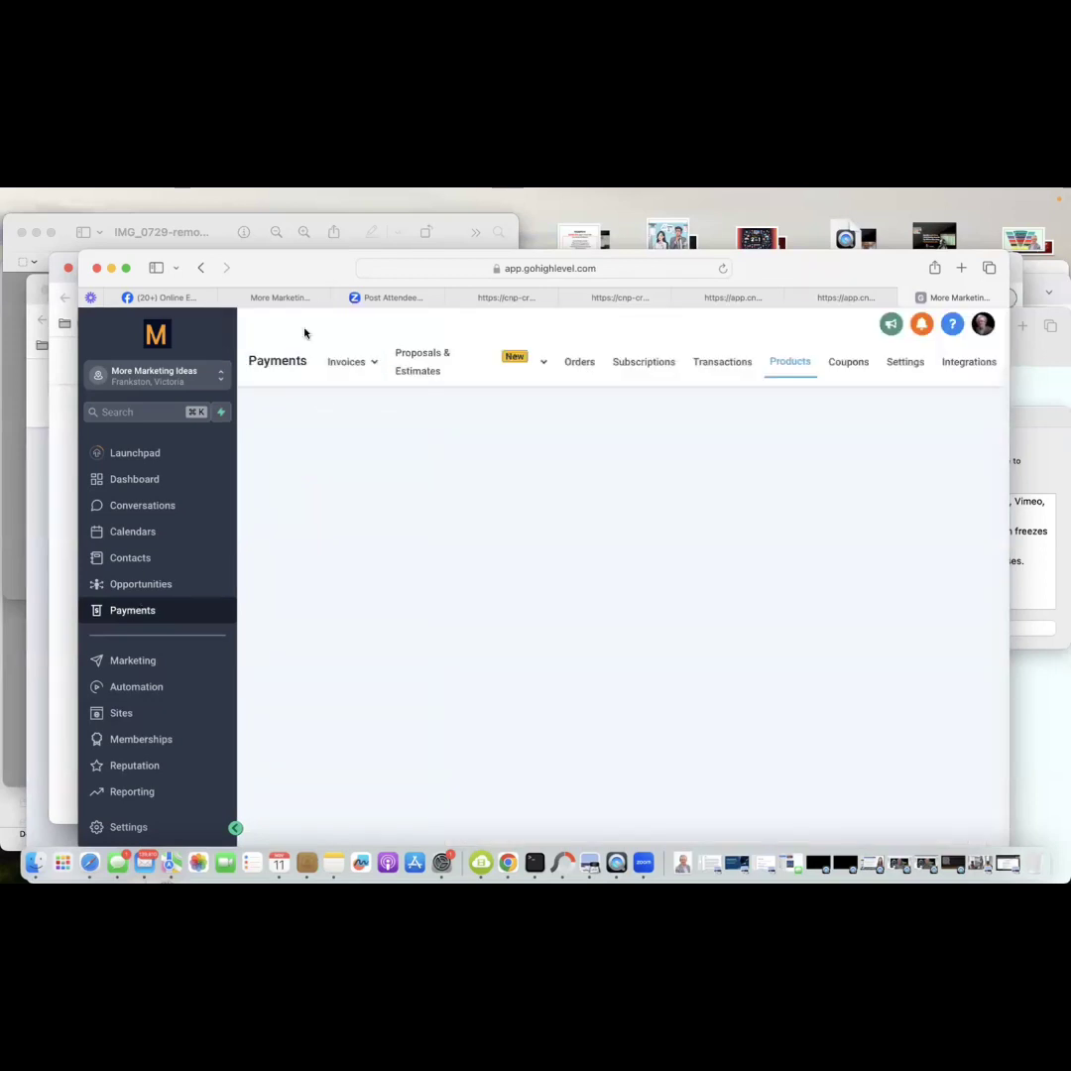
- Open the Sales Funnel Masterclass funnel in the Sales Funnel folder and view its Products tab
{"action": "left_click", "coordinate": [121, 714]}
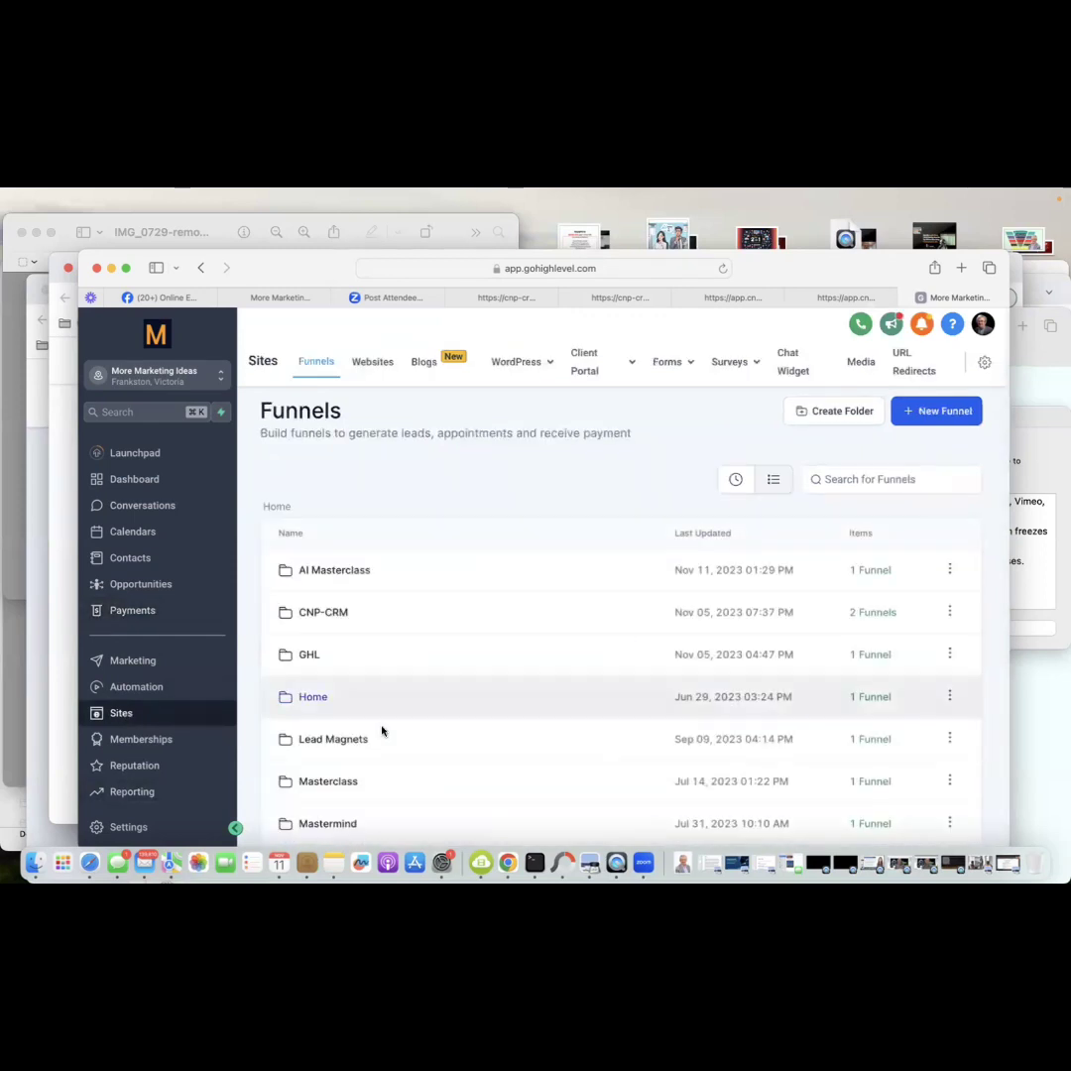
{"action": "scroll", "coordinate": [387, 744], "scroll_direction": "down", "scroll_amount": 5}
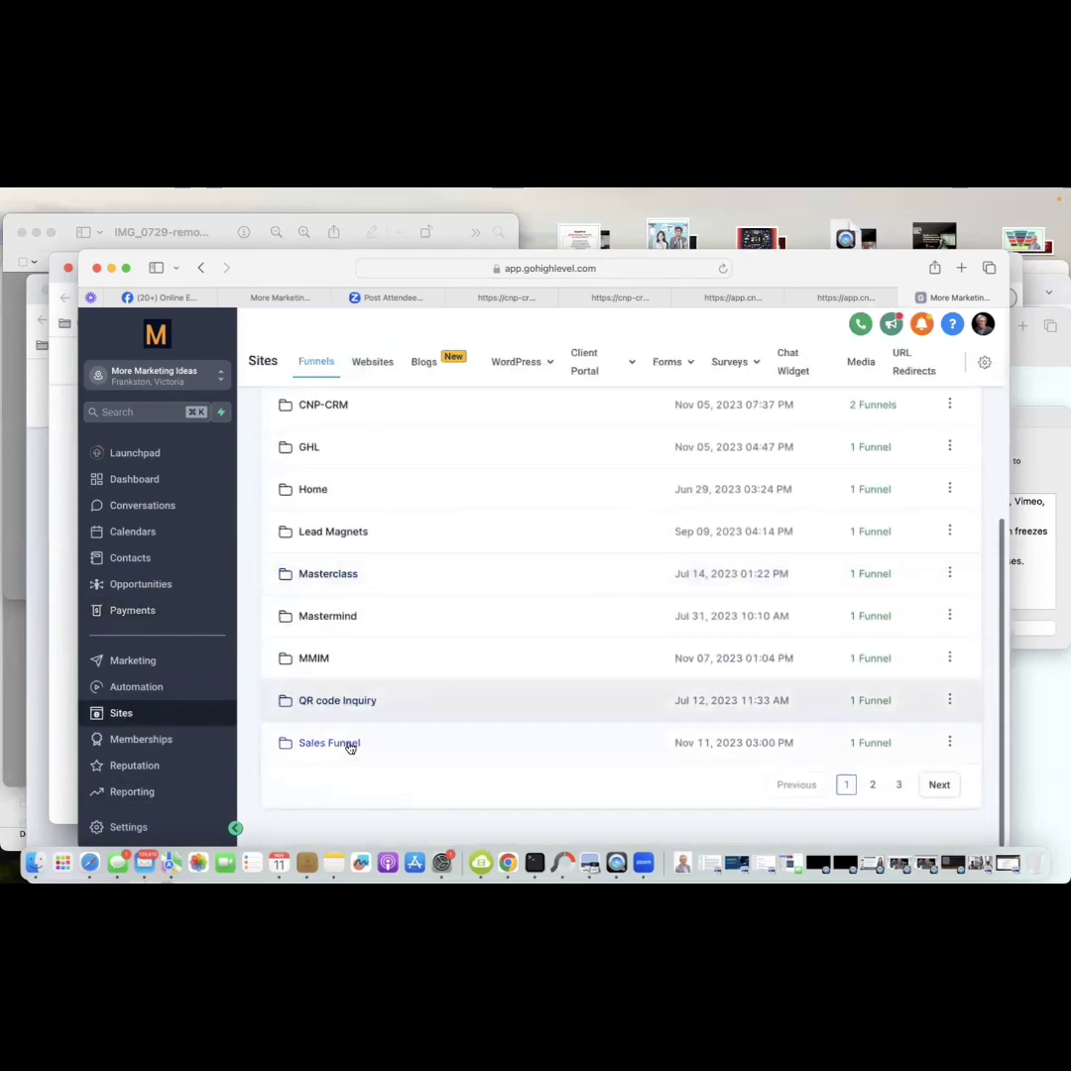
{"action": "left_click", "coordinate": [337, 741]}
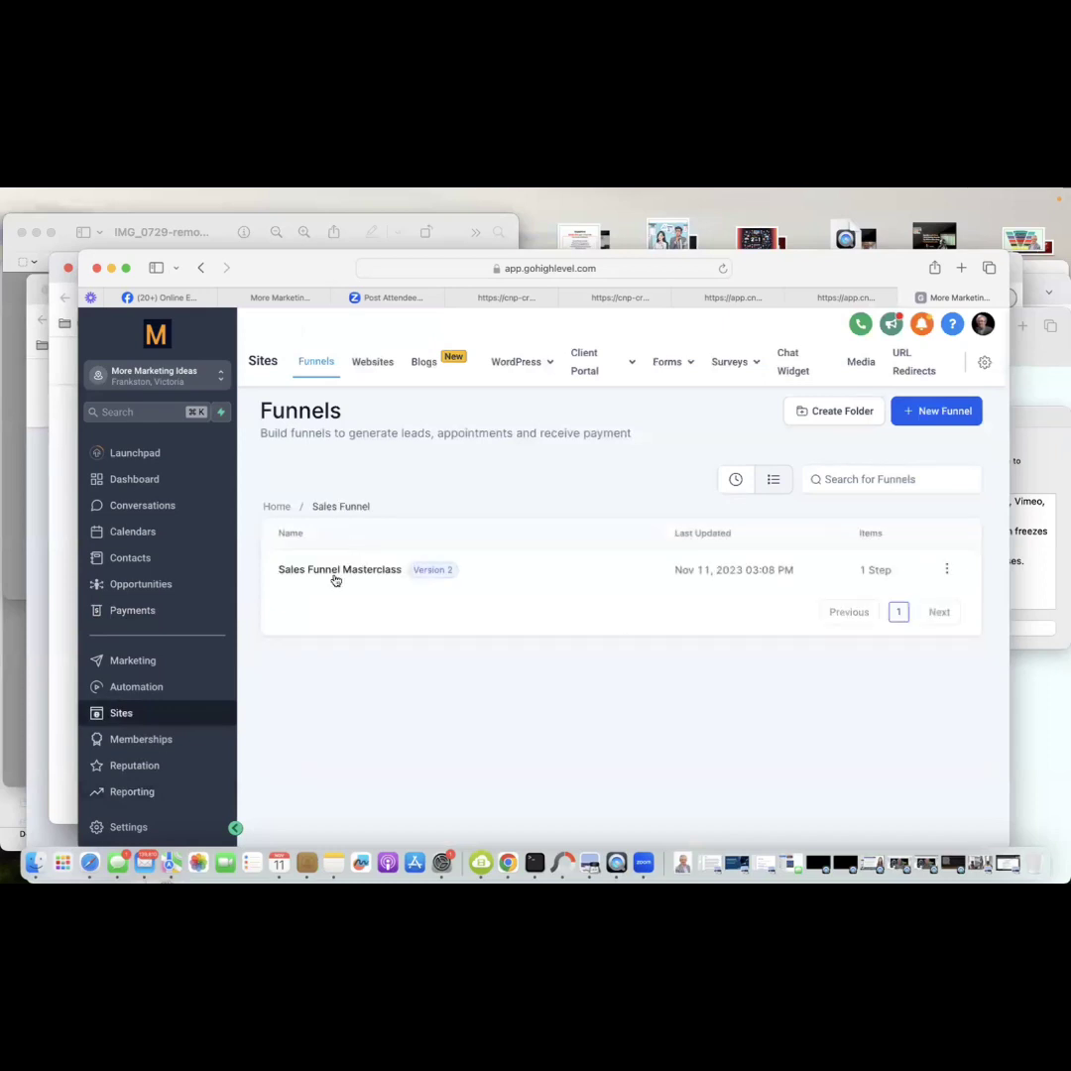
{"action": "left_click", "coordinate": [332, 573]}
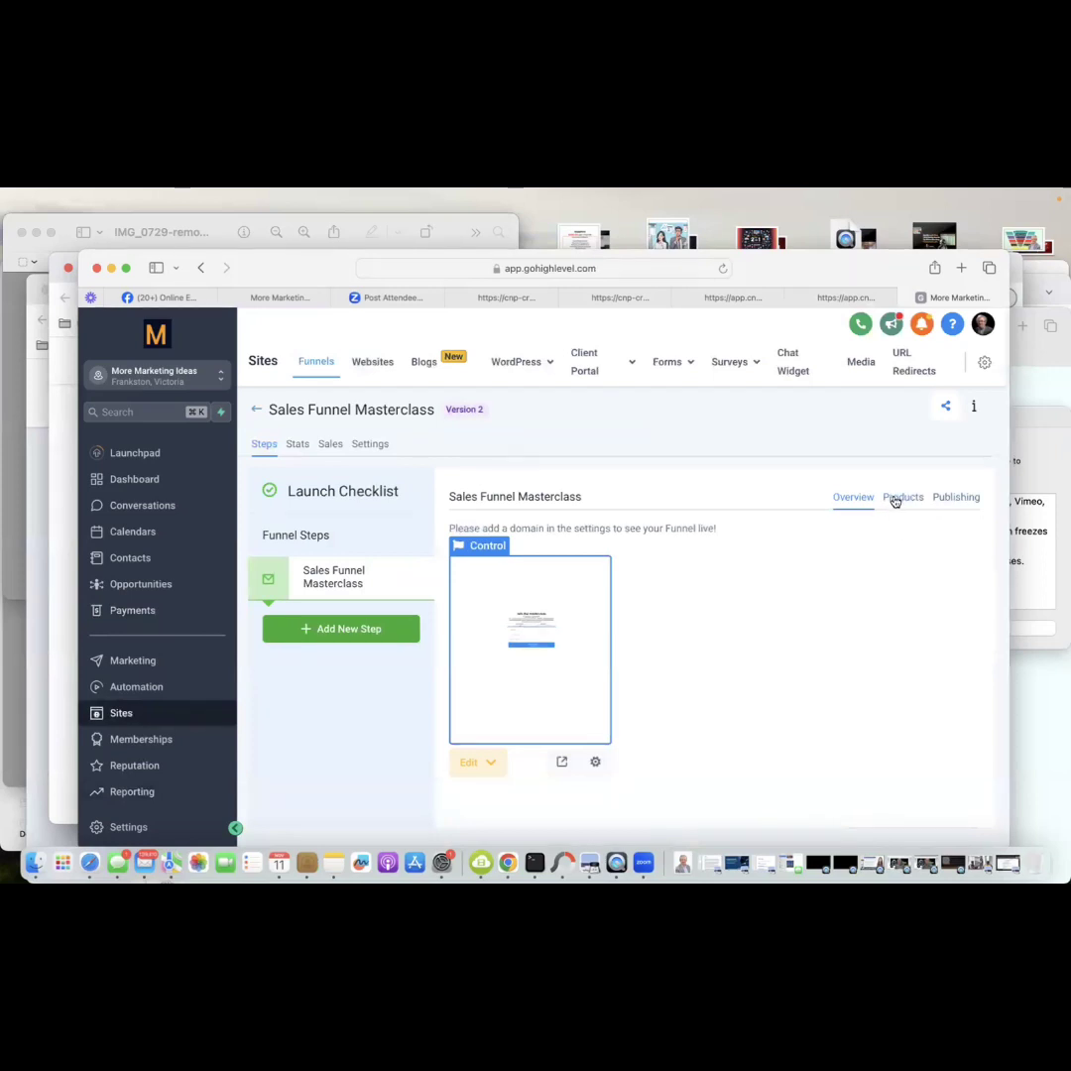
{"action": "left_click", "coordinate": [898, 498]}
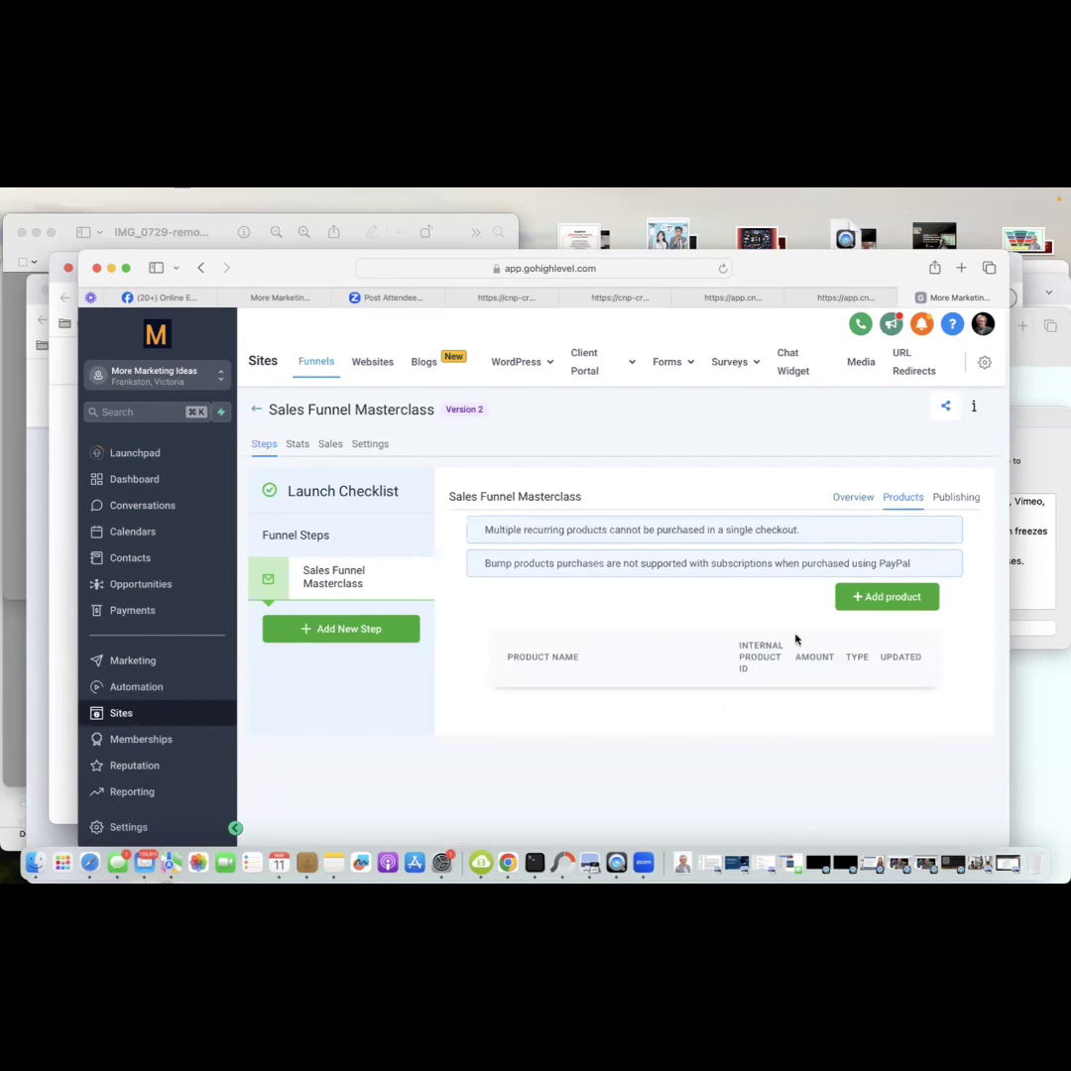
- Add the Sales Funnel Masterclass product at its Non-Members price ($20.23) to the step
{"action": "left_click", "coordinate": [883, 596]}
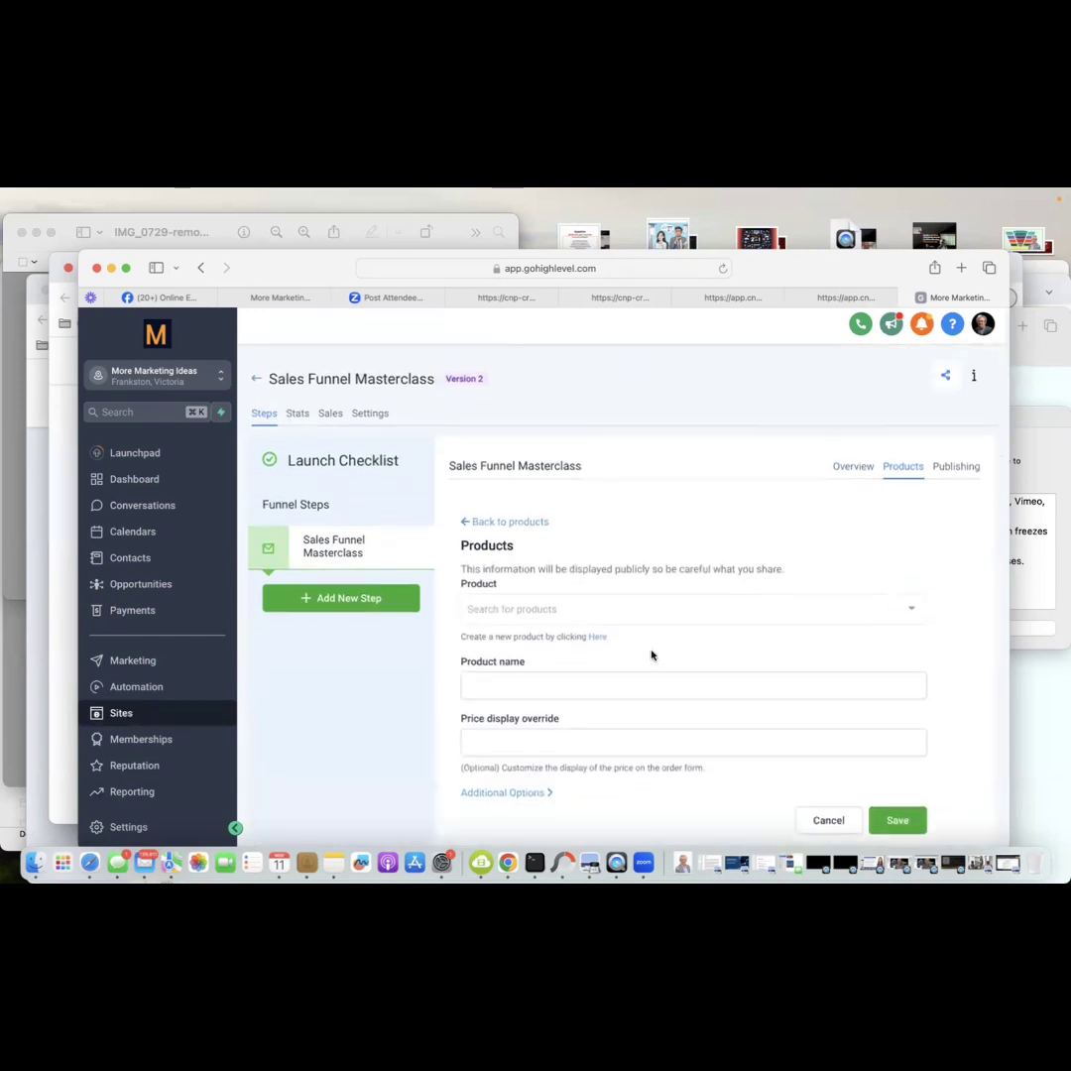
{"action": "scroll", "coordinate": [524, 637], "scroll_direction": "down", "scroll_amount": 2}
{"action": "left_click", "coordinate": [510, 533]}
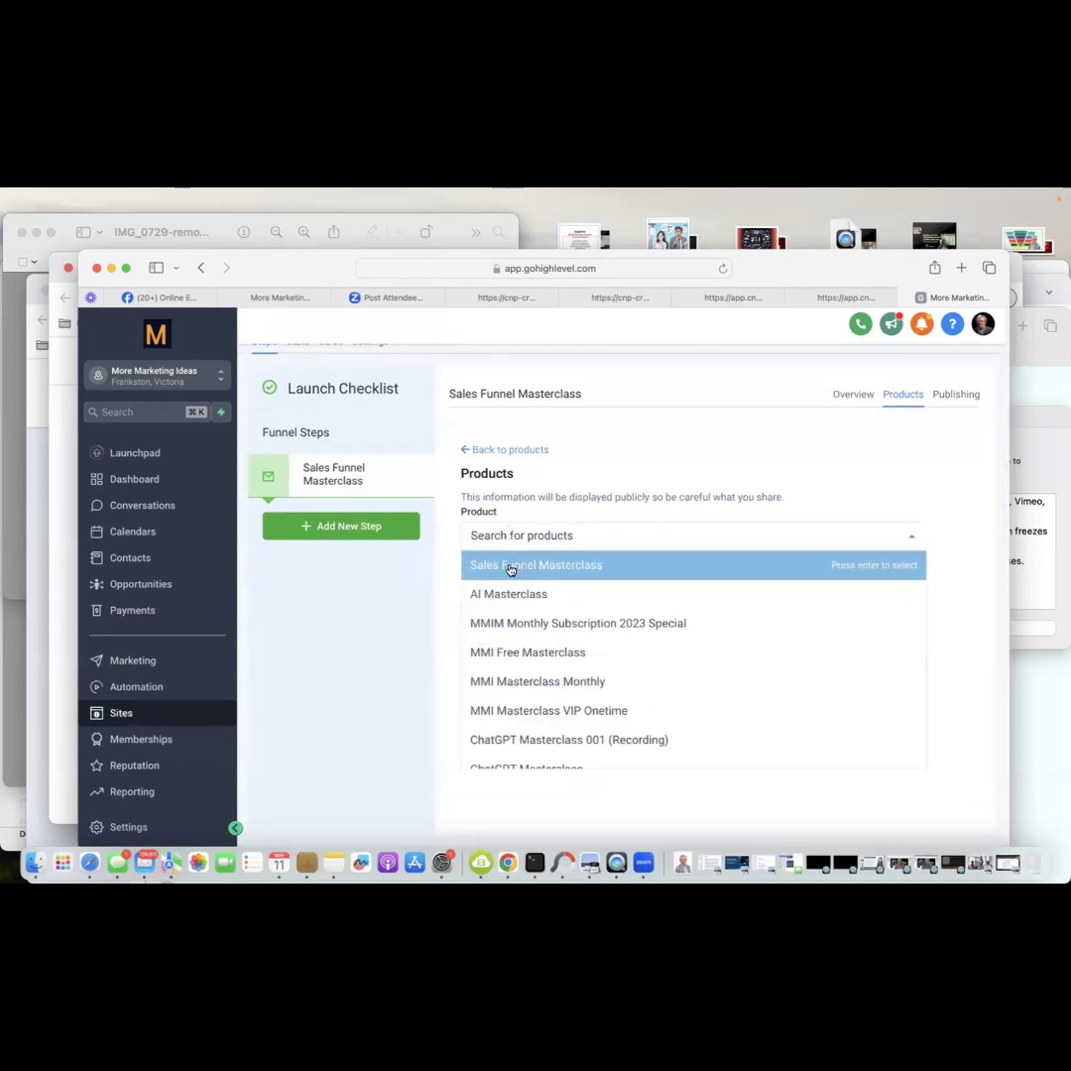
{"action": "left_click", "coordinate": [509, 568]}
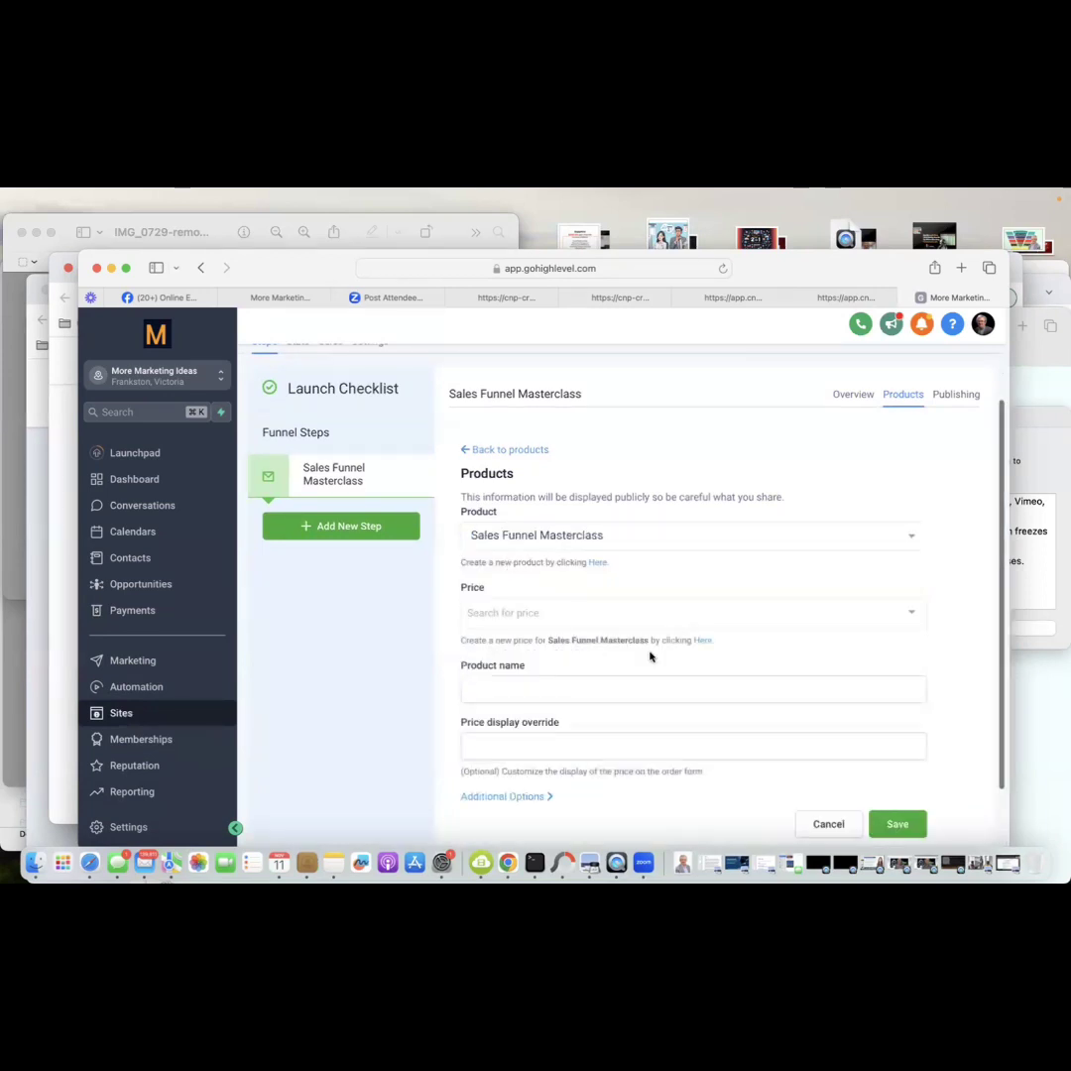
{"action": "left_click", "coordinate": [557, 612]}
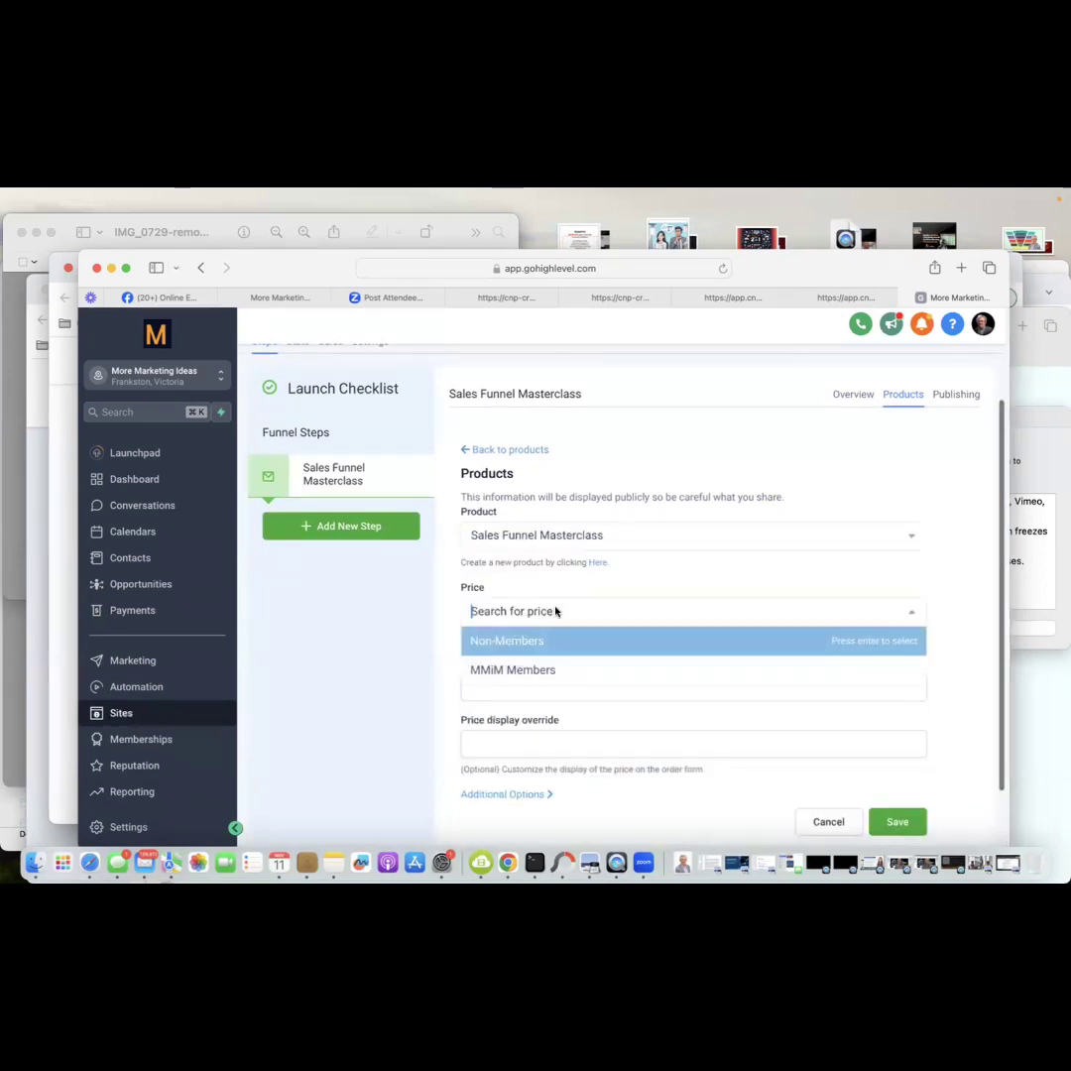
{"action": "left_click", "coordinate": [511, 642]}
{"action": "scroll", "coordinate": [585, 684], "scroll_direction": "down", "scroll_amount": 2}
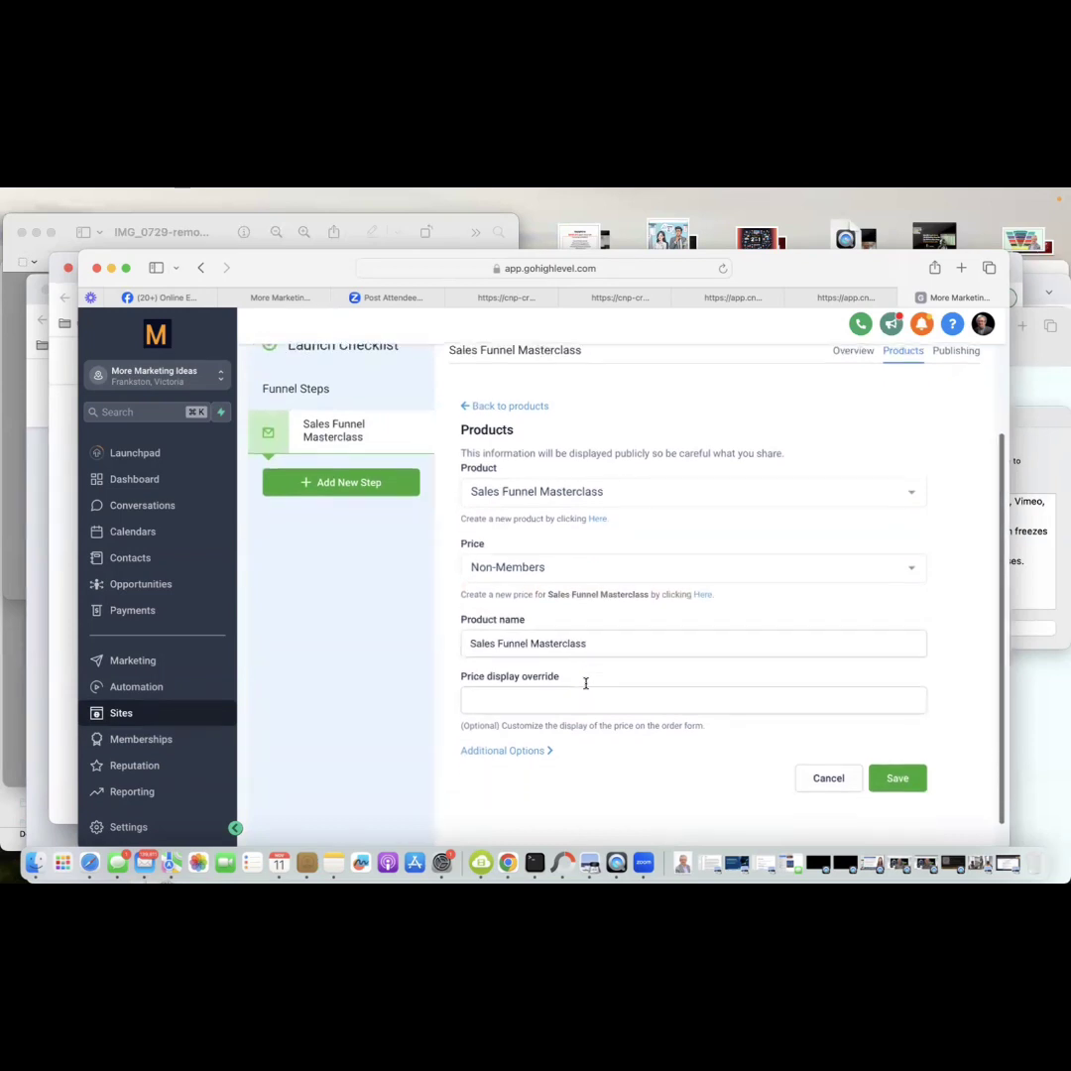
{"action": "left_click", "coordinate": [897, 748]}
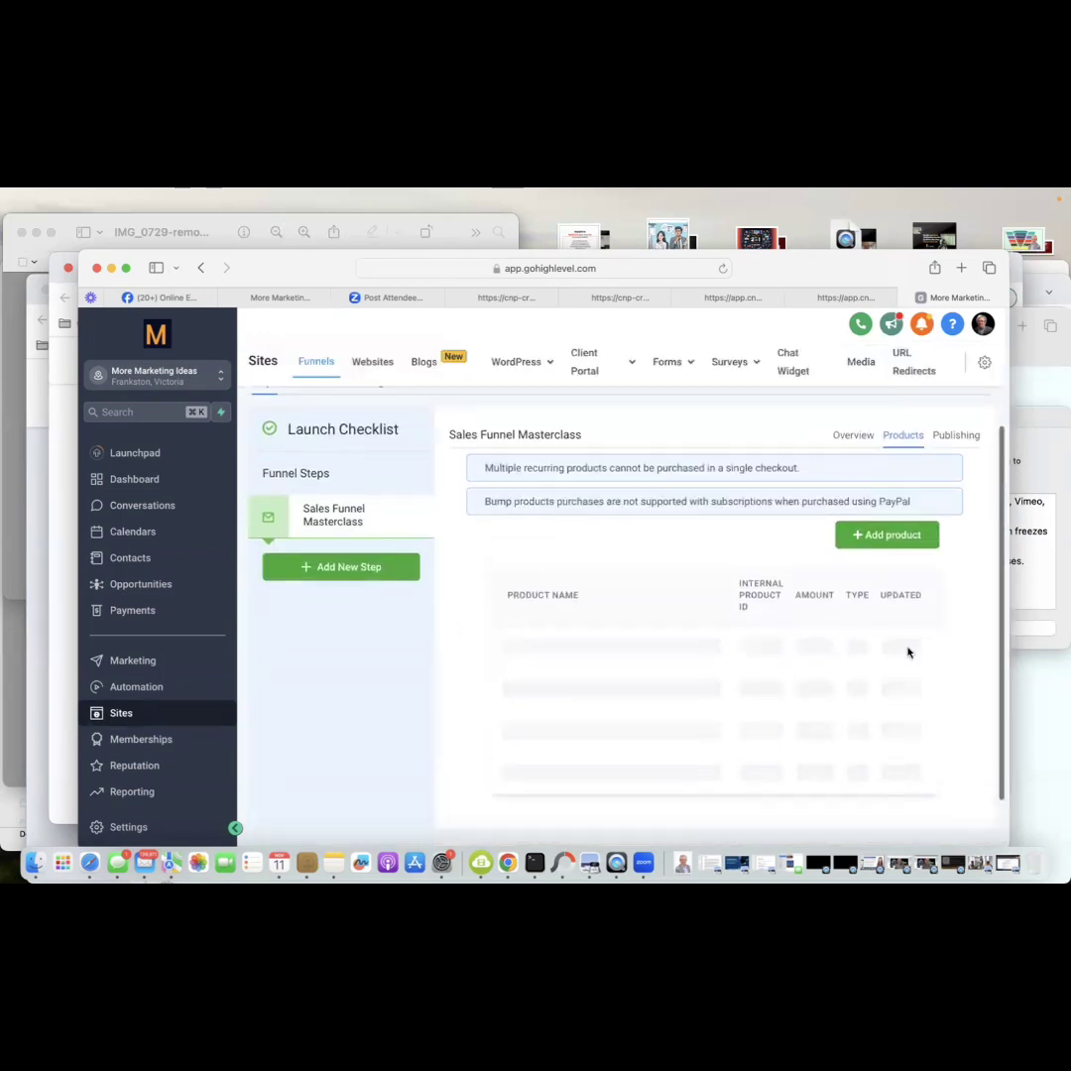
- Add the Sales Funnel Masterclass product again at its MMiM Members price ($0.01)
{"action": "left_click", "coordinate": [952, 598]}
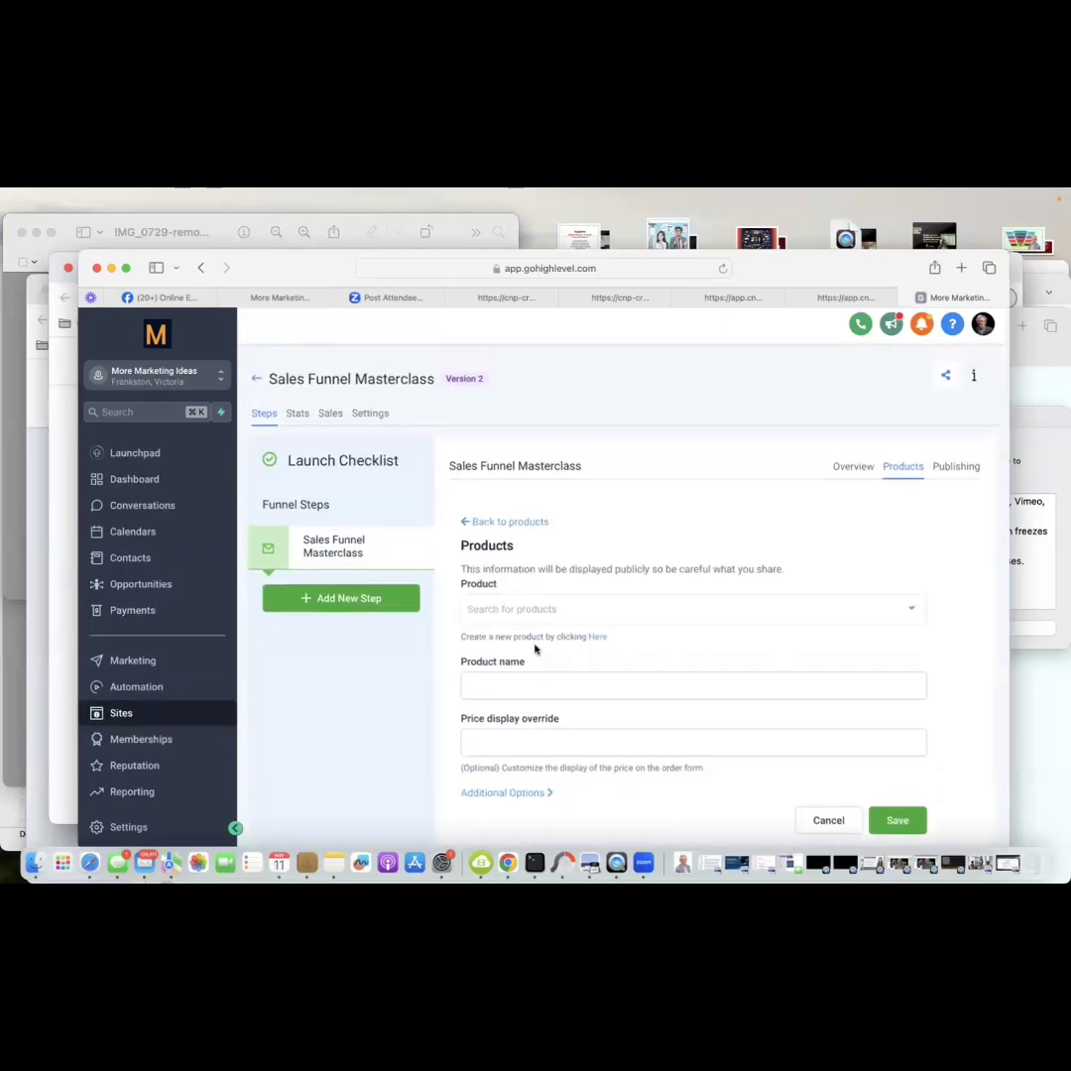
{"action": "left_click", "coordinate": [523, 606]}
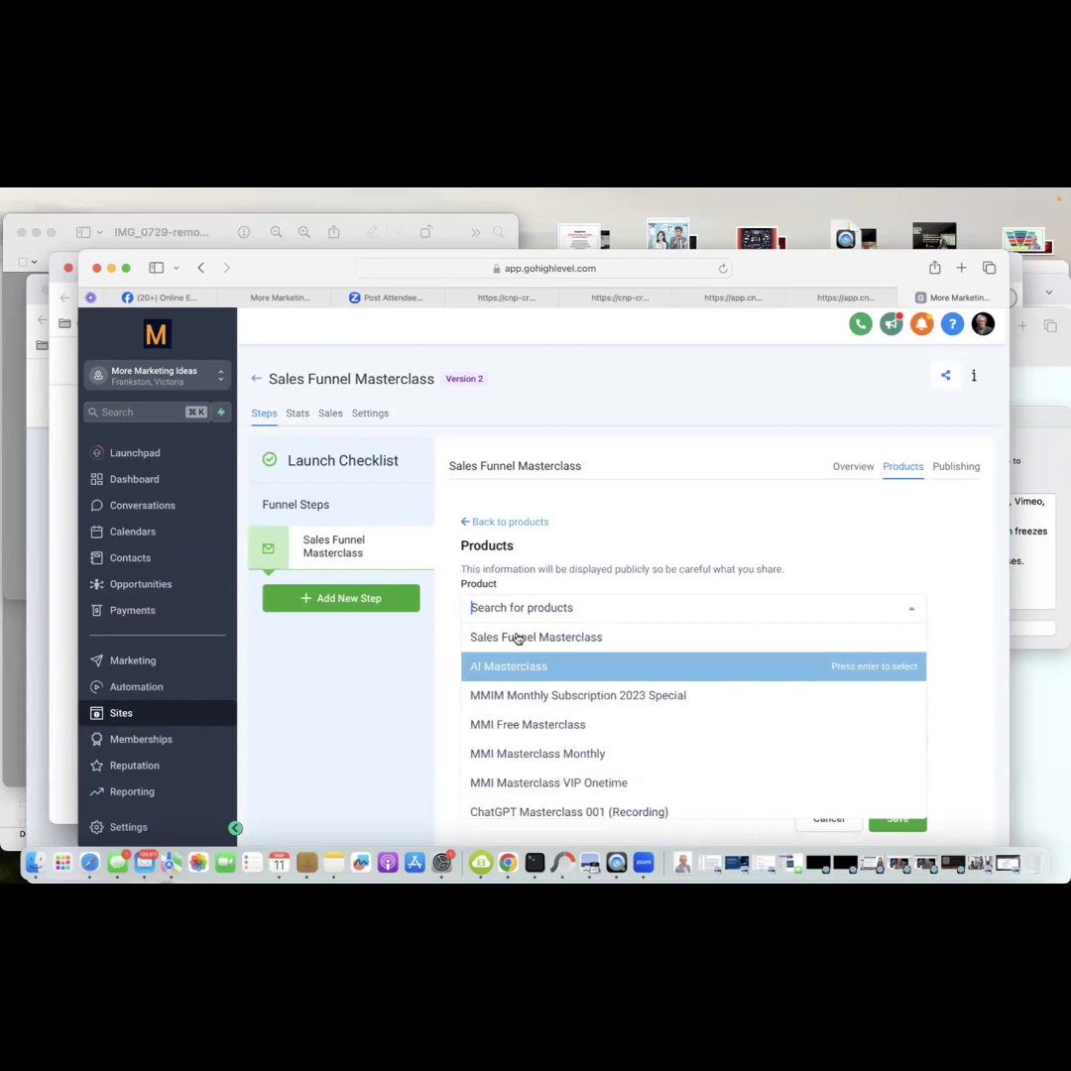
{"action": "left_click", "coordinate": [517, 638]}
{"action": "left_click", "coordinate": [523, 684]}
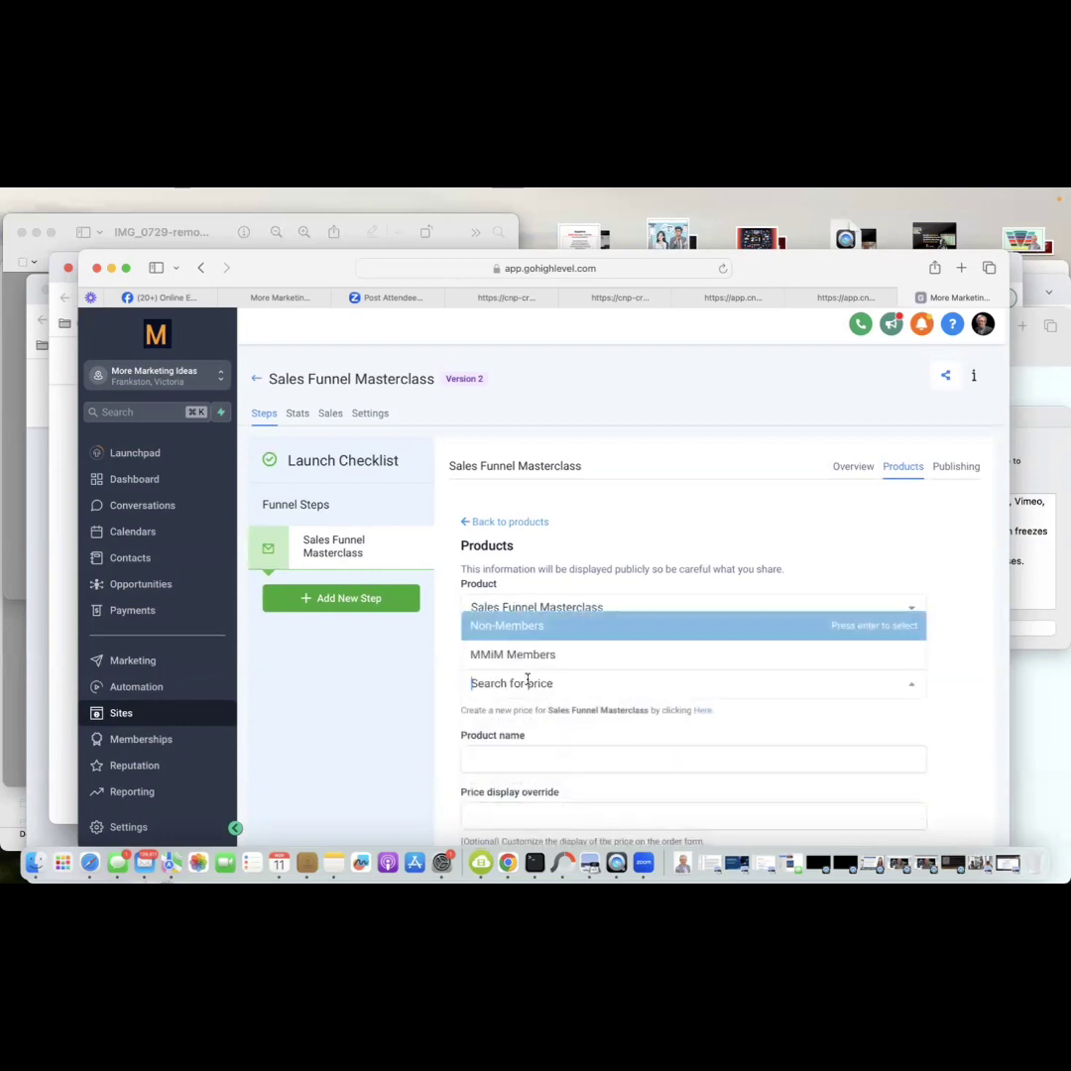
{"action": "left_click", "coordinate": [524, 657]}
{"action": "scroll", "coordinate": [684, 674], "scroll_direction": "down", "scroll_amount": 3}
{"action": "left_click", "coordinate": [897, 746]}
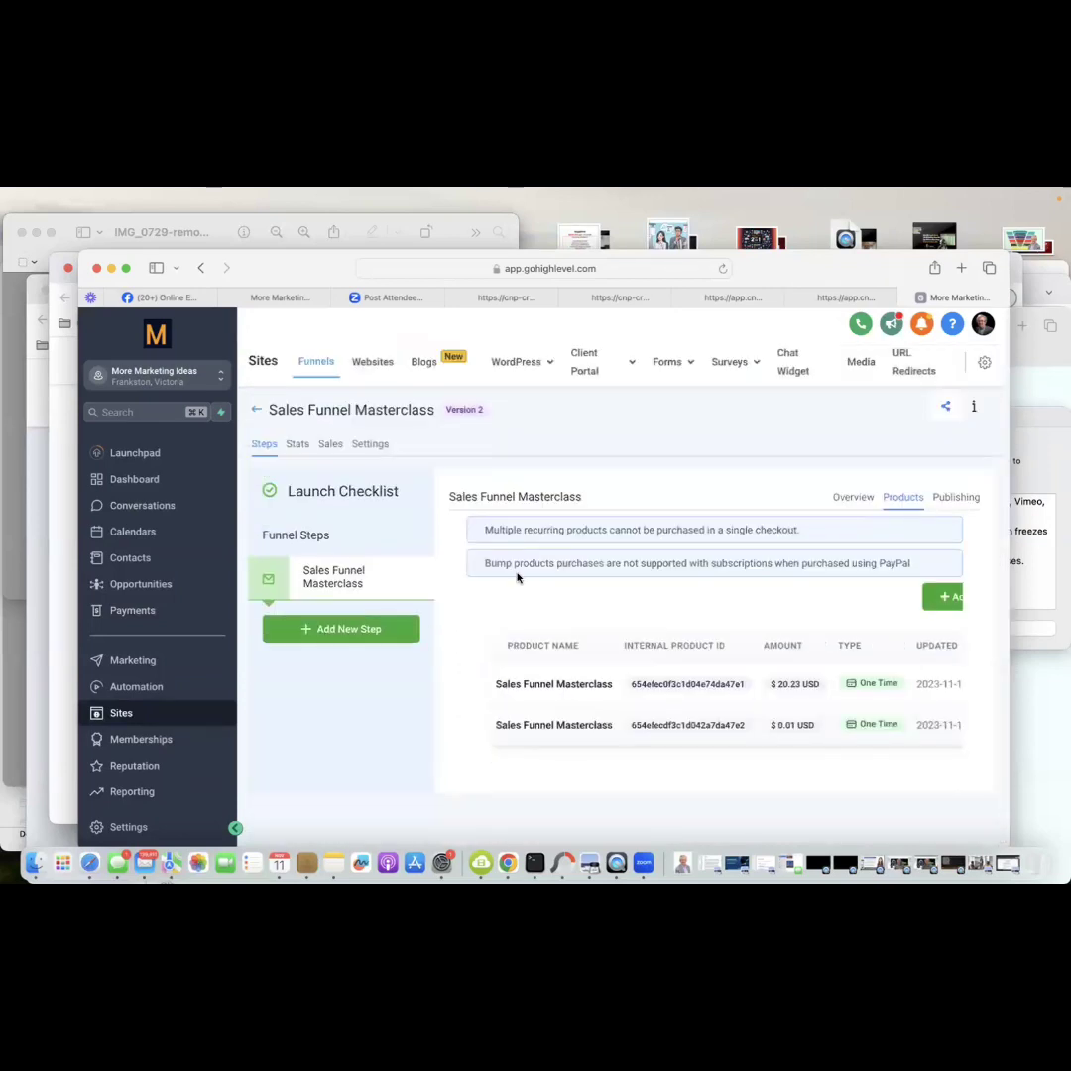
- Set the funnel's domain to mmim.au in its settings, save, and dismiss the path-conflict notice
{"action": "left_click", "coordinate": [850, 502]}
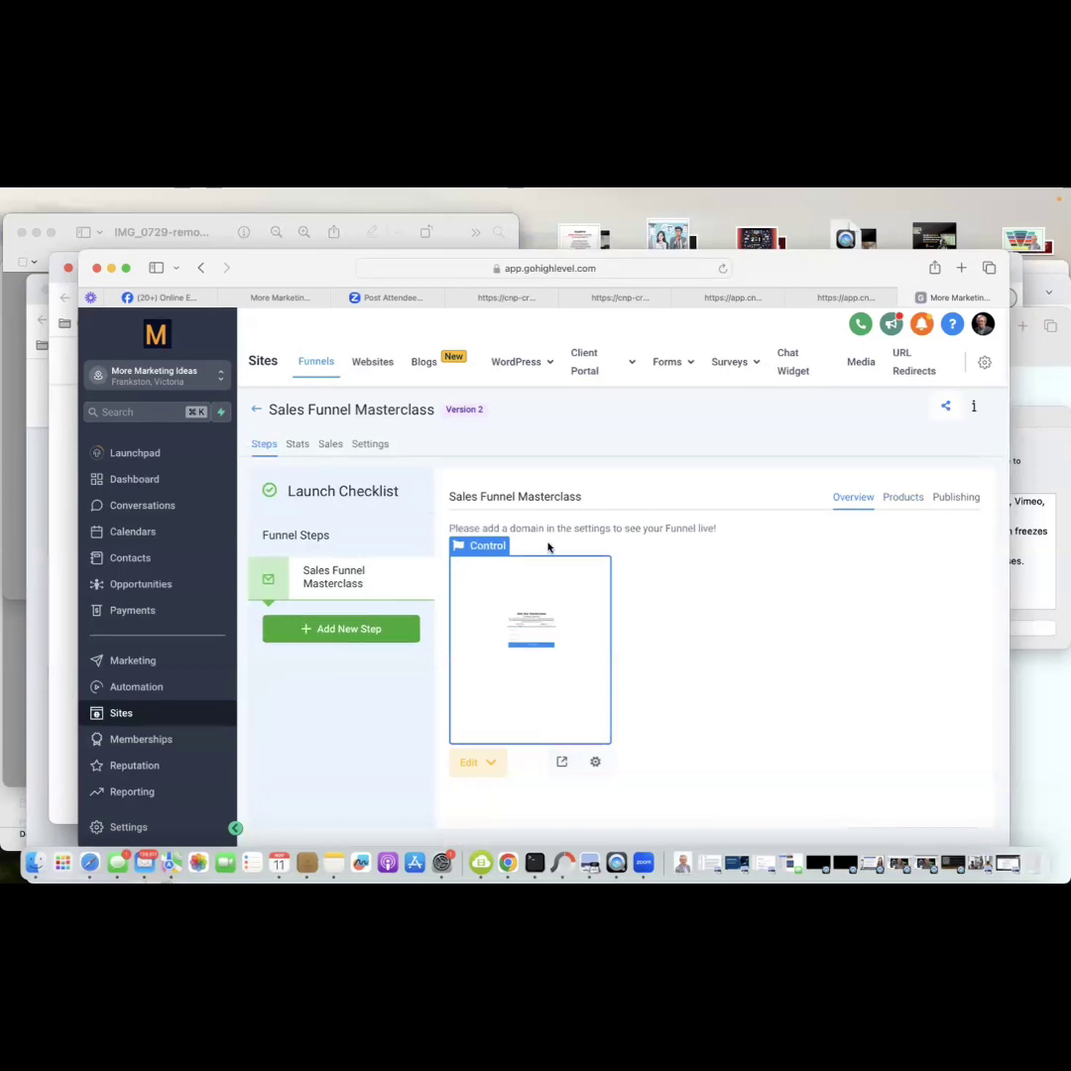
{"action": "left_click", "coordinate": [371, 446]}
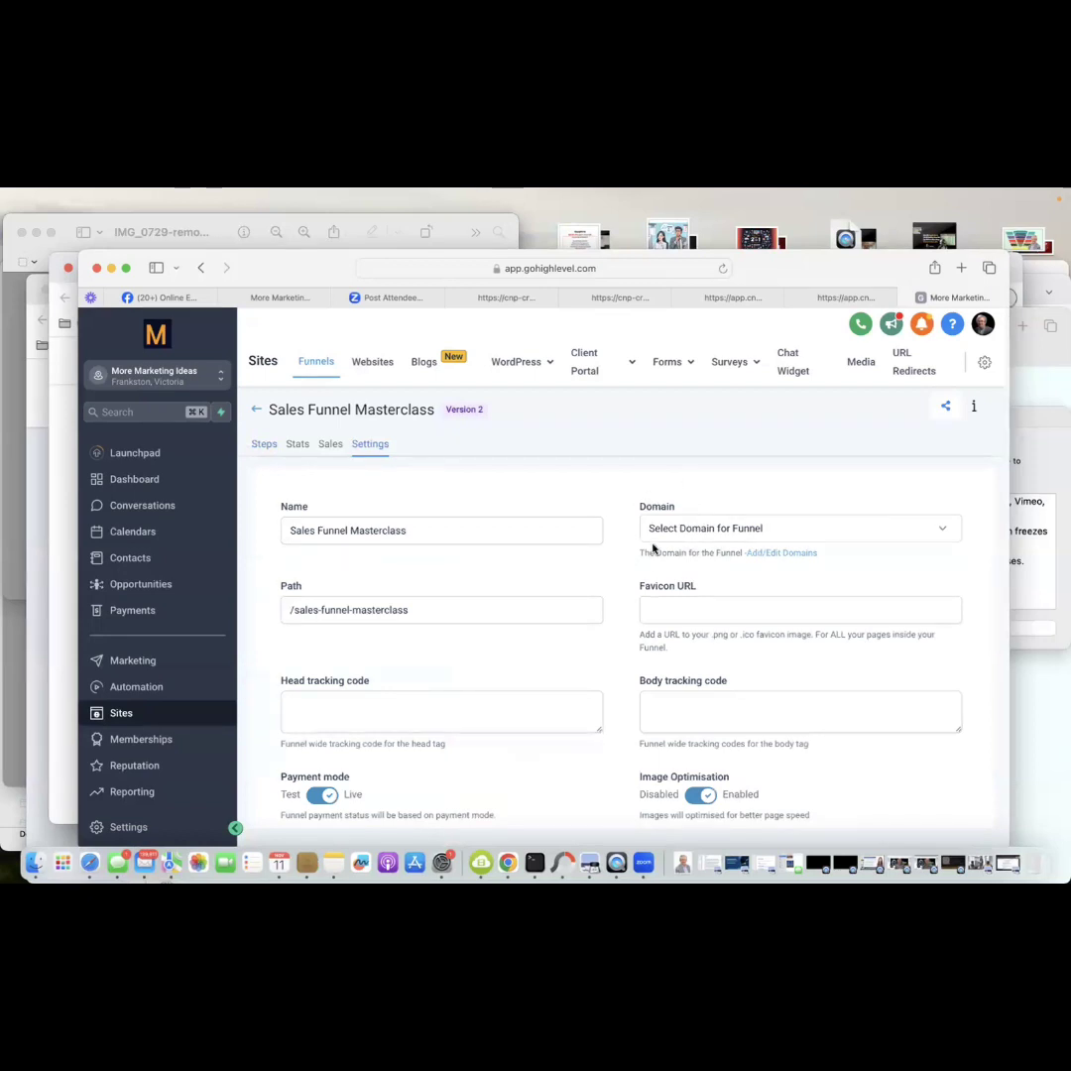
{"action": "left_click", "coordinate": [942, 531]}
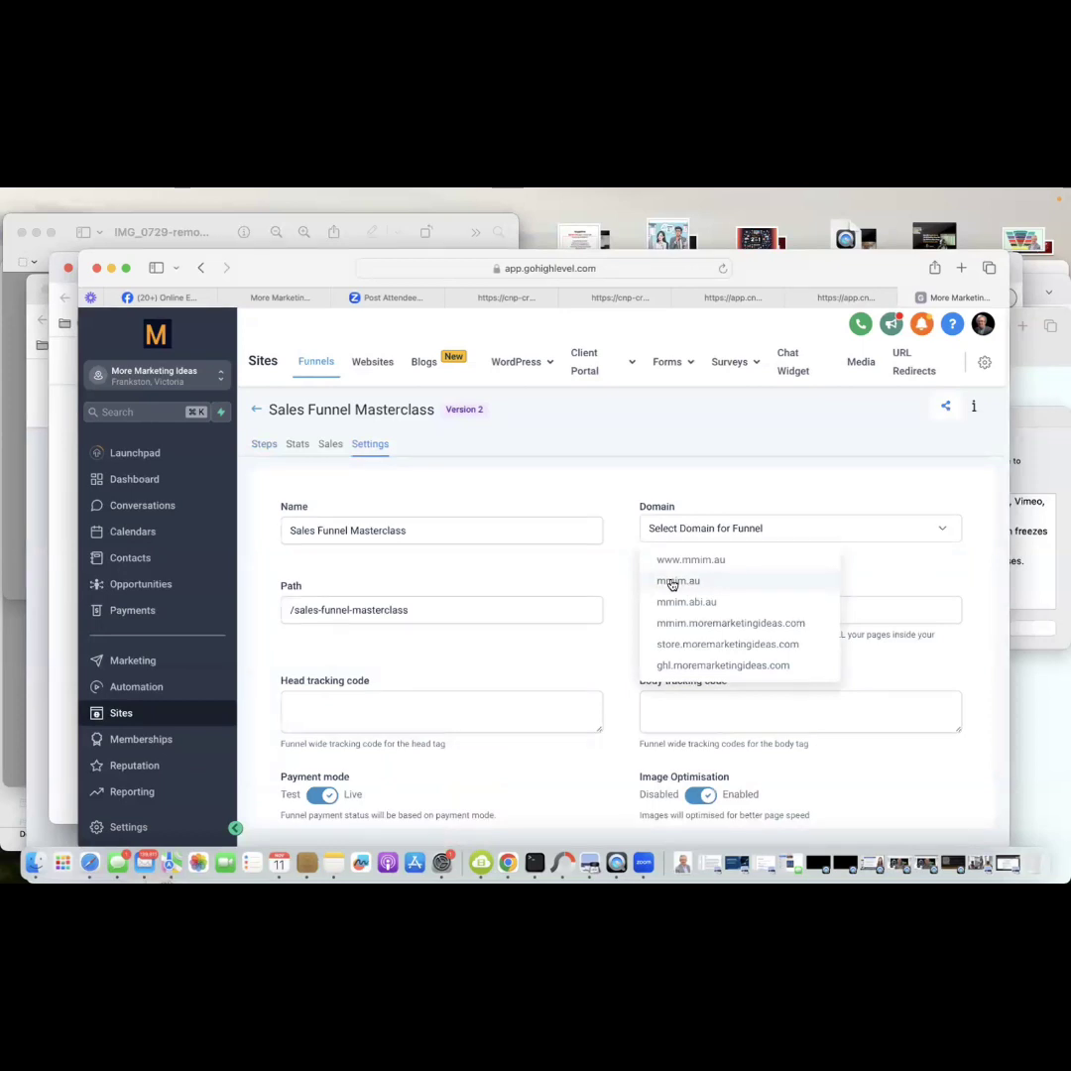
{"action": "left_click", "coordinate": [671, 583]}
{"action": "scroll", "coordinate": [825, 650], "scroll_direction": "down", "scroll_amount": 3}
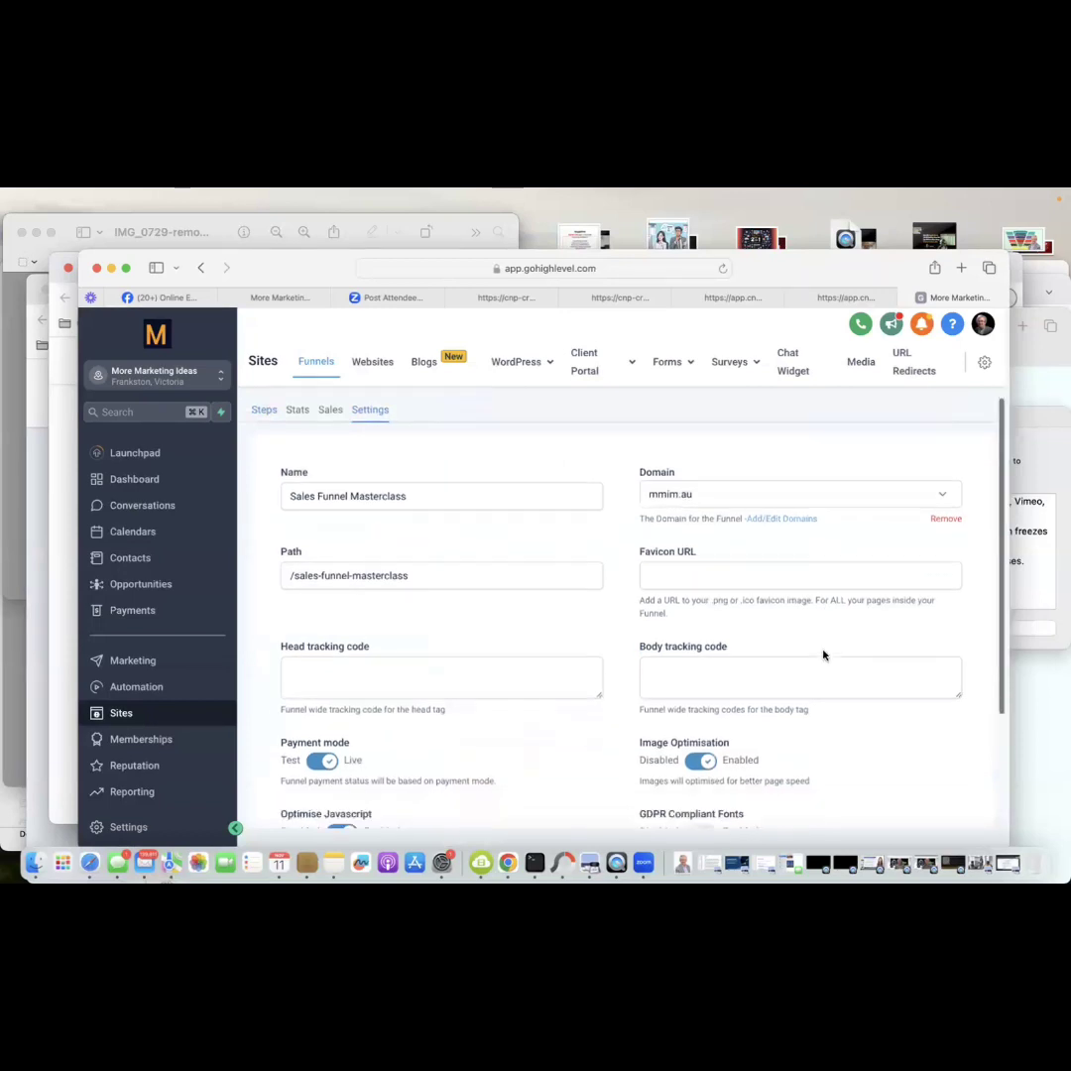
{"action": "left_click", "coordinate": [954, 810]}
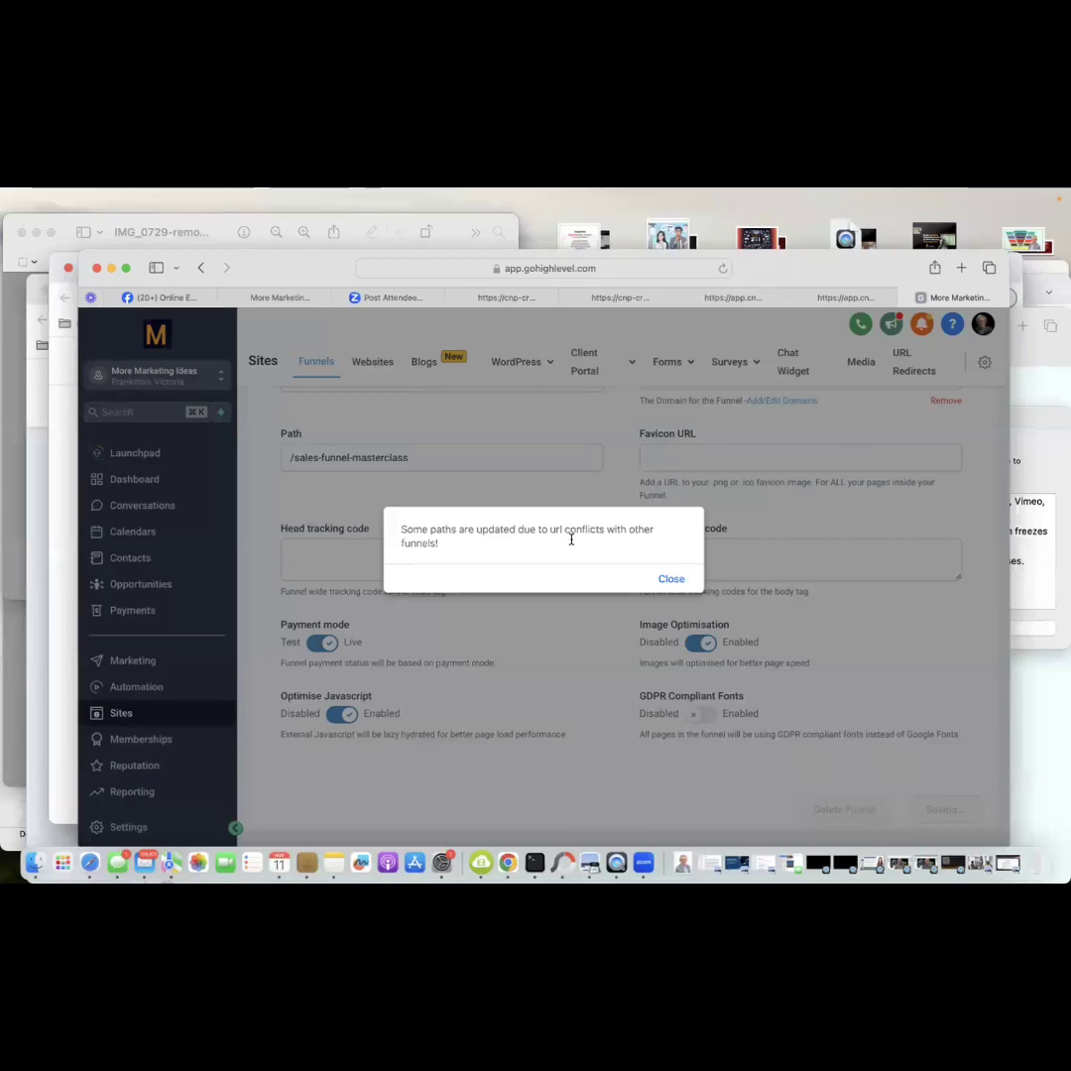
{"action": "left_click", "coordinate": [671, 579]}
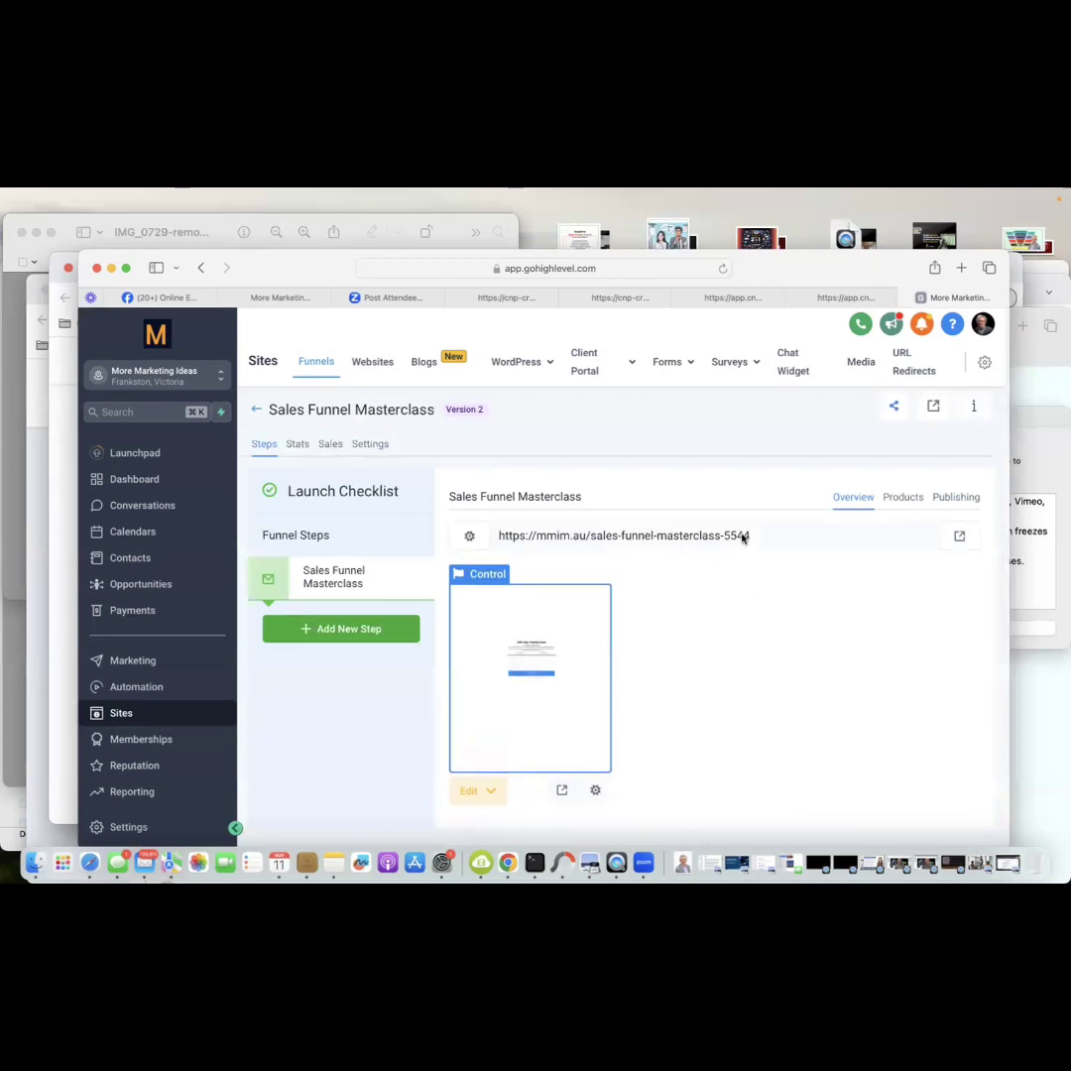
- Trim the step path to /sales-funnel-masterclass by removing -5544, then update the step
{"action": "left_click", "coordinate": [956, 498]}
{"action": "left_click", "coordinate": [707, 627]}
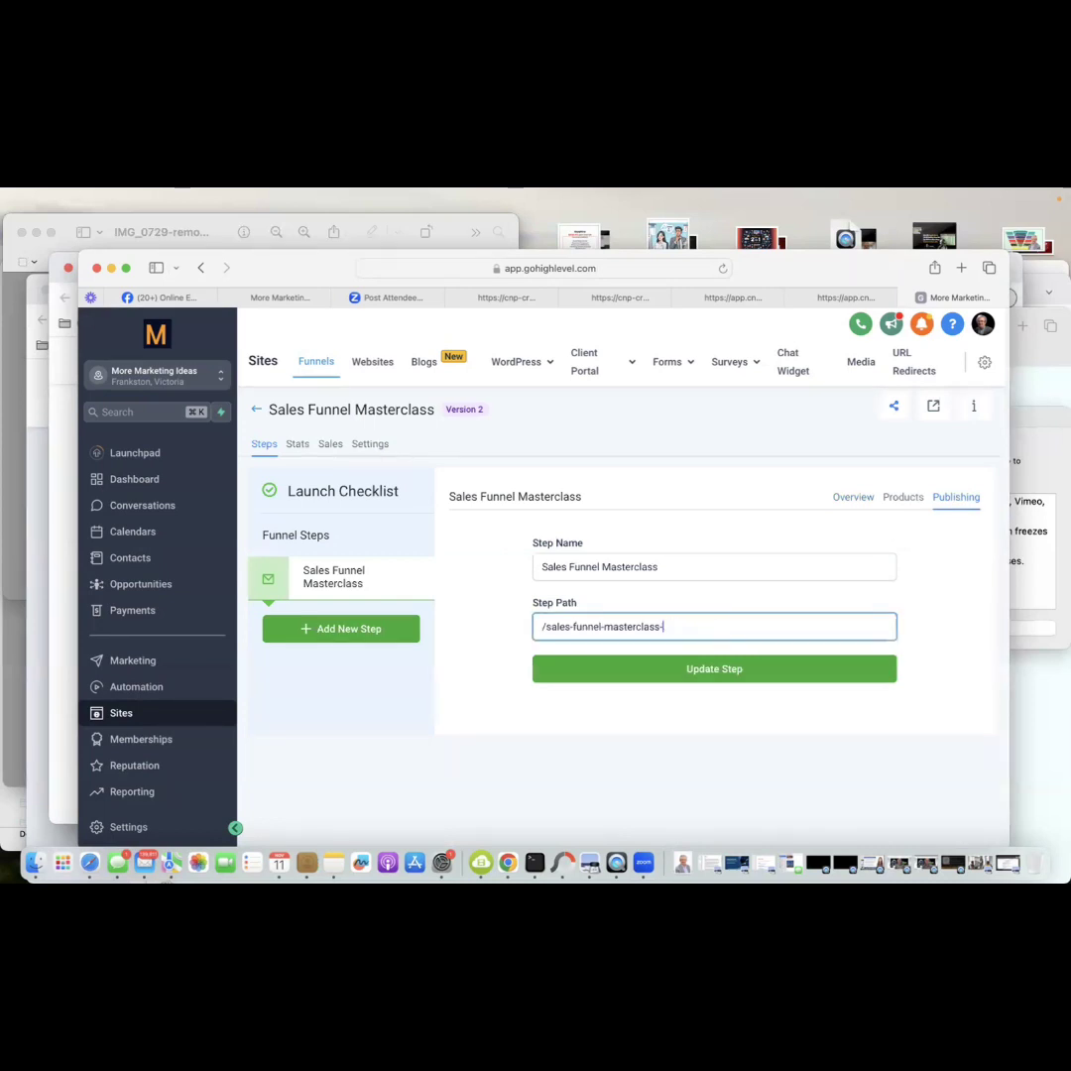
{"action": "left_click", "coordinate": [721, 672]}
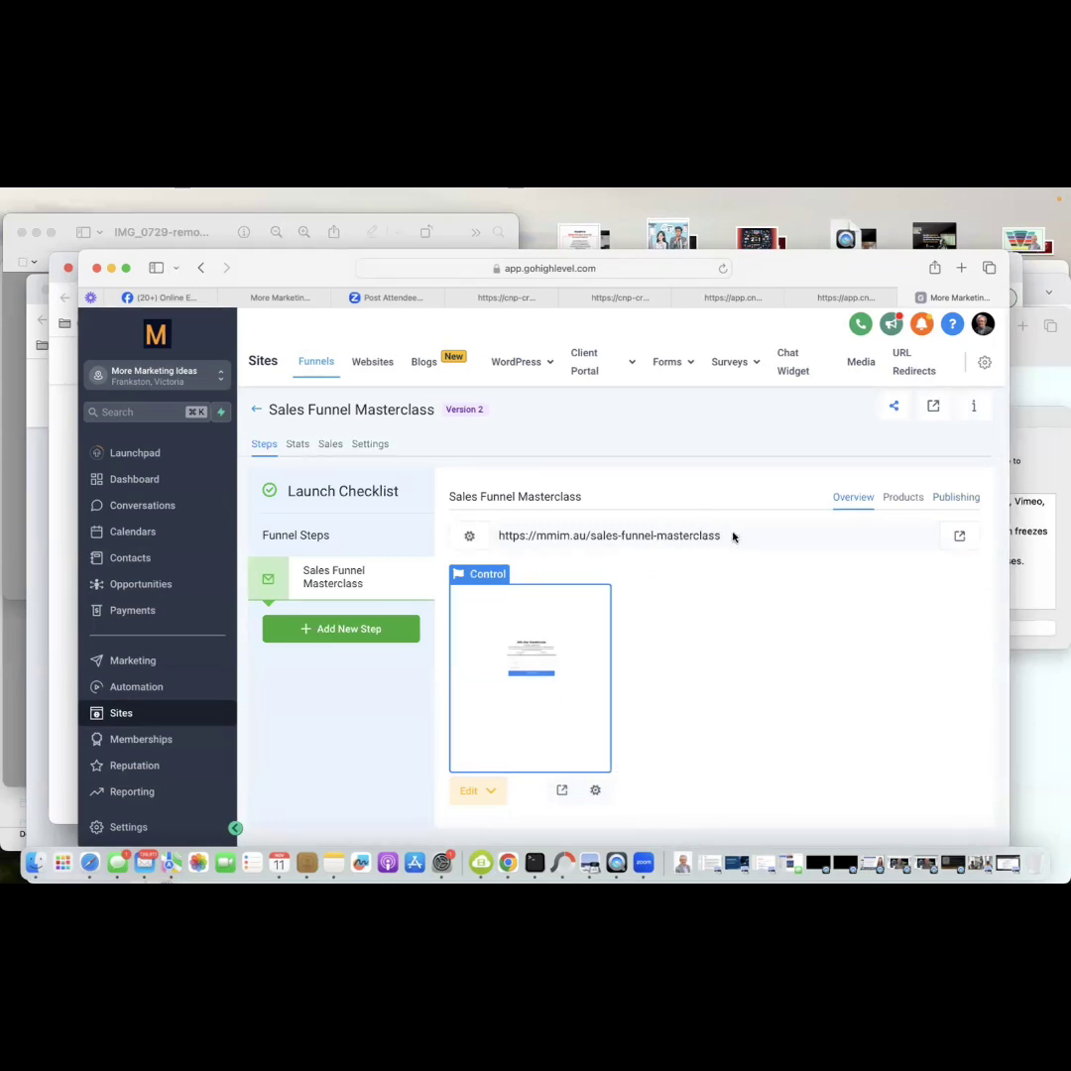
- On the live funnel page, enter a test buyer's full name, e-mail and phone, then go to step 2
{"action": "left_click", "coordinate": [960, 536]}
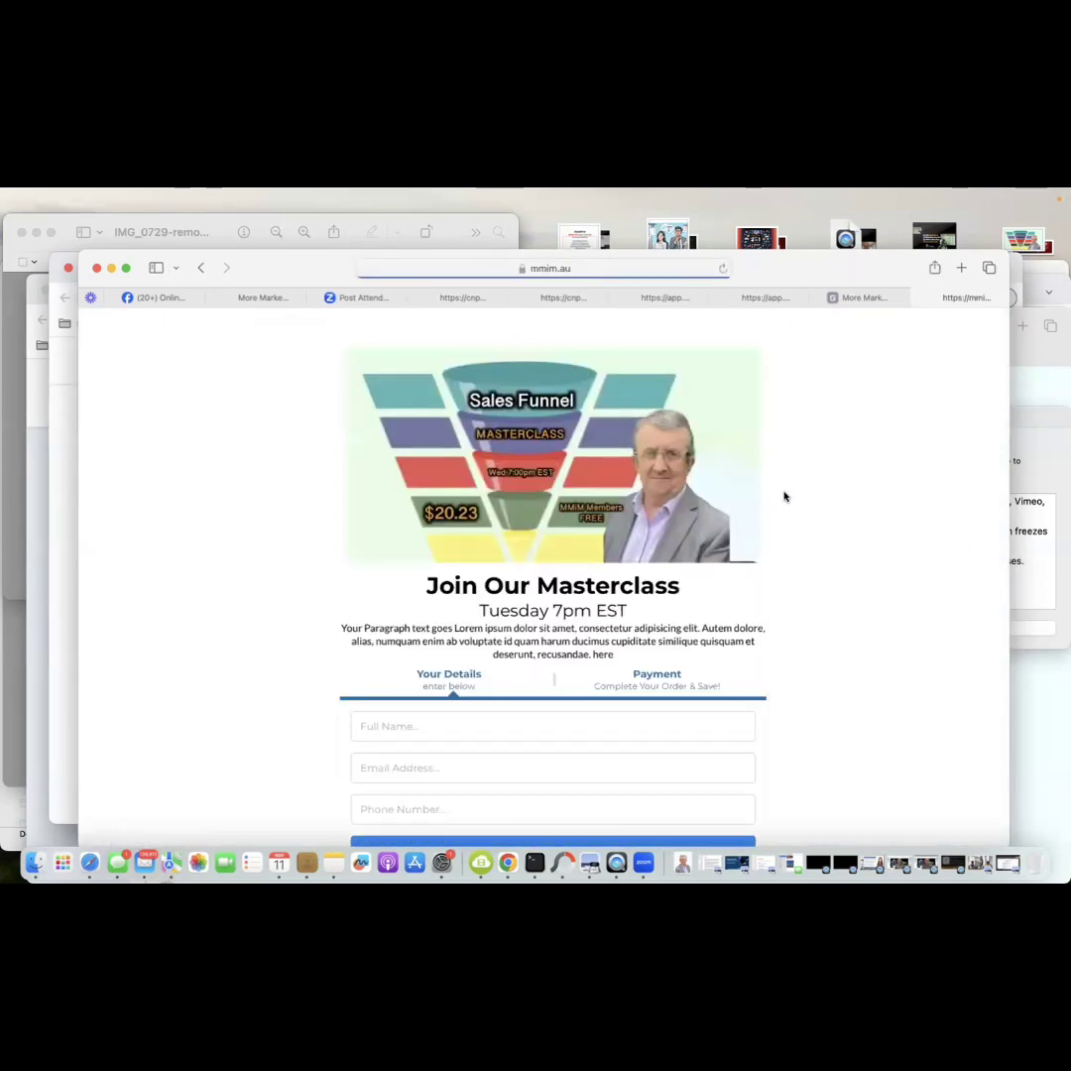
{"action": "scroll", "coordinate": [664, 631], "scroll_direction": "down", "scroll_amount": 2}
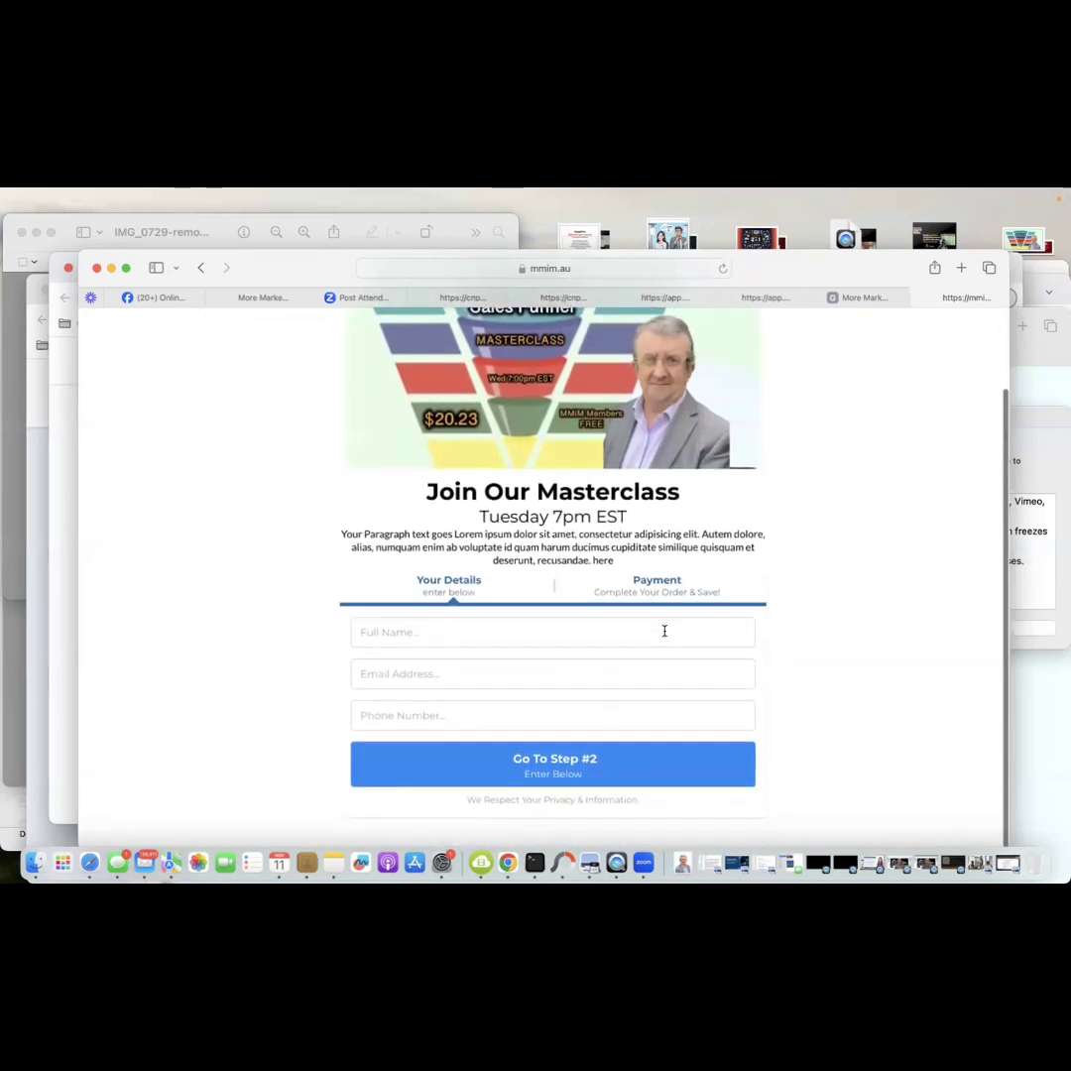
{"action": "left_click", "coordinate": [426, 637]}
{"action": "type", "text": "fred"}
{"action": "left_click", "coordinate": [394, 676]}
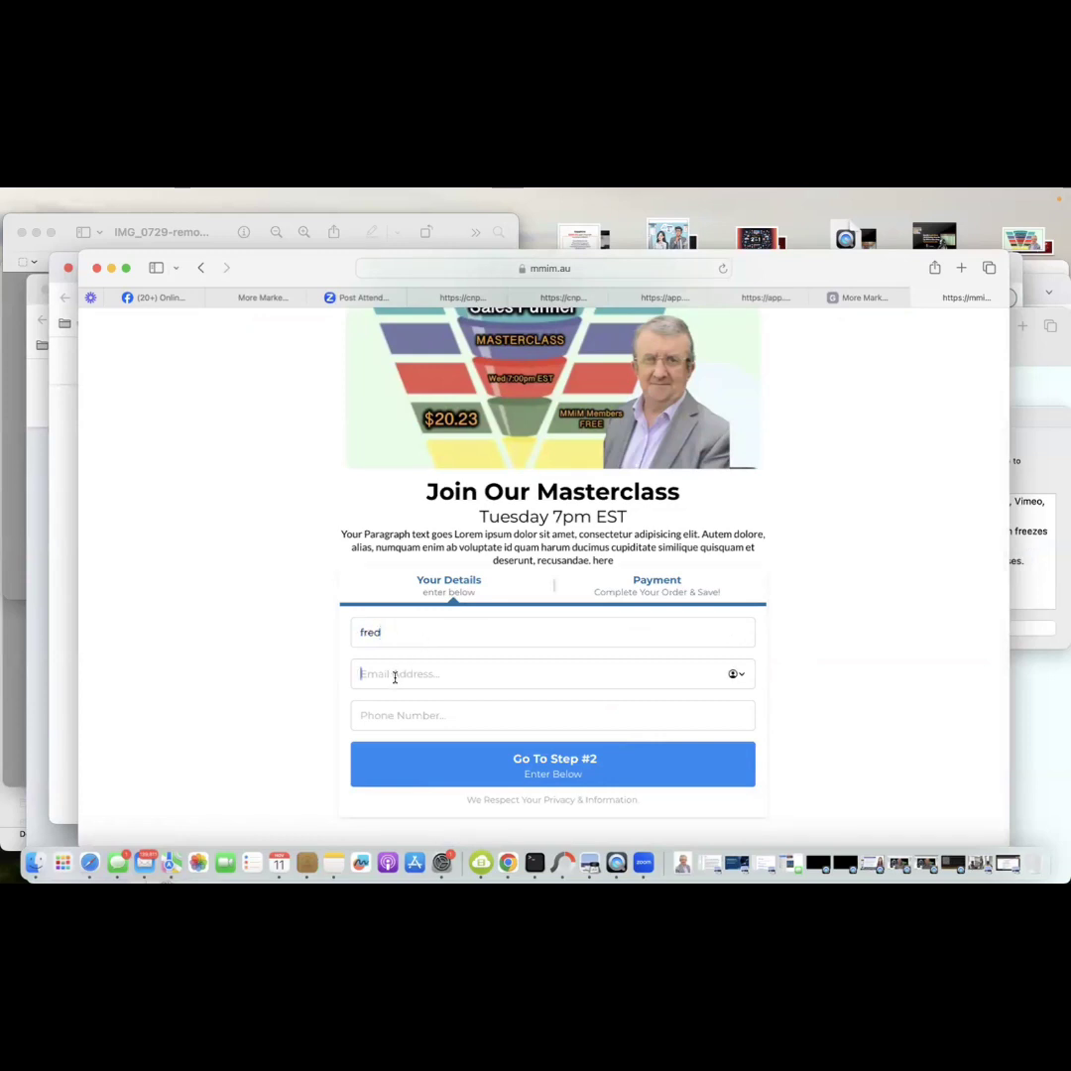
{"action": "type", "text": "fred@"}
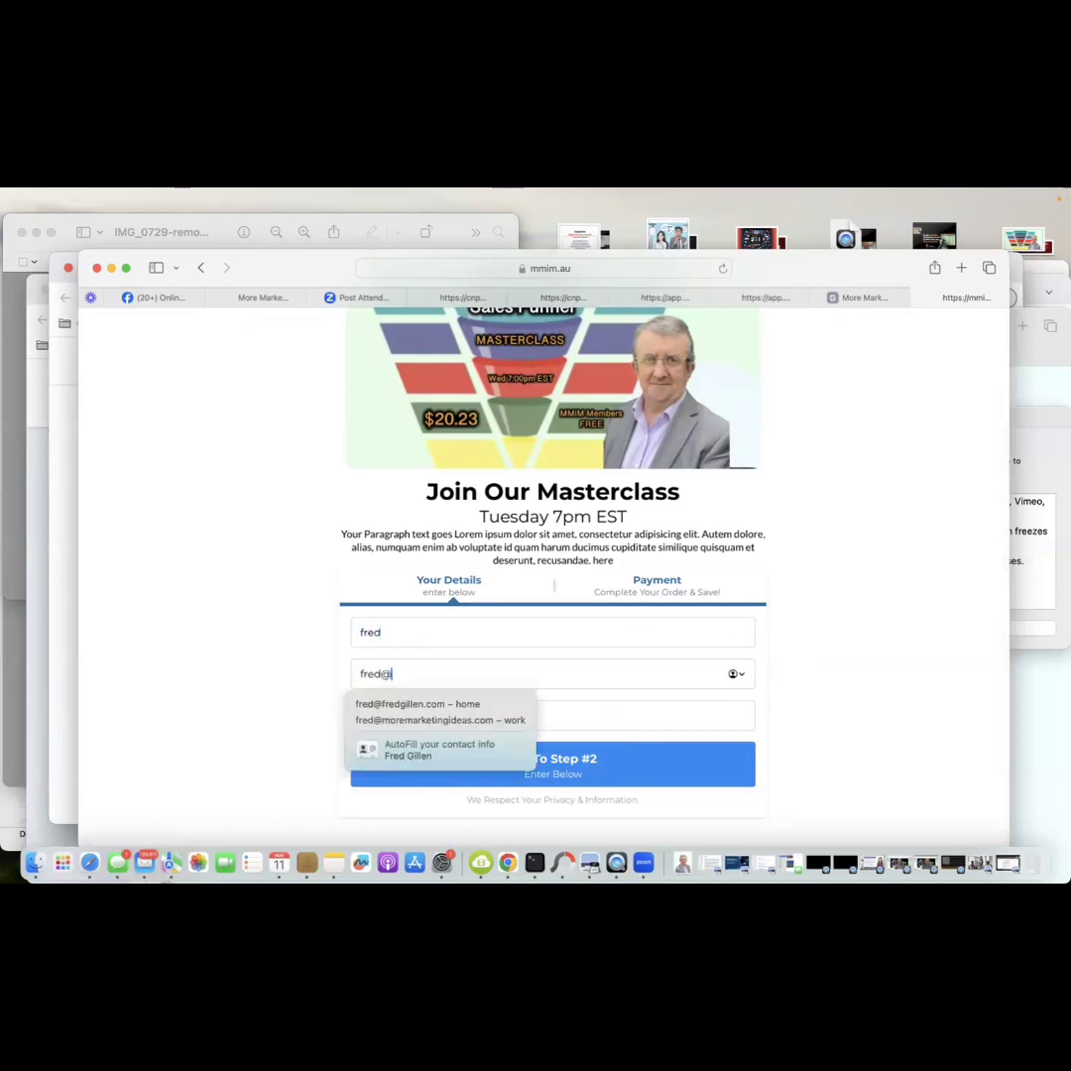
{"action": "left_click", "coordinate": [397, 704]}
{"action": "left_click", "coordinate": [397, 712]}
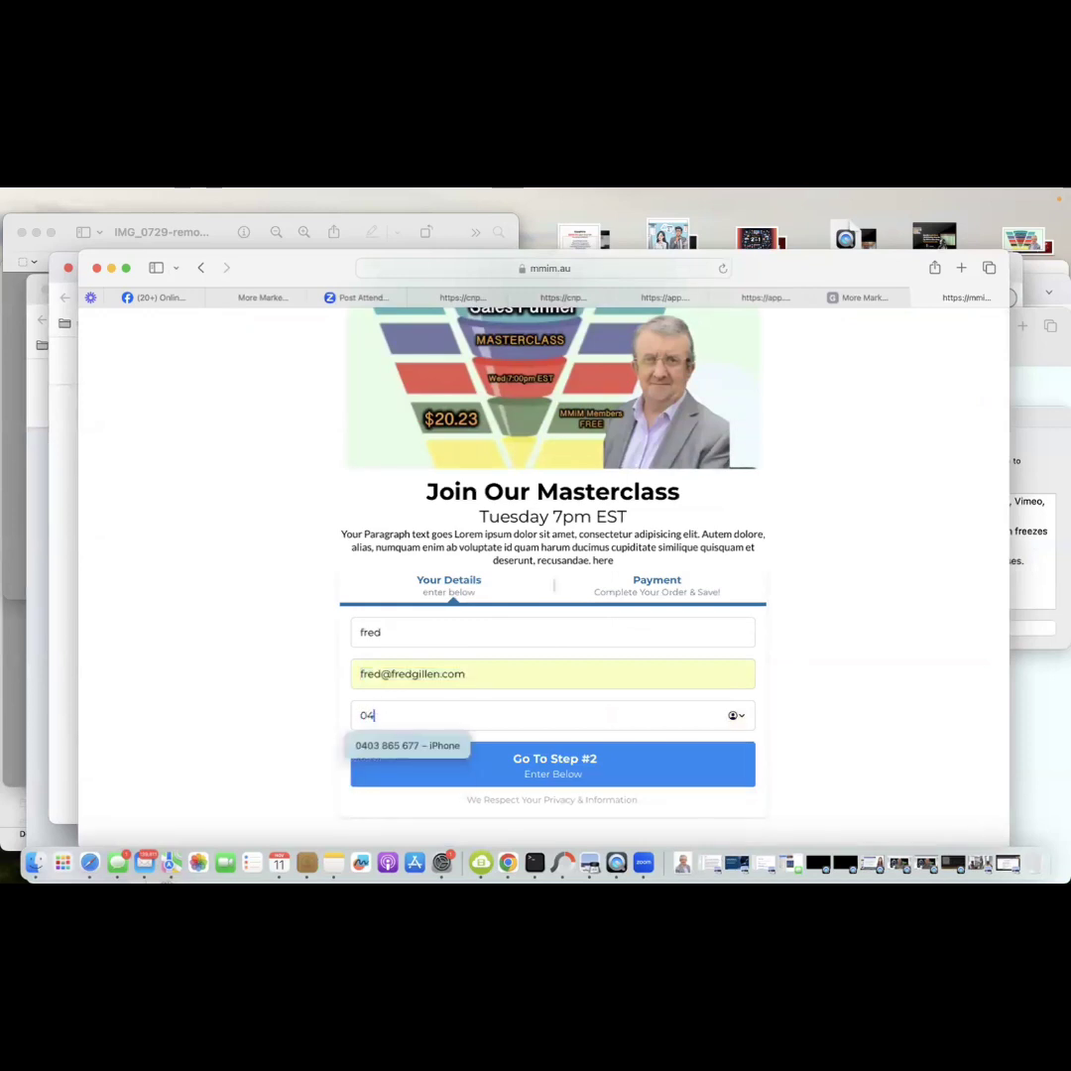
{"action": "left_click", "coordinate": [304, 678]}
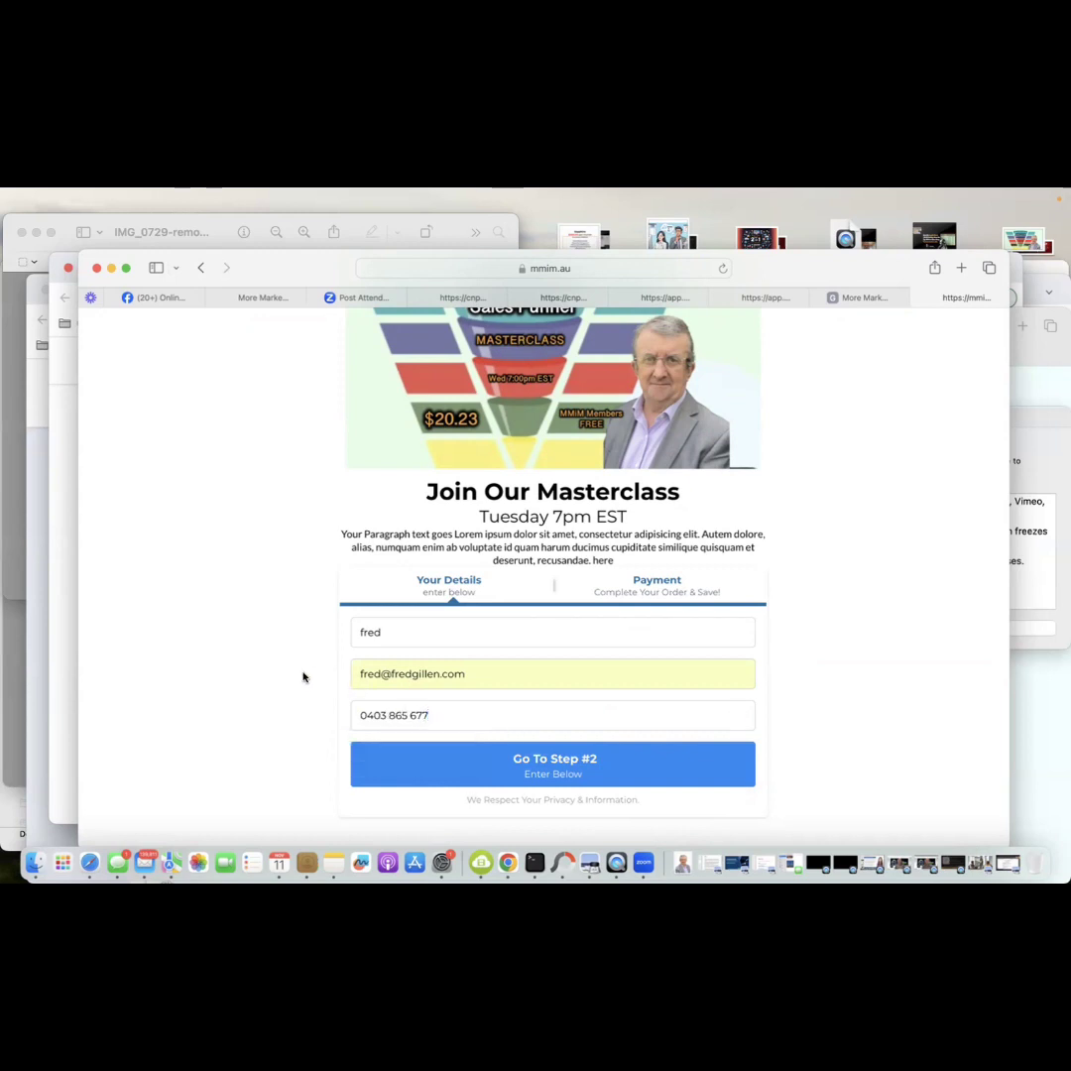
{"action": "left_click", "coordinate": [570, 764]}
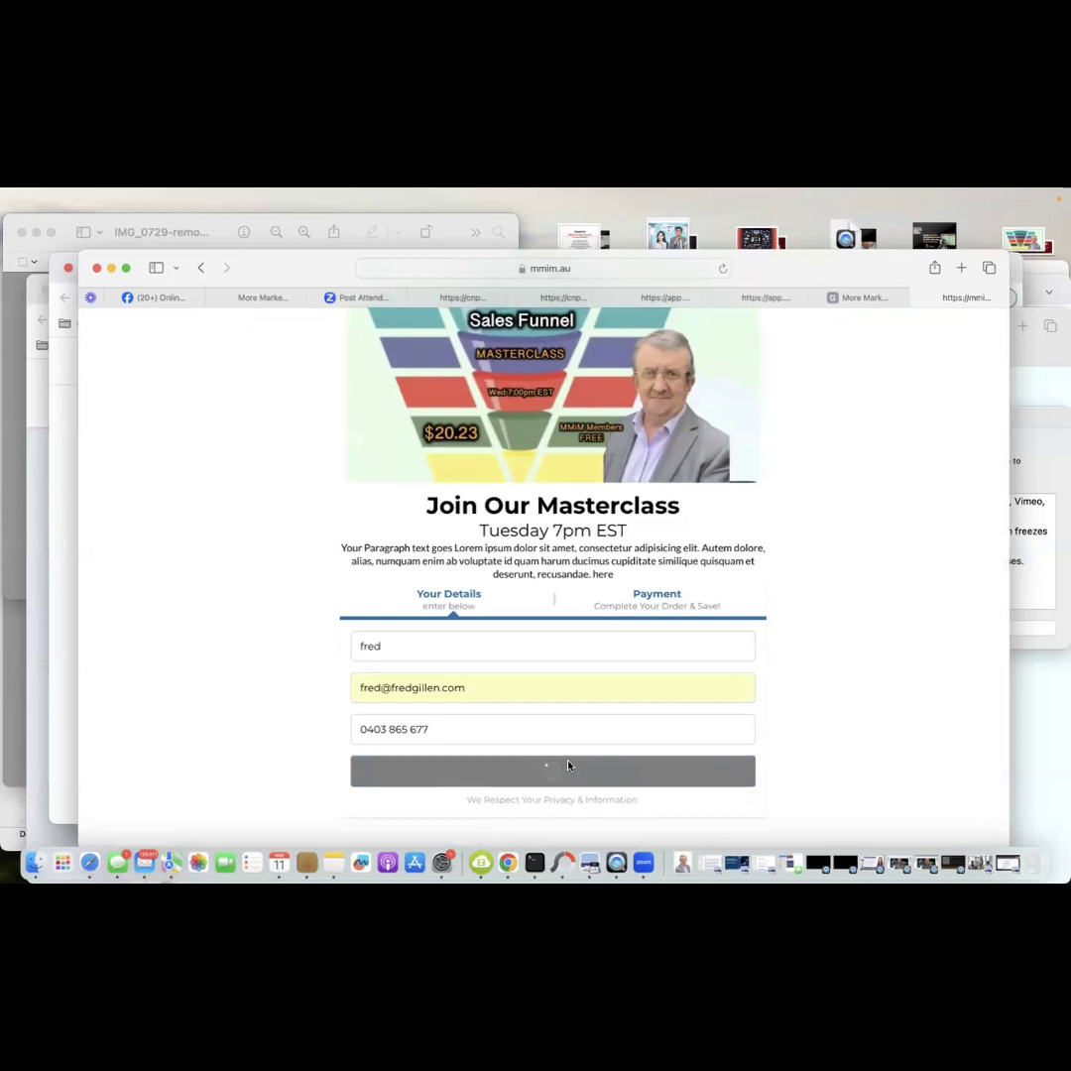
- Tick the $0.01 Sales Funnel Masterclass option and review the PayPal and card payment fields
{"action": "scroll", "coordinate": [568, 734], "scroll_direction": "down", "scroll_amount": 2}
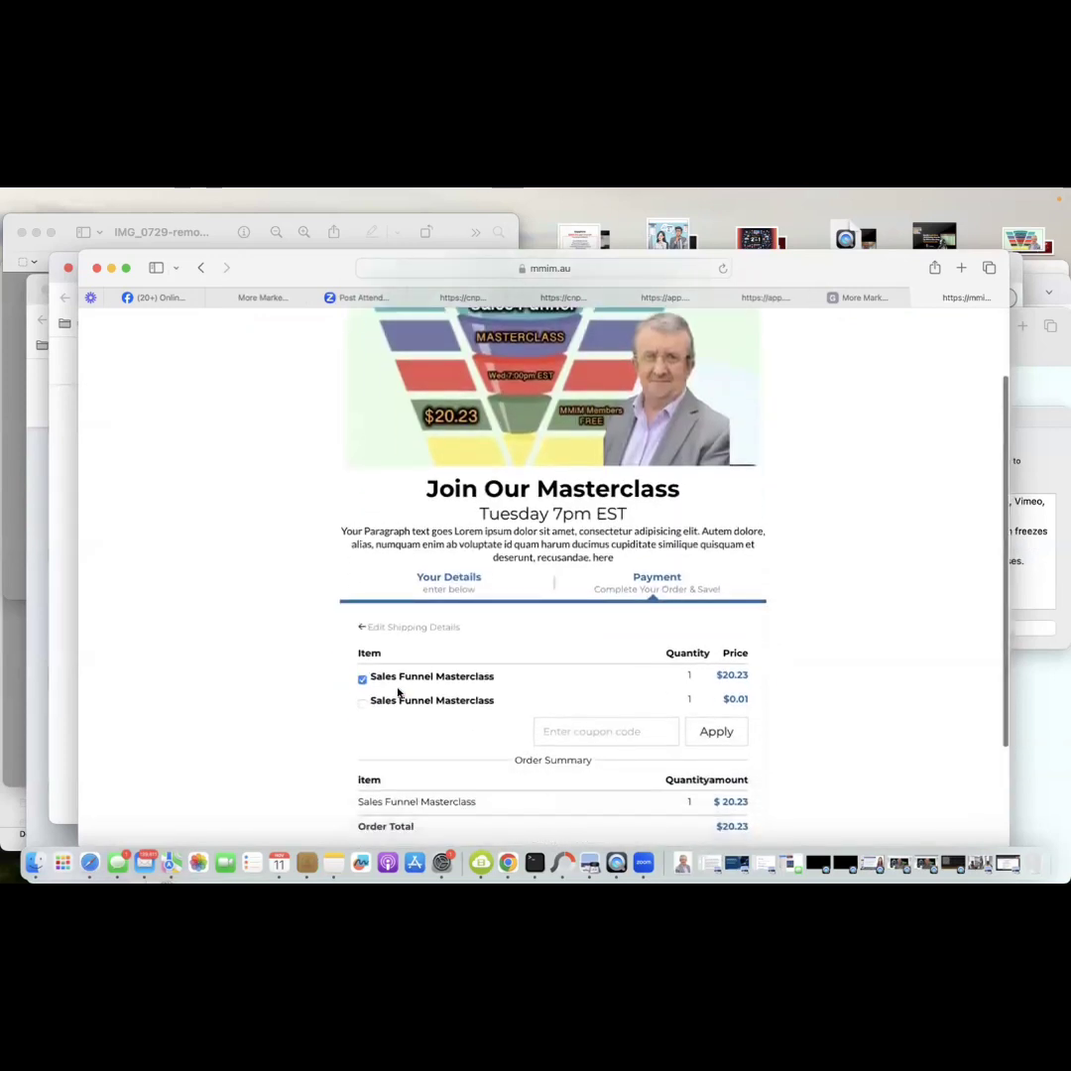
{"action": "left_click", "coordinate": [362, 703]}
{"action": "left_click", "coordinate": [362, 679]}
{"action": "scroll", "coordinate": [473, 694], "scroll_direction": "down", "scroll_amount": 1}
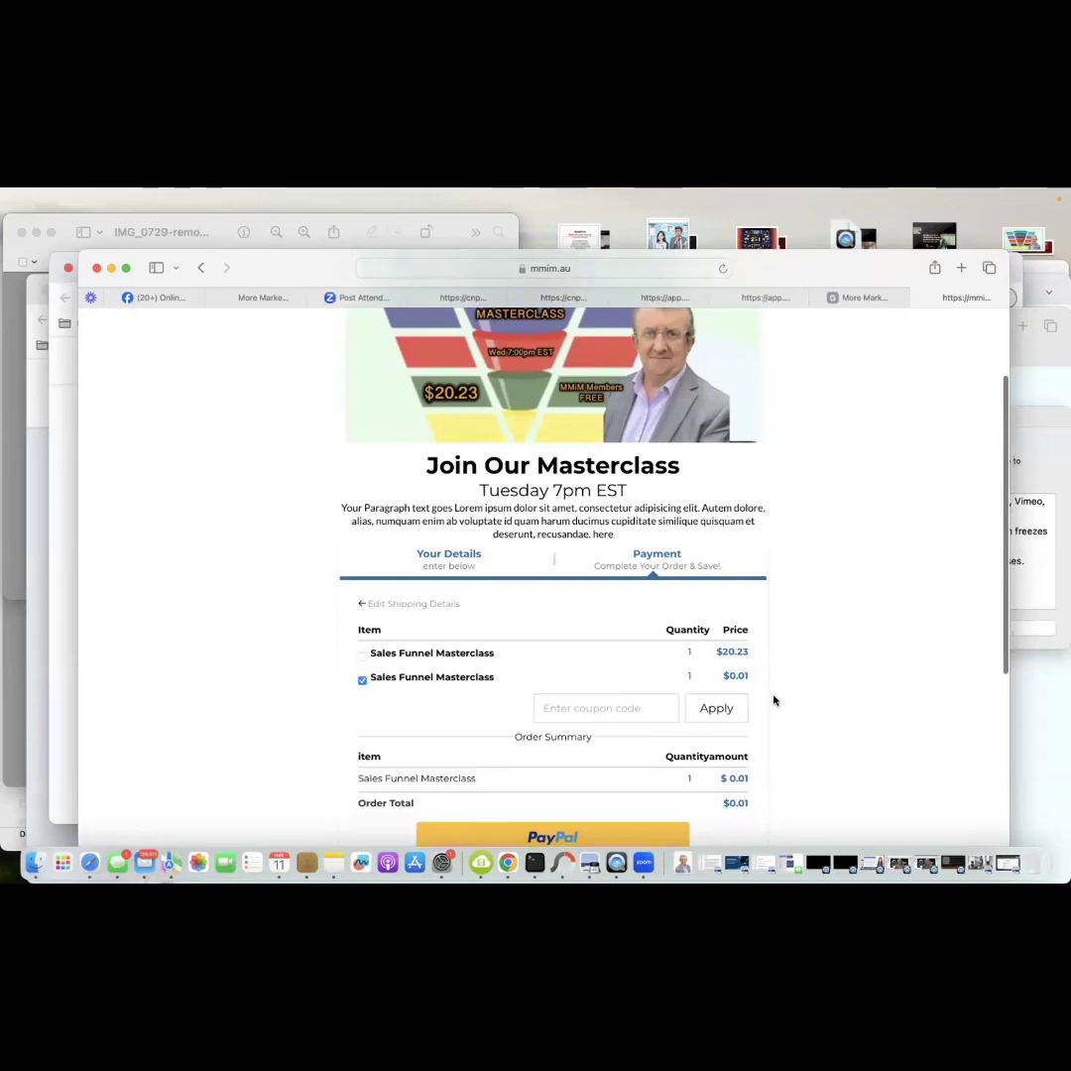
{"action": "scroll", "coordinate": [774, 701], "scroll_direction": "down", "scroll_amount": 5}
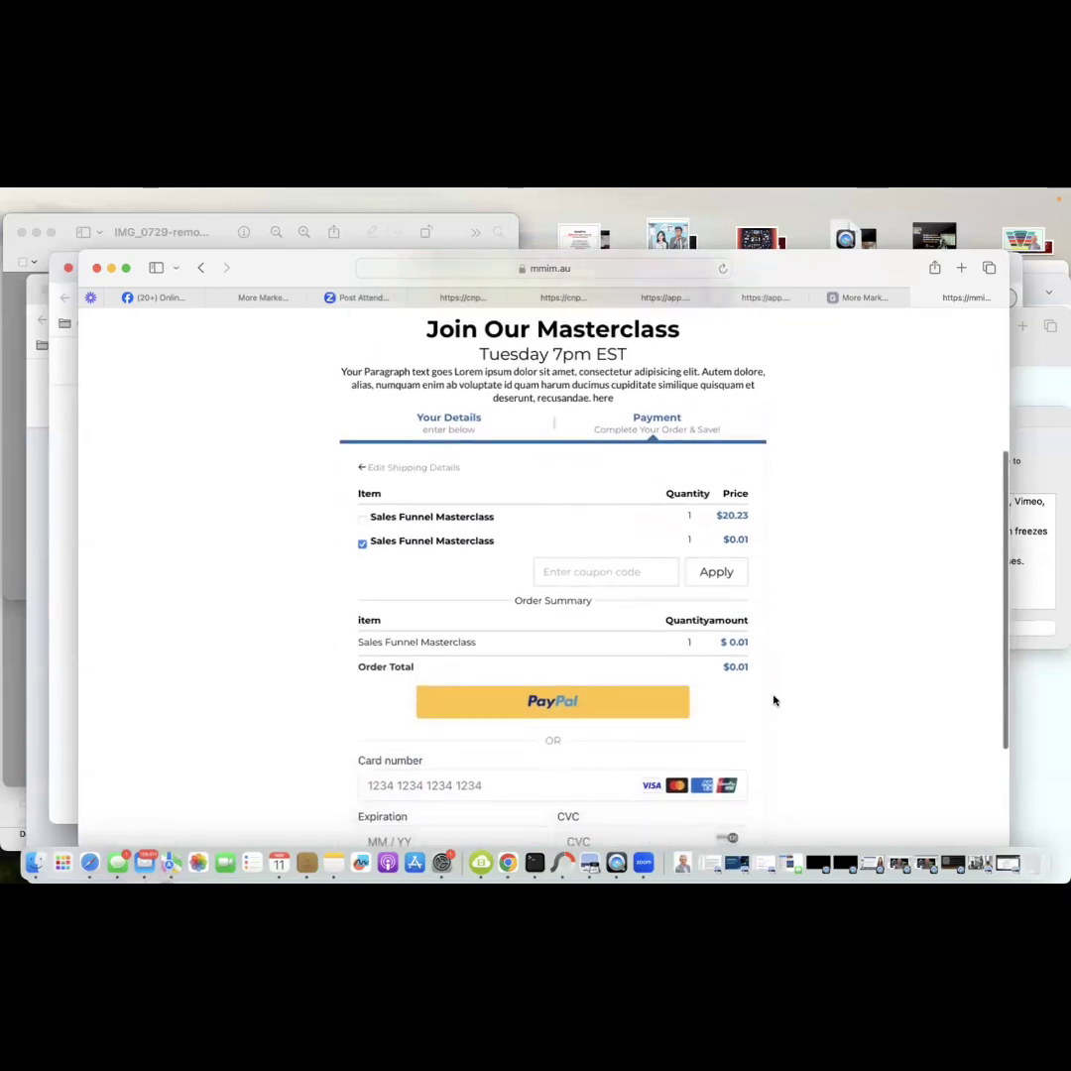
{"action": "scroll", "coordinate": [775, 701], "scroll_direction": "down", "scroll_amount": 3}
{"action": "scroll", "coordinate": [772, 700], "scroll_direction": "up", "scroll_amount": 10}
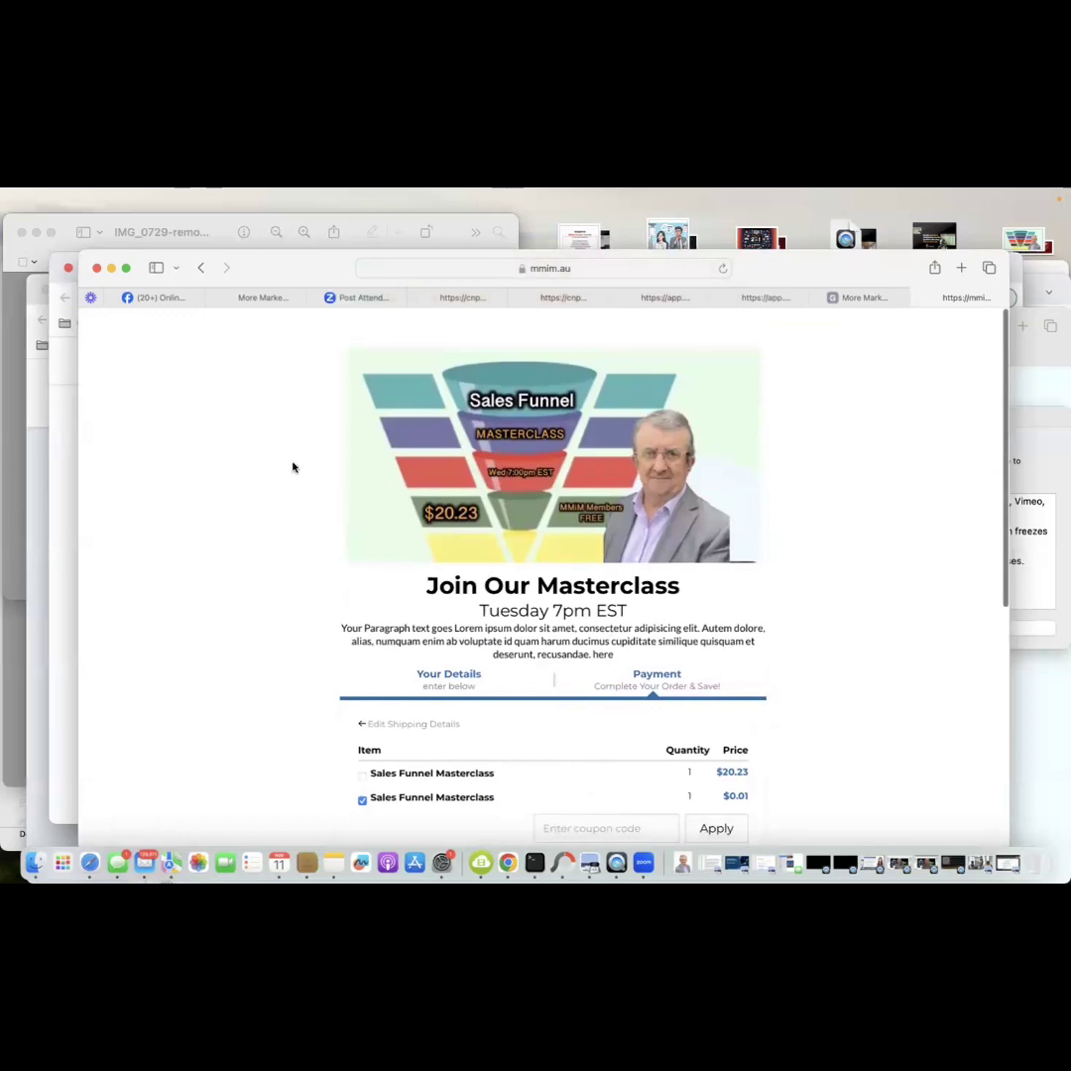
- Back in GoHighLevel's Workflows, create a folder named Sales Funnel Masterclass
{"action": "left_click", "coordinate": [865, 299]}
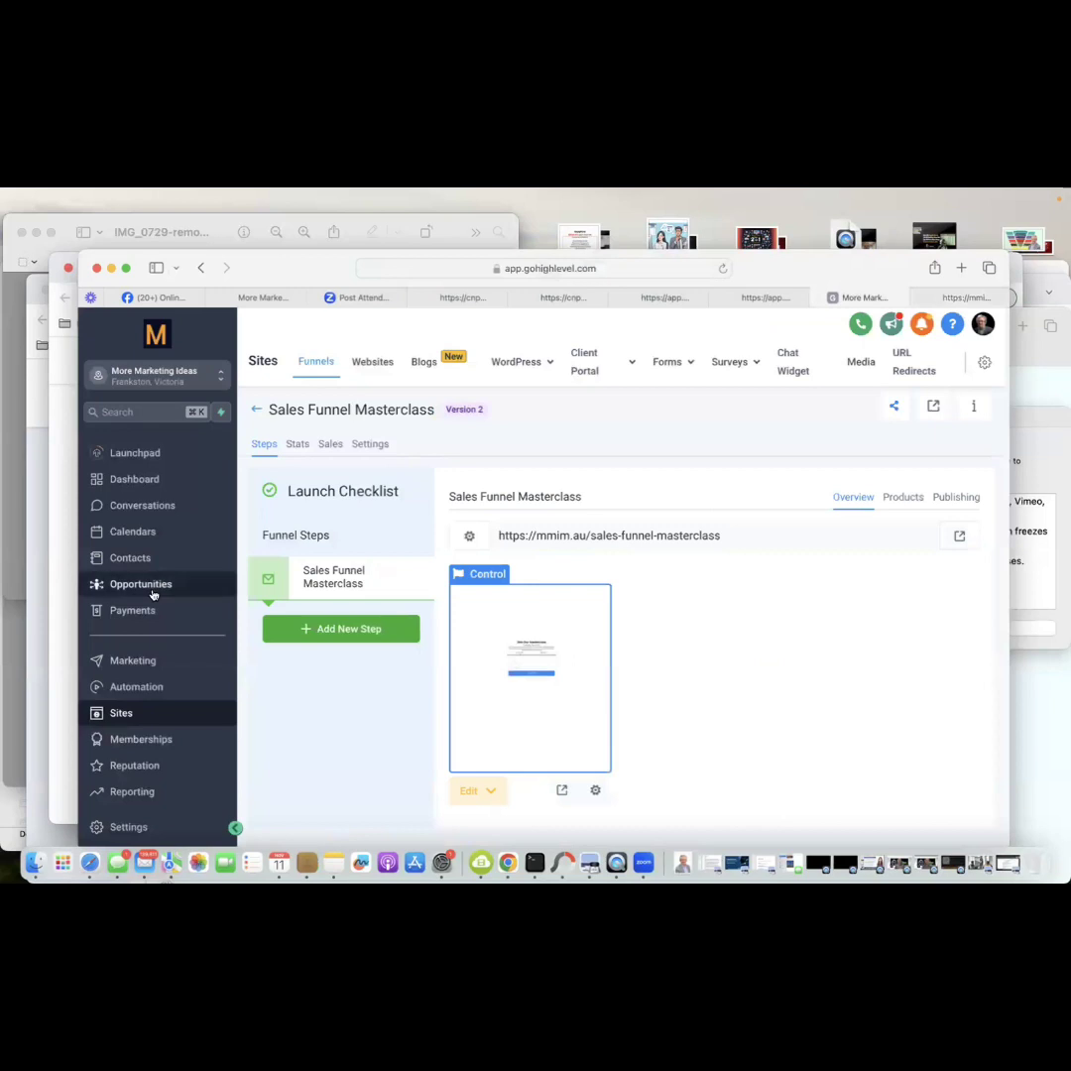
{"action": "left_click", "coordinate": [140, 689]}
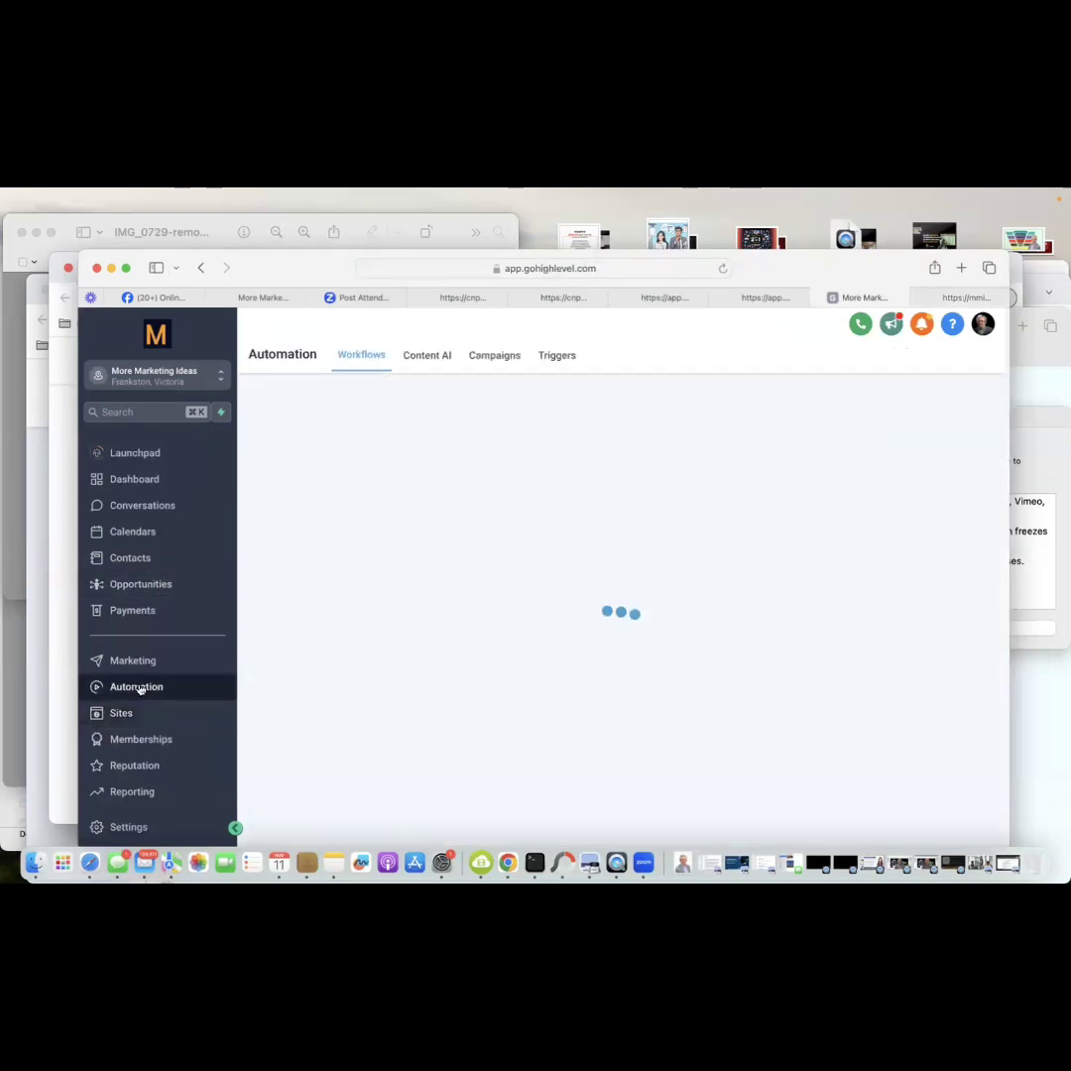
{"action": "left_click", "coordinate": [809, 412]}
{"action": "left_click", "coordinate": [491, 628]}
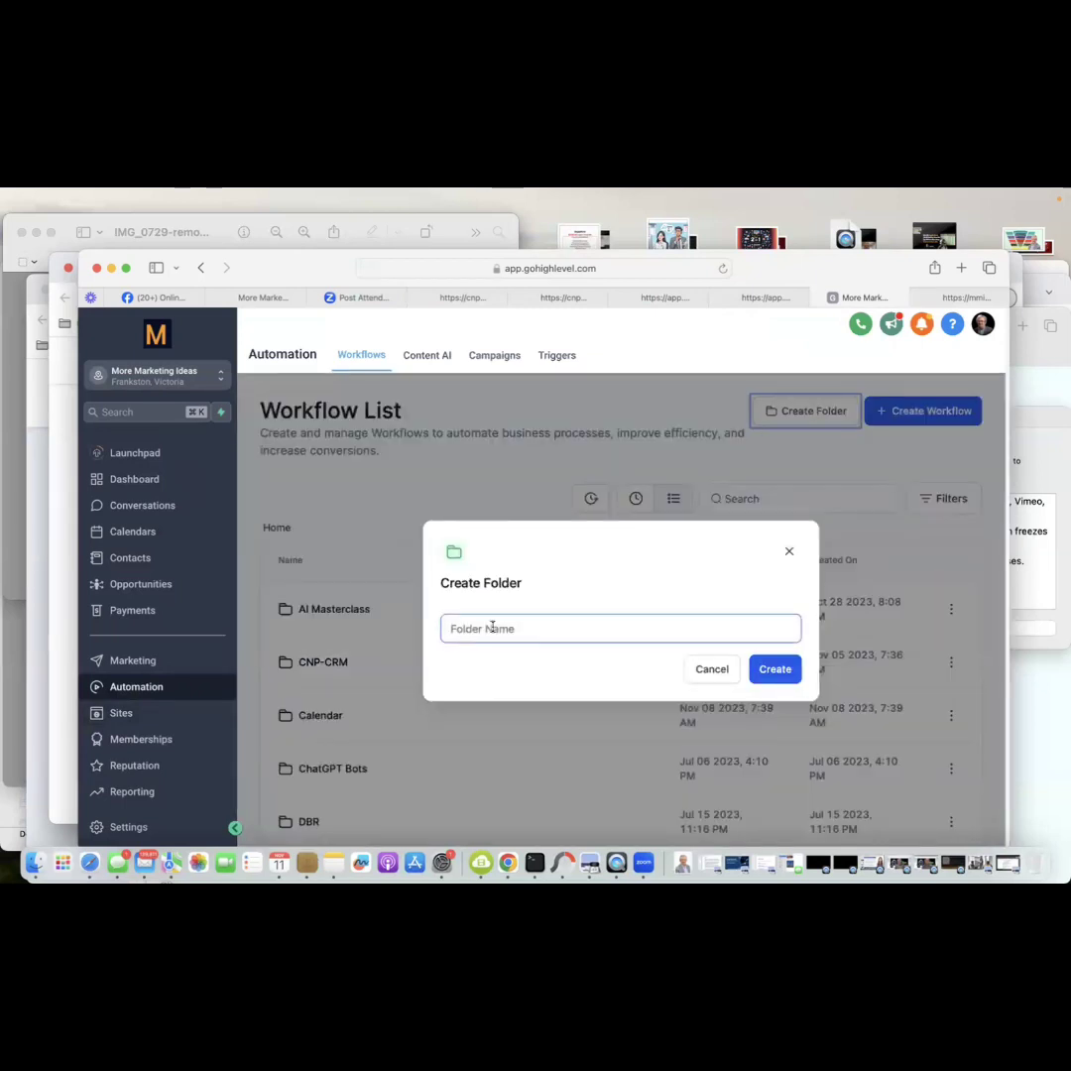
{"action": "type", "text": "Sales Funnel Masterclass"}
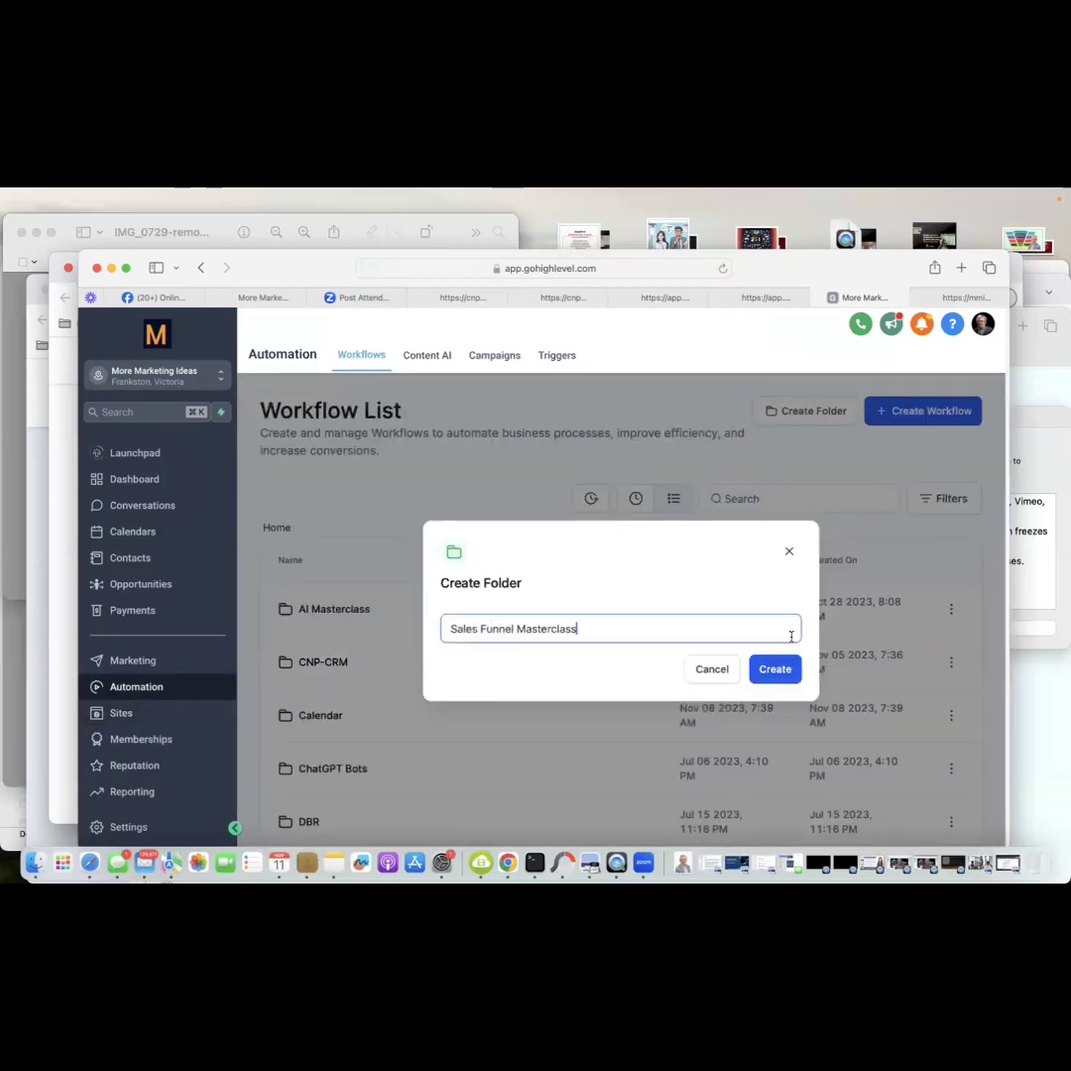
{"action": "left_click", "coordinate": [773, 669]}
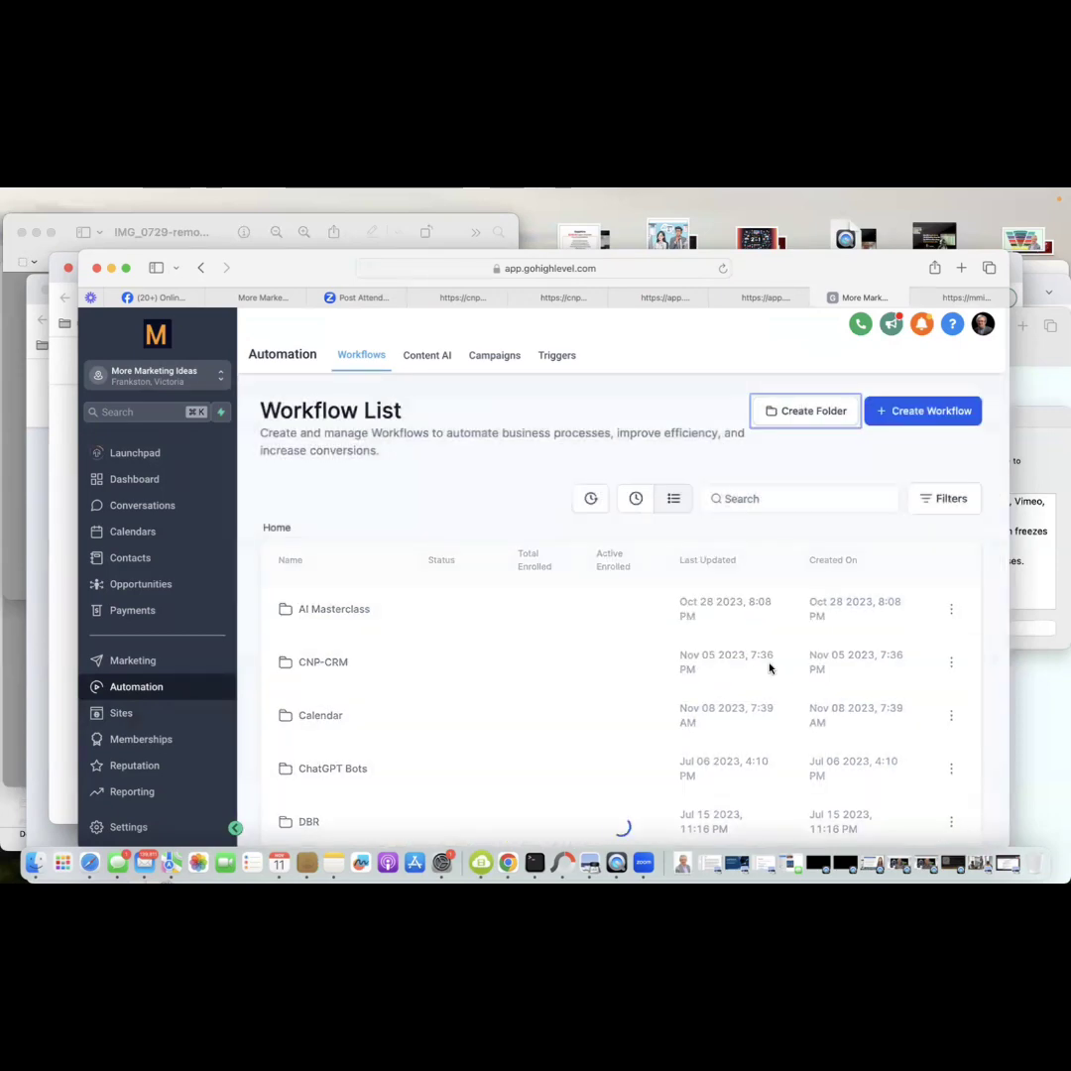
- Open the Sales Funnel Masterclass folder and start a new workflow from scratch
{"action": "scroll", "coordinate": [498, 682], "scroll_direction": "down", "scroll_amount": 5}
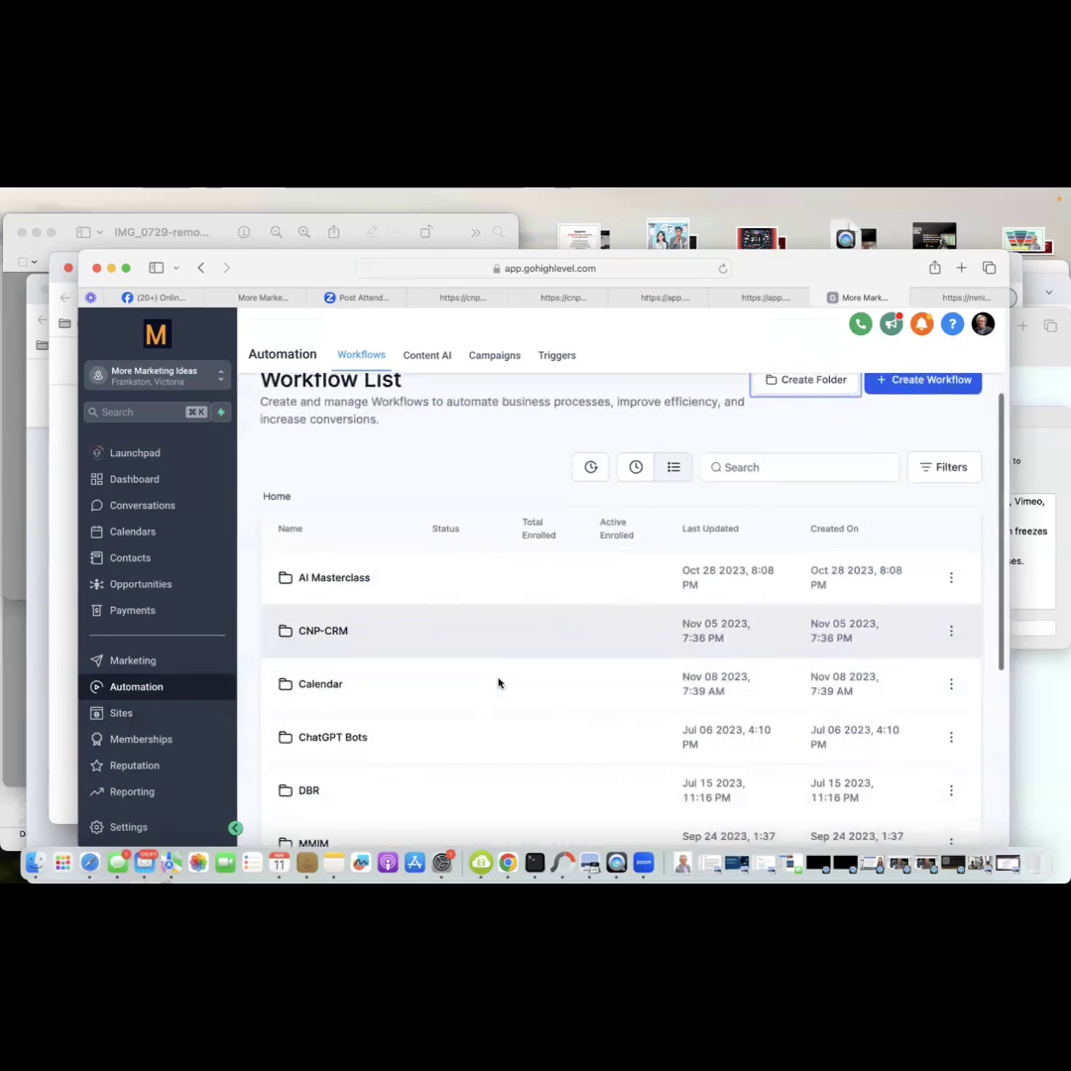
{"action": "scroll", "coordinate": [498, 683], "scroll_direction": "down", "scroll_amount": 2}
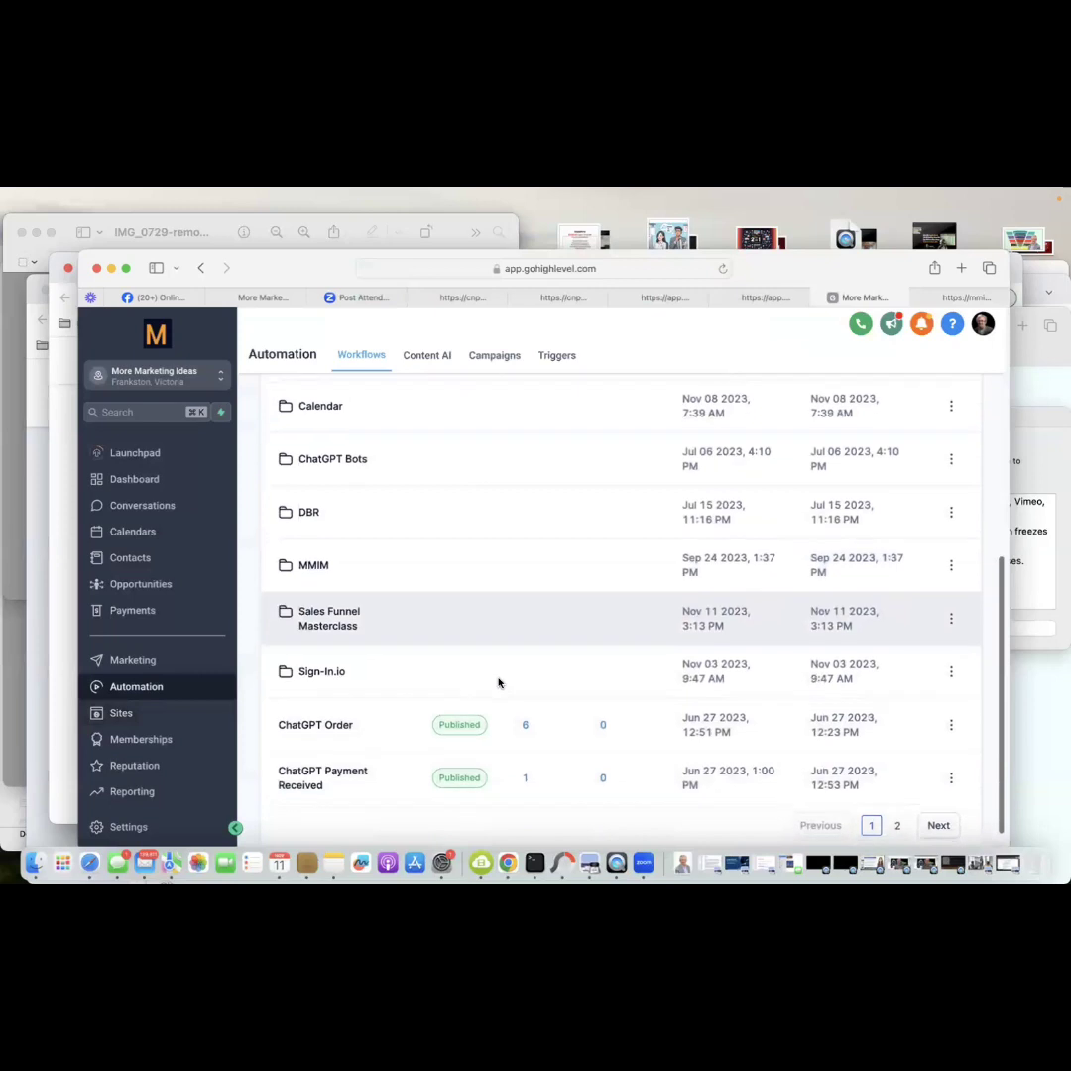
{"action": "left_click", "coordinate": [897, 801]}
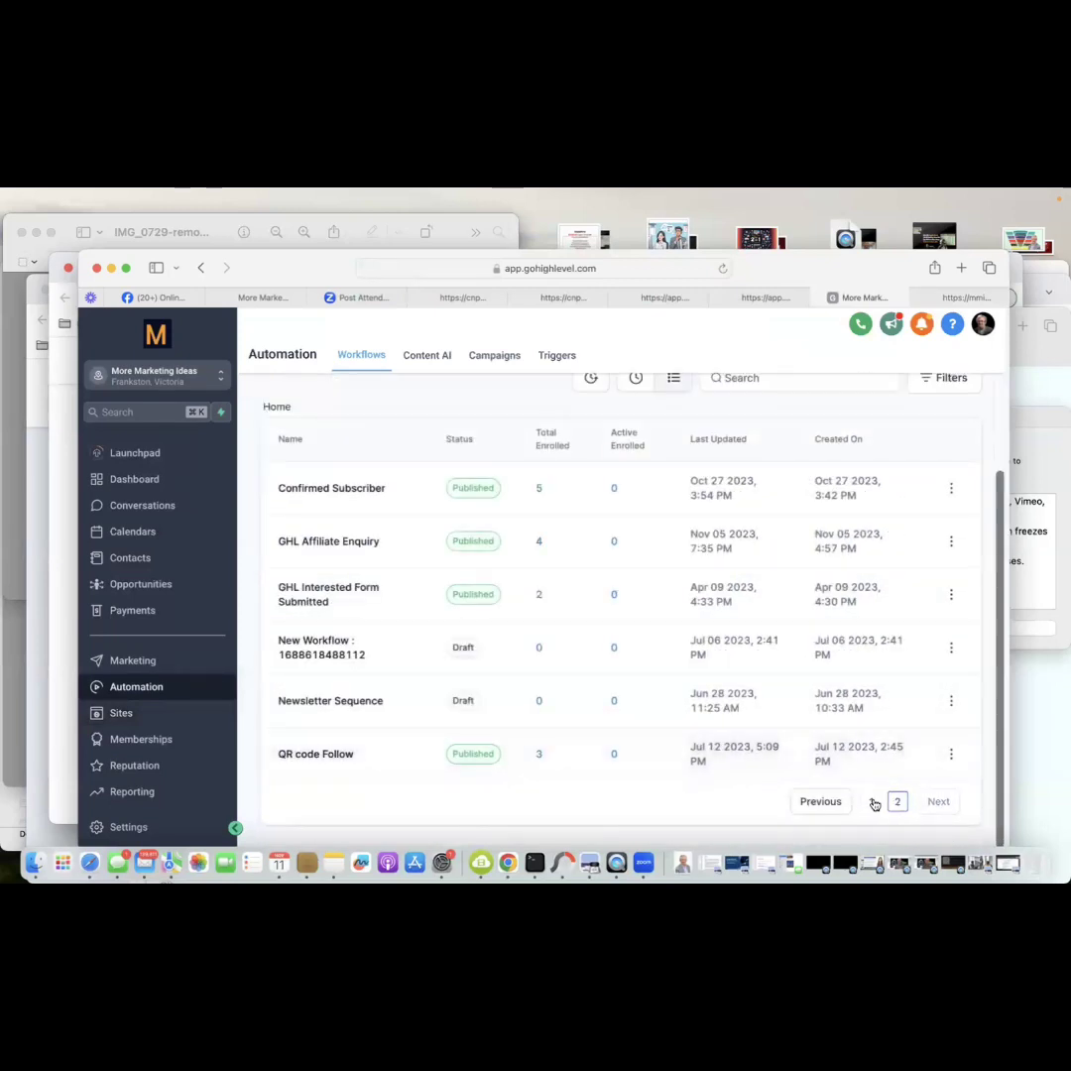
{"action": "left_click", "coordinate": [872, 801]}
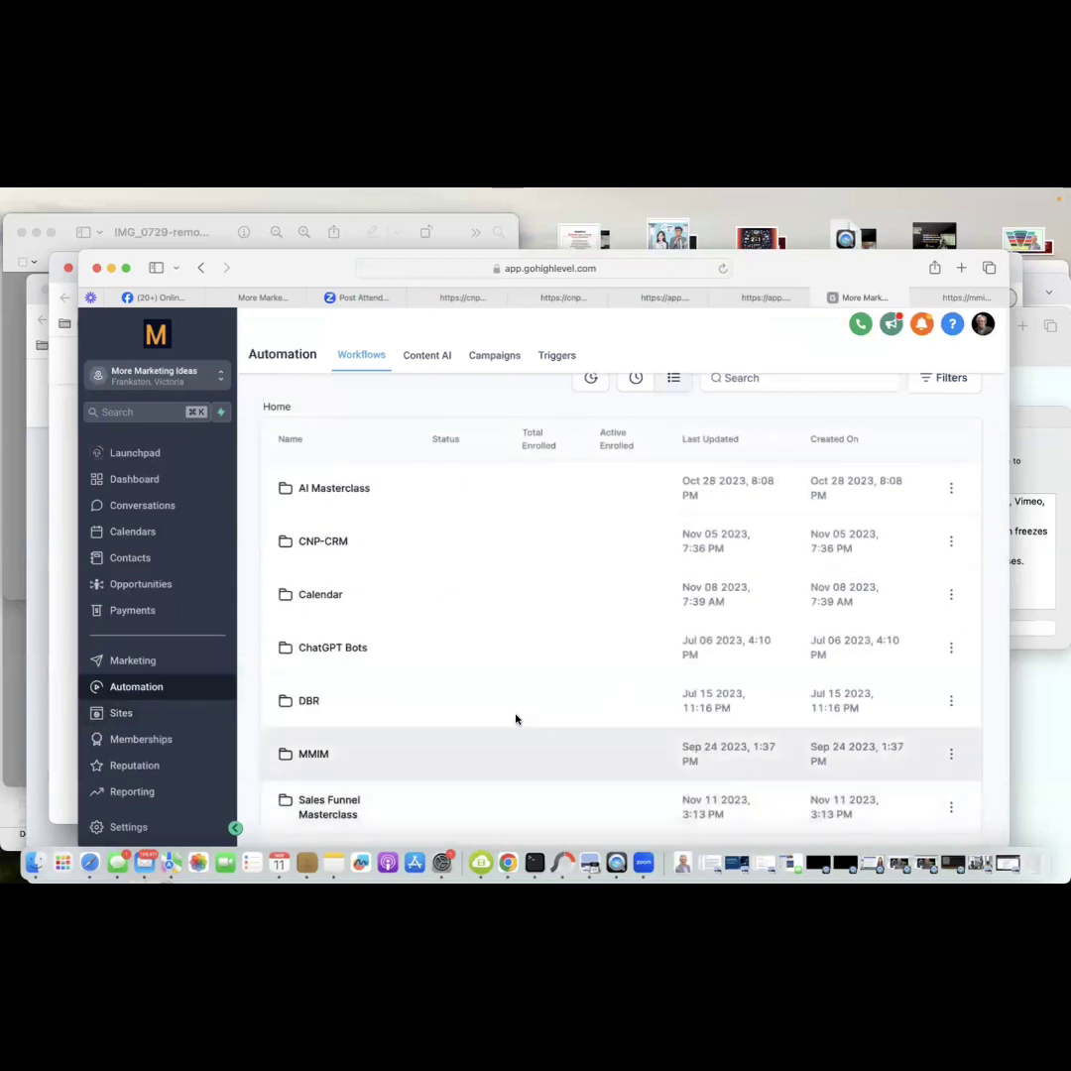
{"action": "scroll", "coordinate": [517, 717], "scroll_direction": "down", "scroll_amount": 1}
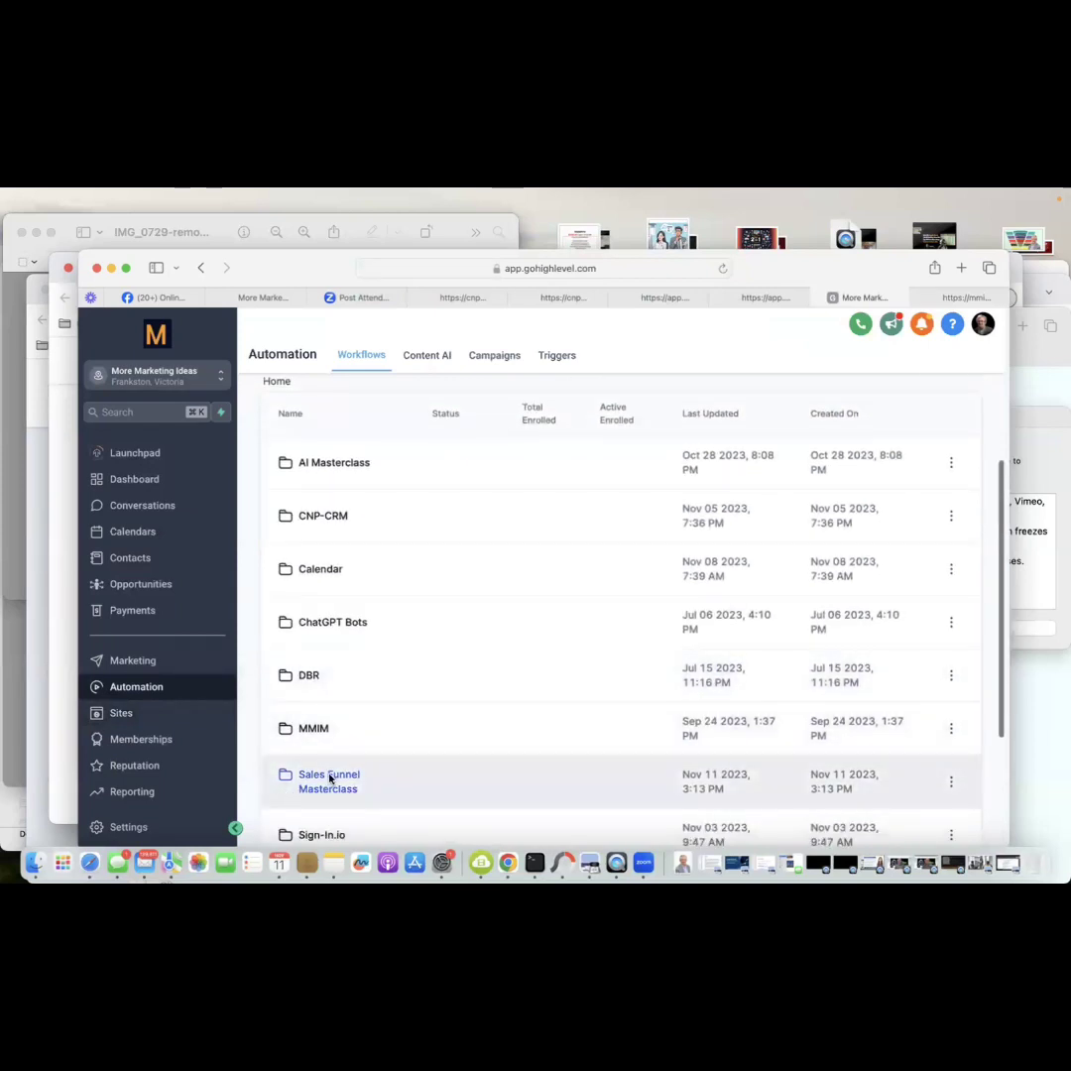
{"action": "left_click", "coordinate": [332, 780]}
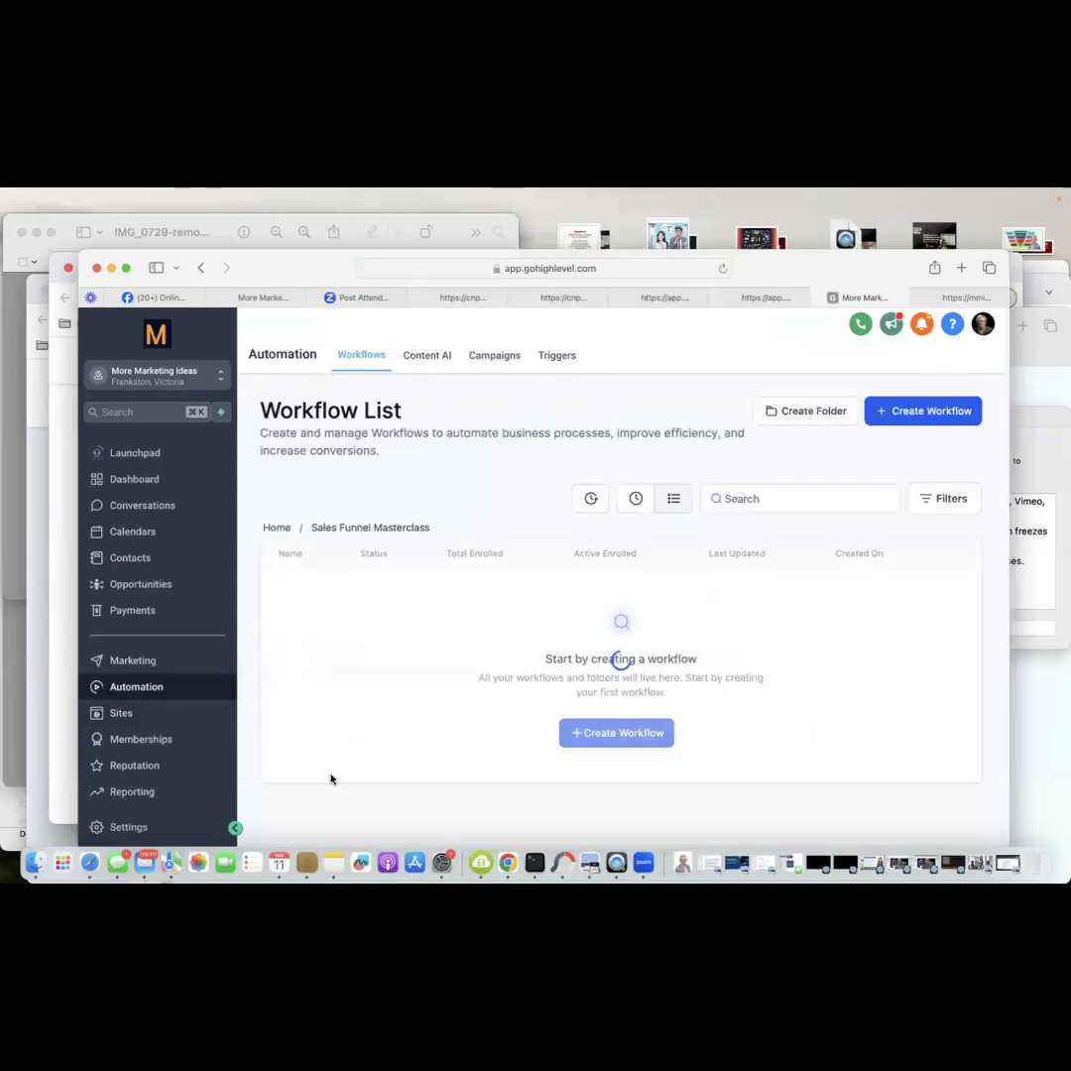
{"action": "left_click", "coordinate": [926, 412]}
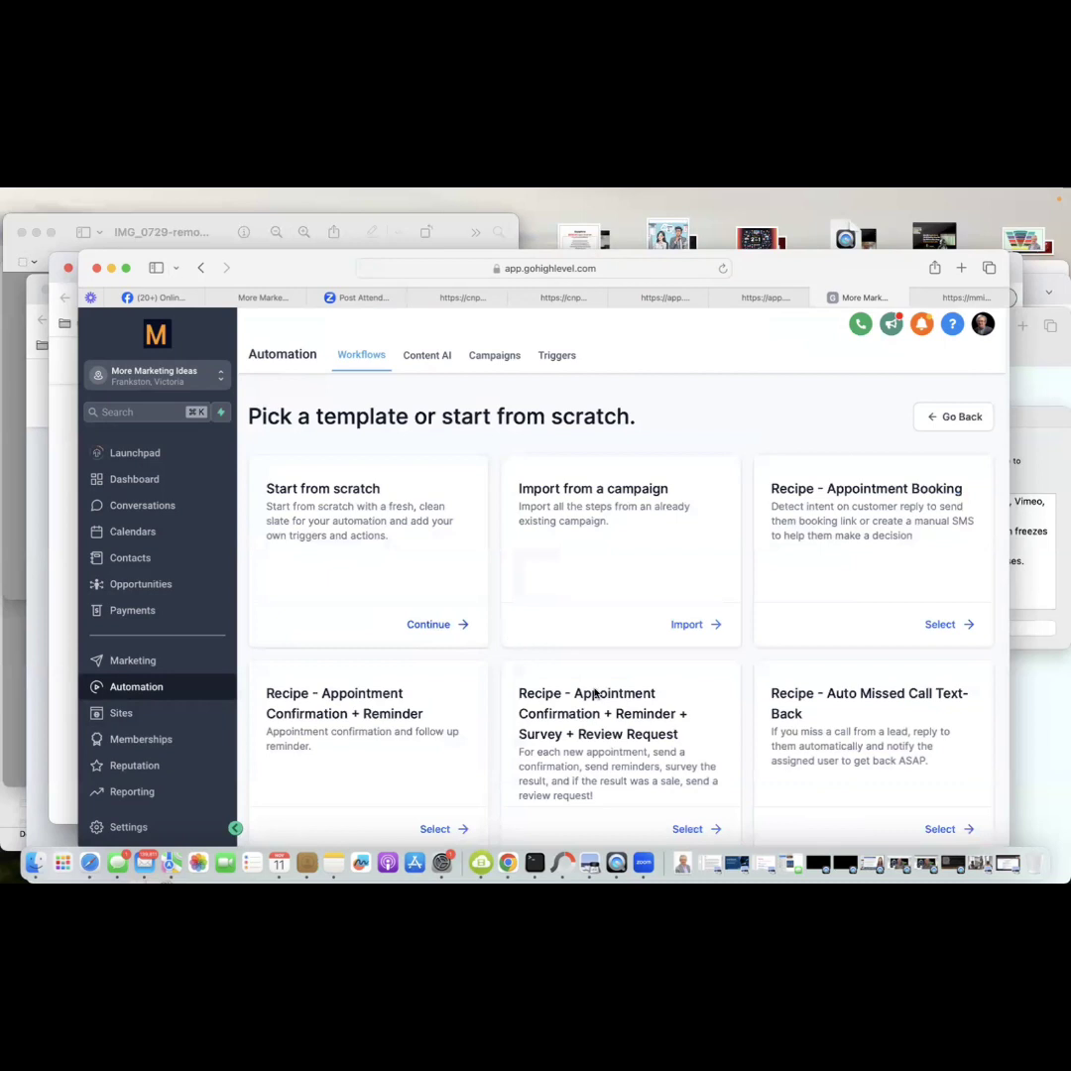
{"action": "left_click", "coordinate": [417, 626]}
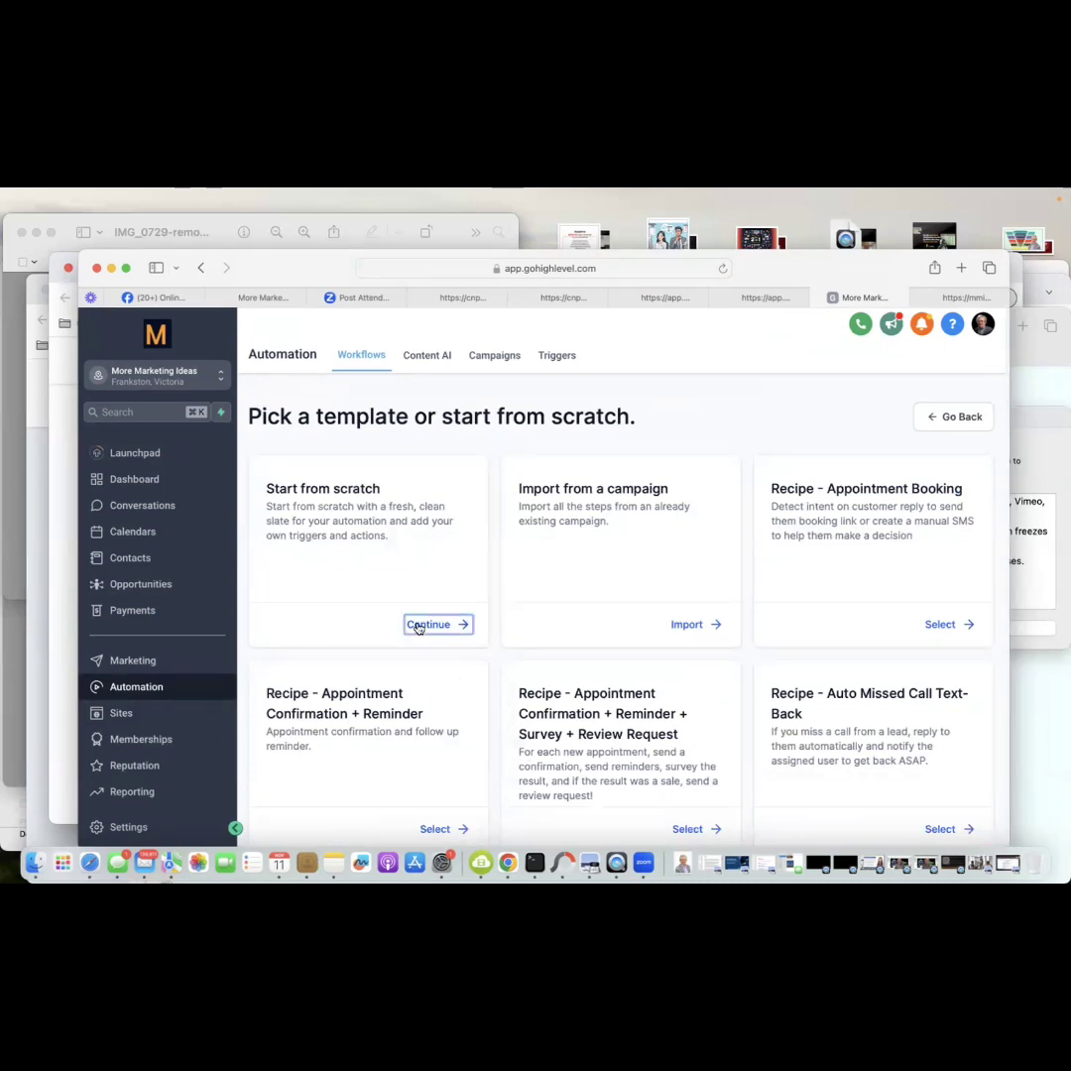
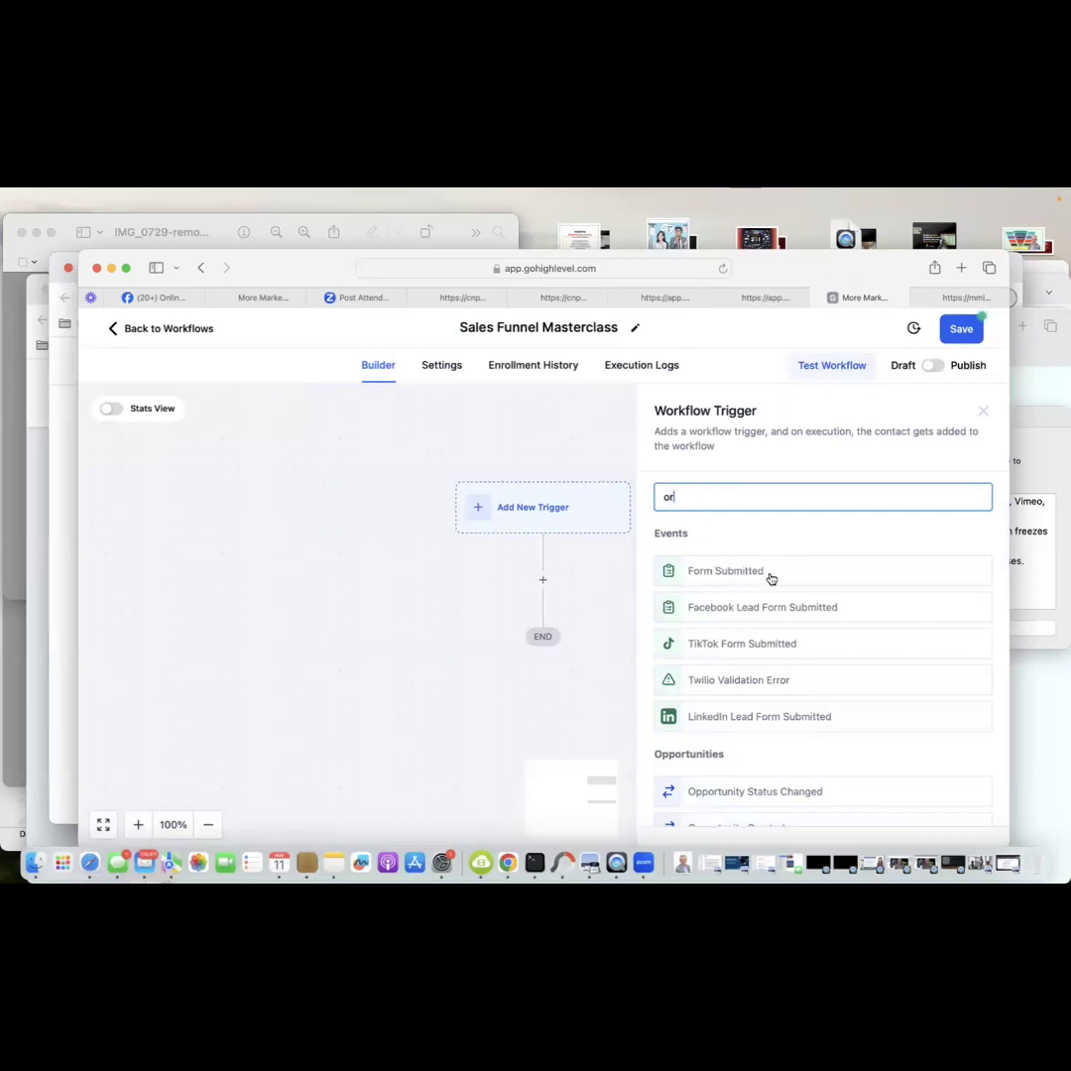
- Use Order Submitted as the trigger with a filter where Global Product Is
{"action": "type", "text": "de"}
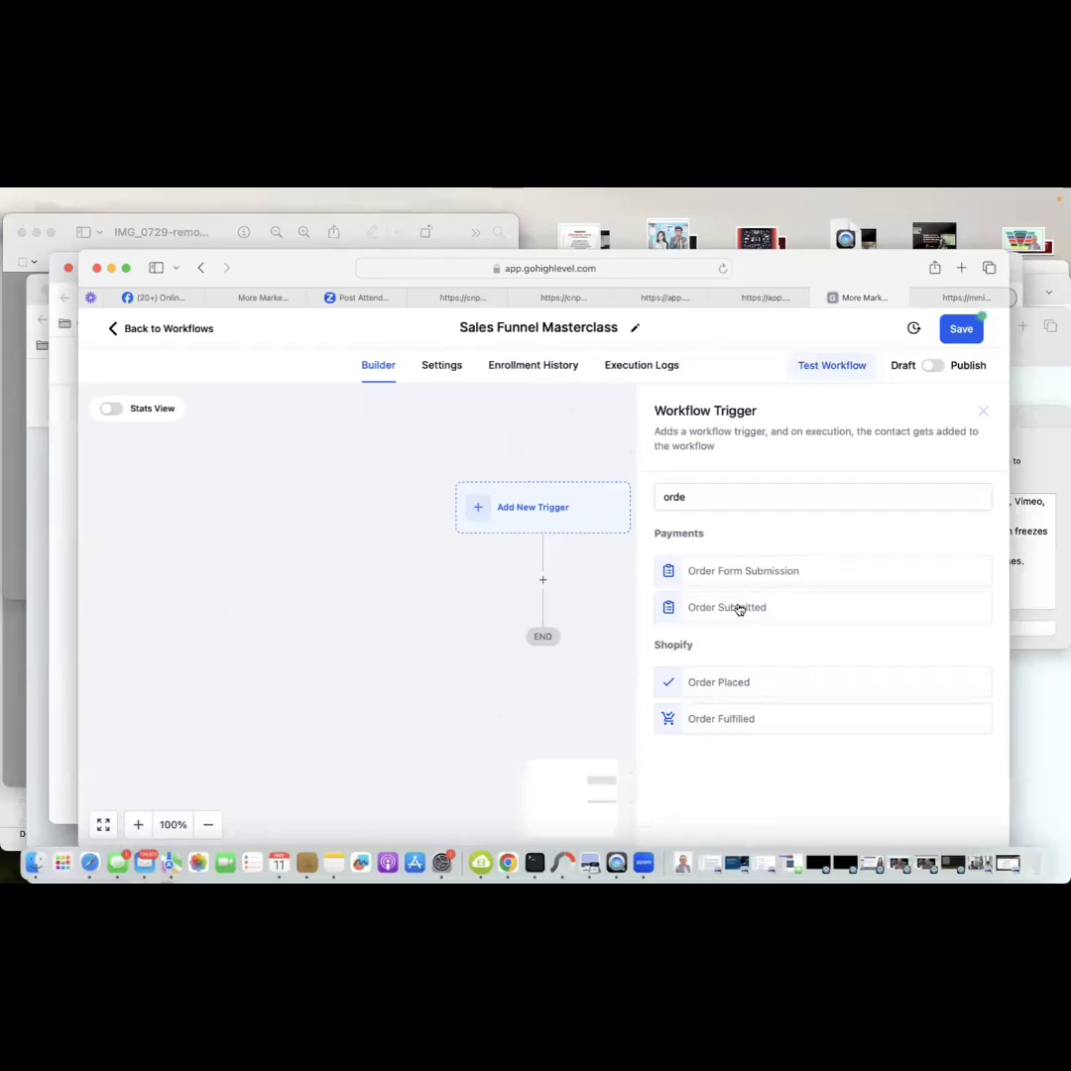
{"action": "left_click", "coordinate": [739, 608]}
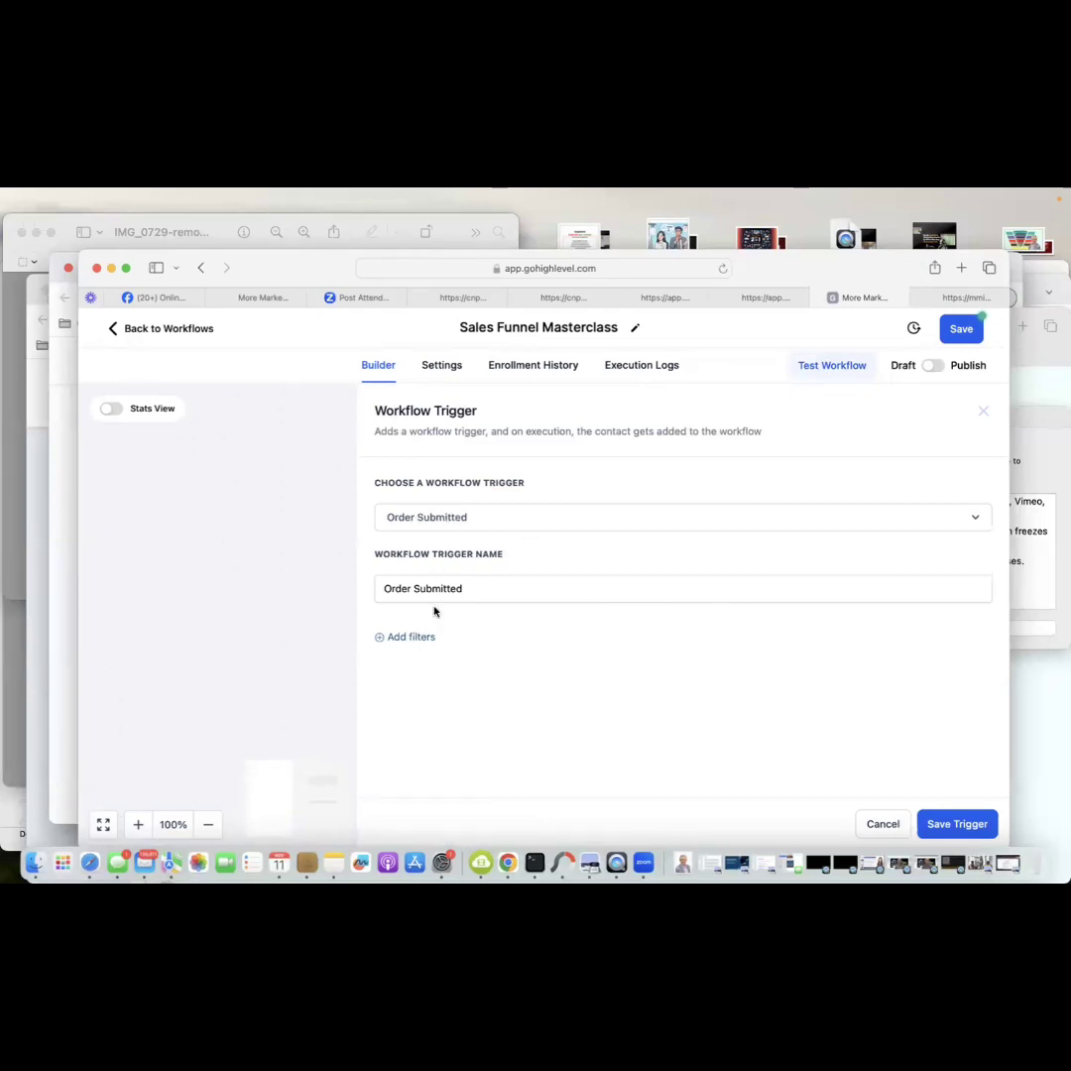
{"action": "left_click", "coordinate": [415, 638]}
{"action": "left_click", "coordinate": [880, 658]}
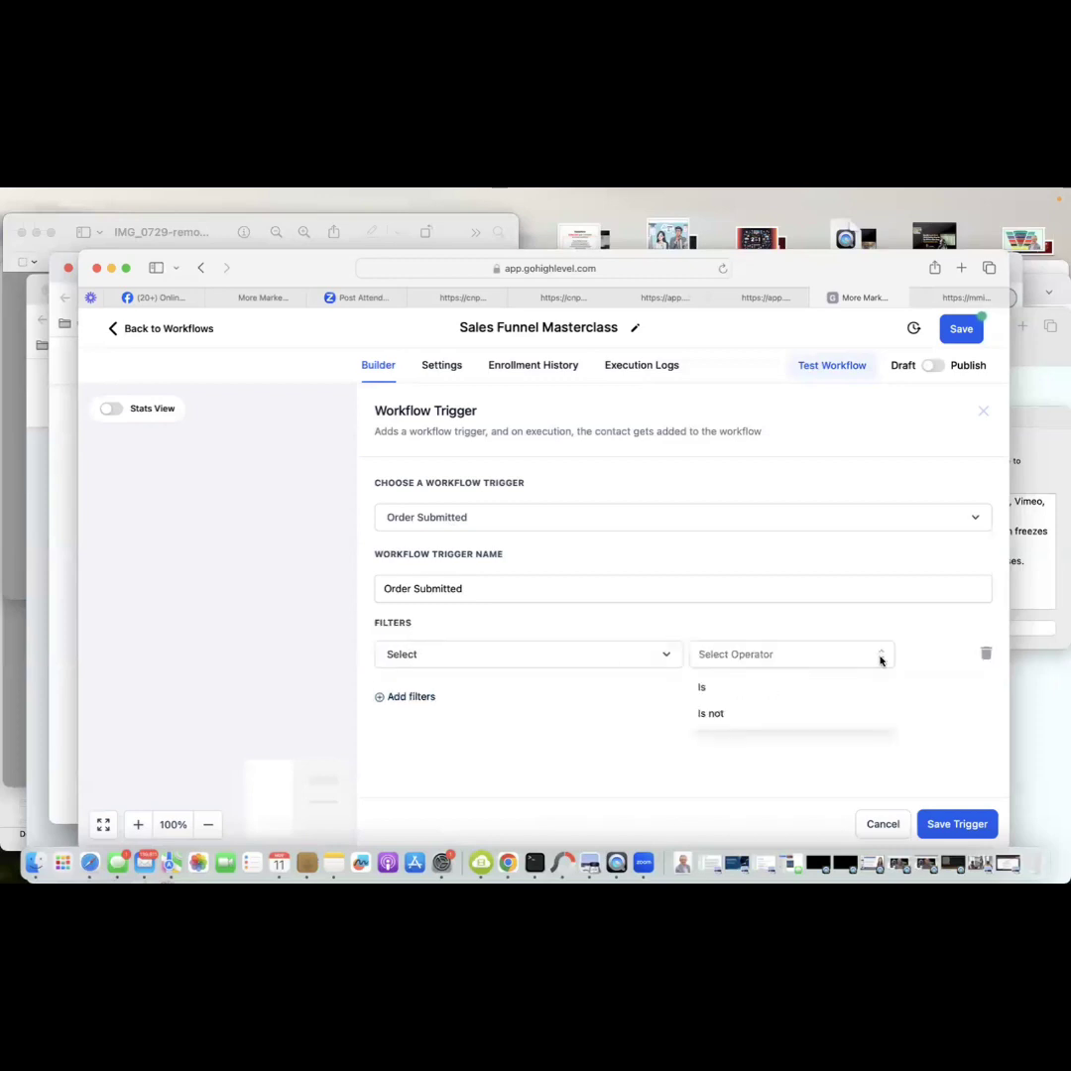
{"action": "left_click", "coordinate": [704, 688]}
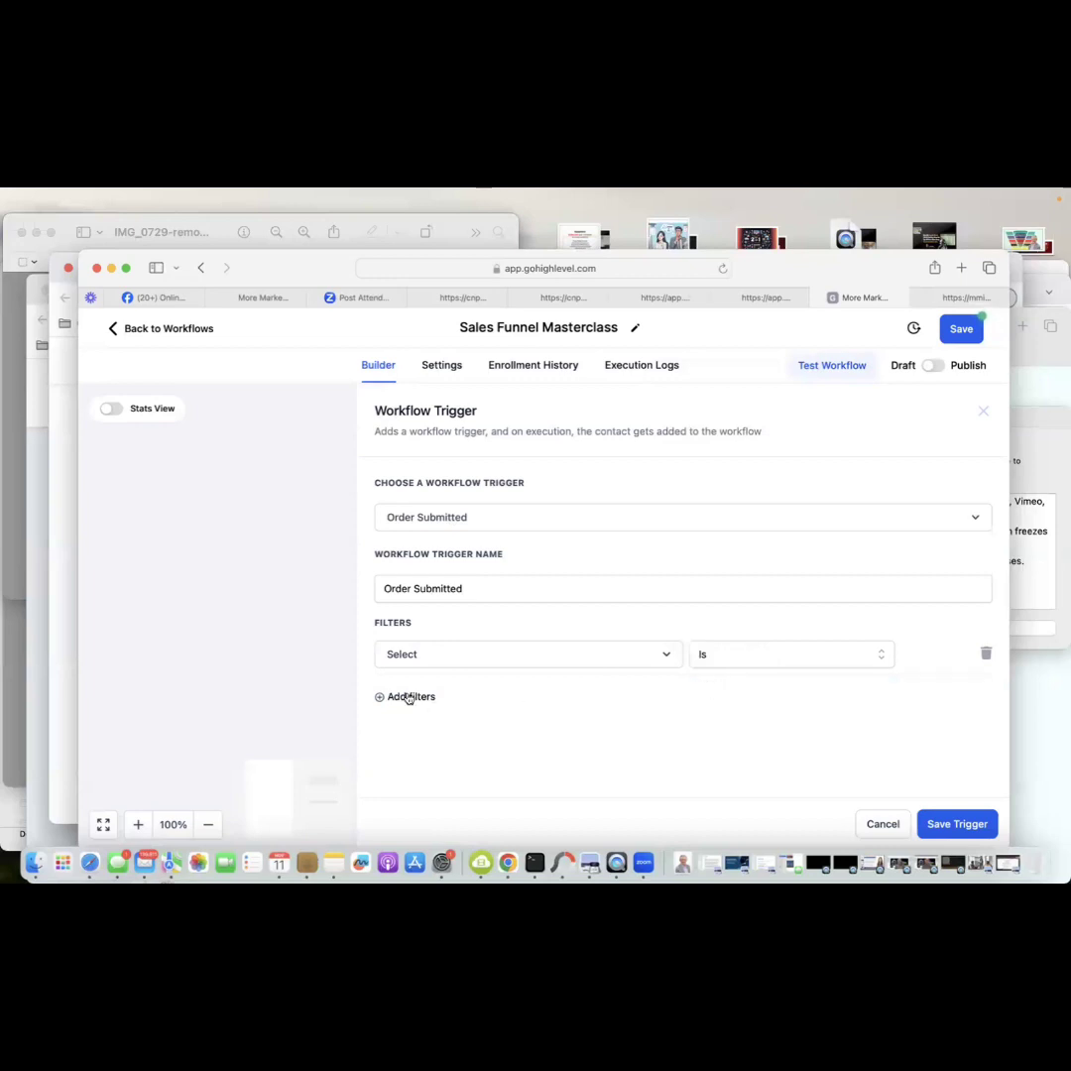
{"action": "left_click", "coordinate": [667, 655]}
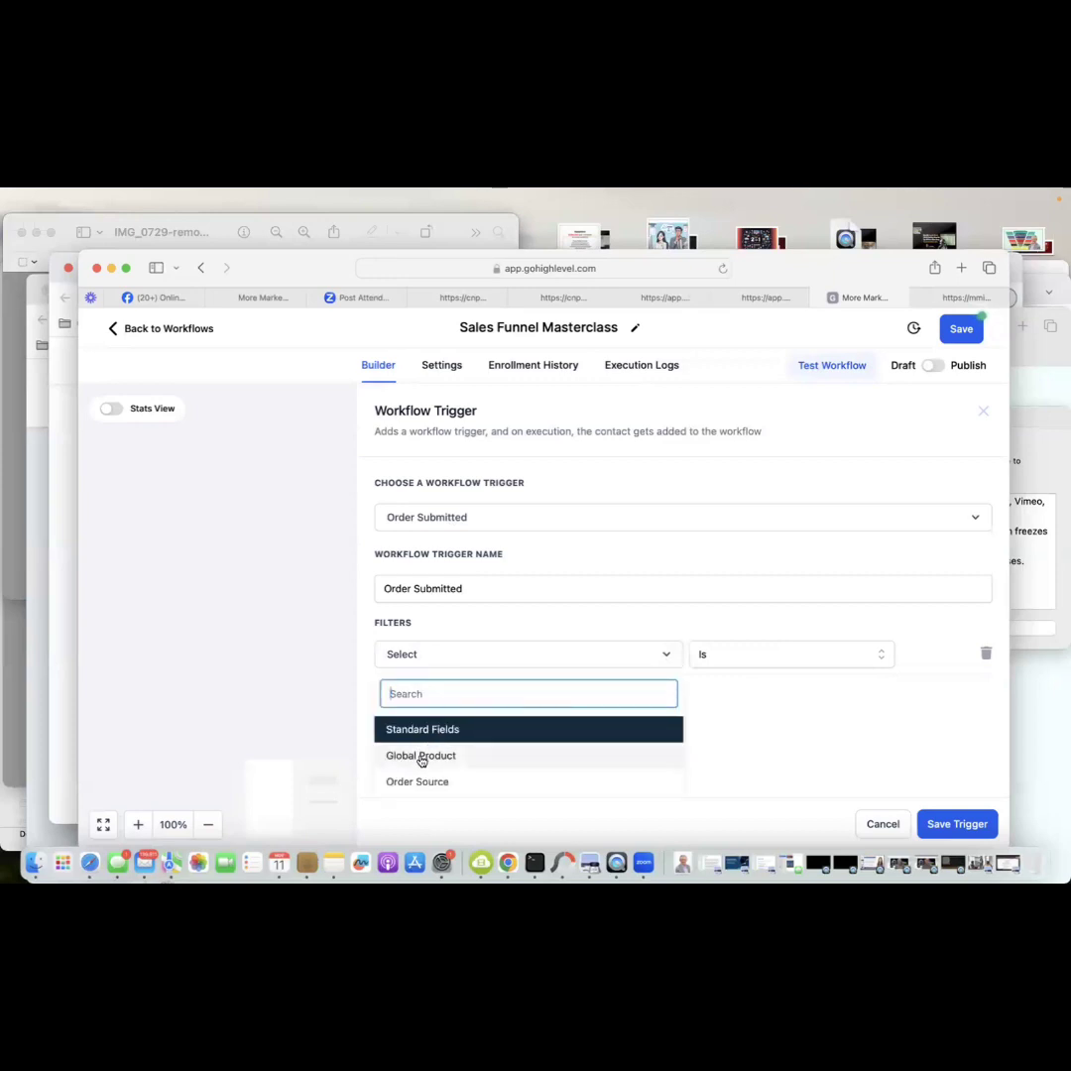
{"action": "left_click", "coordinate": [421, 757]}
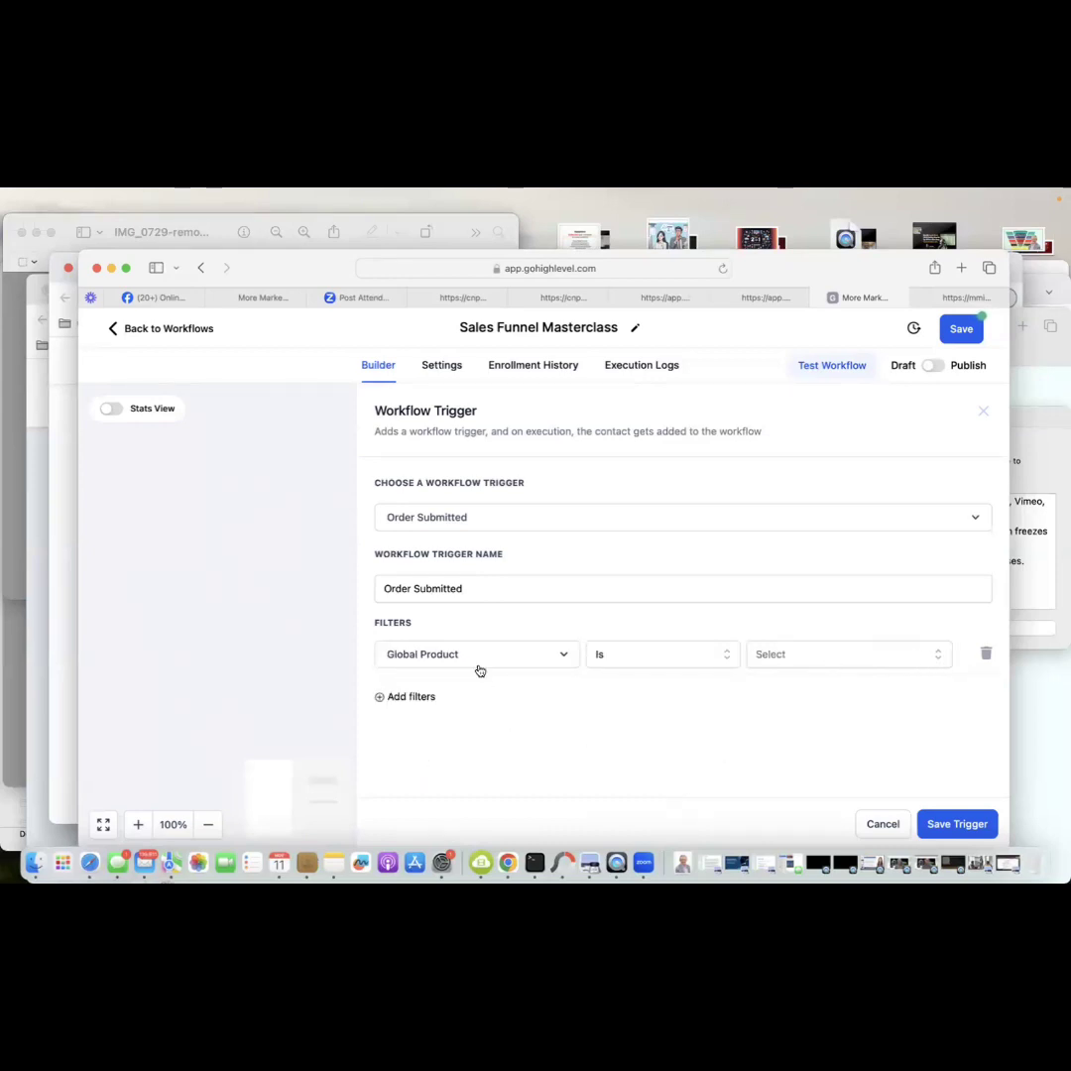
- Match the filter to the Sales Funnel Masterclass product and save the trigger
{"action": "left_click", "coordinate": [939, 657]}
{"action": "scroll", "coordinate": [871, 725], "scroll_direction": "down", "scroll_amount": 3}
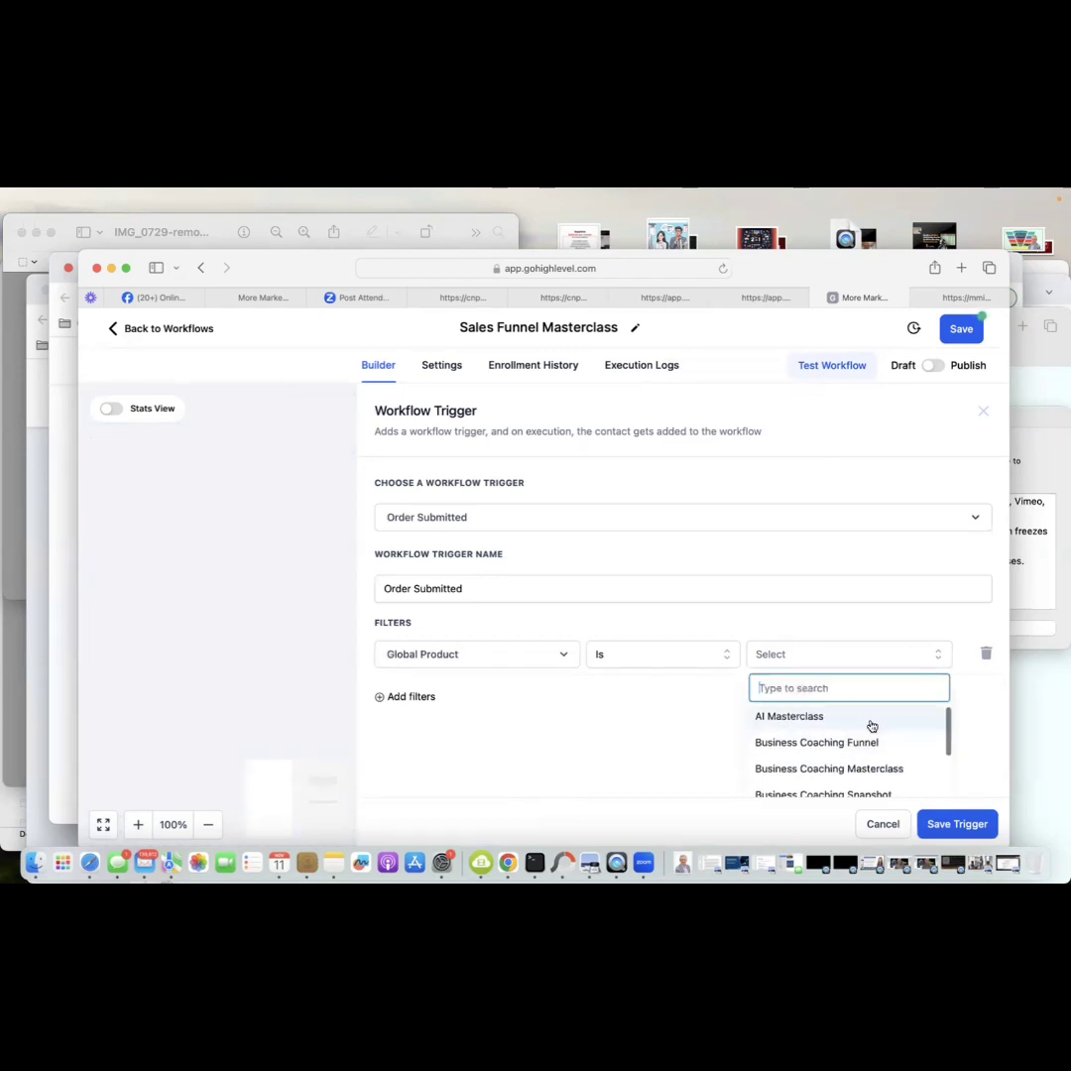
{"action": "scroll", "coordinate": [871, 726], "scroll_direction": "down", "scroll_amount": 5}
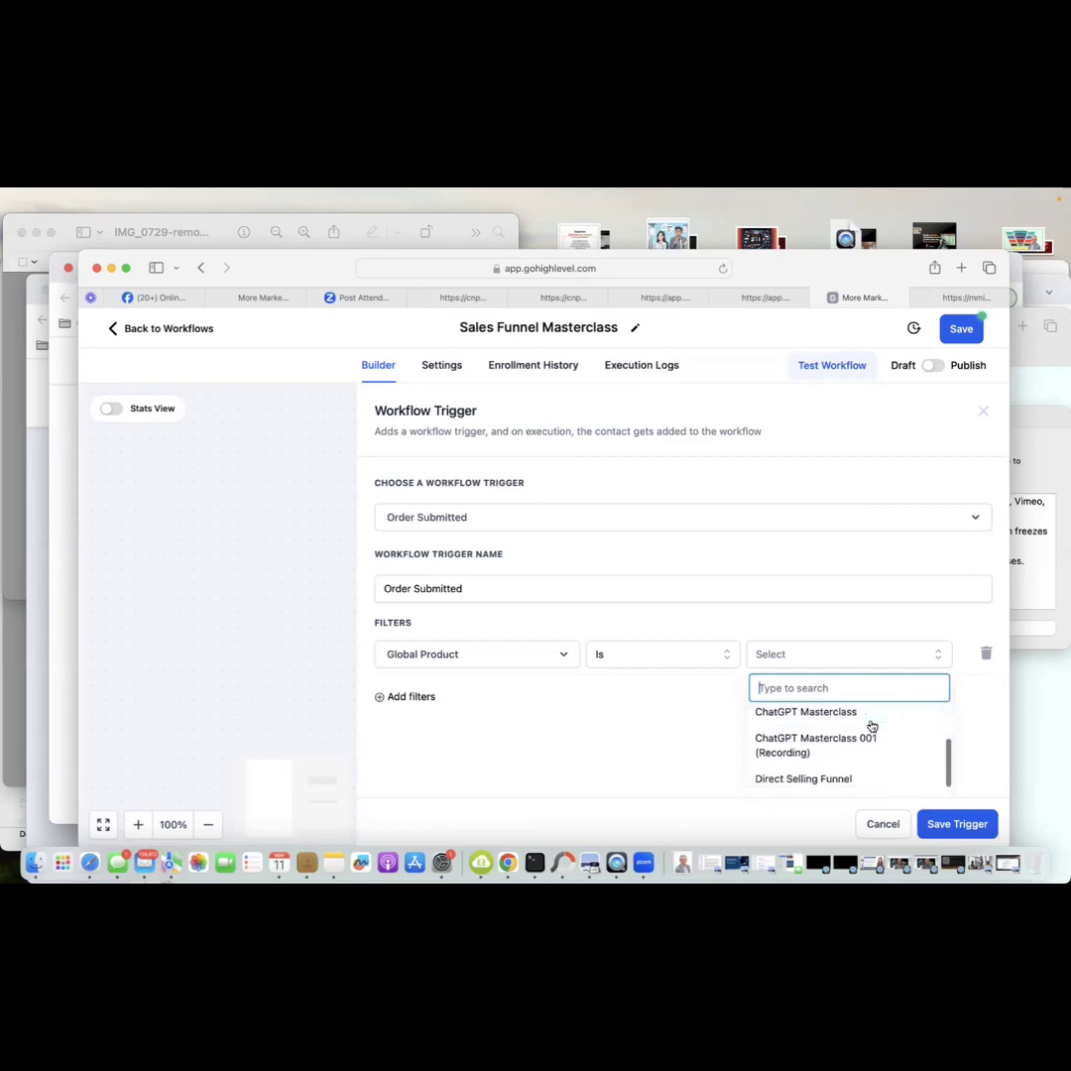
{"action": "scroll", "coordinate": [870, 726], "scroll_direction": "down", "scroll_amount": 4}
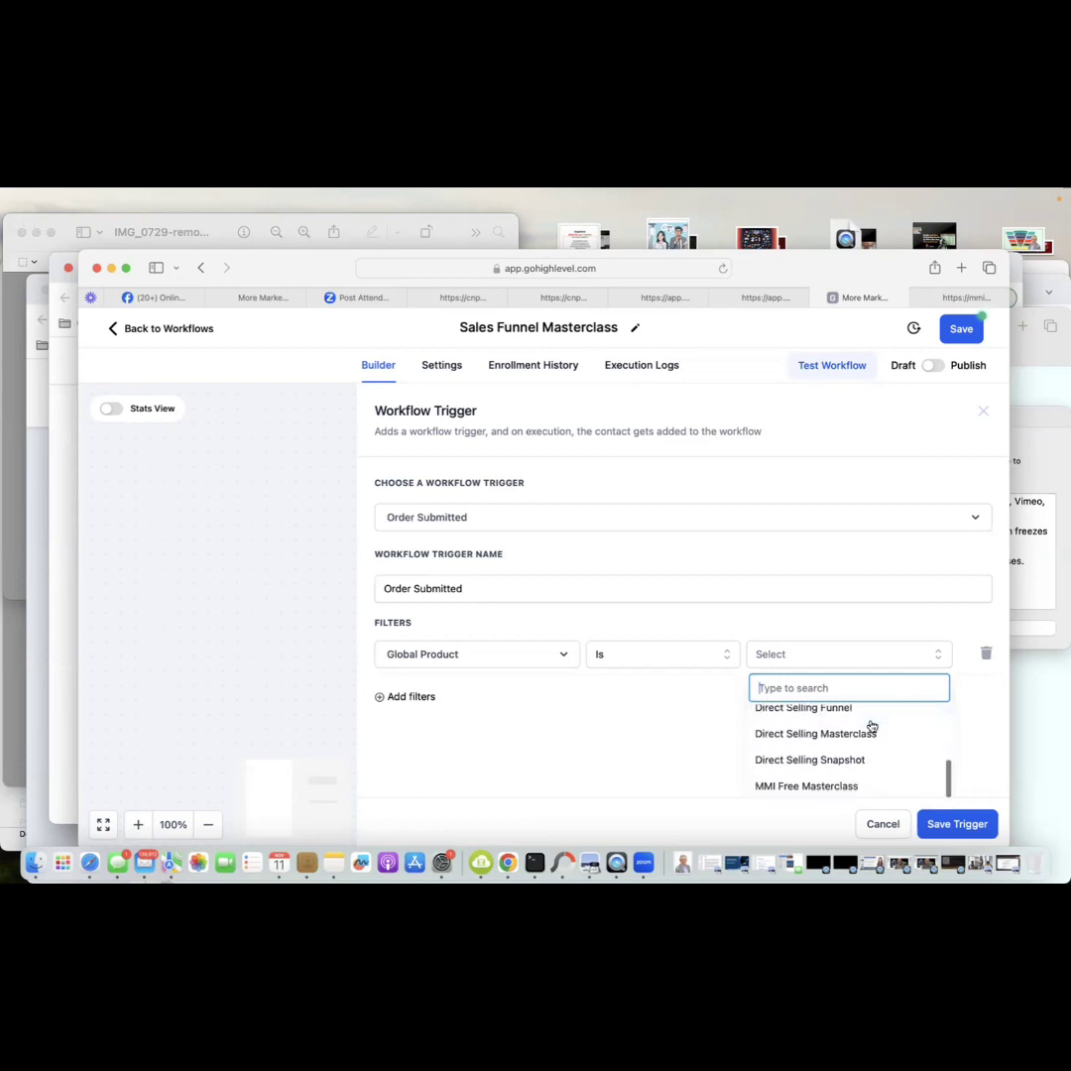
{"action": "scroll", "coordinate": [870, 726], "scroll_direction": "down", "scroll_amount": 5}
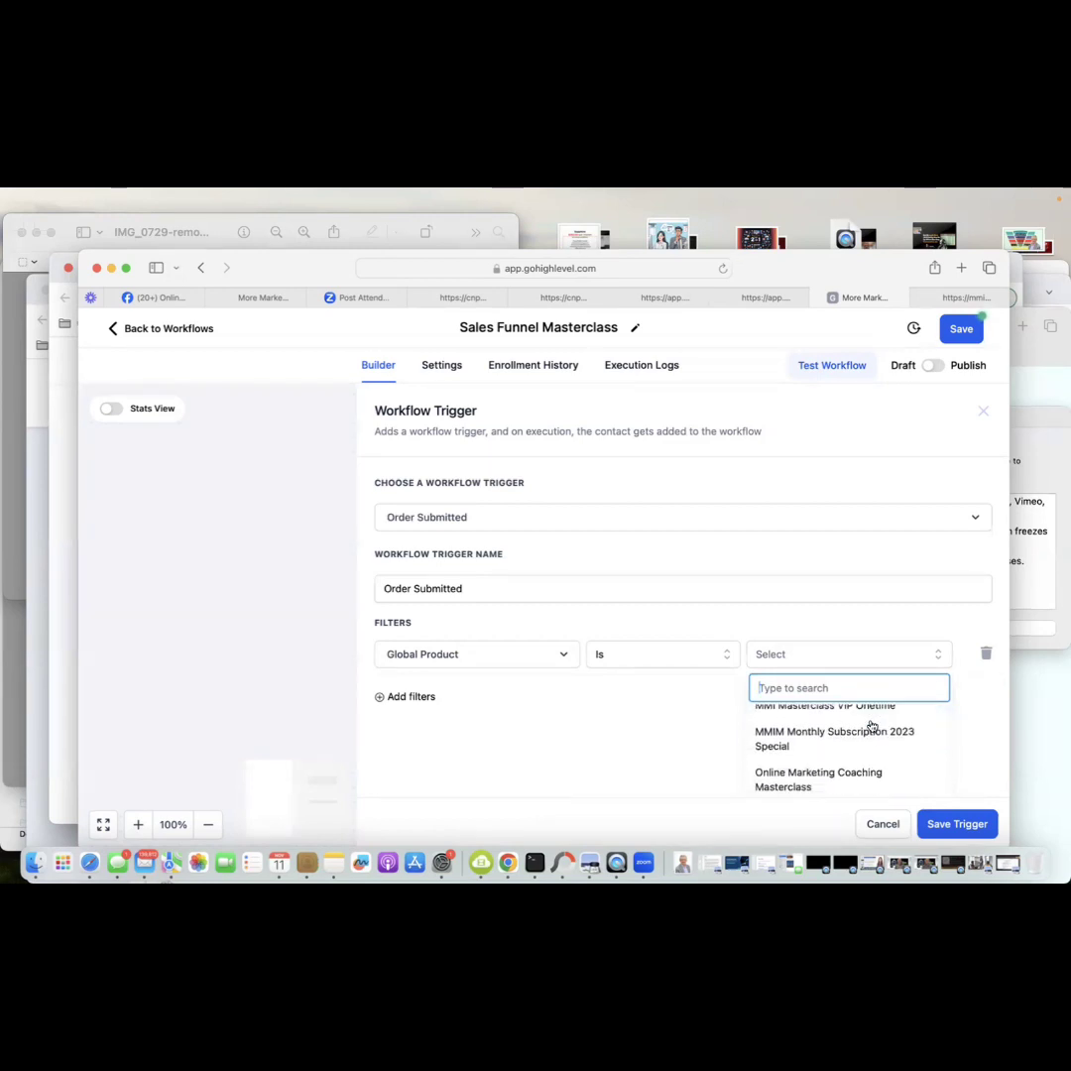
{"action": "scroll", "coordinate": [871, 726], "scroll_direction": "down", "scroll_amount": 3}
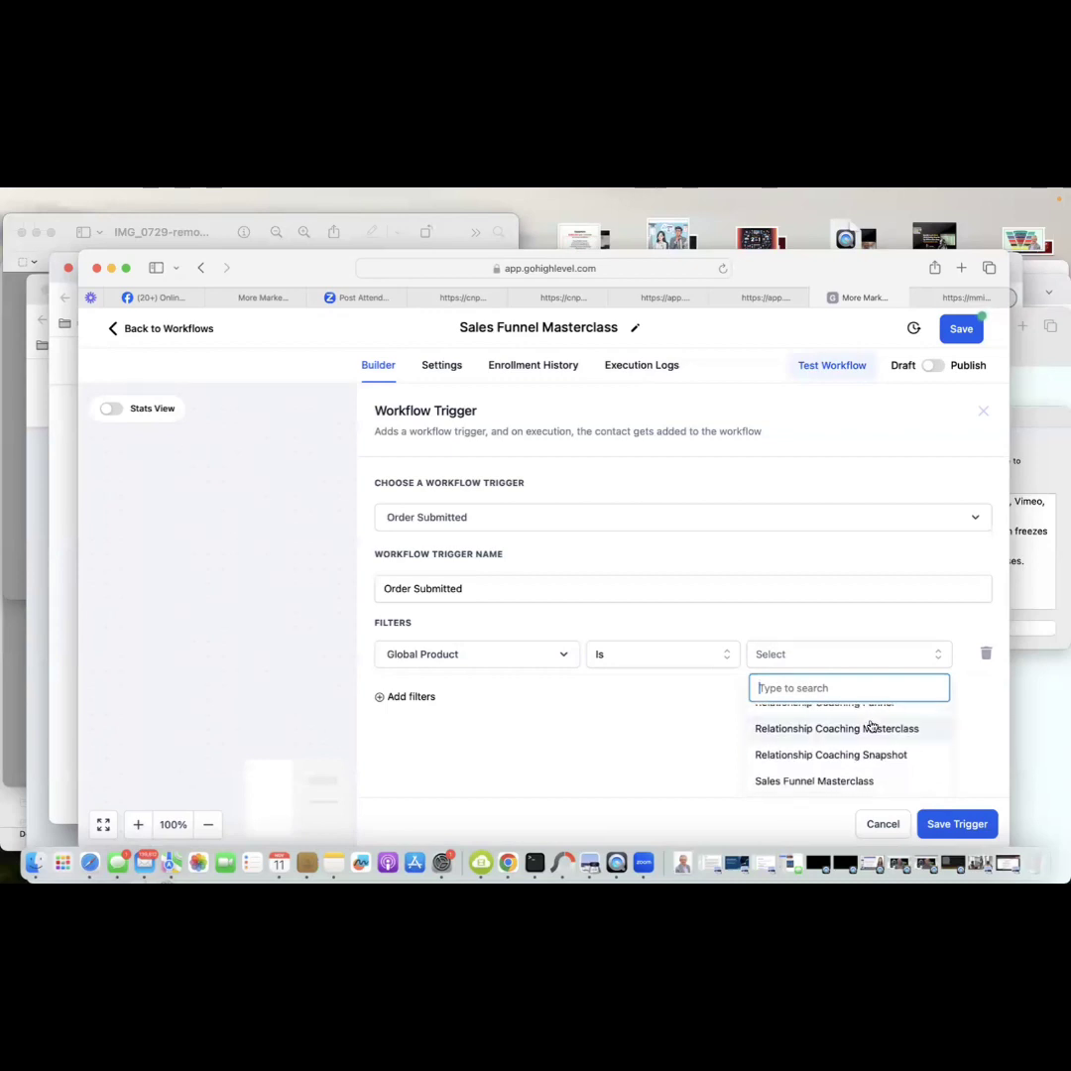
{"action": "left_click", "coordinate": [814, 782]}
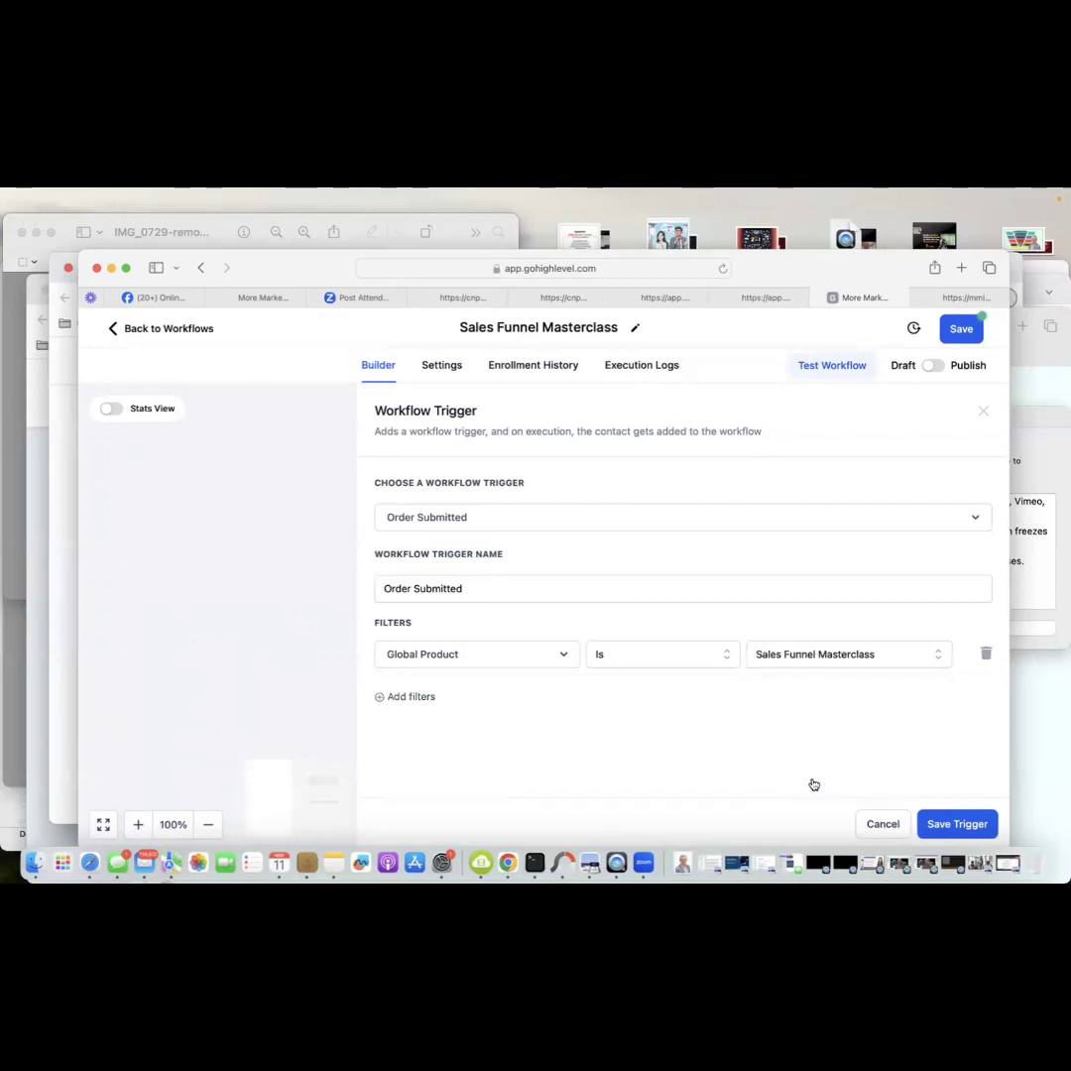
{"action": "left_click", "coordinate": [948, 826]}
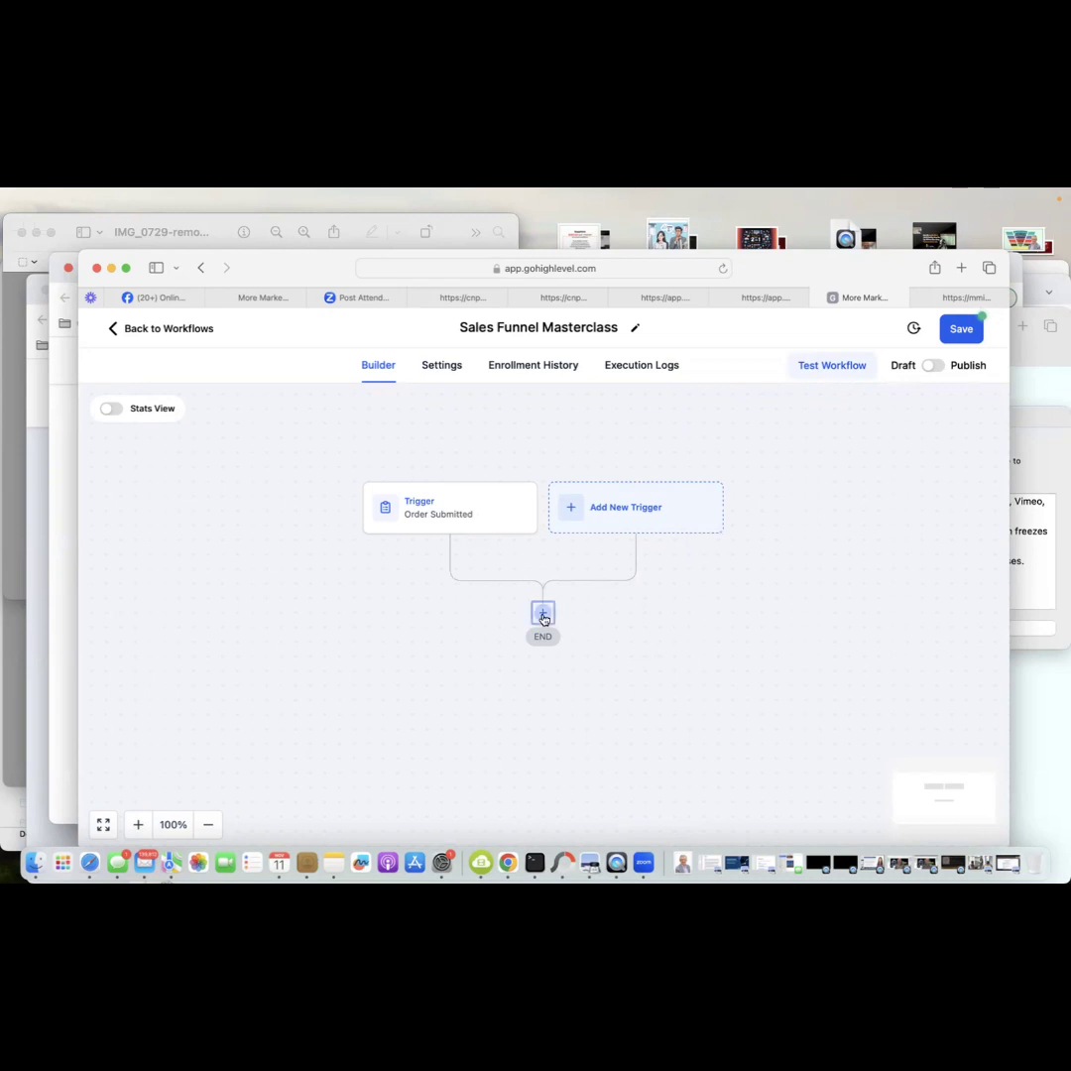
- Add an Assign To User action that assigns contacts to the selected team member
{"action": "left_click", "coordinate": [542, 613]}
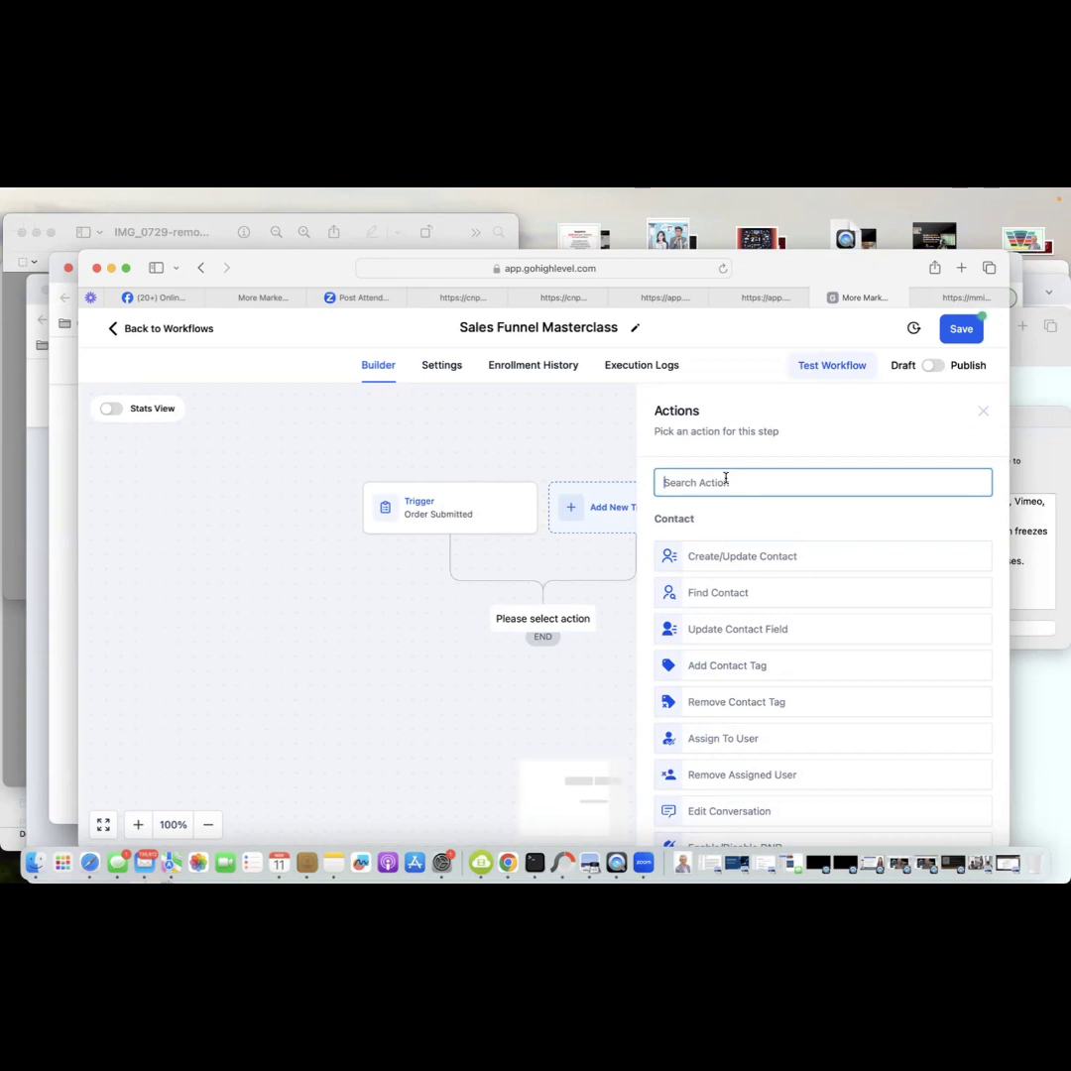
{"action": "type", "text": "as"}
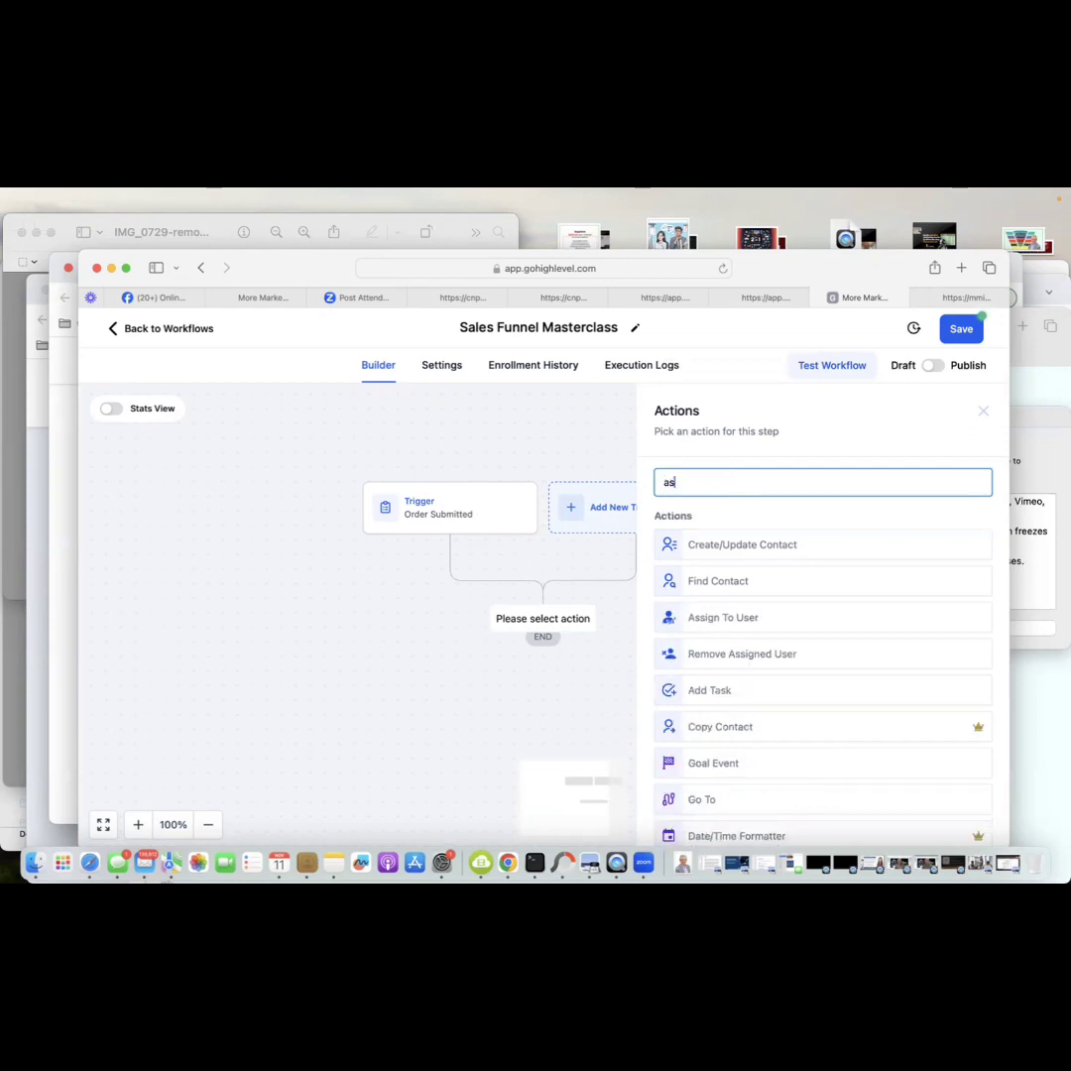
{"action": "left_click", "coordinate": [722, 619]}
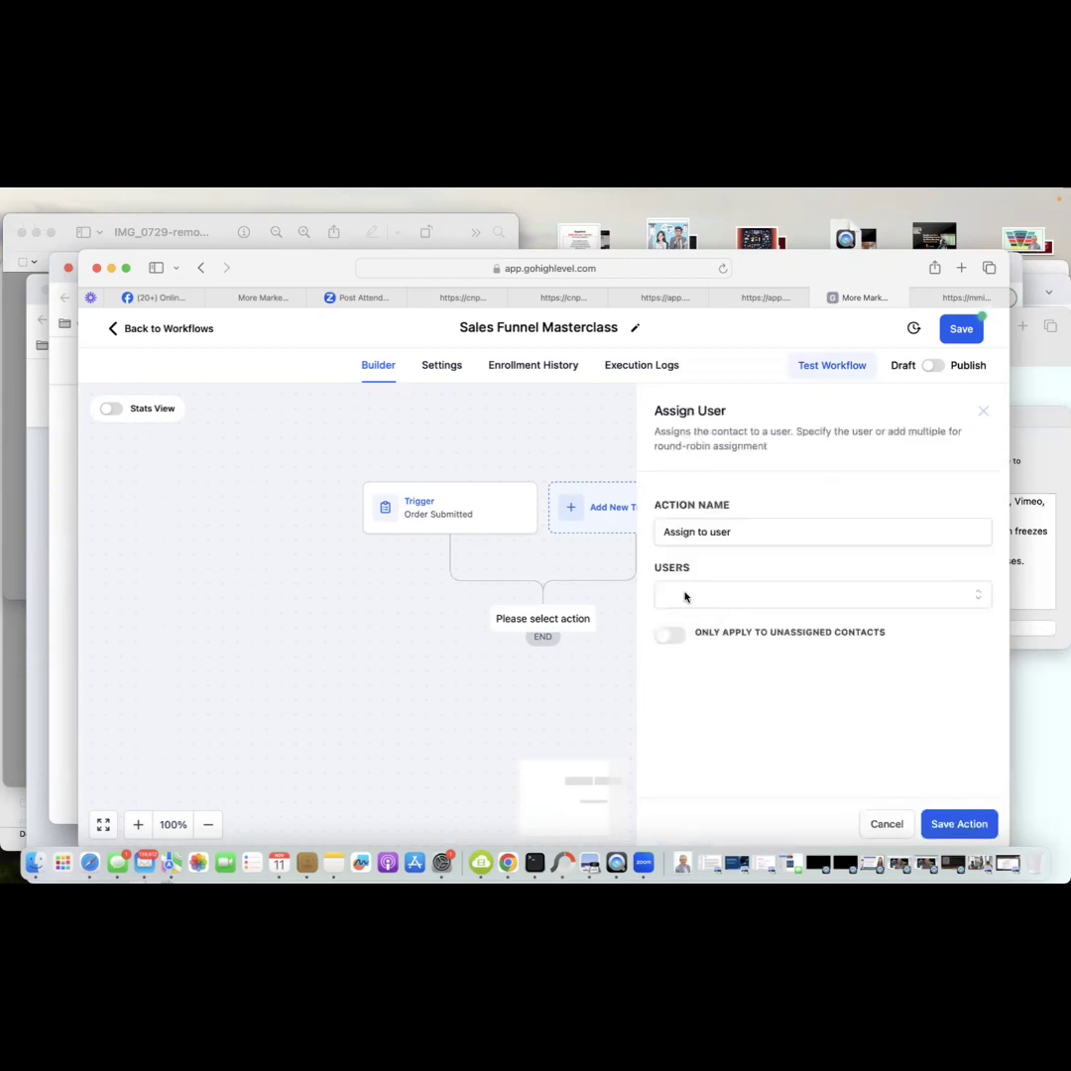
{"action": "left_click", "coordinate": [684, 596]}
{"action": "left_click", "coordinate": [669, 629]}
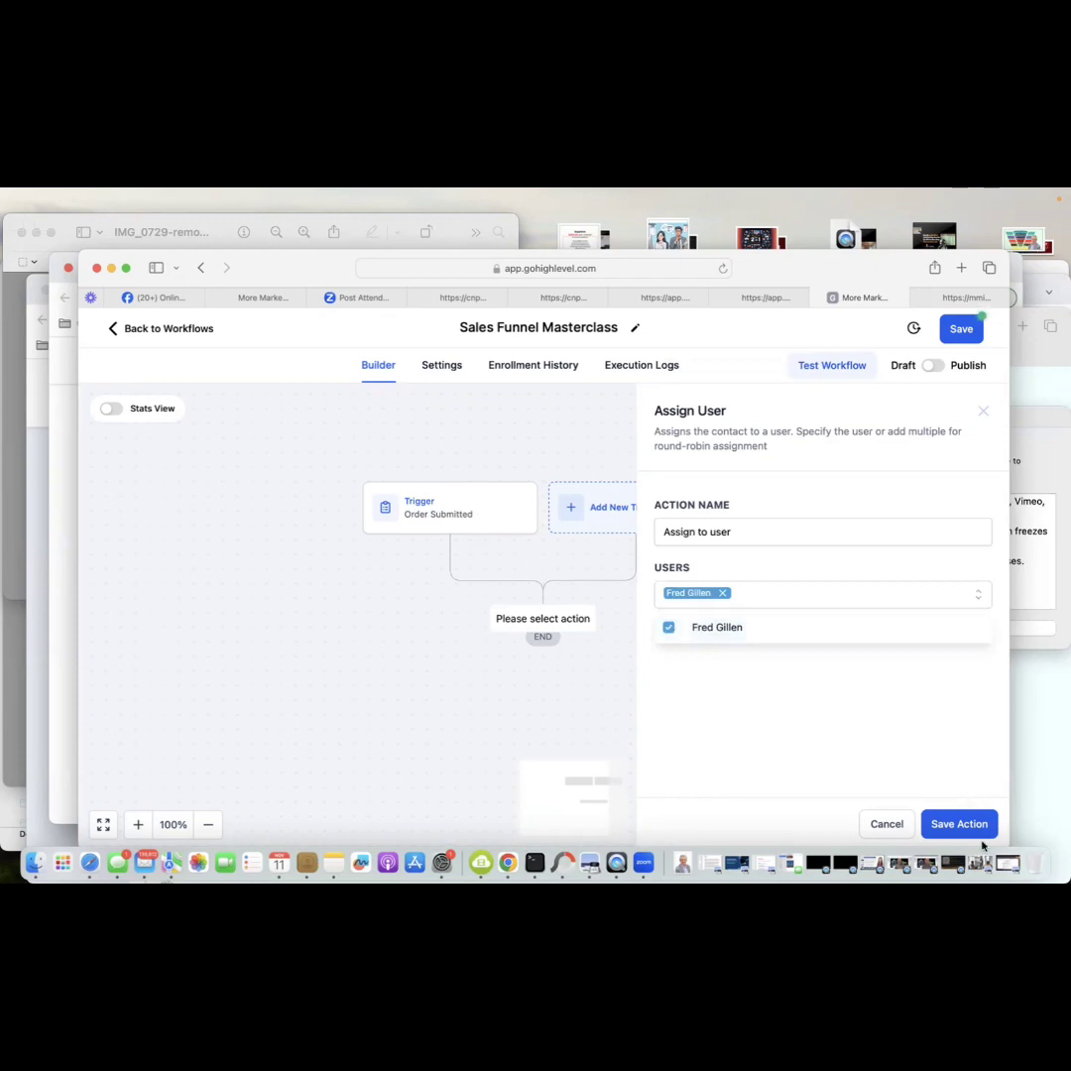
{"action": "left_click", "coordinate": [952, 825]}
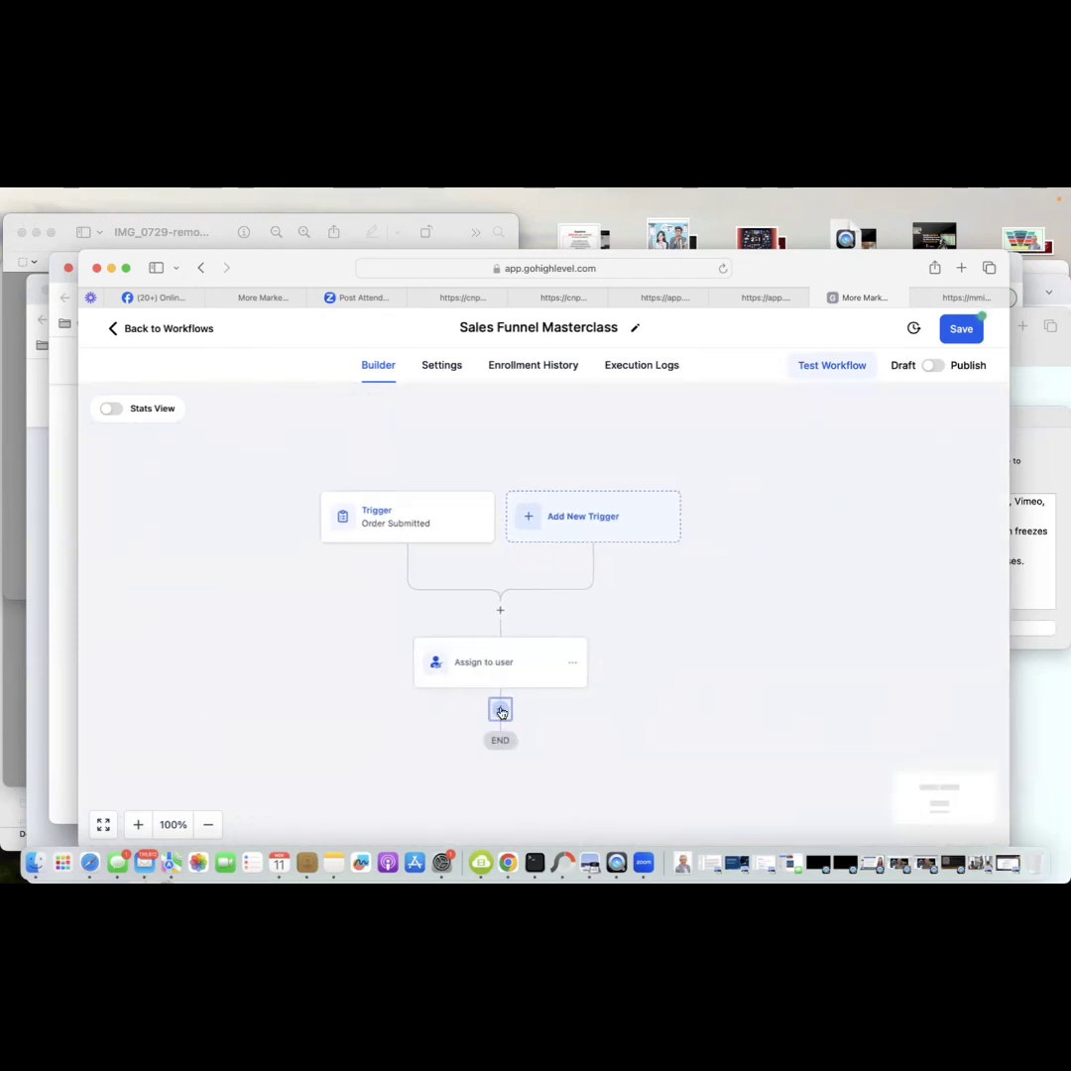
{"action": "left_click", "coordinate": [499, 709]}
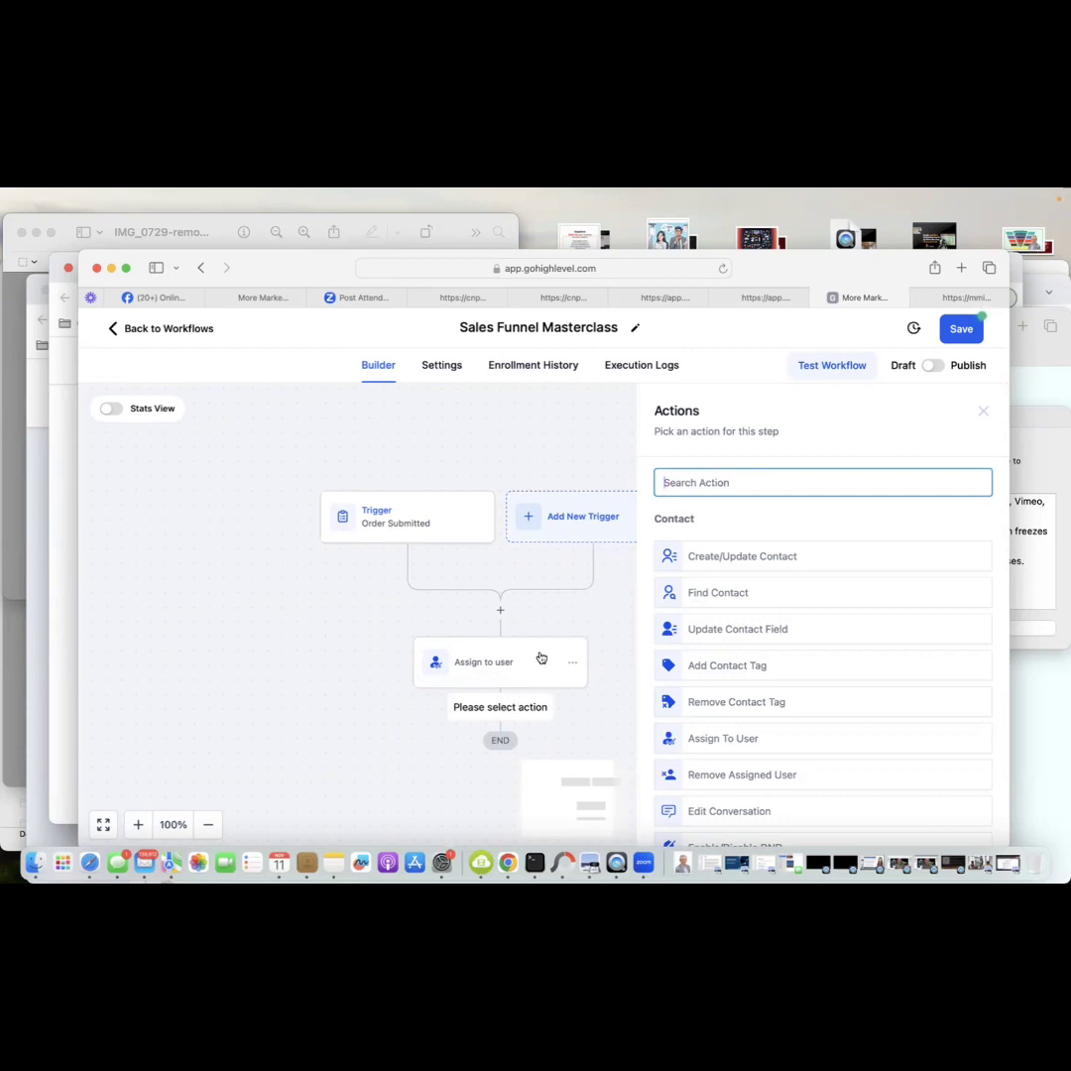
- Add a Set Event Start Date step using Specific Date/Time: November 15, 2023 at 11:00
{"action": "type", "text": "ev"}
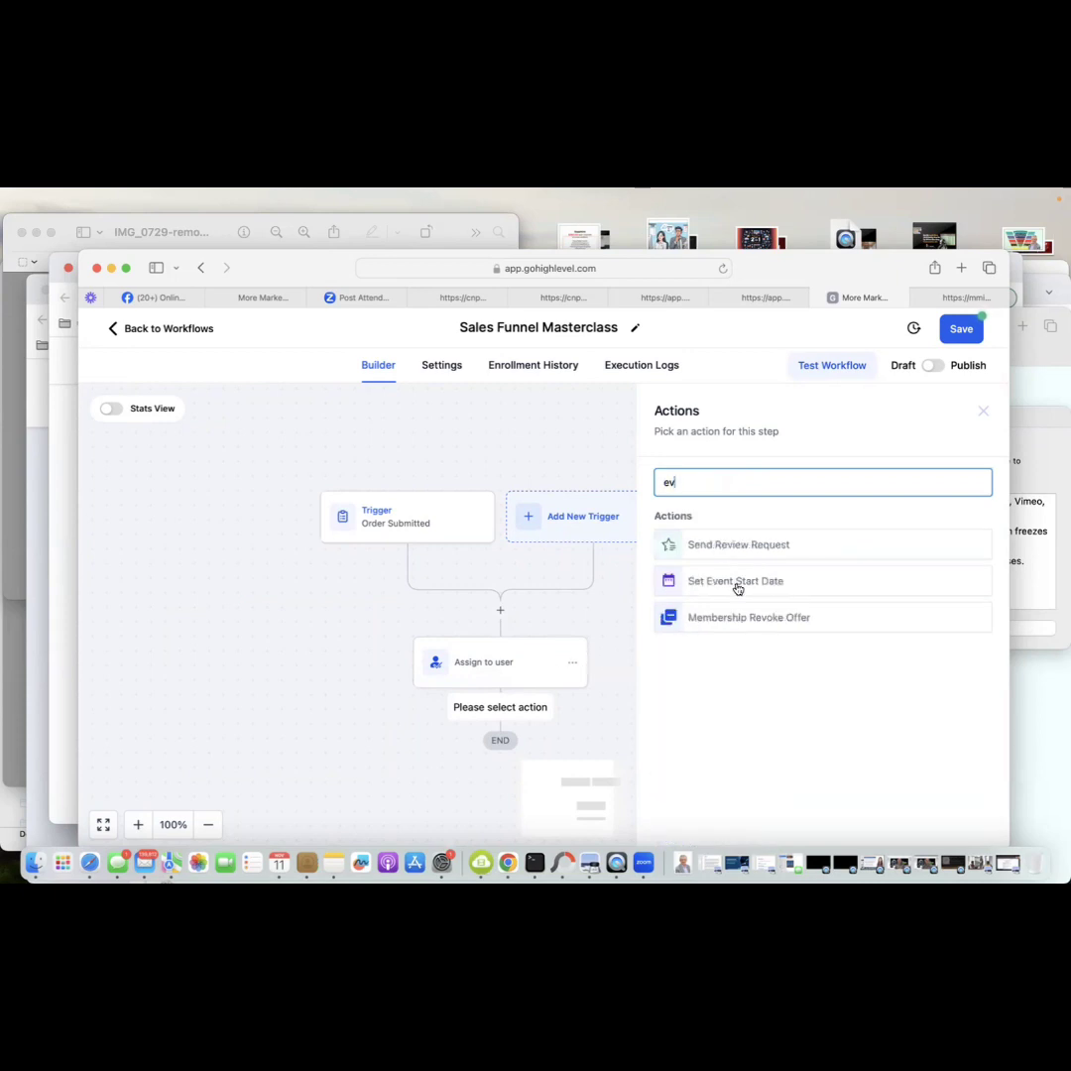
{"action": "left_click", "coordinate": [735, 587]}
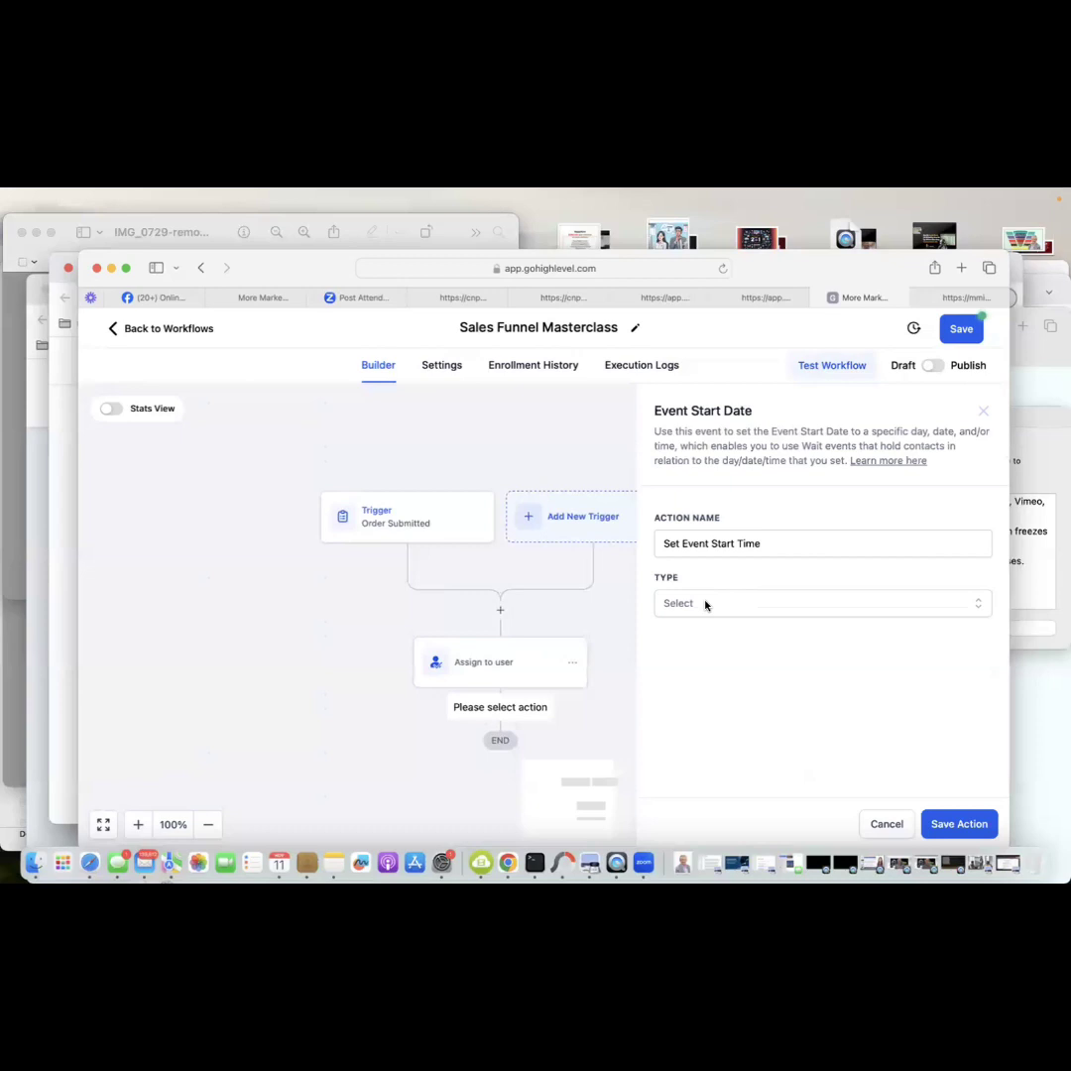
{"action": "left_click", "coordinate": [705, 604]}
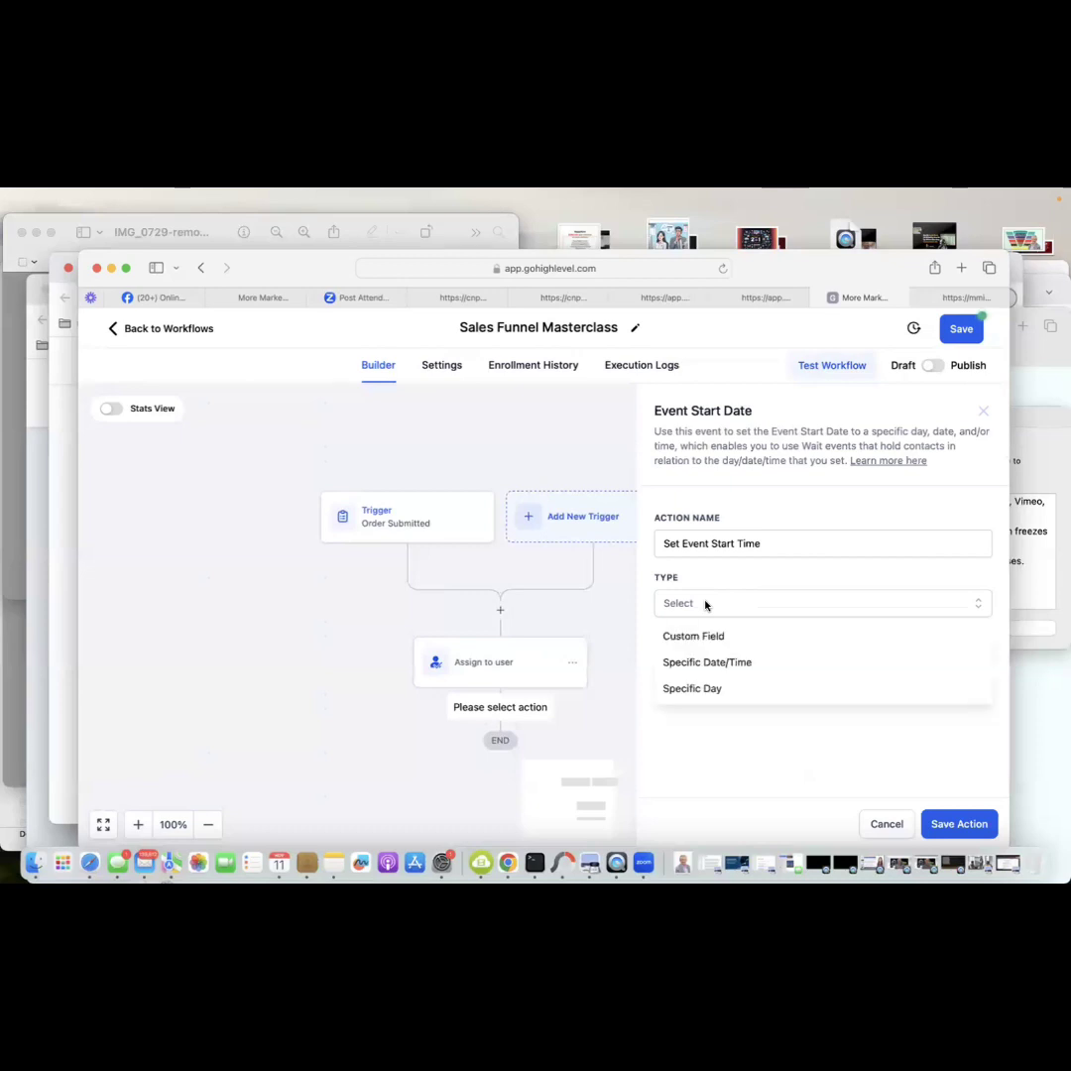
{"action": "left_click", "coordinate": [709, 661]}
{"action": "left_click", "coordinate": [707, 667]}
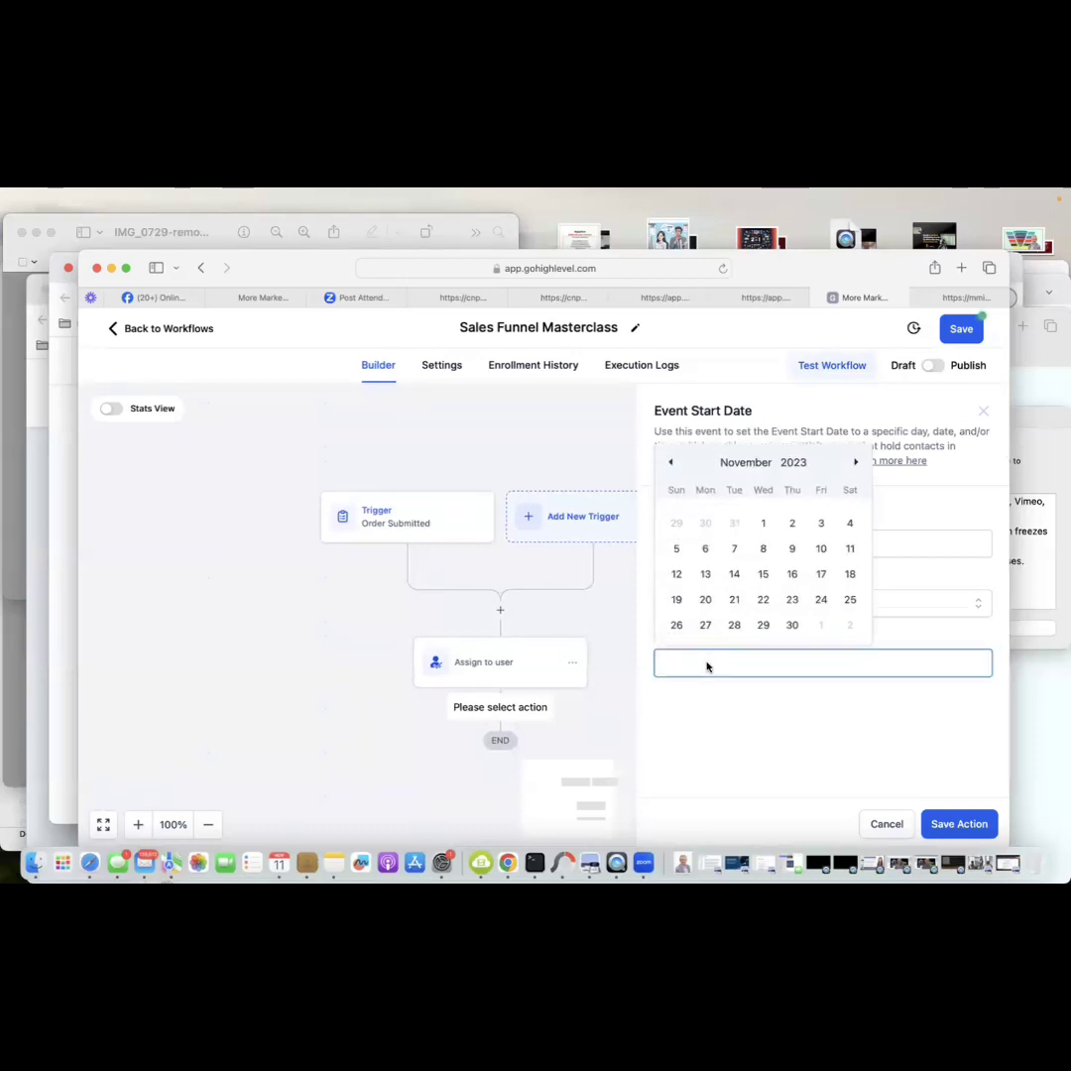
{"action": "left_click", "coordinate": [850, 549]}
{"action": "left_click", "coordinate": [760, 575]}
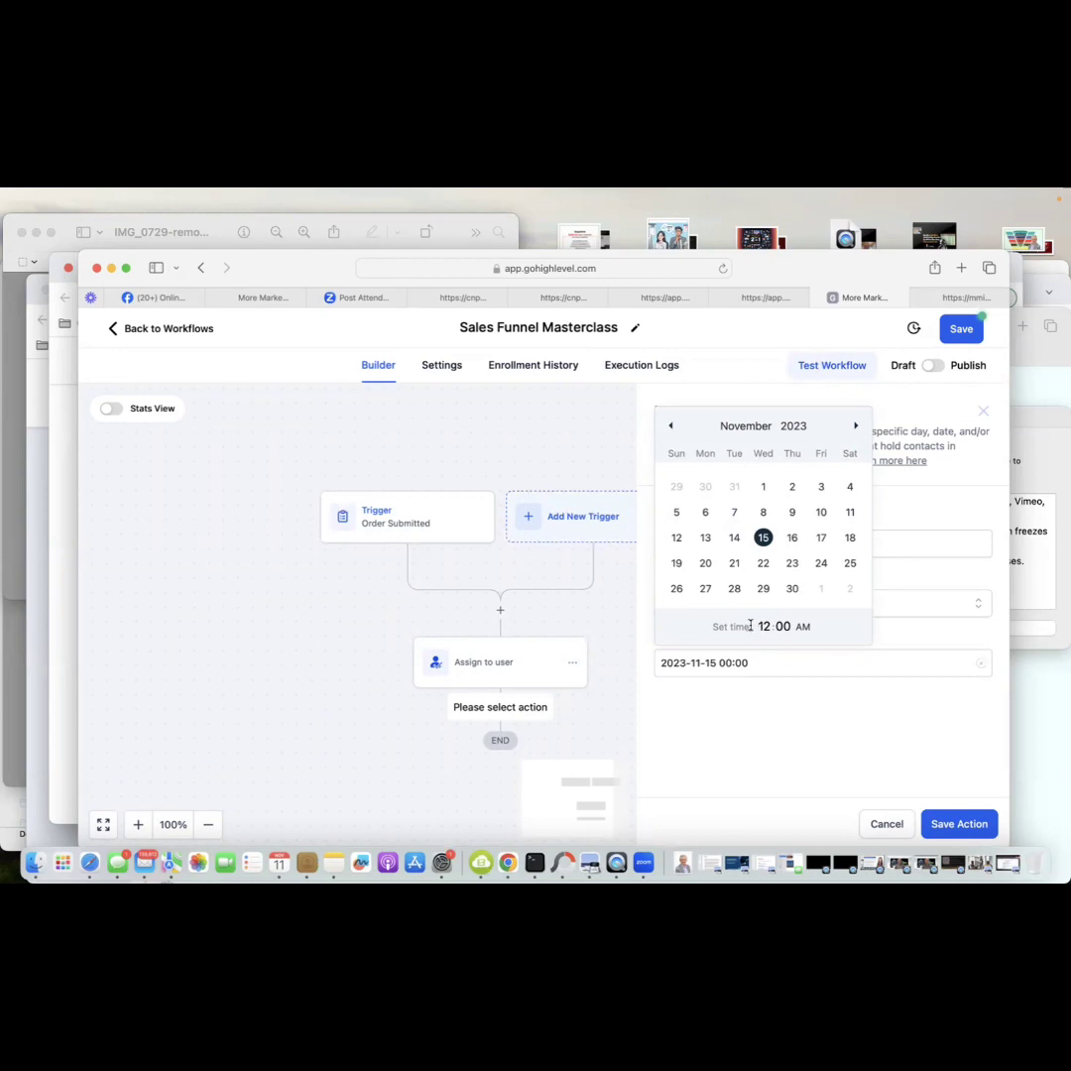
{"action": "left_click", "coordinate": [763, 628]}
{"action": "type", "text": "11"}
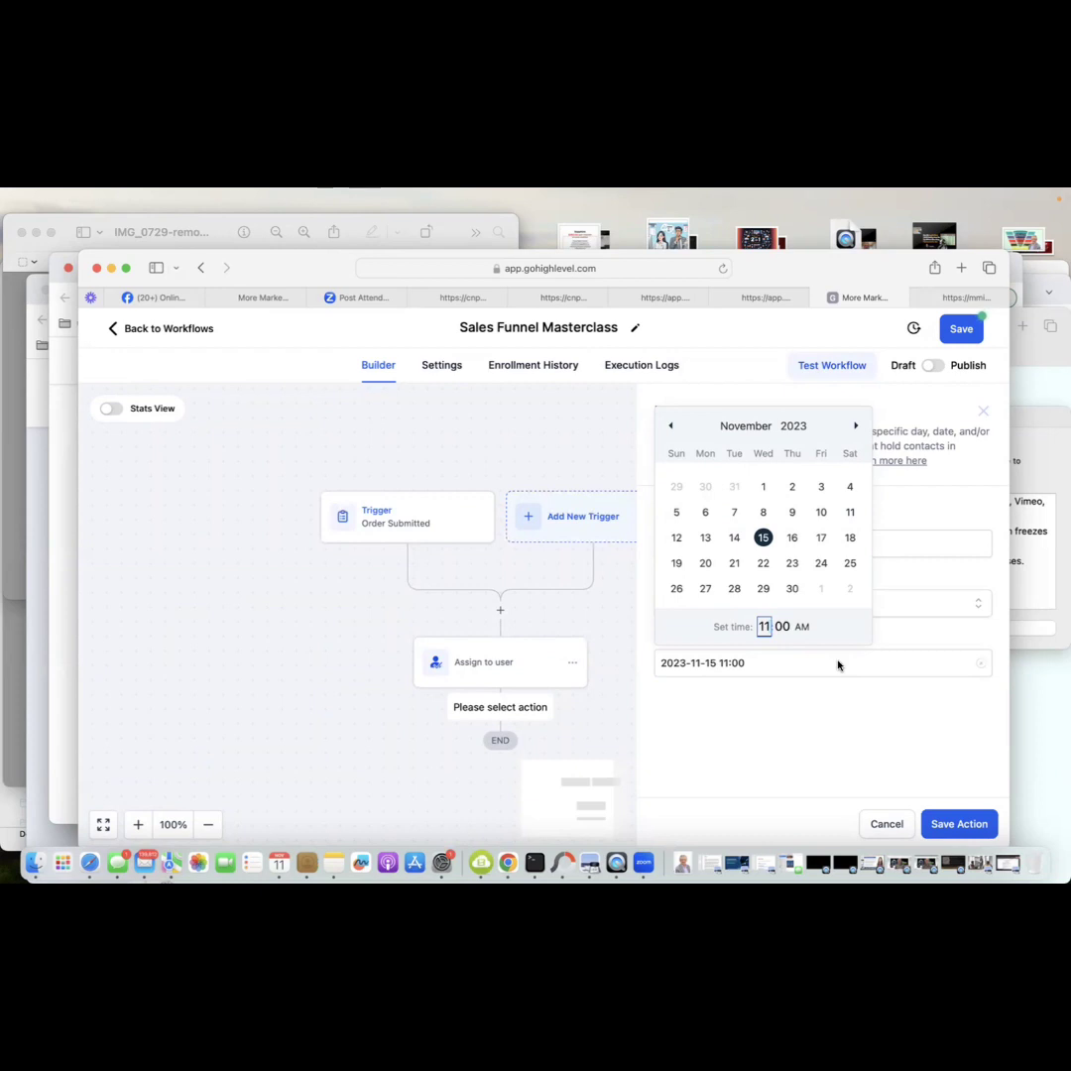
{"action": "left_click", "coordinate": [891, 712]}
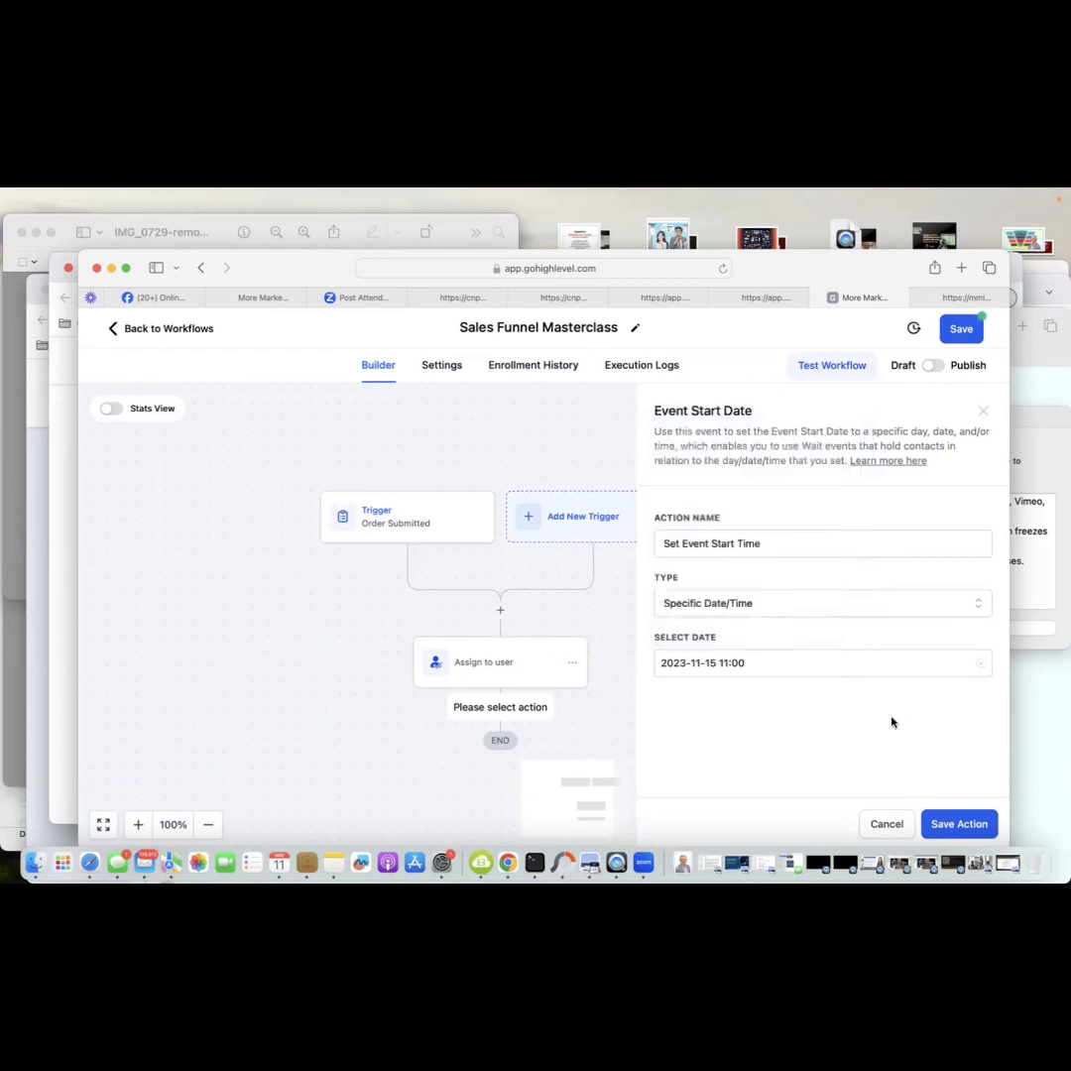
{"action": "left_click", "coordinate": [960, 825]}
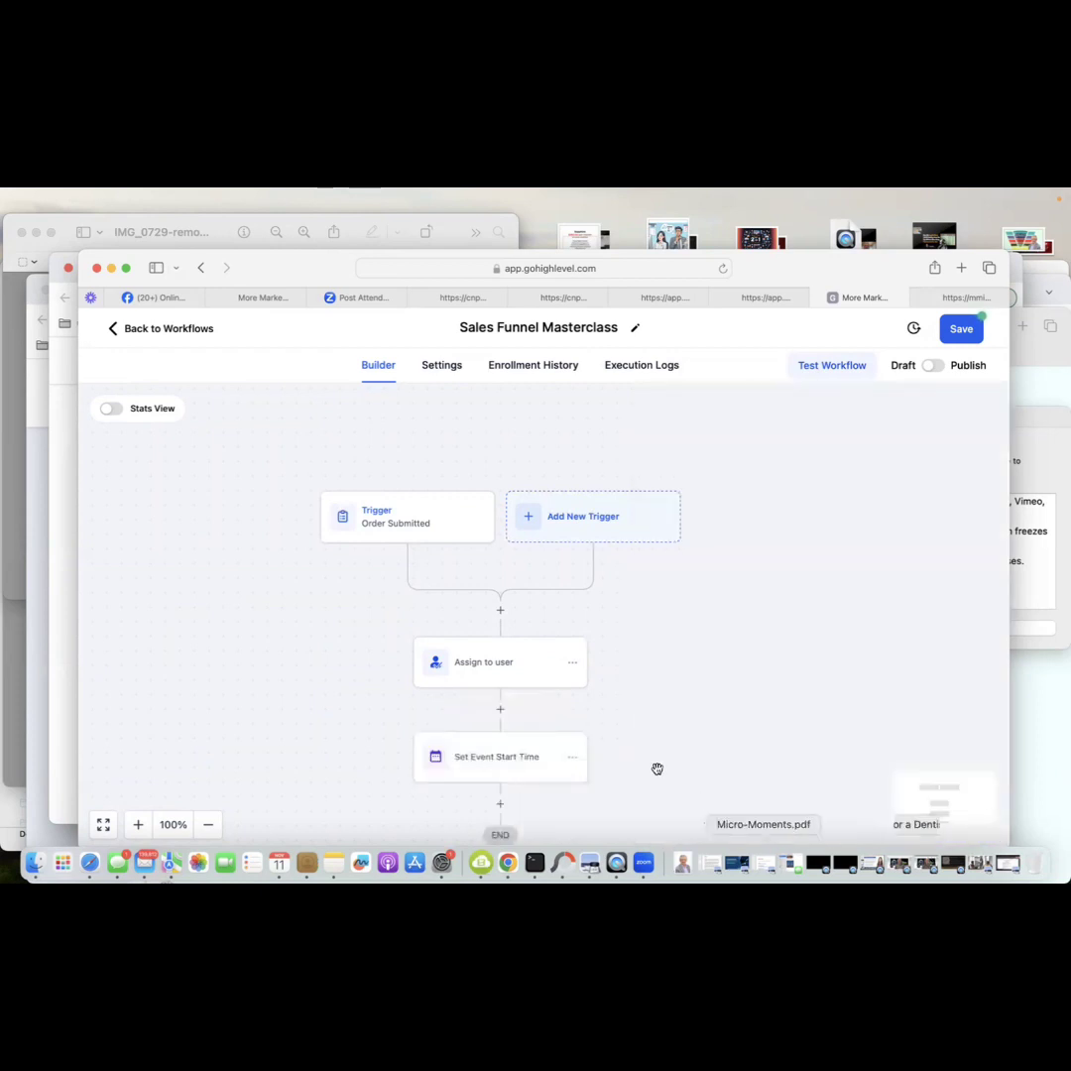
- Add an Internal Notification step after Set Event Start Time, sent as Email
{"action": "scroll", "coordinate": [540, 746], "scroll_direction": "down", "scroll_amount": 3}
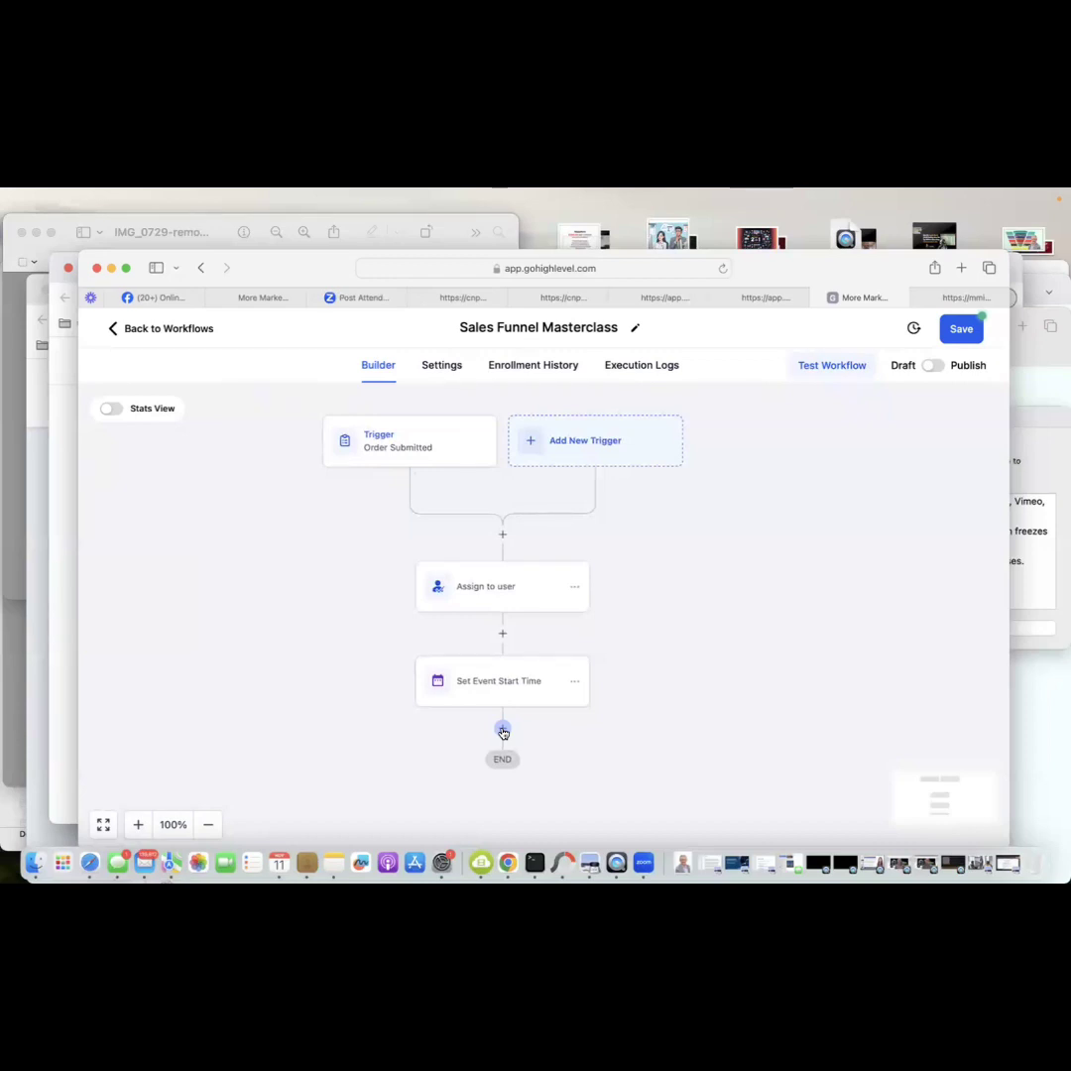
{"action": "left_click", "coordinate": [503, 730]}
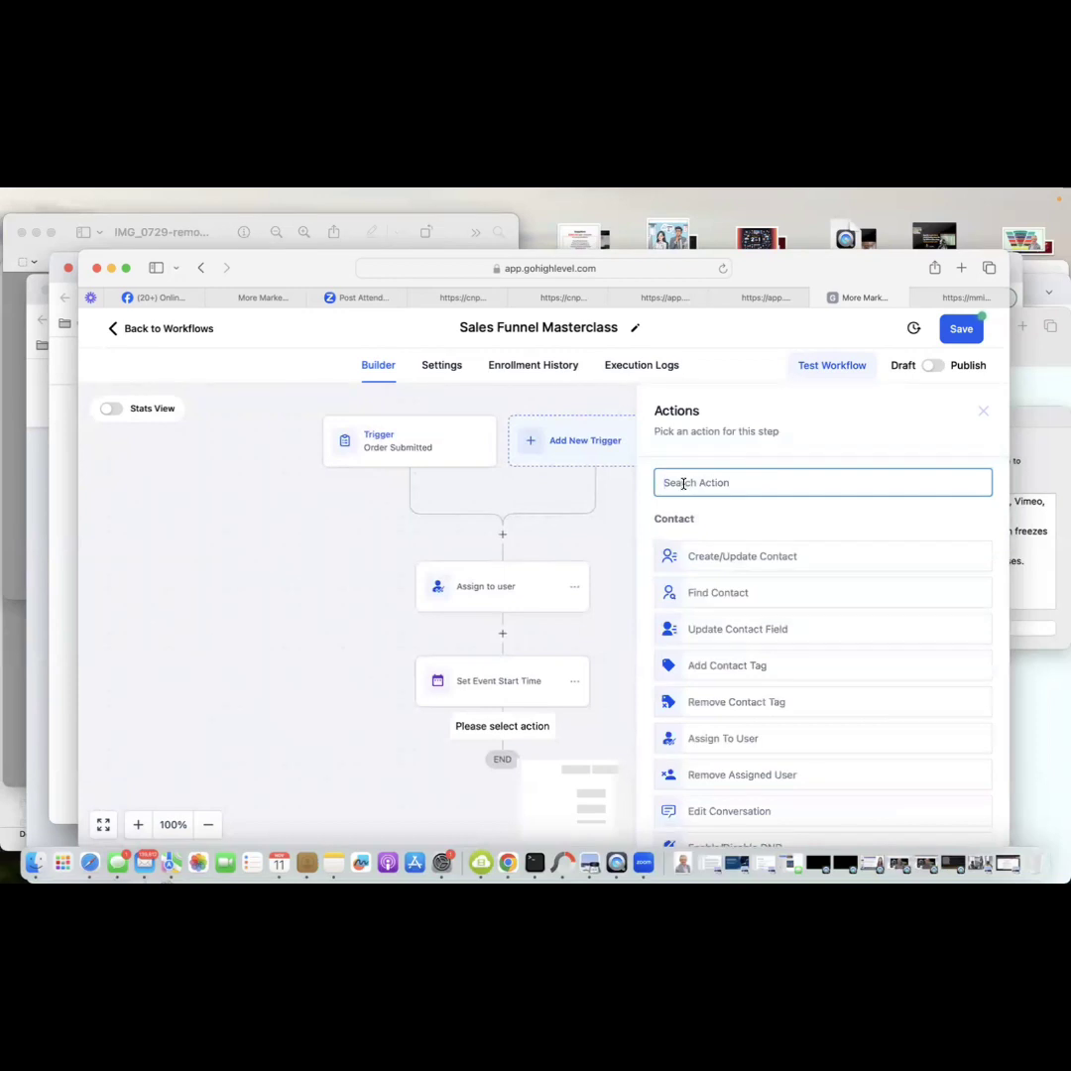
{"action": "type", "text": "int"}
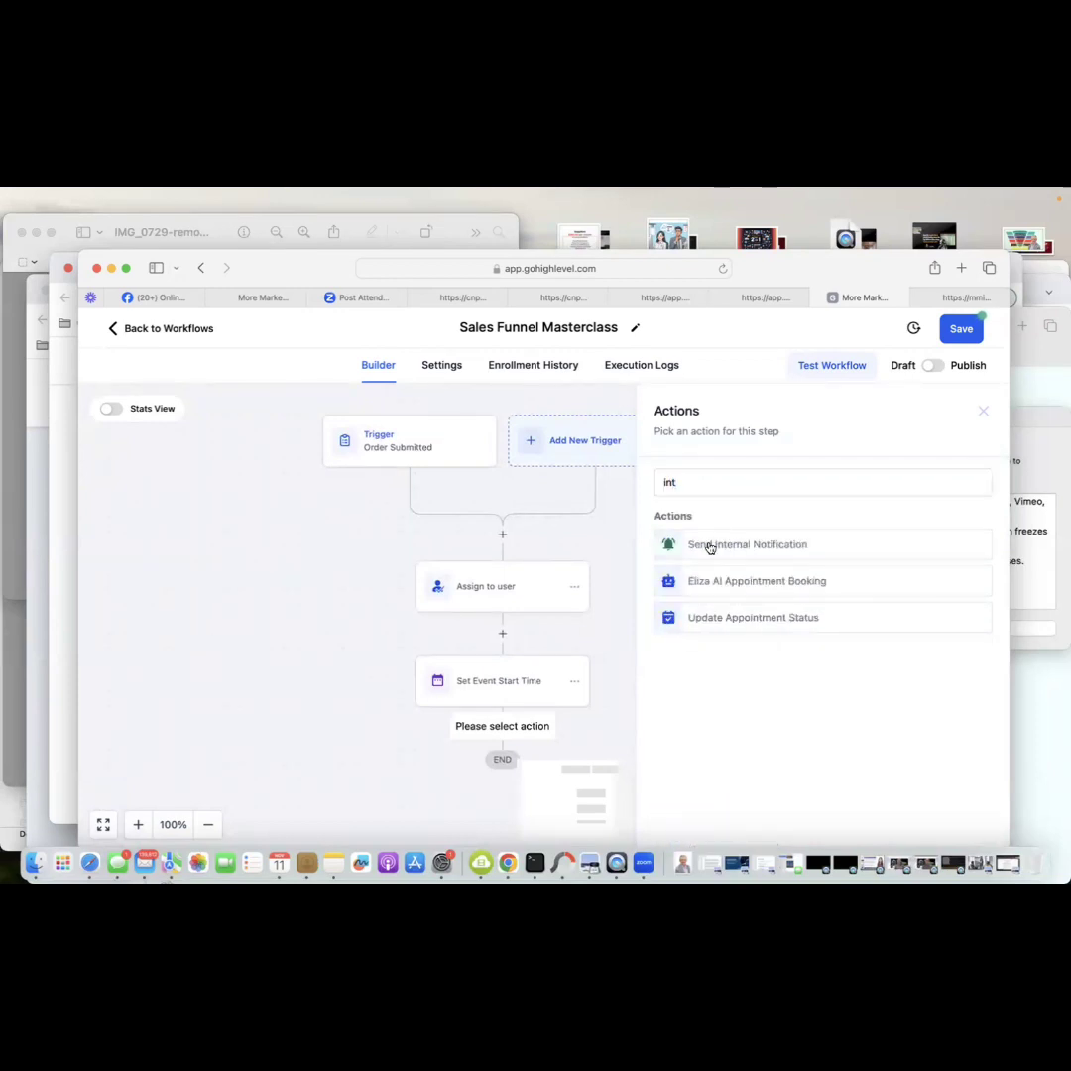
{"action": "left_click", "coordinate": [708, 544]}
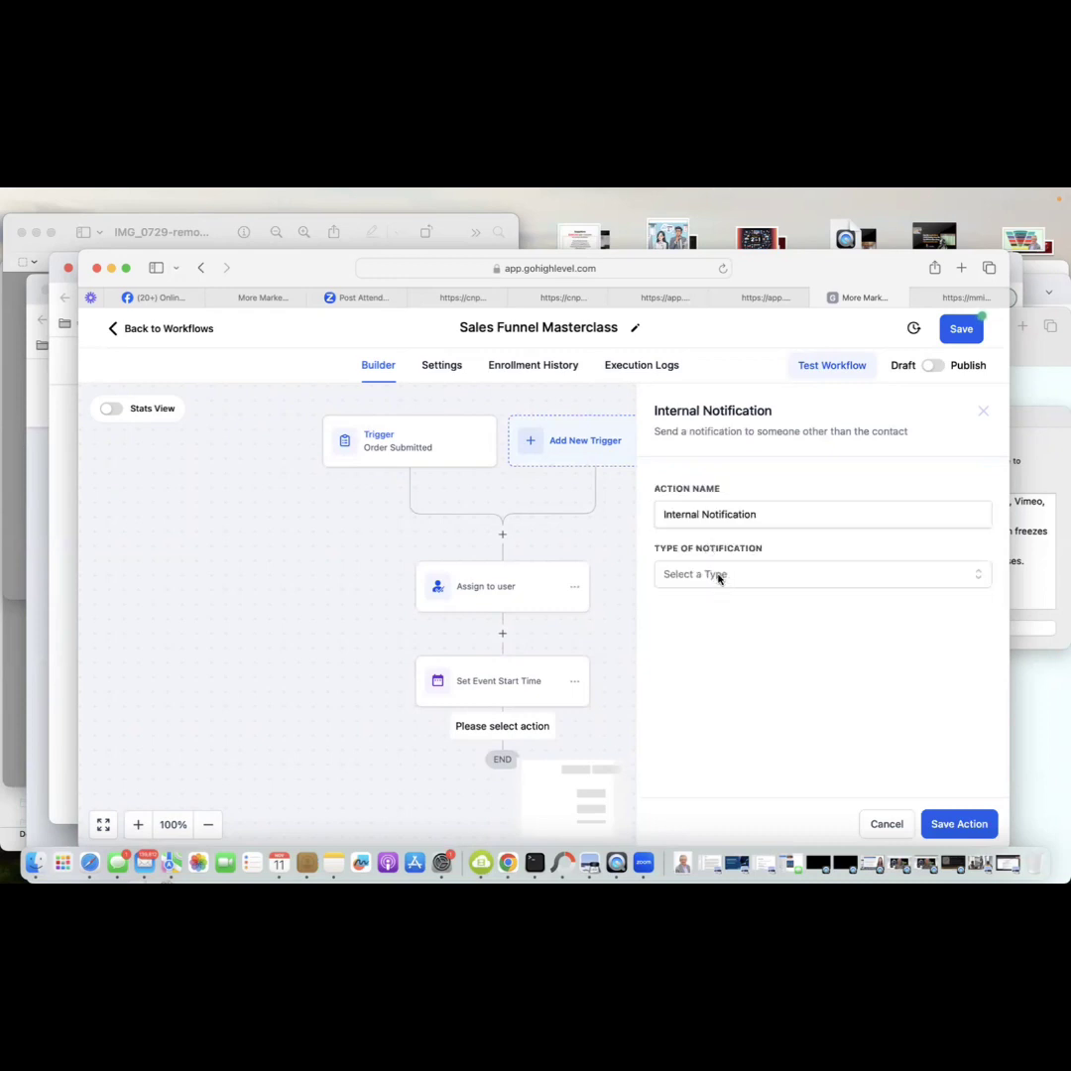
{"action": "left_click", "coordinate": [720, 579]}
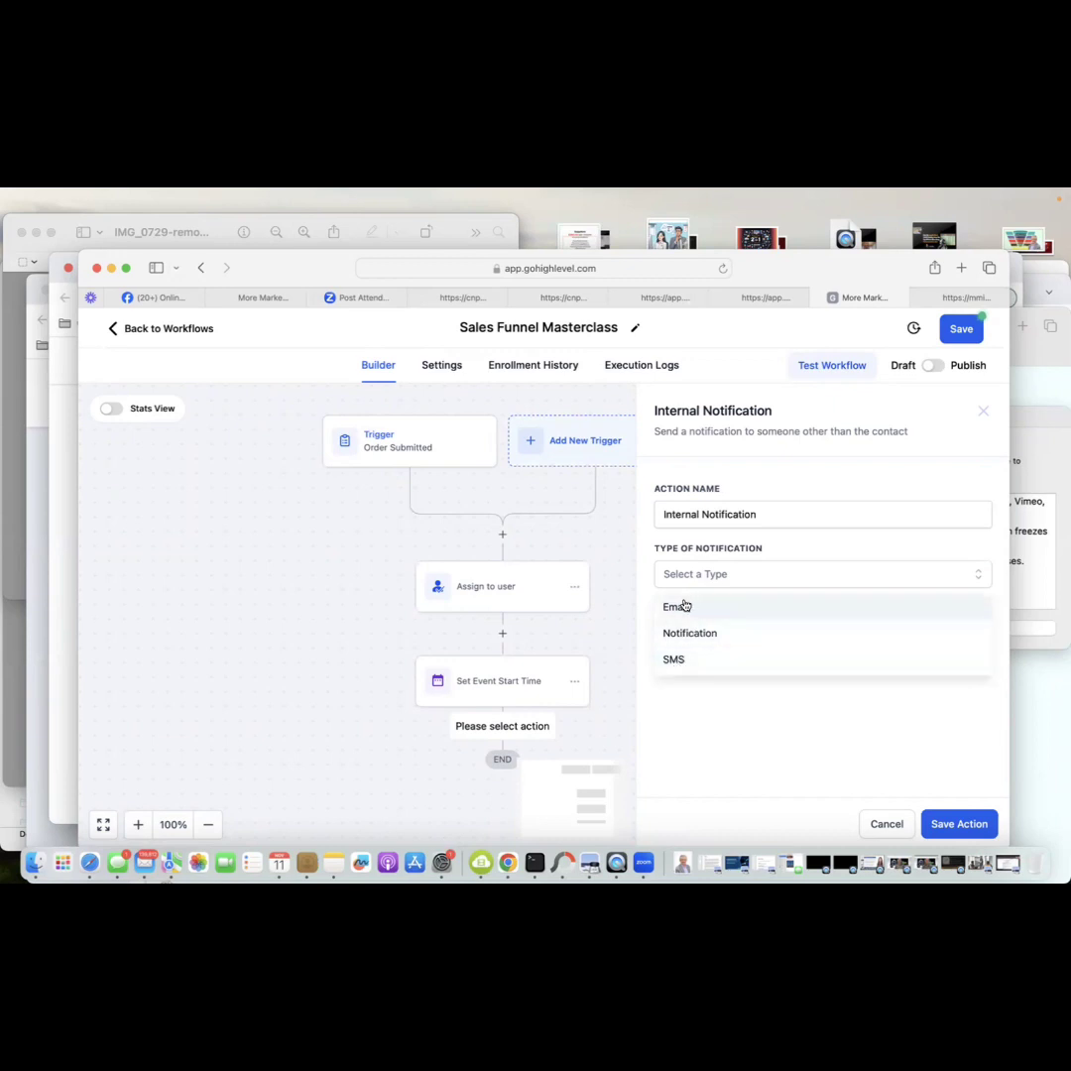
{"action": "left_click", "coordinate": [680, 606]}
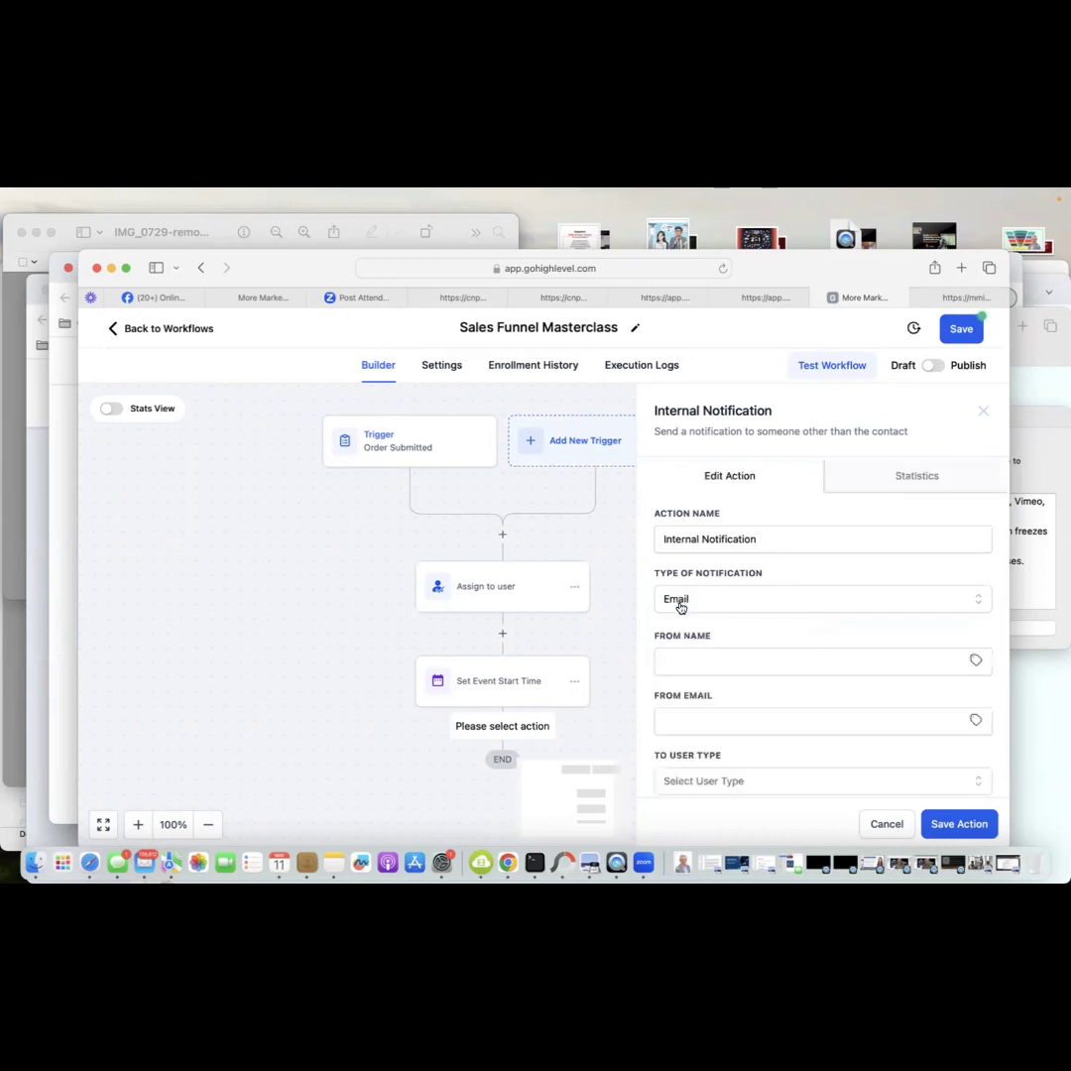
- Fill in the sender's name and e-mail, and send the notification to All Users
{"action": "left_click", "coordinate": [708, 659]}
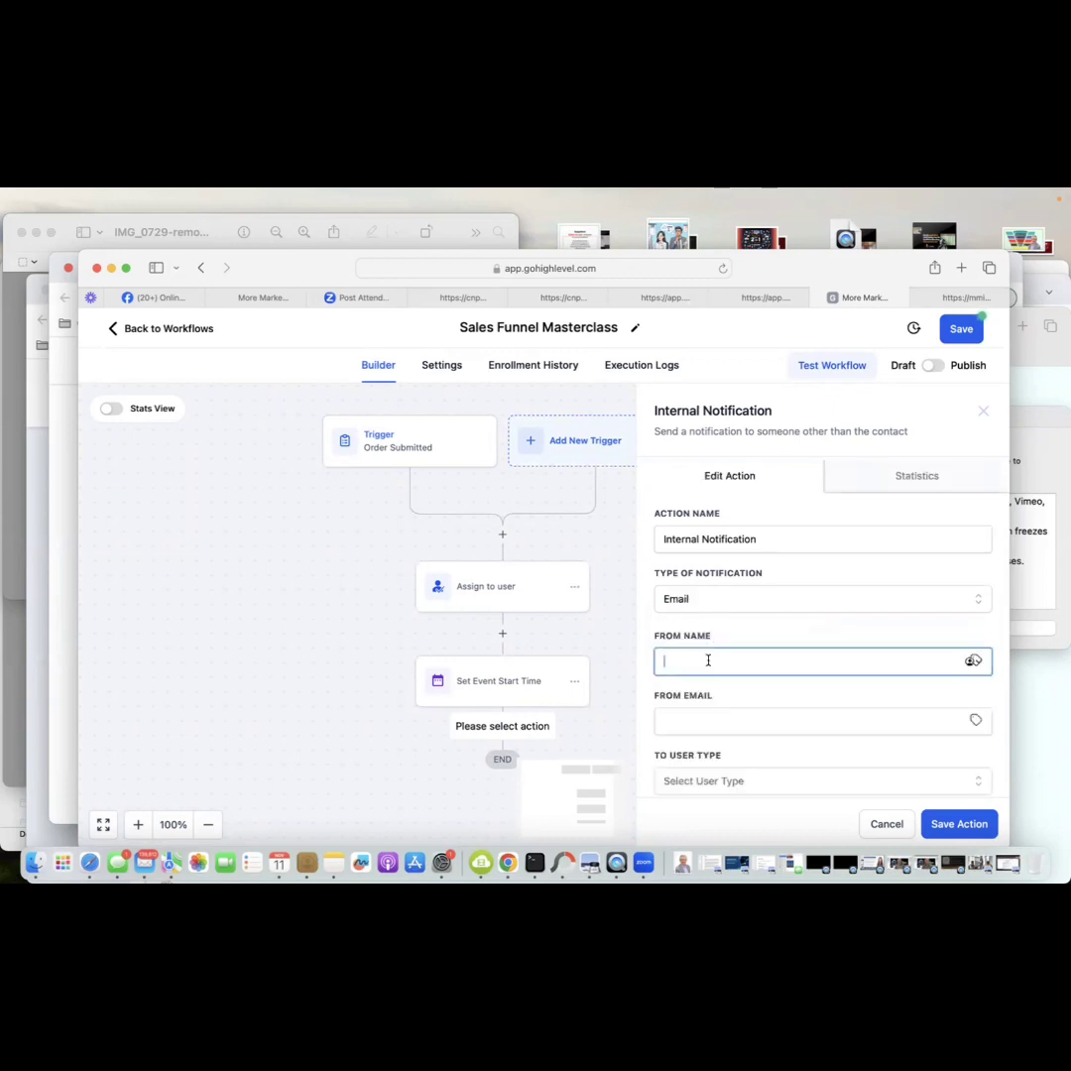
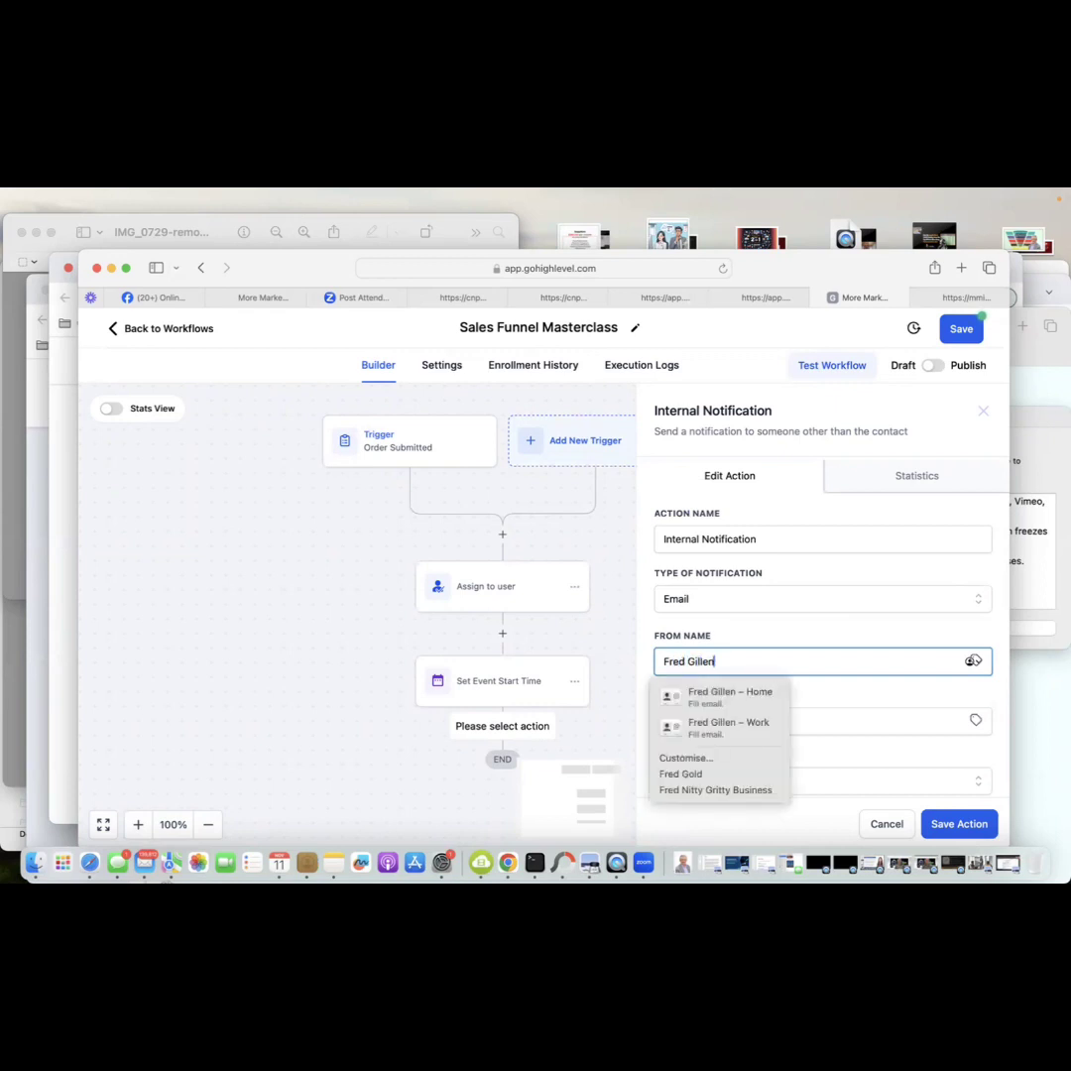
{"action": "left_click", "coordinate": [720, 697]}
{"action": "left_click", "coordinate": [727, 717]}
{"action": "left_click", "coordinate": [806, 721]}
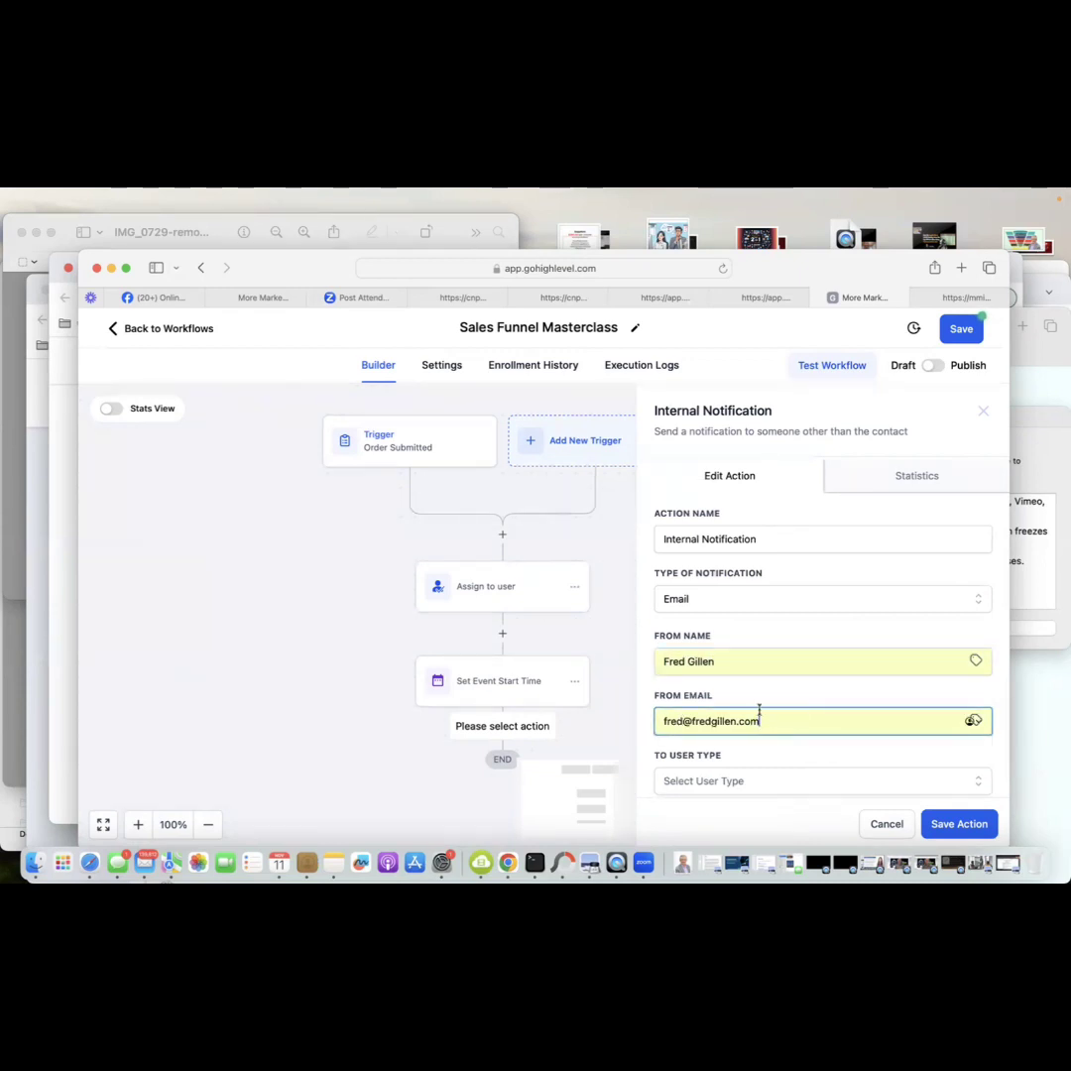
{"action": "scroll", "coordinate": [794, 731], "scroll_direction": "down", "scroll_amount": 4}
{"action": "left_click", "coordinate": [706, 601]}
{"action": "left_click", "coordinate": [684, 634]}
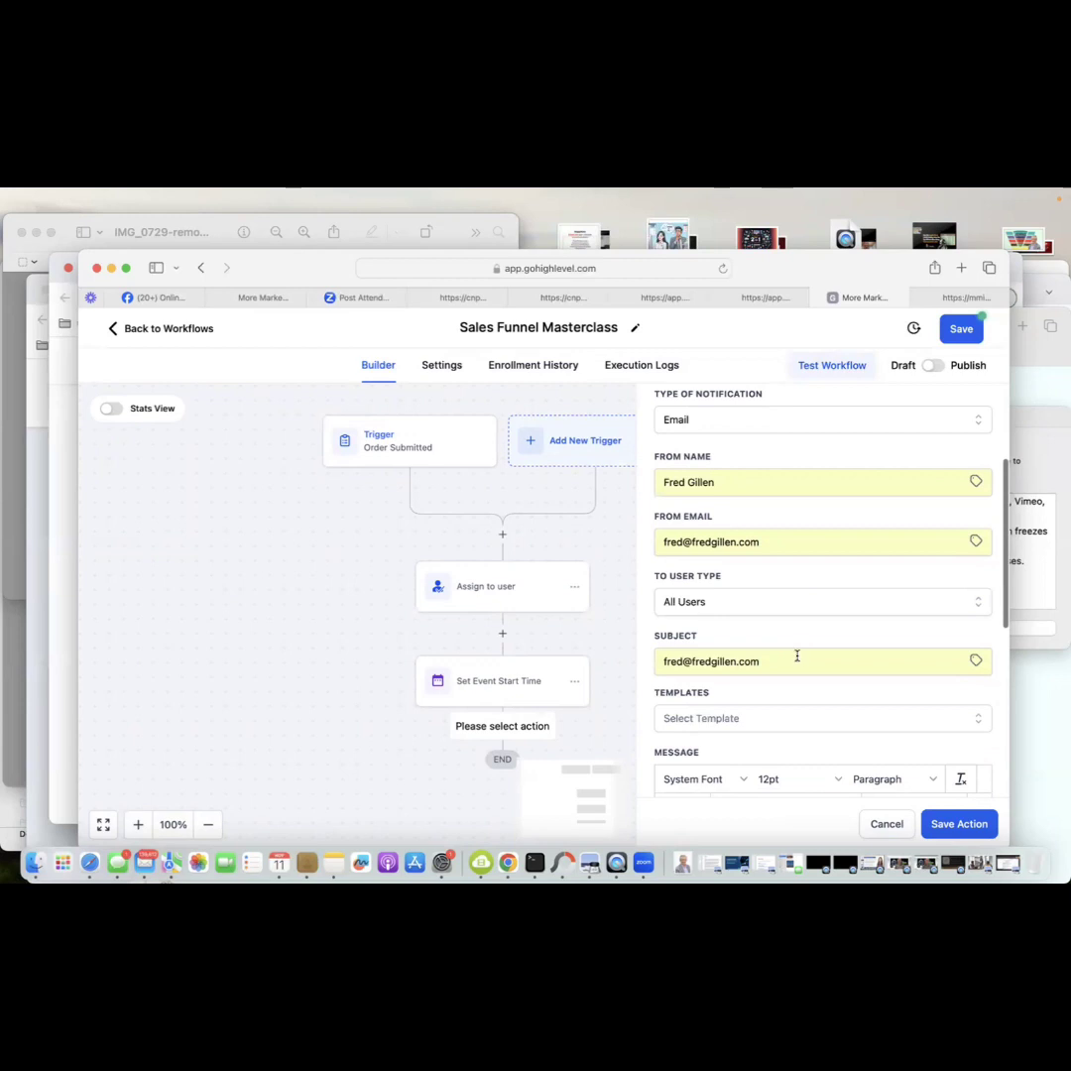
- Write the message 'You have a Sales Funnel Registration from {{contact.name}}'
{"action": "scroll", "coordinate": [796, 656], "scroll_direction": "down", "scroll_amount": 2}
{"action": "scroll", "coordinate": [797, 655], "scroll_direction": "down", "scroll_amount": 1}
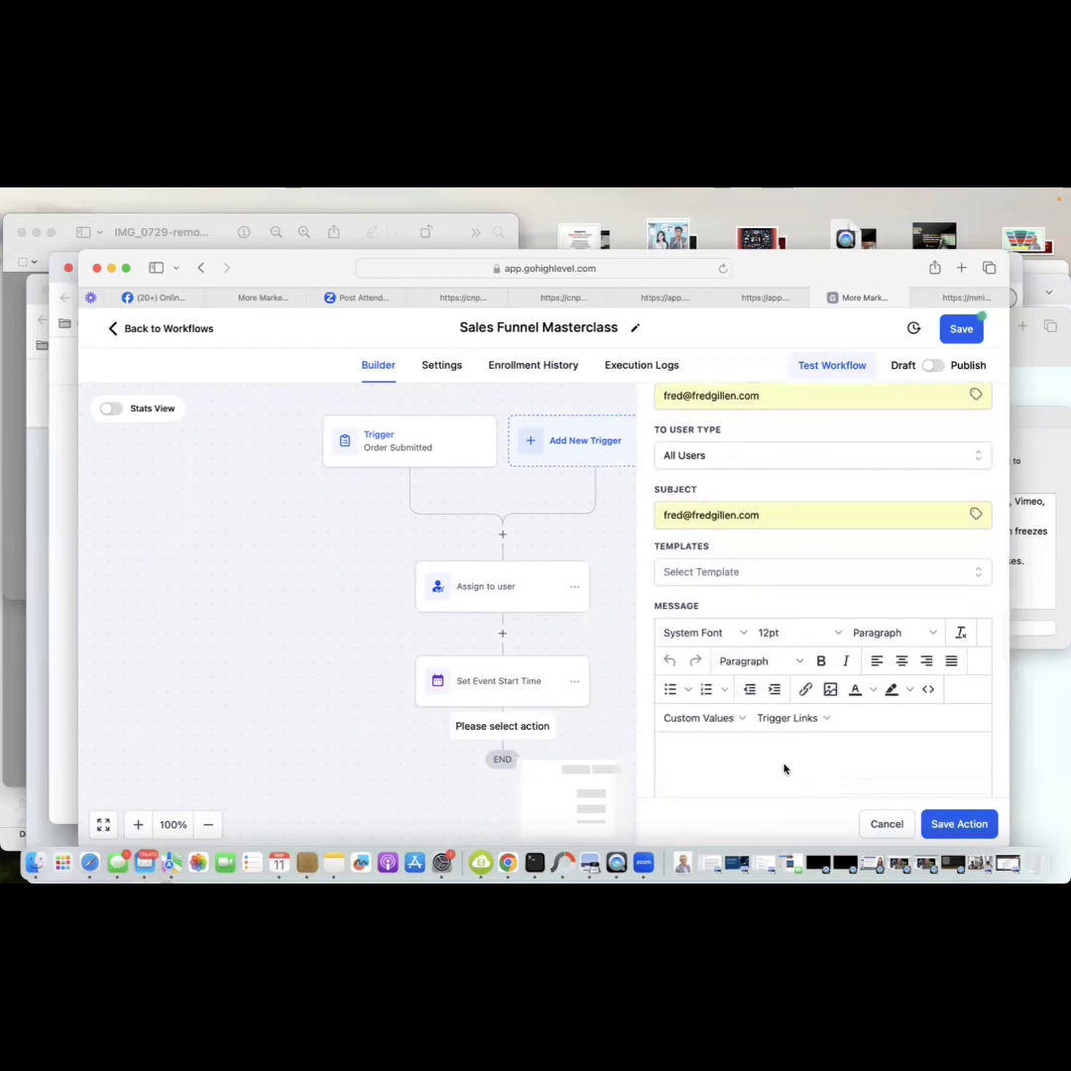
{"action": "scroll", "coordinate": [786, 754], "scroll_direction": "down", "scroll_amount": 1}
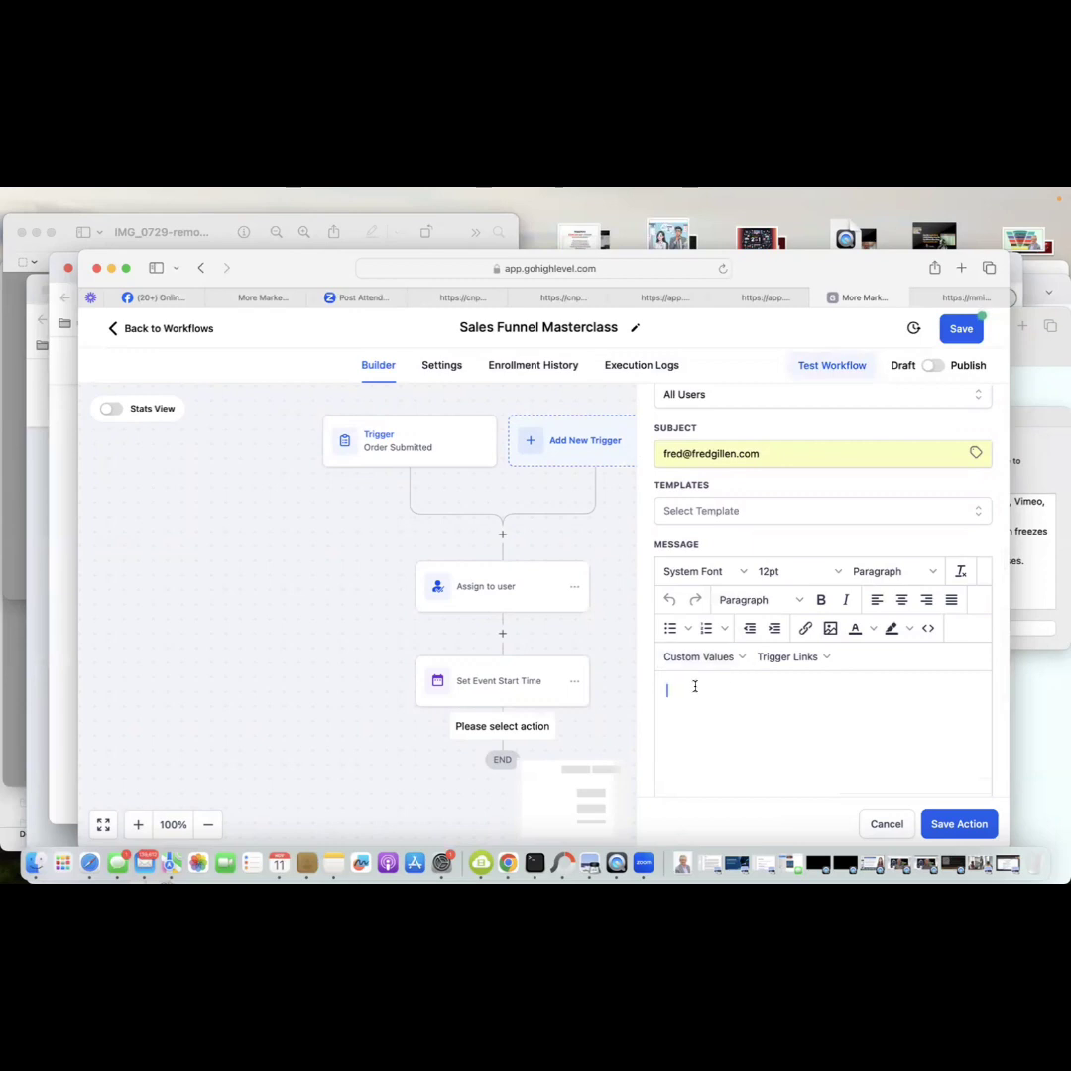
{"action": "type", "text": "You hav"}
{"action": "type", "text": "e a Sales Funnel Reg"}
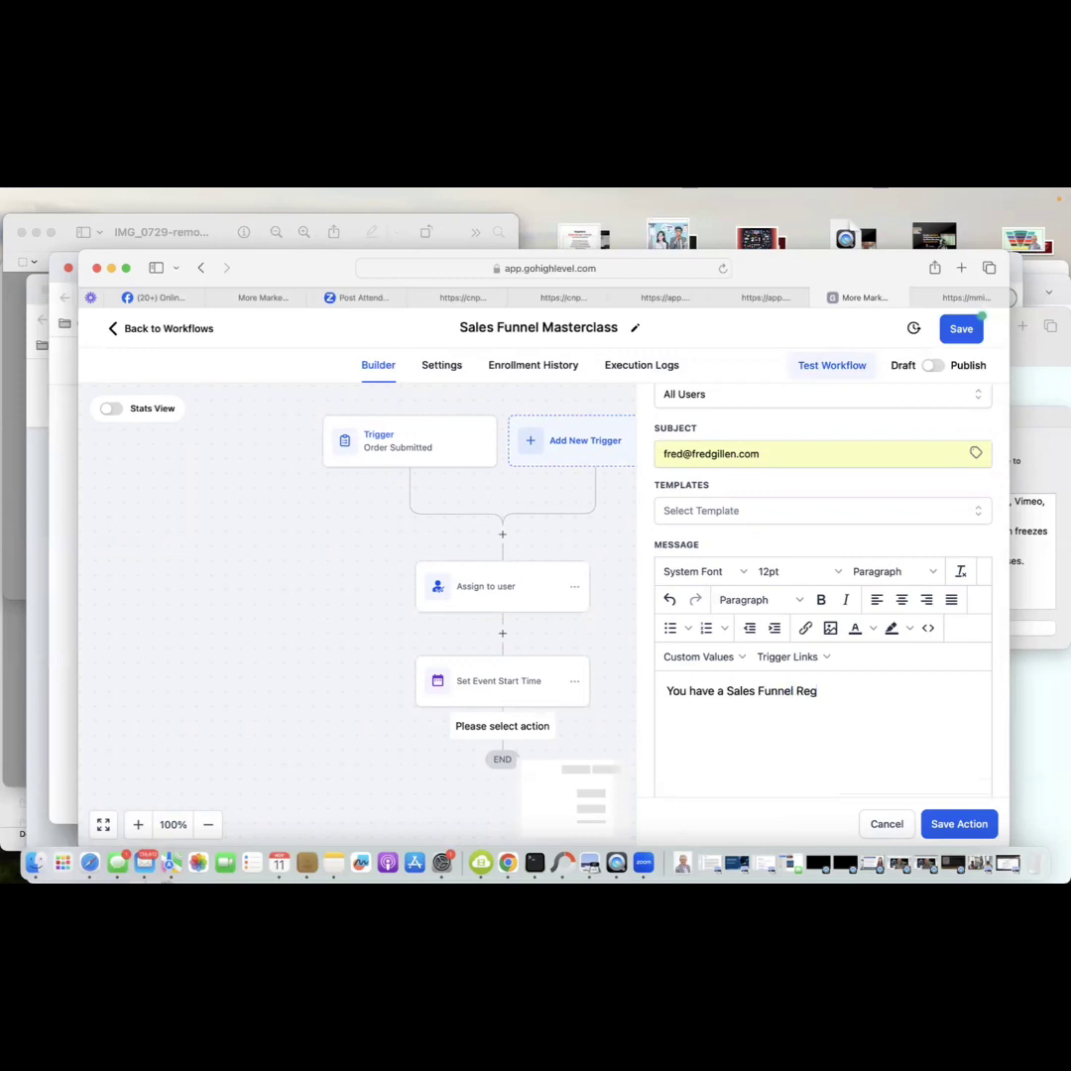
{"action": "type", "text": "istration from"}
{"action": "left_click", "coordinate": [739, 660]}
{"action": "mouse_move", "coordinate": [730, 424]}
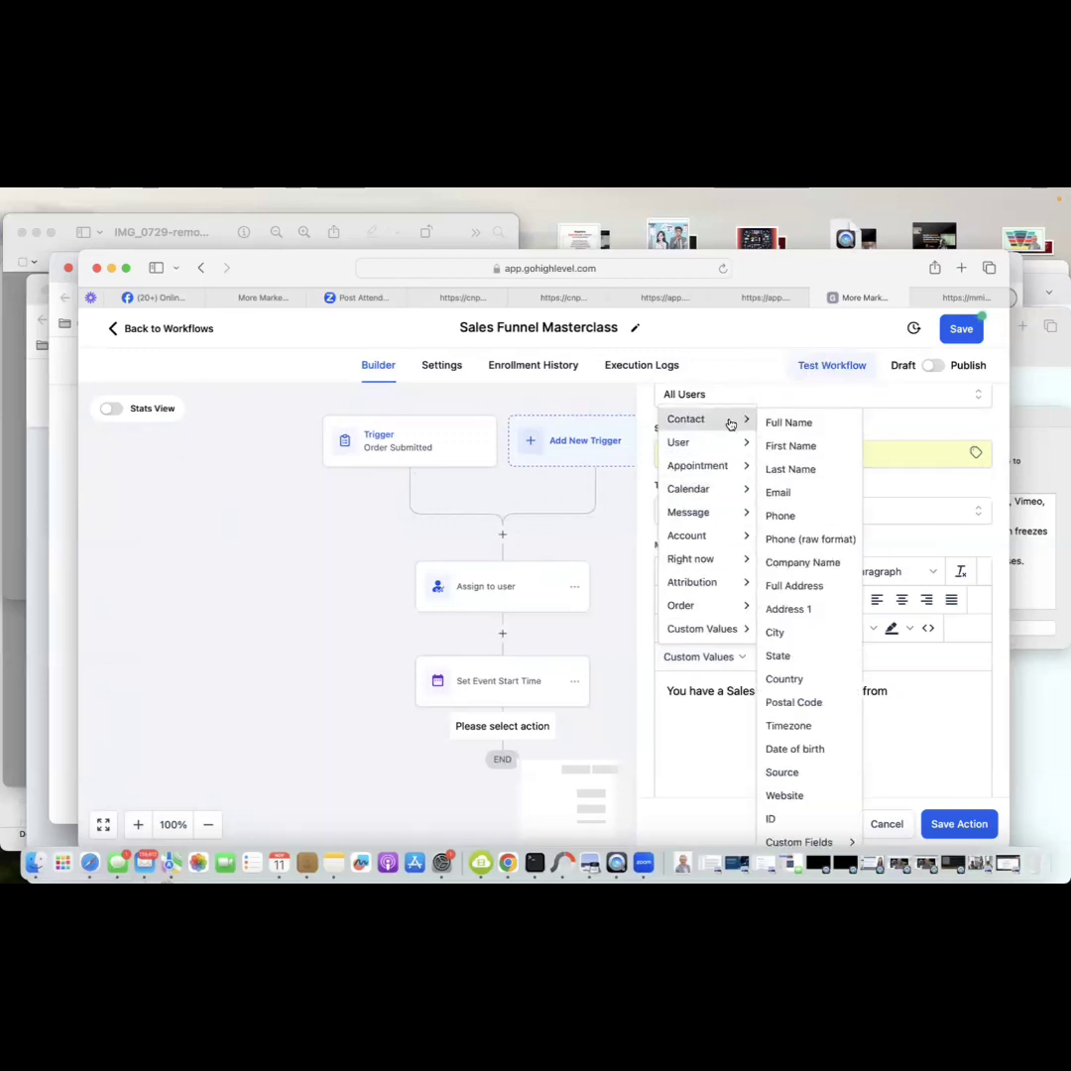
{"action": "left_click", "coordinate": [794, 422]}
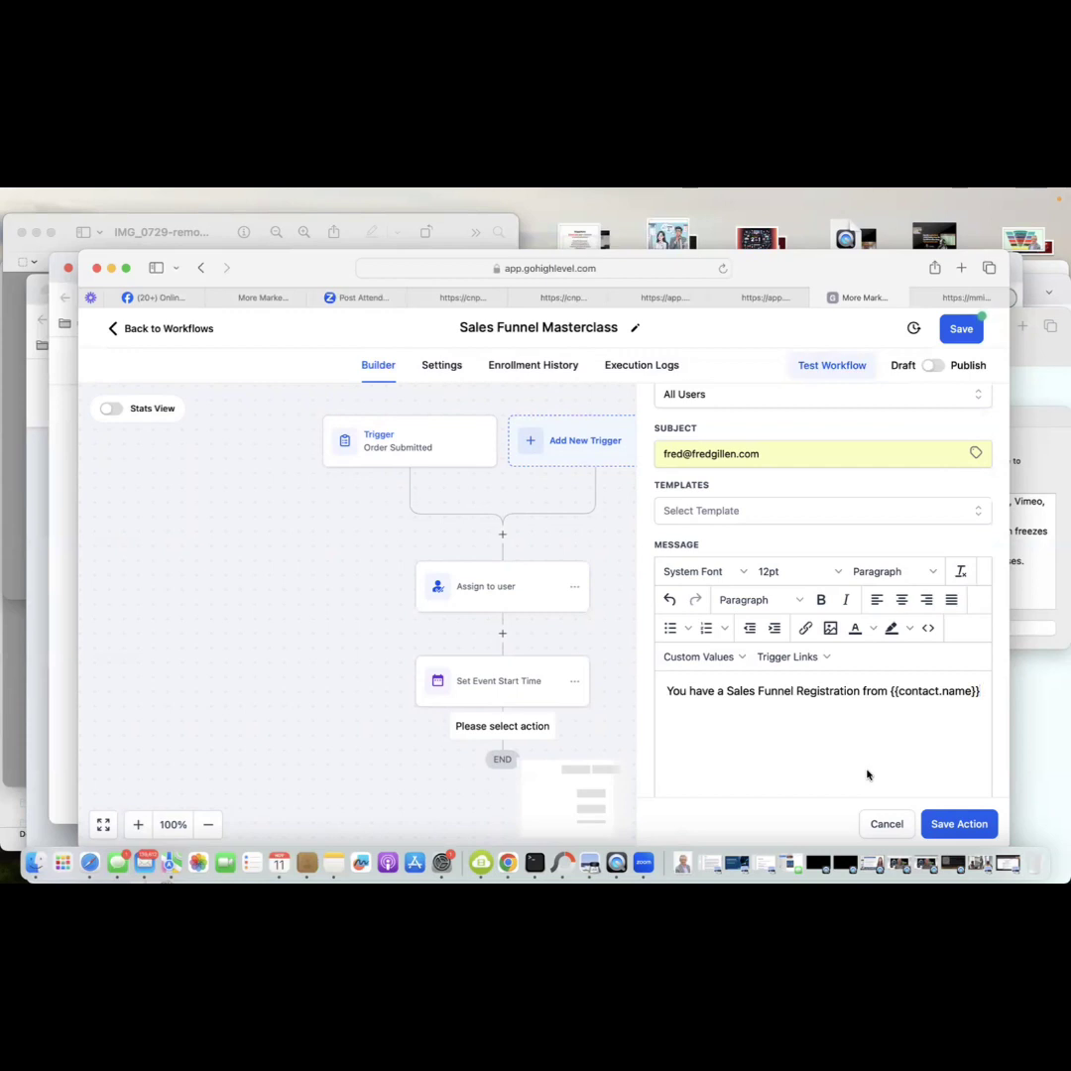
- Save the notification and add a Wait step with a 5-minute delay after it
{"action": "left_click", "coordinate": [952, 824]}
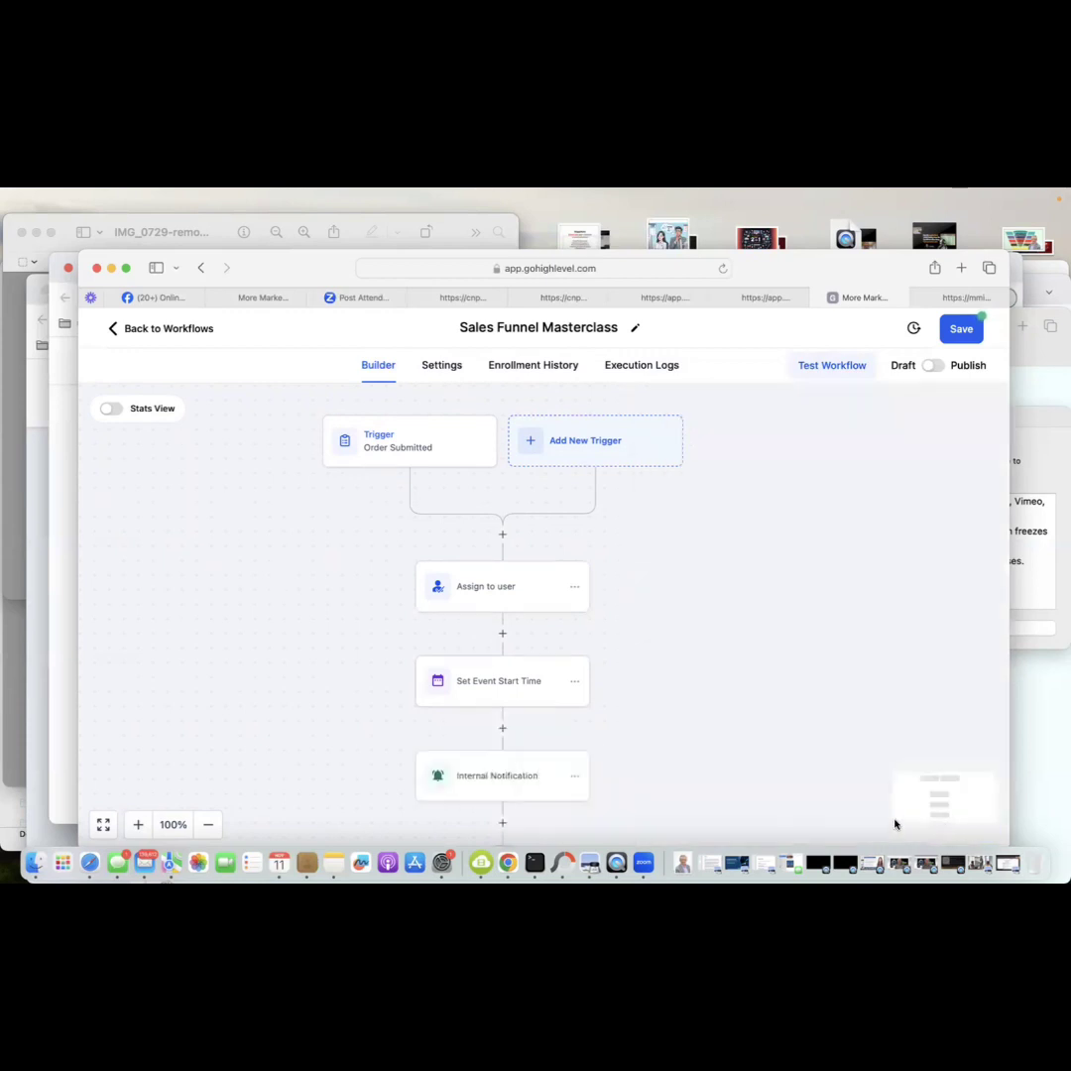
{"action": "scroll", "coordinate": [641, 662], "scroll_direction": "down", "scroll_amount": 5}
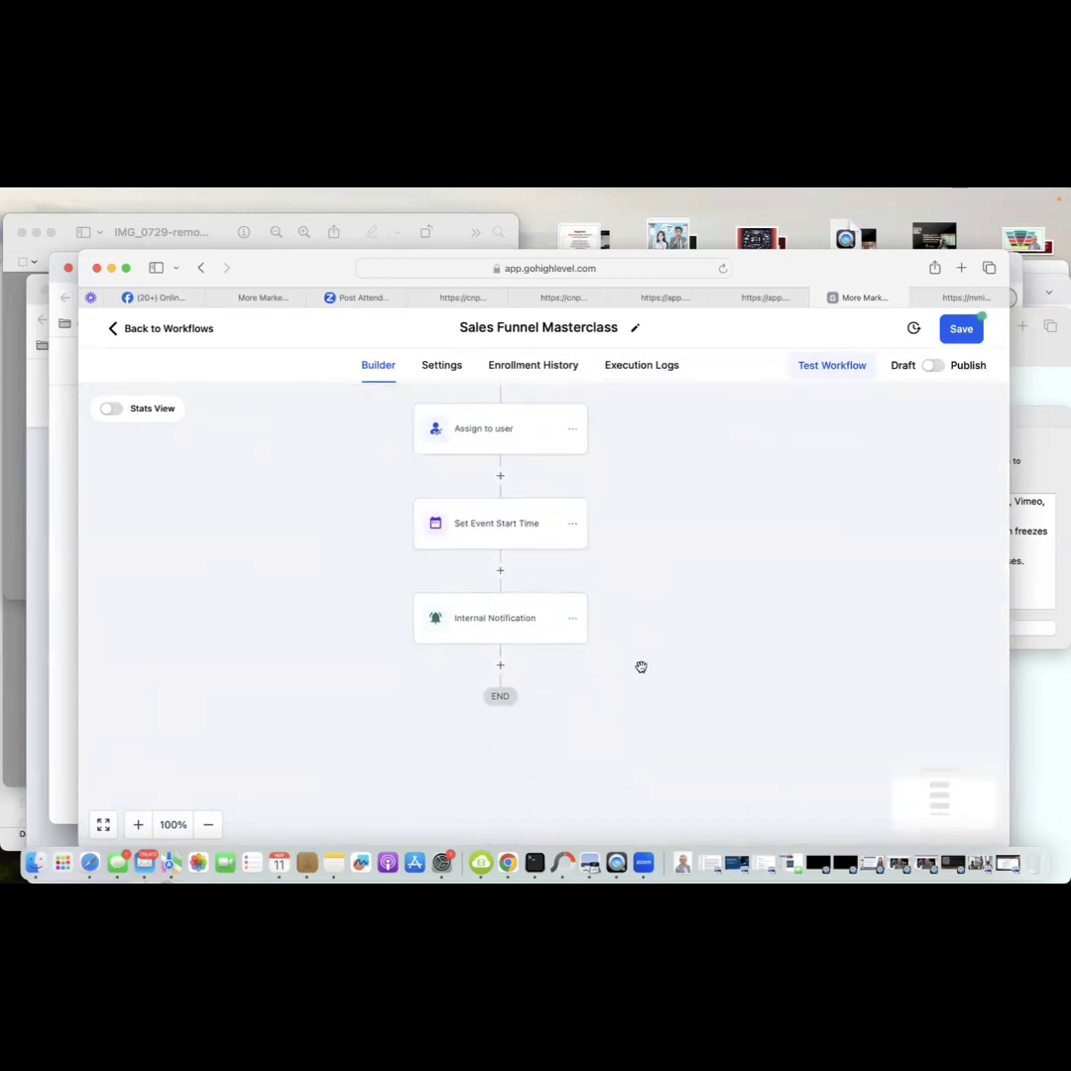
{"action": "left_click", "coordinate": [501, 665]}
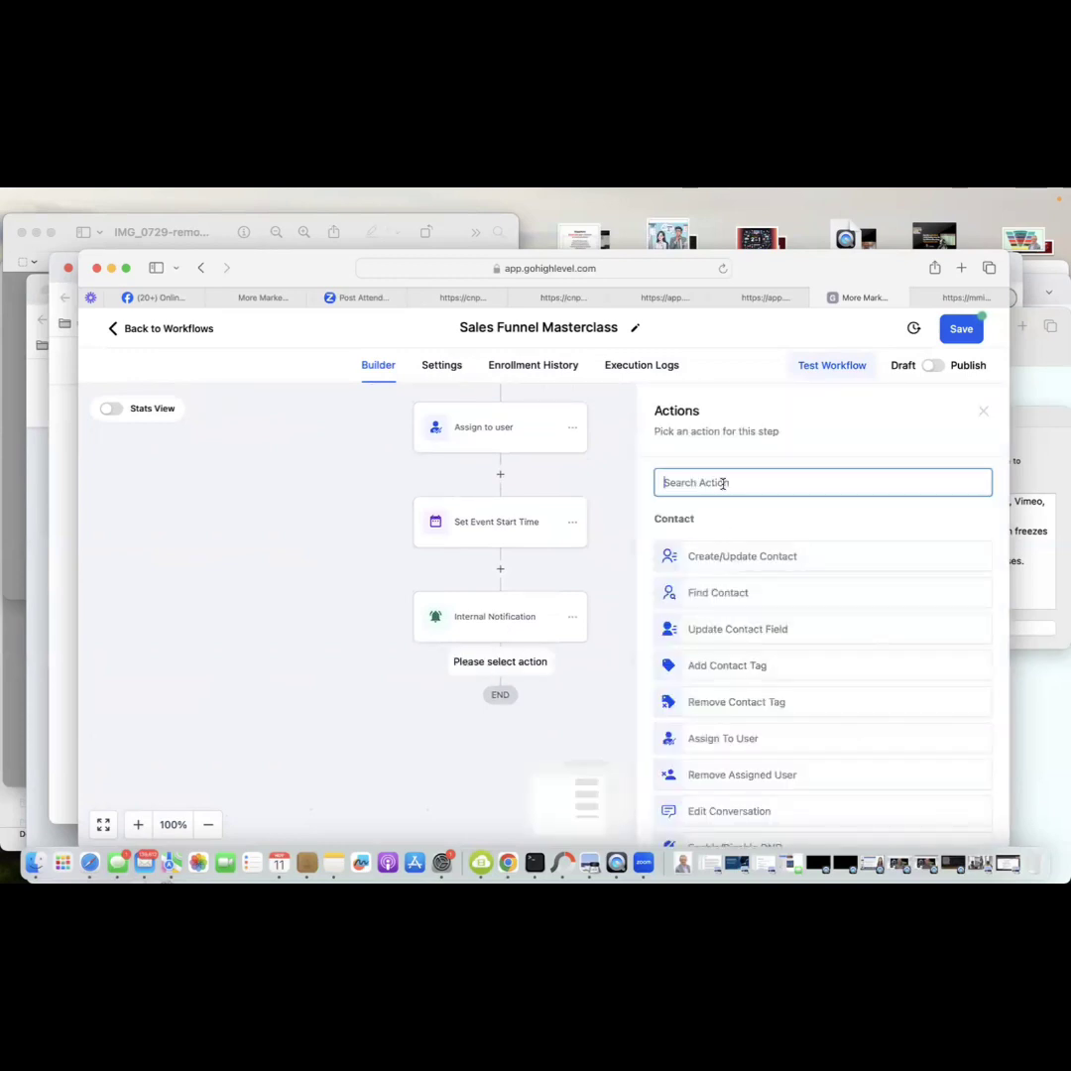
{"action": "type", "text": "wait"}
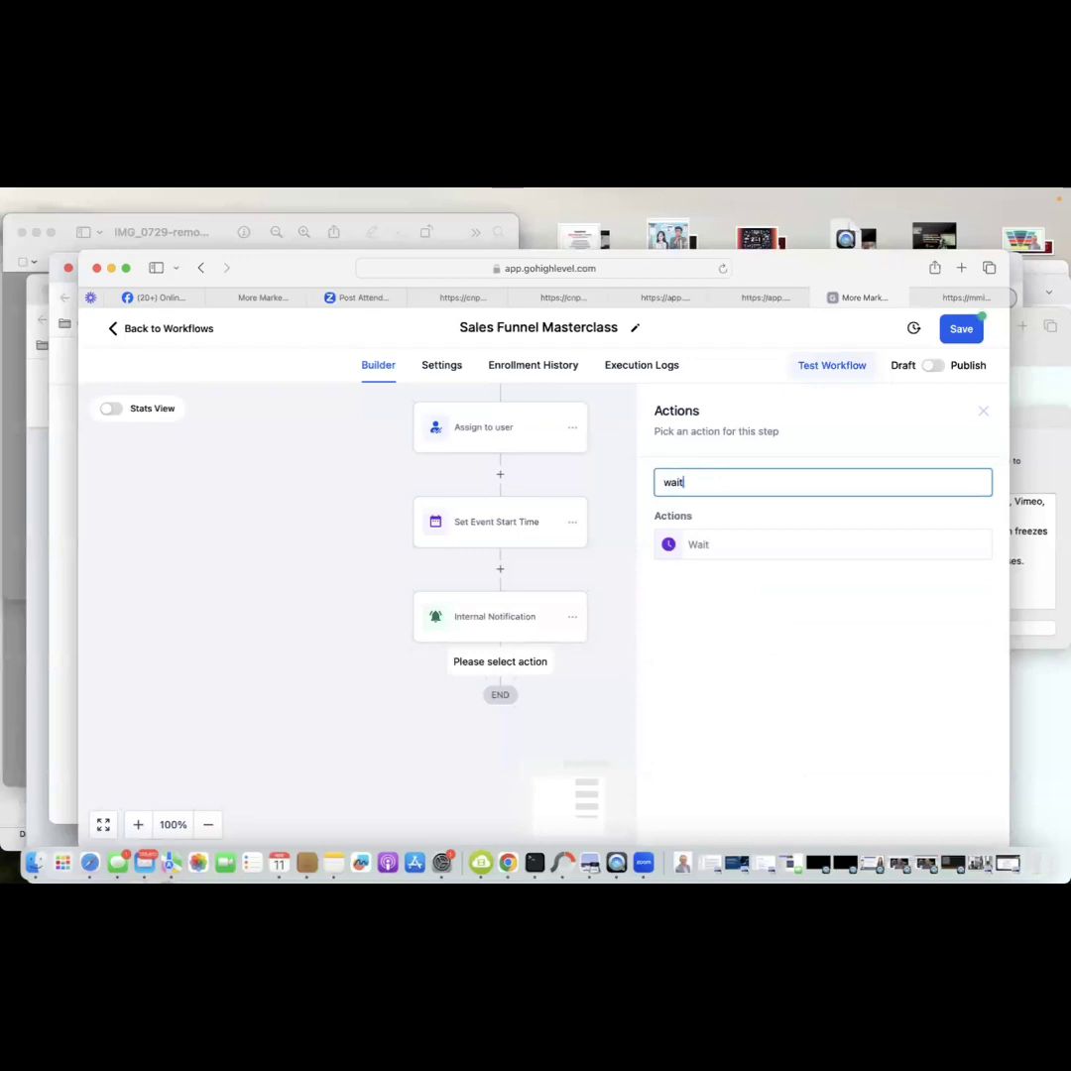
{"action": "left_click", "coordinate": [710, 545]}
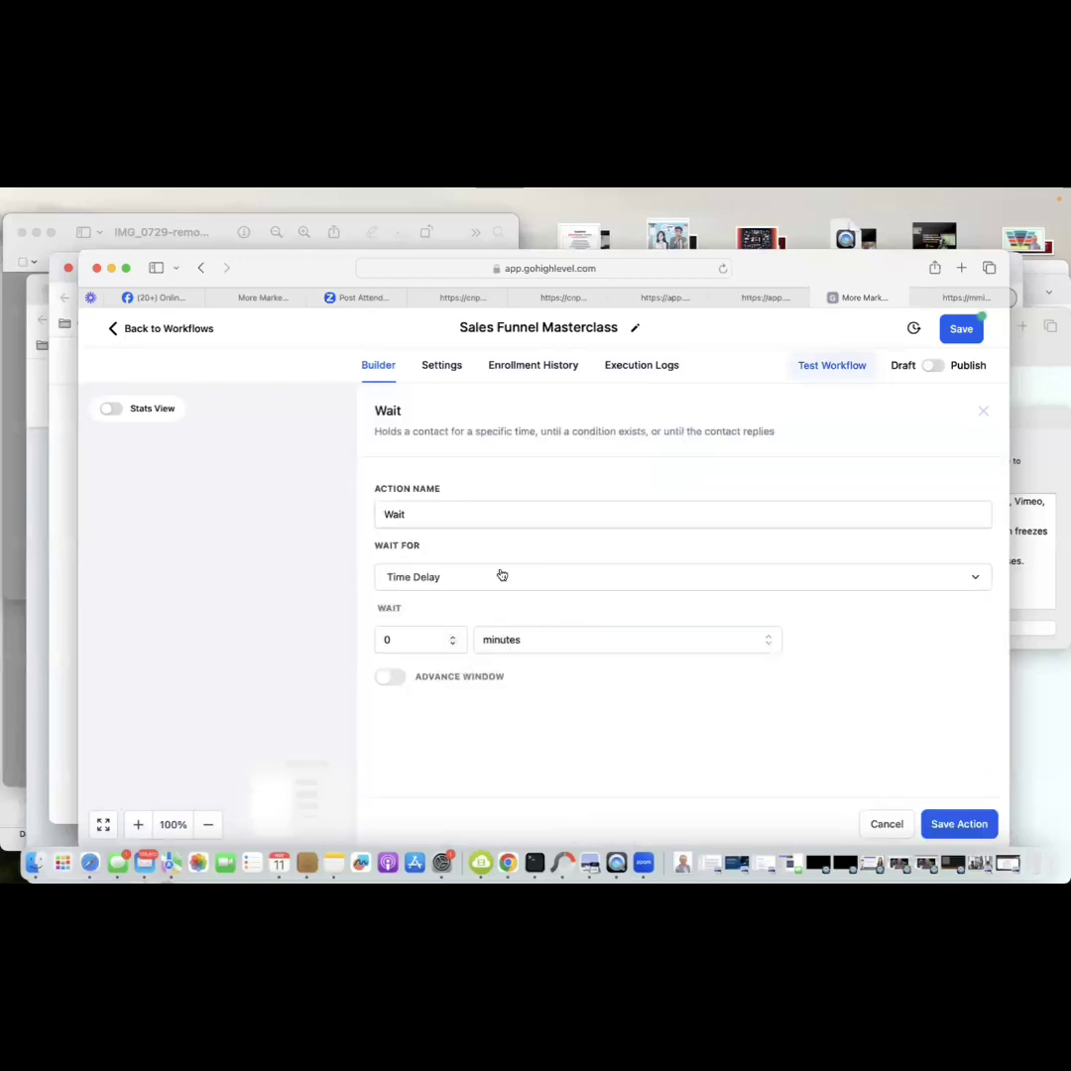
{"action": "left_click", "coordinate": [453, 644]}
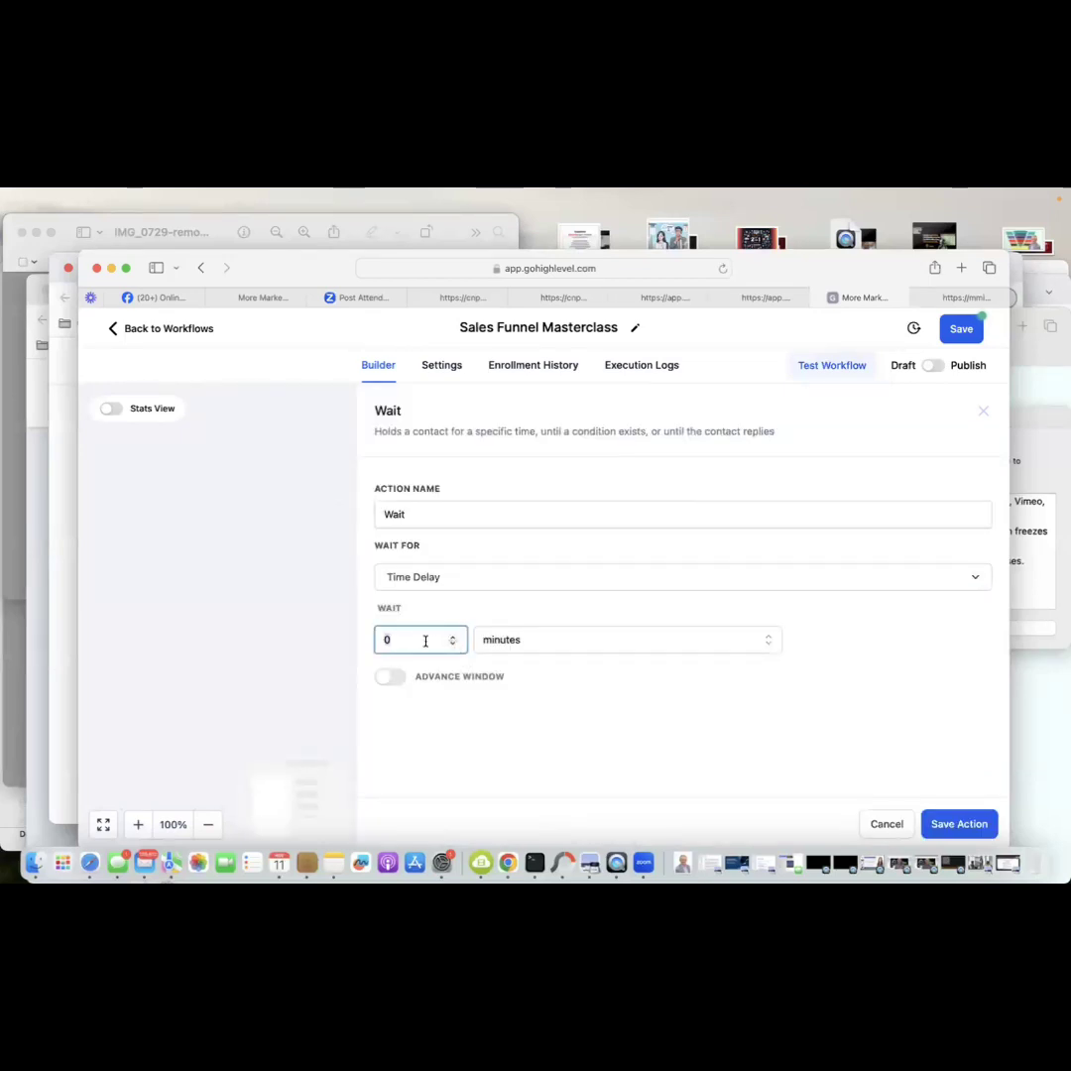
{"action": "left_click_drag", "start_coordinate": [404, 640], "coordinate": [357, 633]}
{"action": "type", "text": "5"}
{"action": "left_click", "coordinate": [960, 824]}
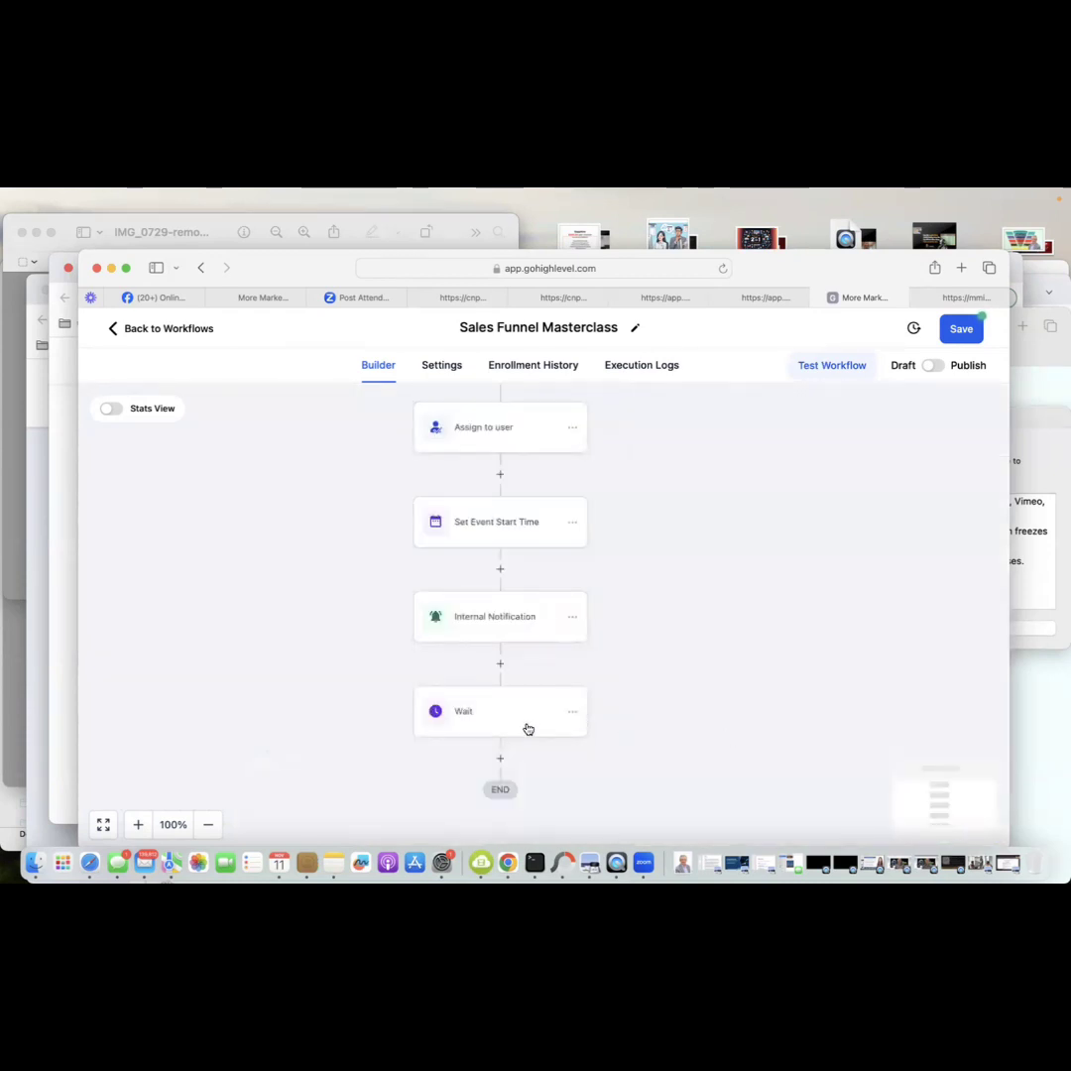
- Add a Send Email step after the Wait, using the user's full name and e-mail as sender
{"action": "left_click", "coordinate": [500, 757]}
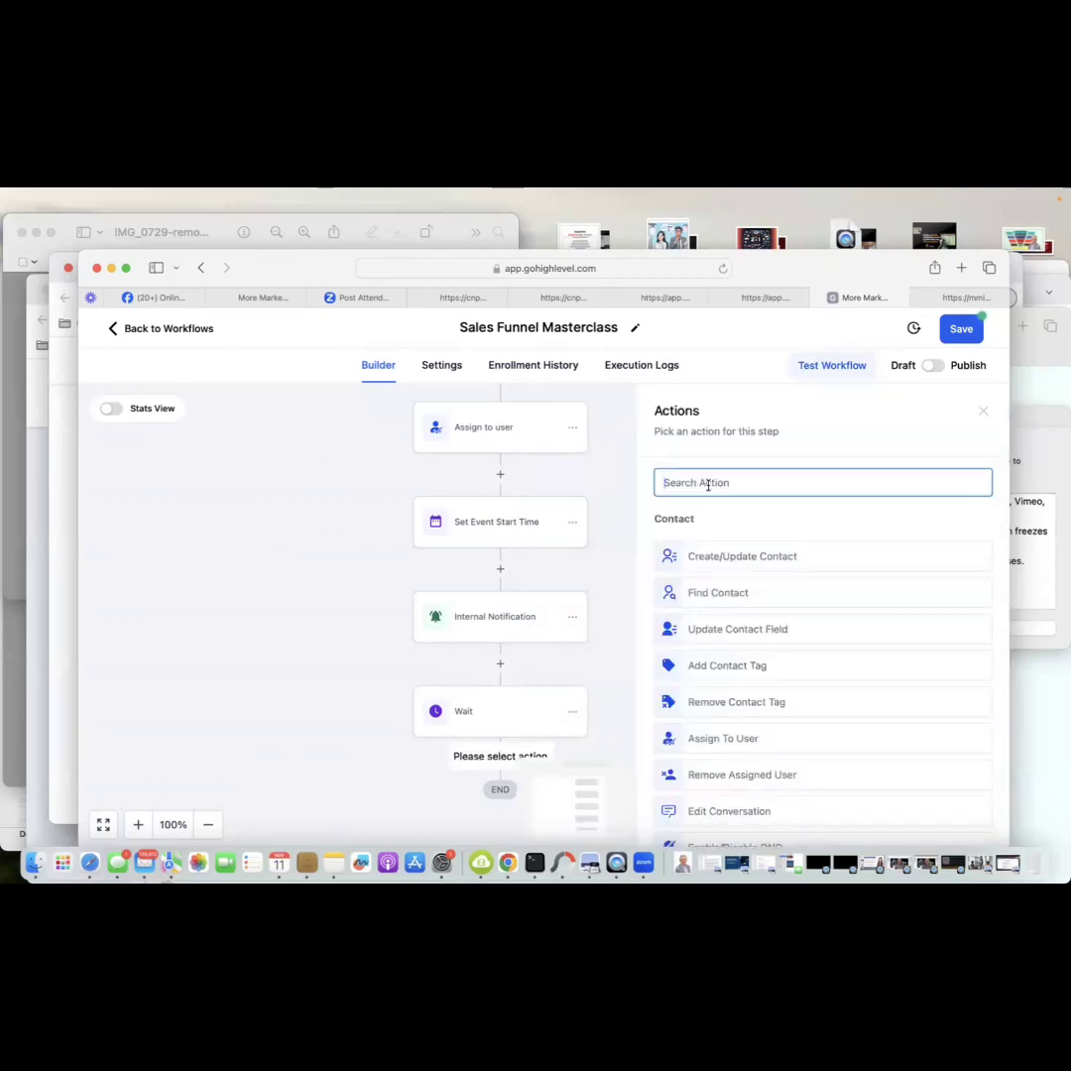
{"action": "type", "text": "em"}
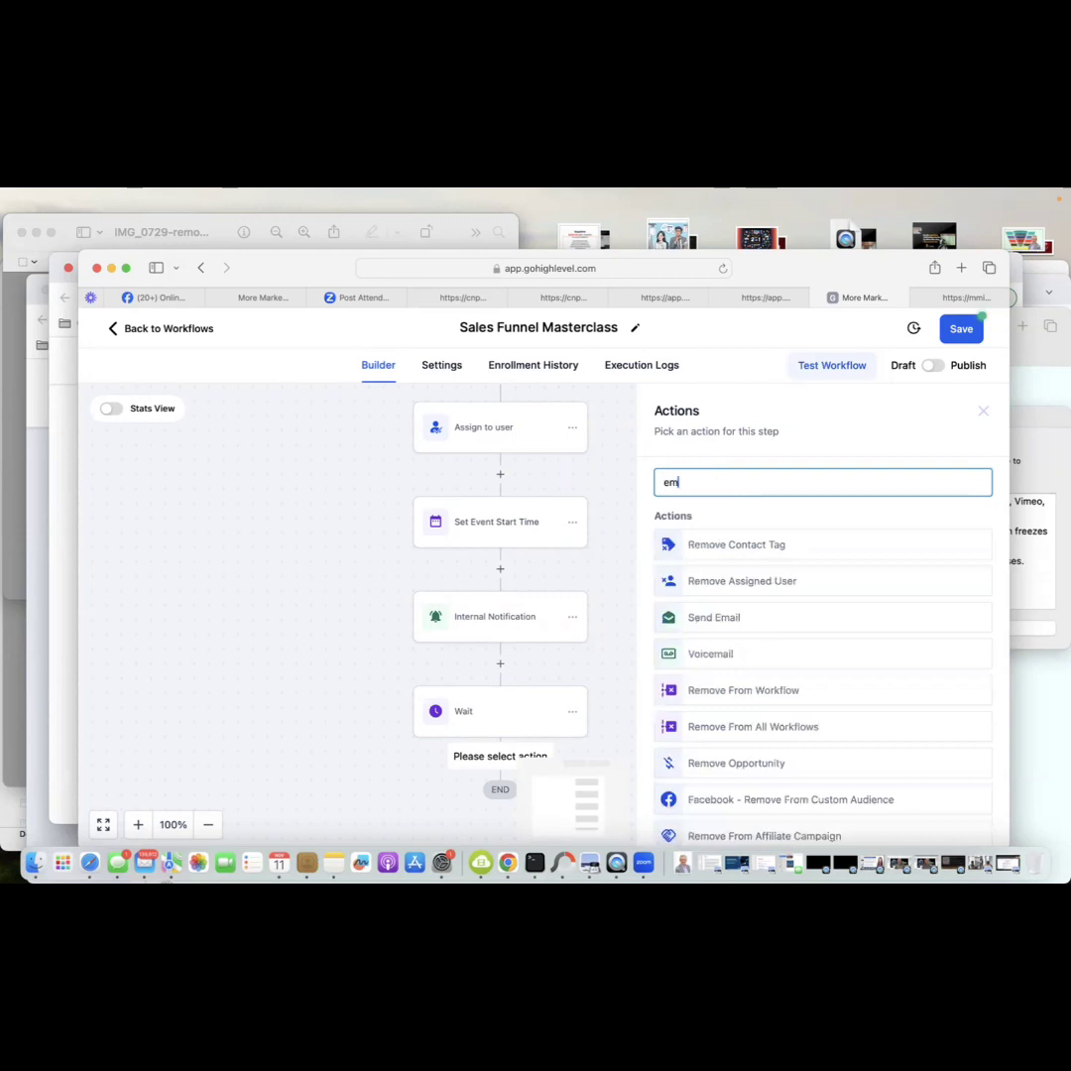
{"action": "left_click", "coordinate": [707, 616]}
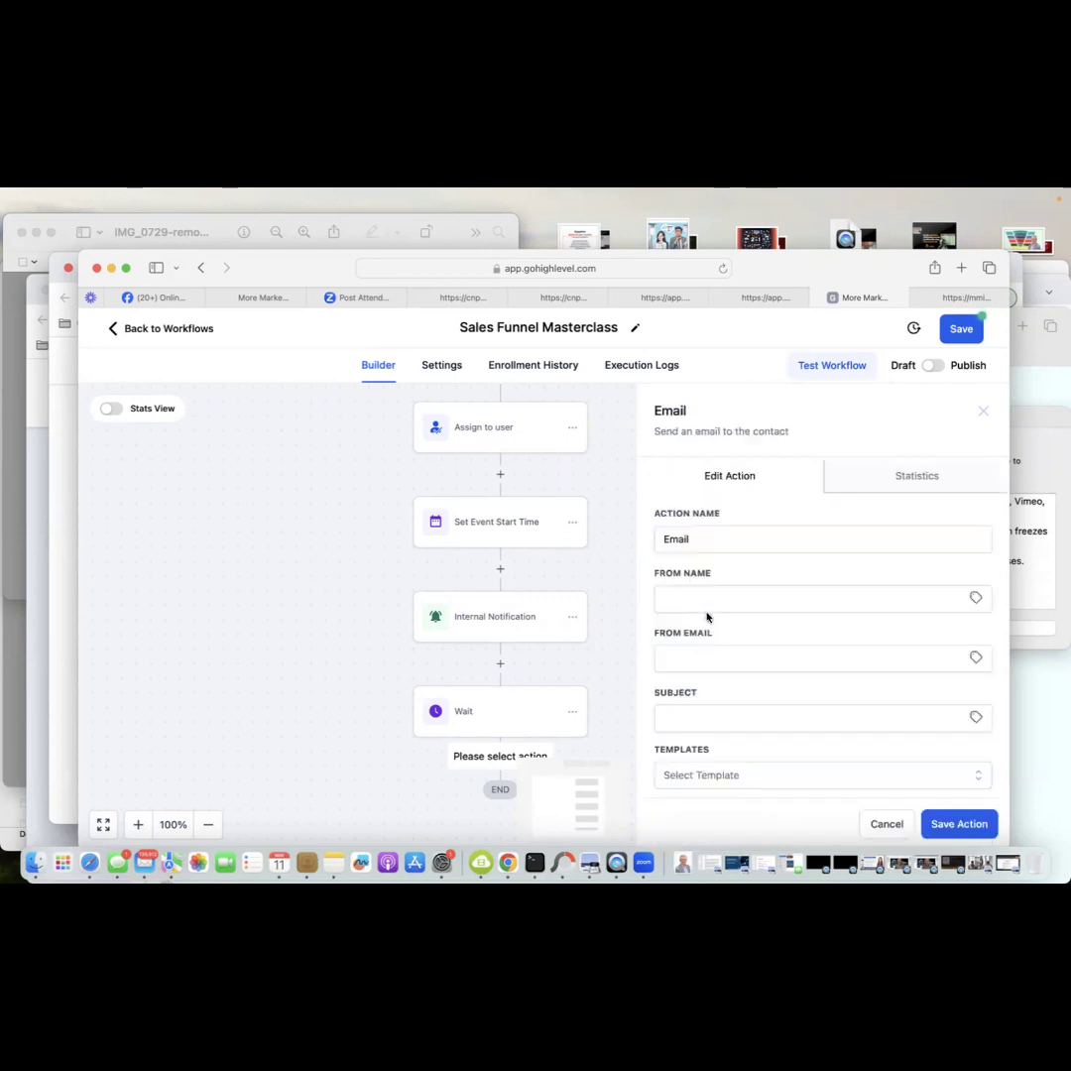
{"action": "left_click", "coordinate": [733, 601]}
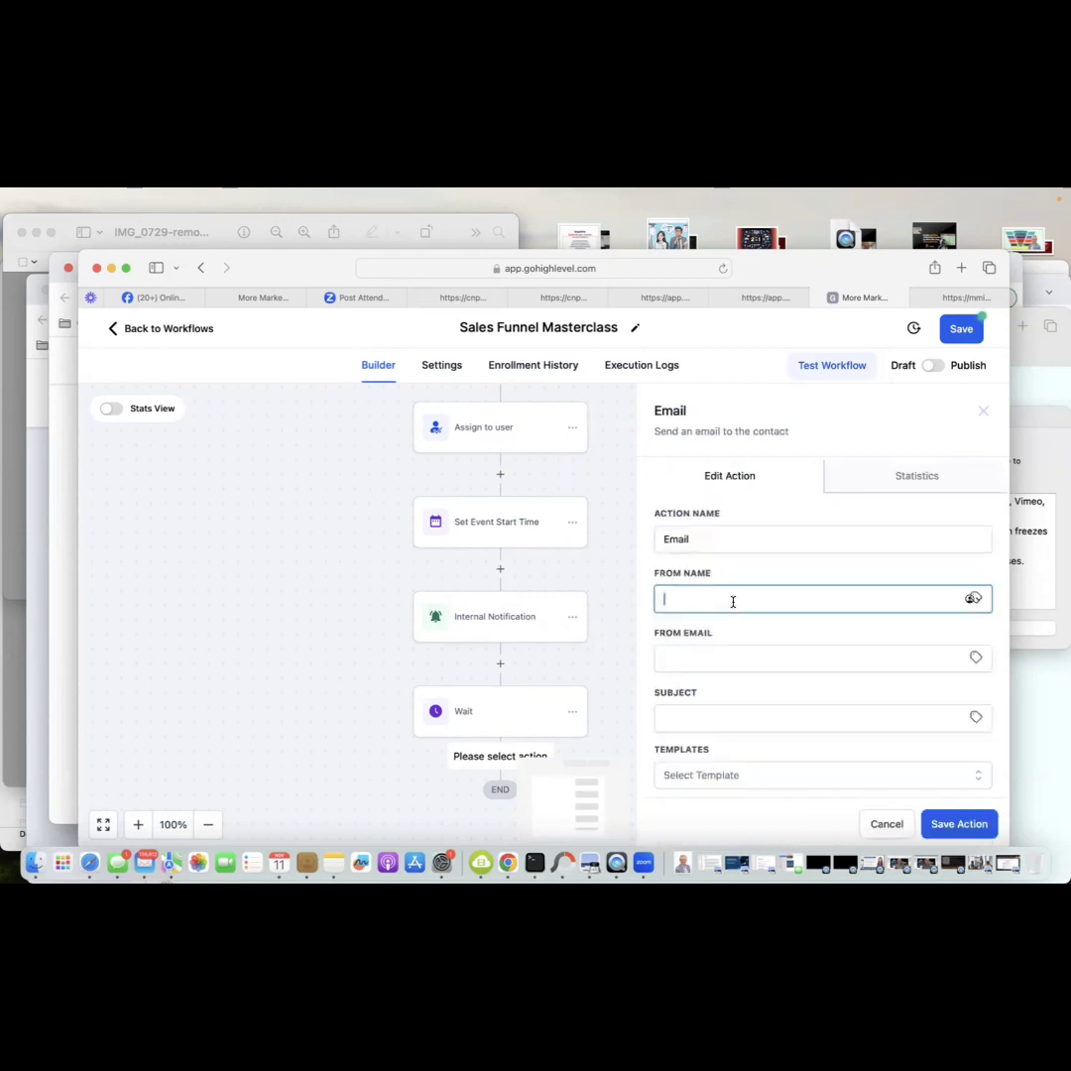
{"action": "type", "text": "fred"}
{"action": "left_click", "coordinate": [972, 599]}
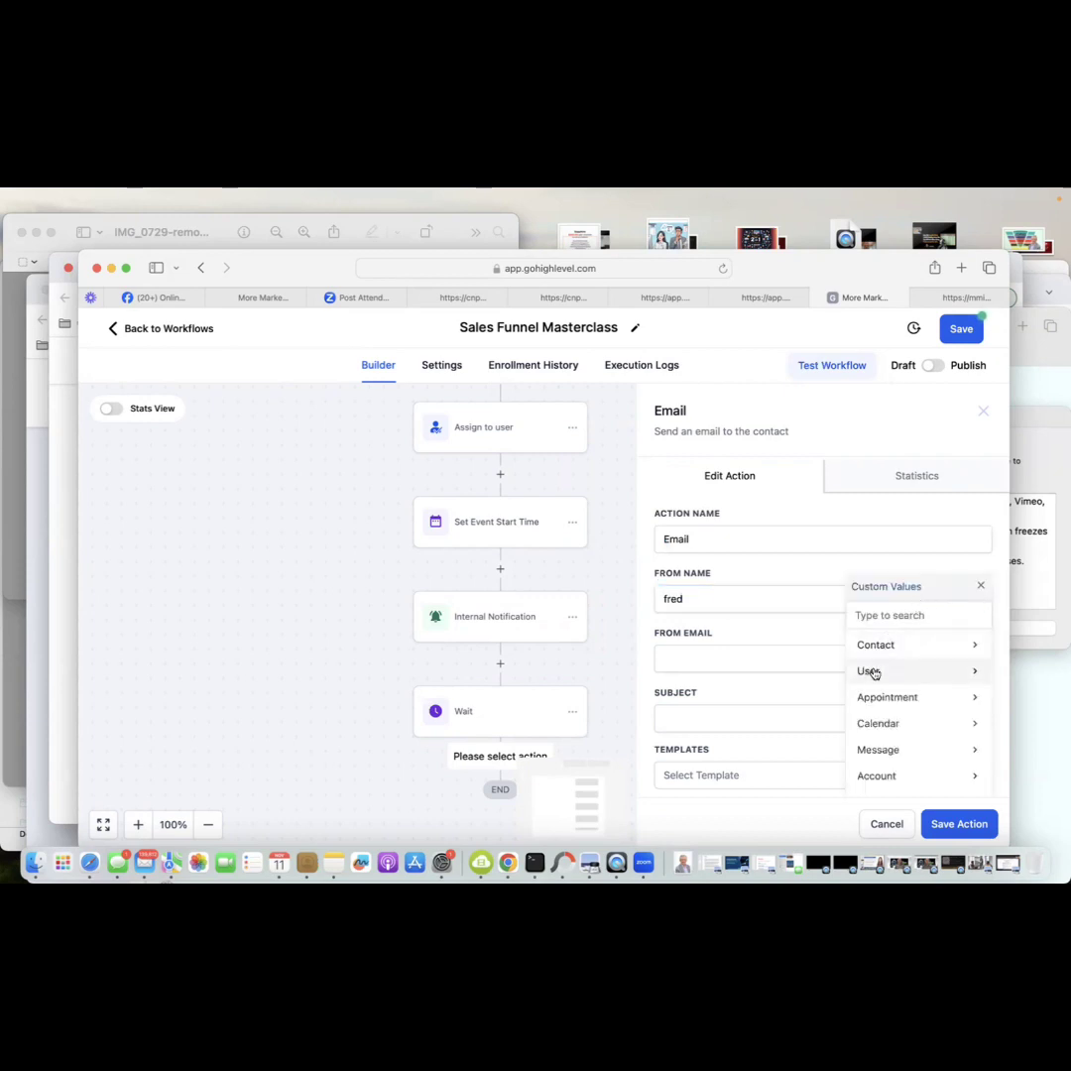
{"action": "left_click", "coordinate": [872, 672]}
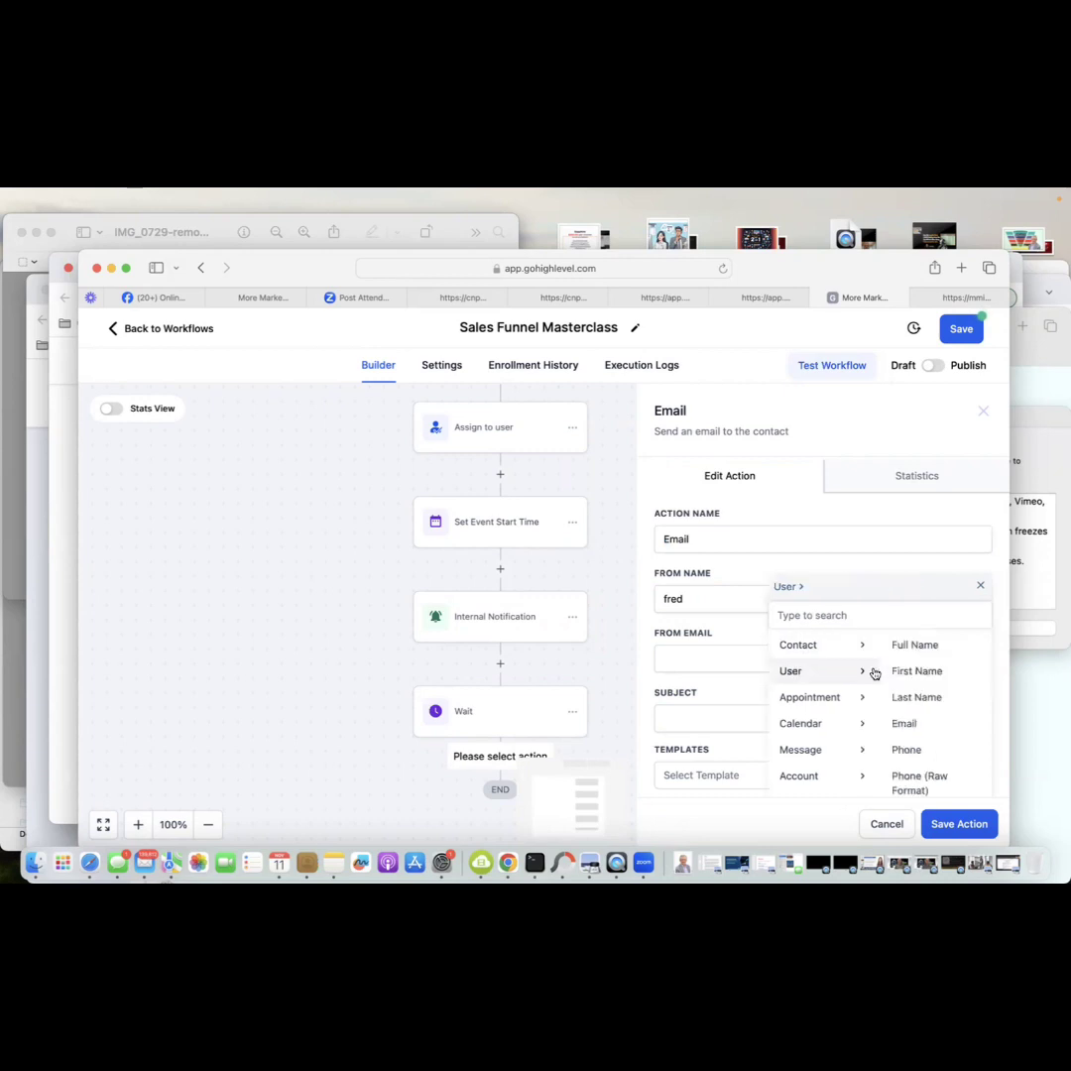
{"action": "left_click", "coordinate": [918, 646]}
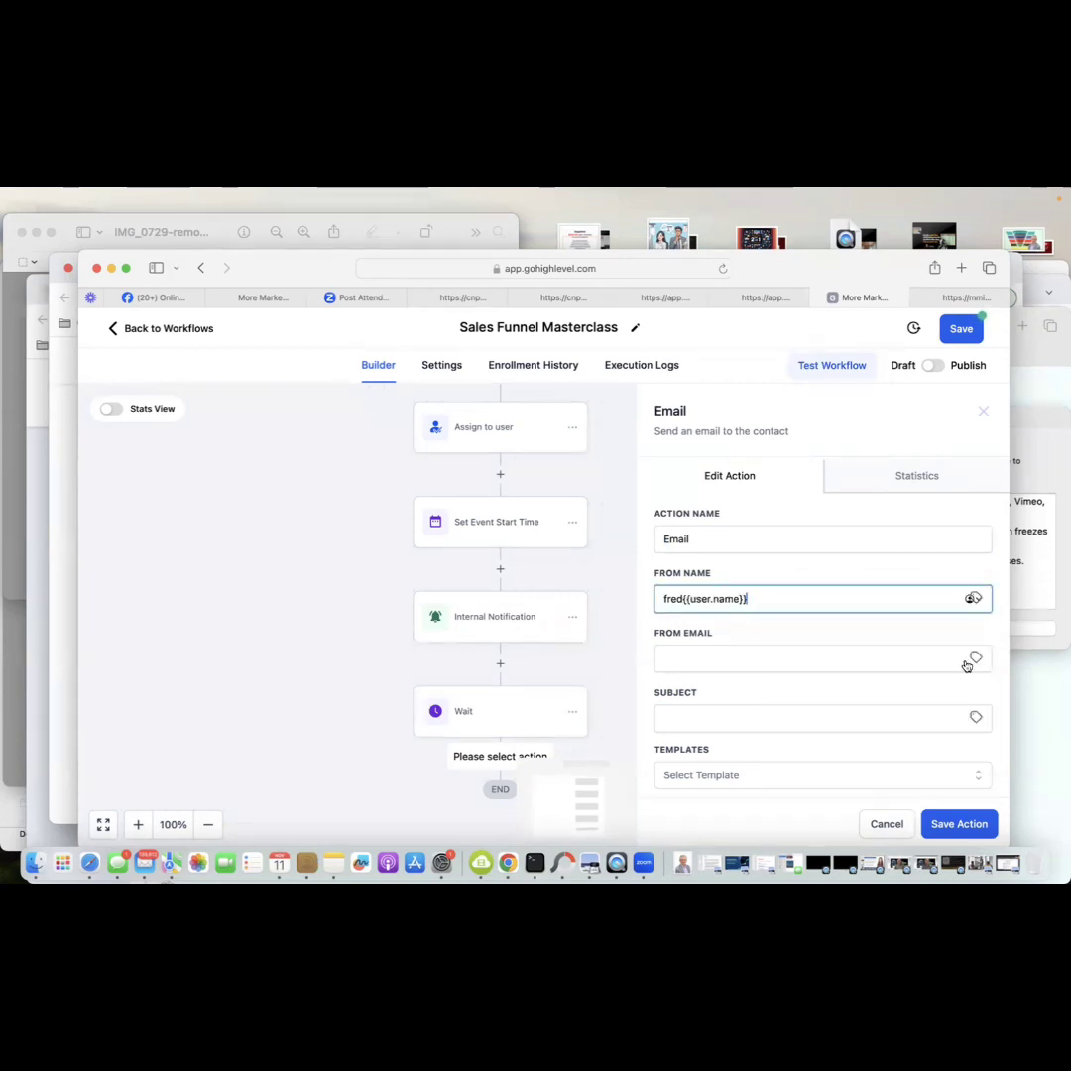
{"action": "left_click", "coordinate": [975, 659]}
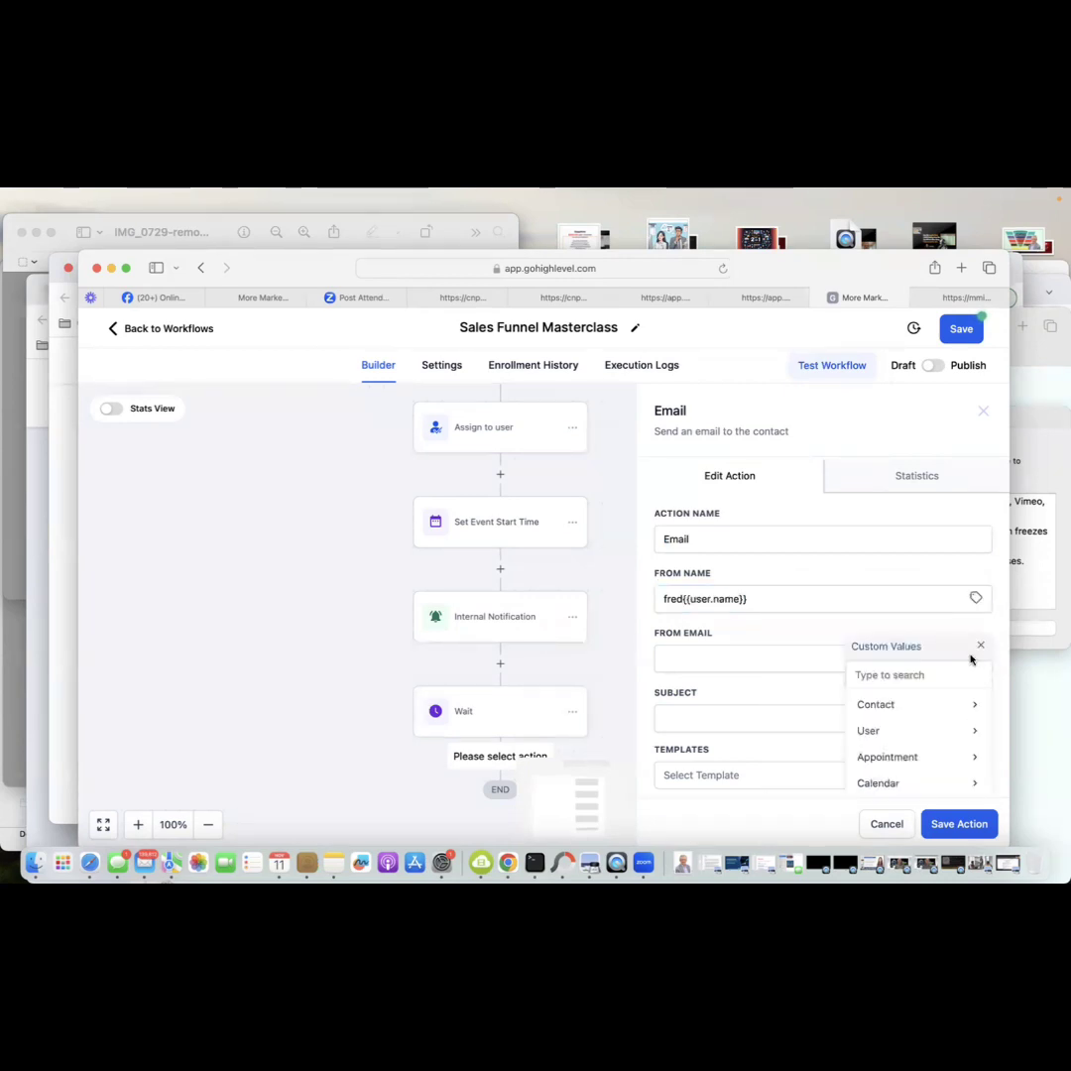
{"action": "left_click", "coordinate": [873, 733]}
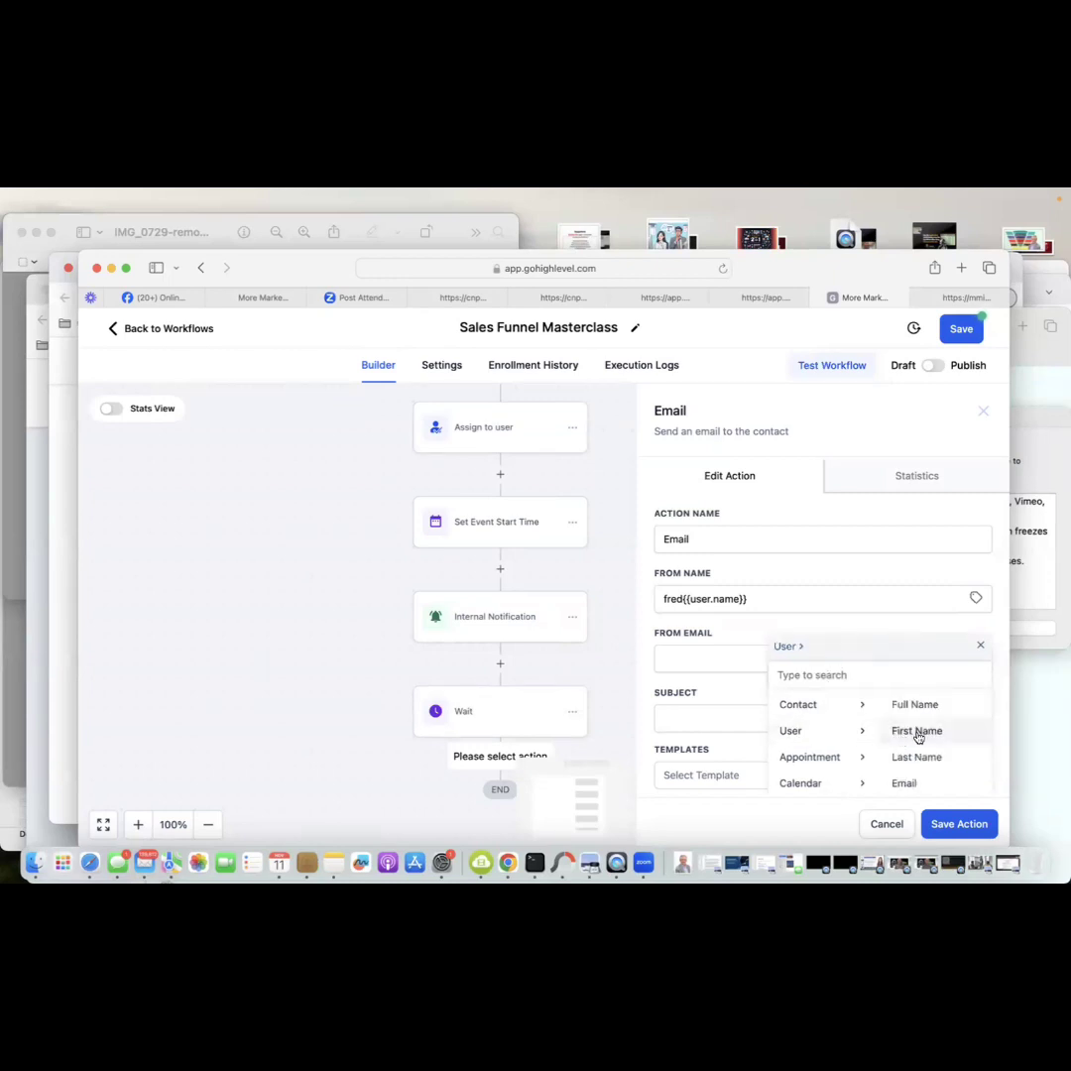
{"action": "left_click", "coordinate": [904, 784]}
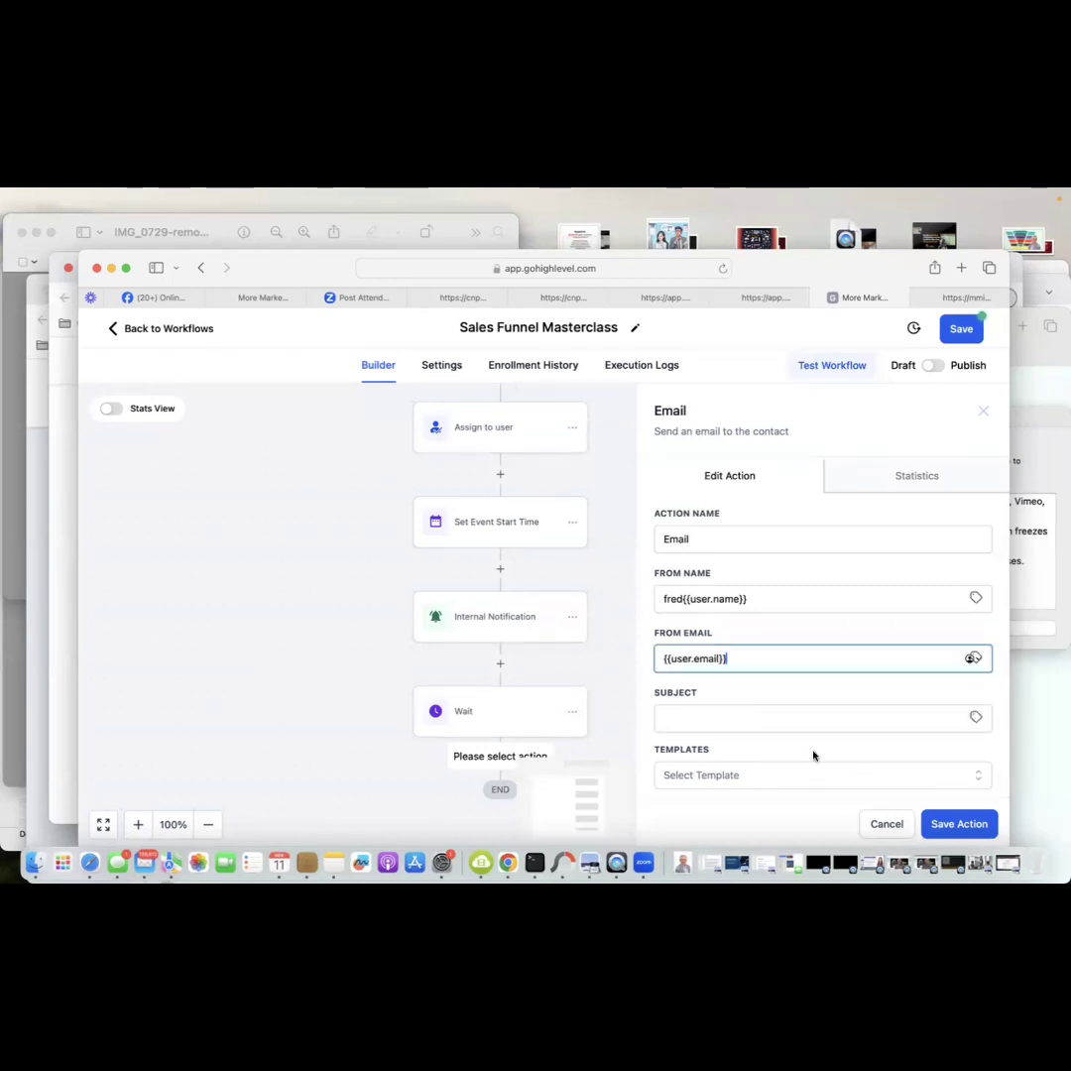
- Enter the subject 'Sales Funnel Masterclass - Registration'
{"action": "left_click", "coordinate": [737, 720]}
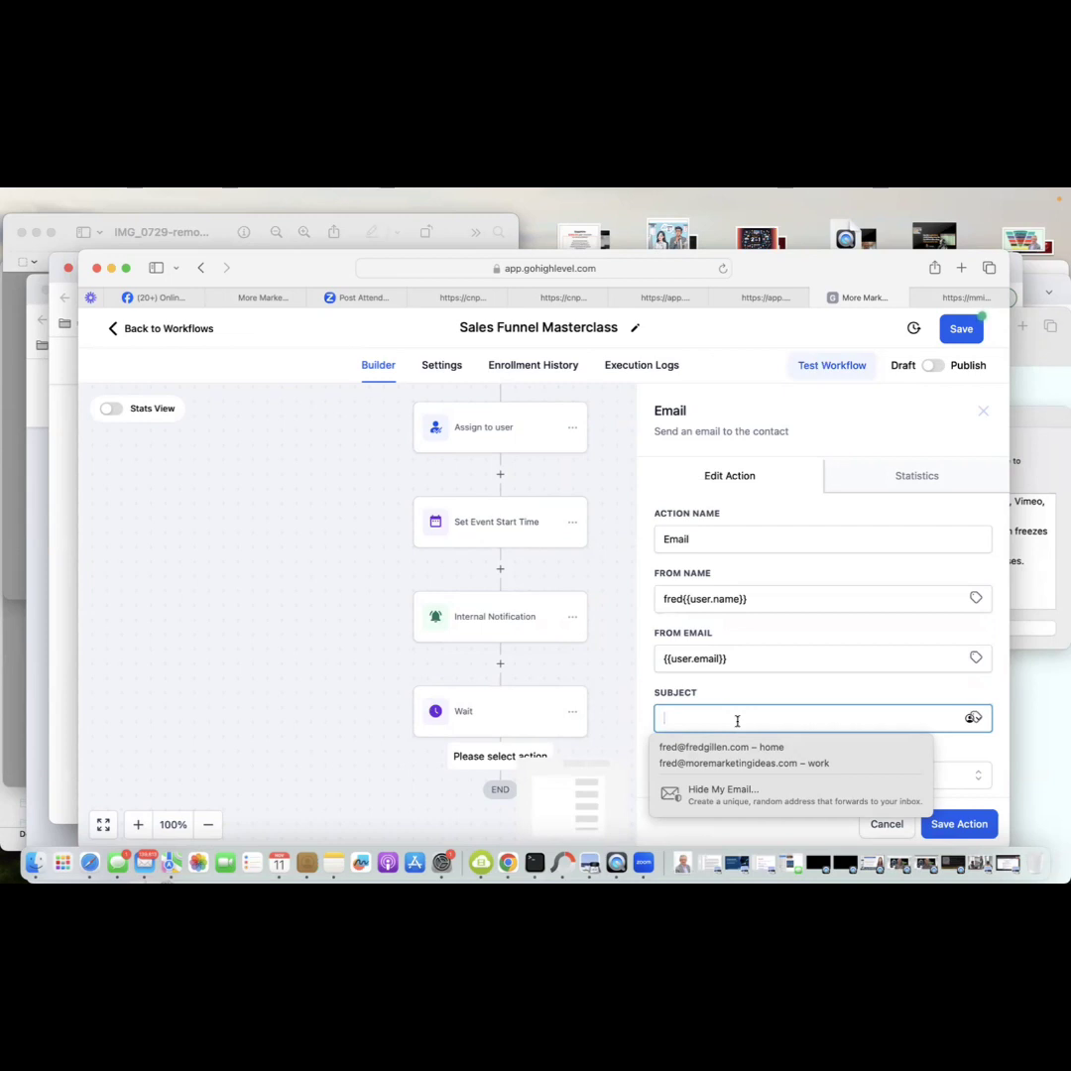
{"action": "type", "text": "Sa"}
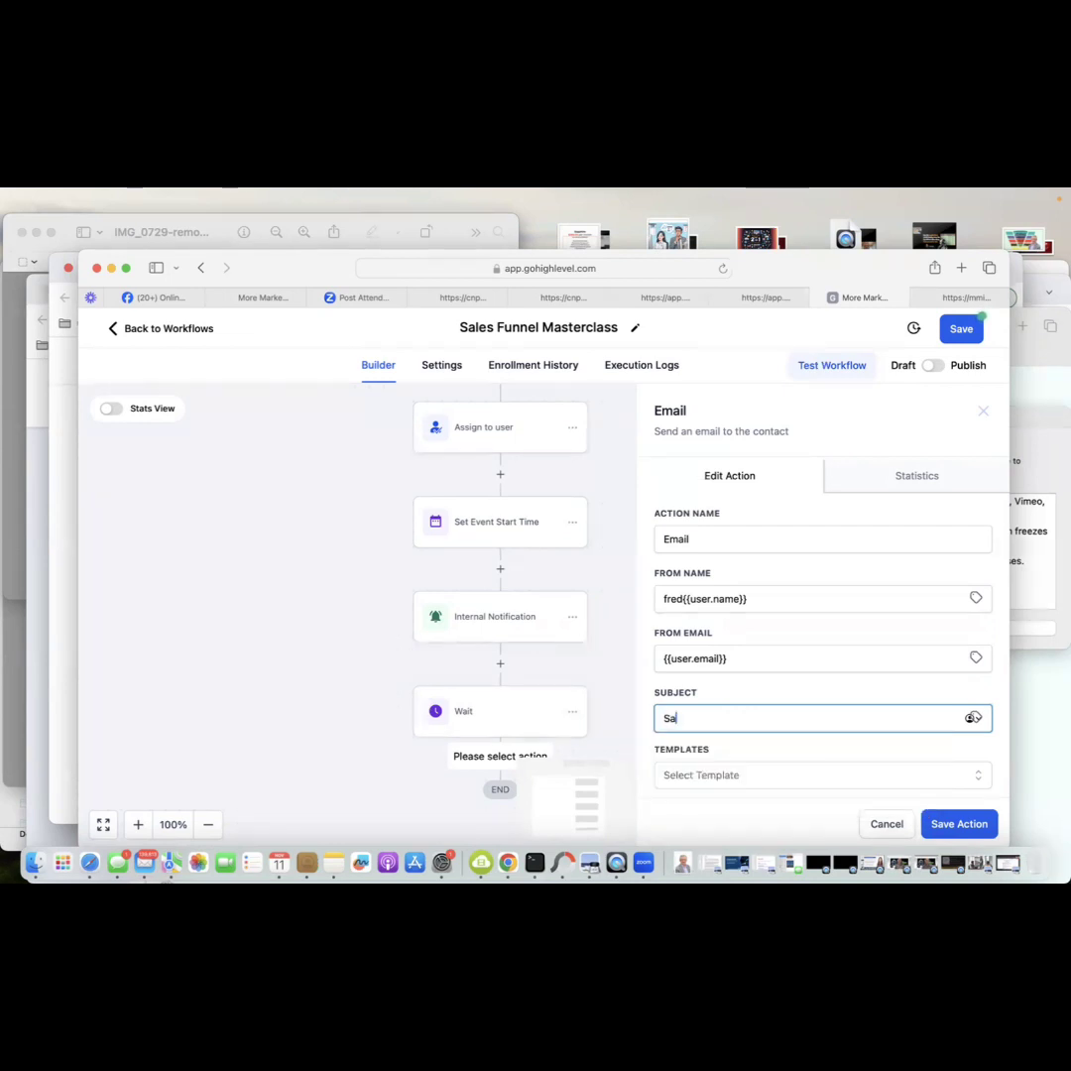
{"action": "key", "text": "BackSpace"}
{"action": "type", "text": "Sales Funnel Masterclass"}
{"action": "type", "text": "- Registra"}
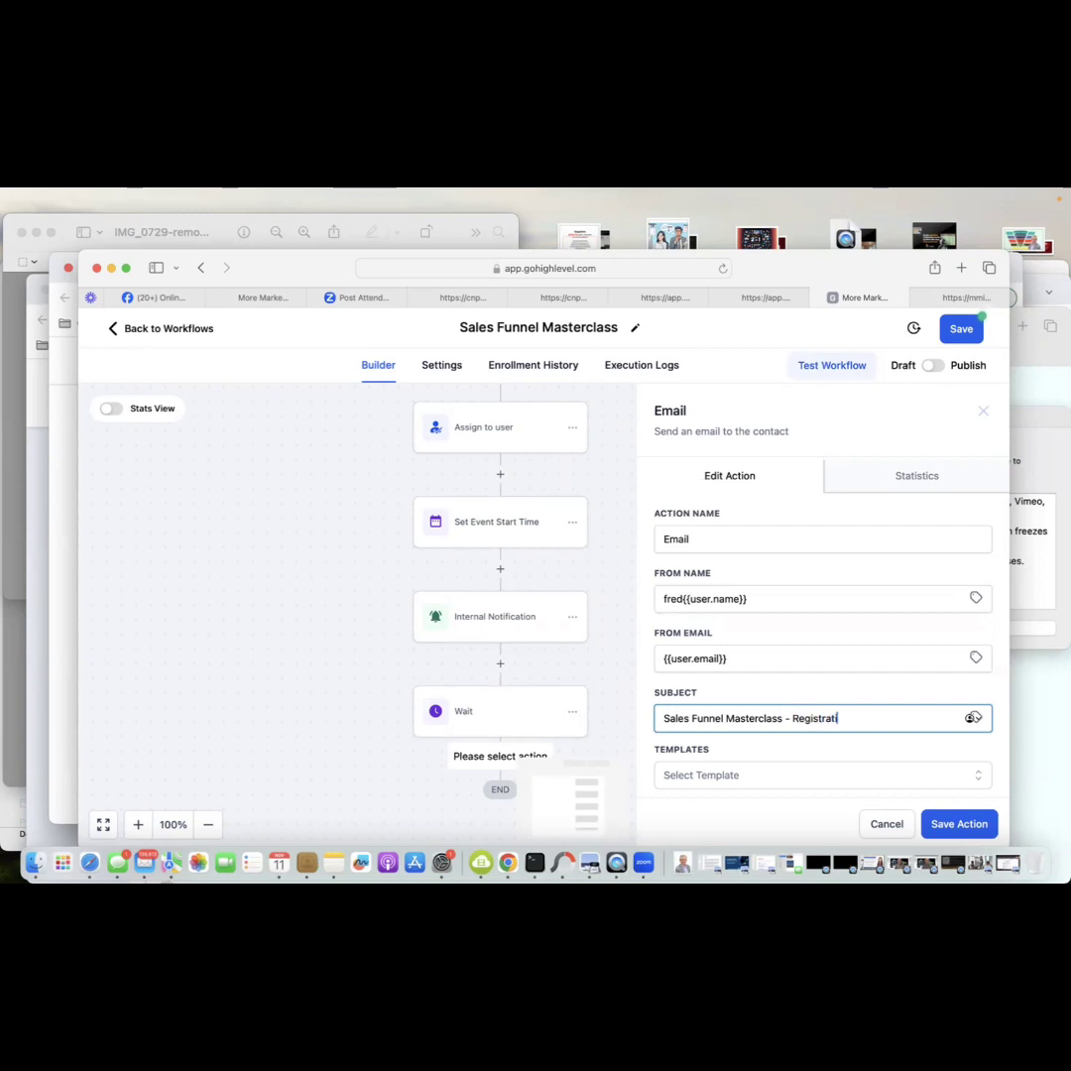
{"action": "scroll", "coordinate": [842, 715], "scroll_direction": "down", "scroll_amount": 2}
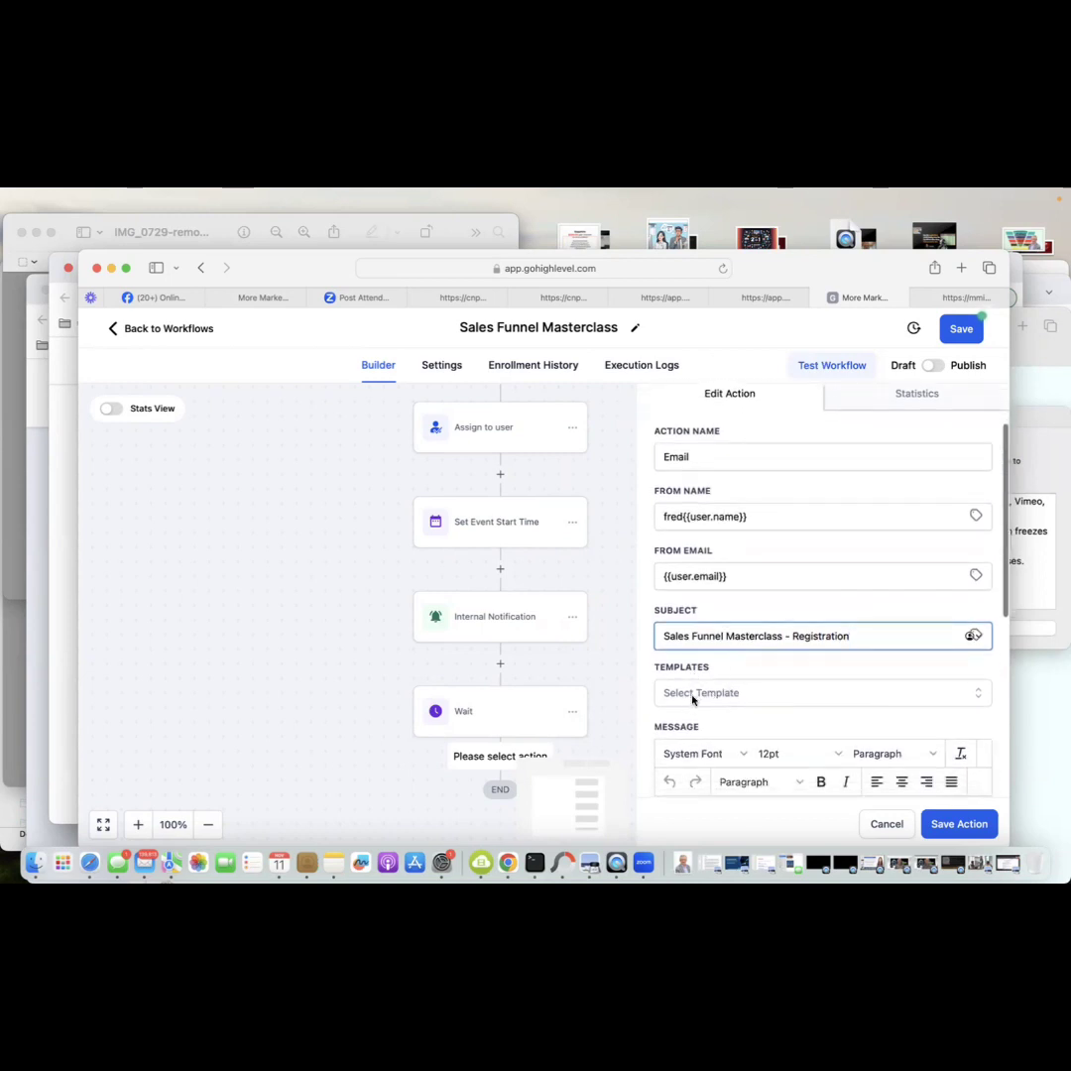
- Write the body 'Hi {{contact.first_name}}, thanks for registering' using the First Name merge field
{"action": "scroll", "coordinate": [692, 702], "scroll_direction": "down", "scroll_amount": 1}
{"action": "scroll", "coordinate": [693, 701], "scroll_direction": "down", "scroll_amount": 2}
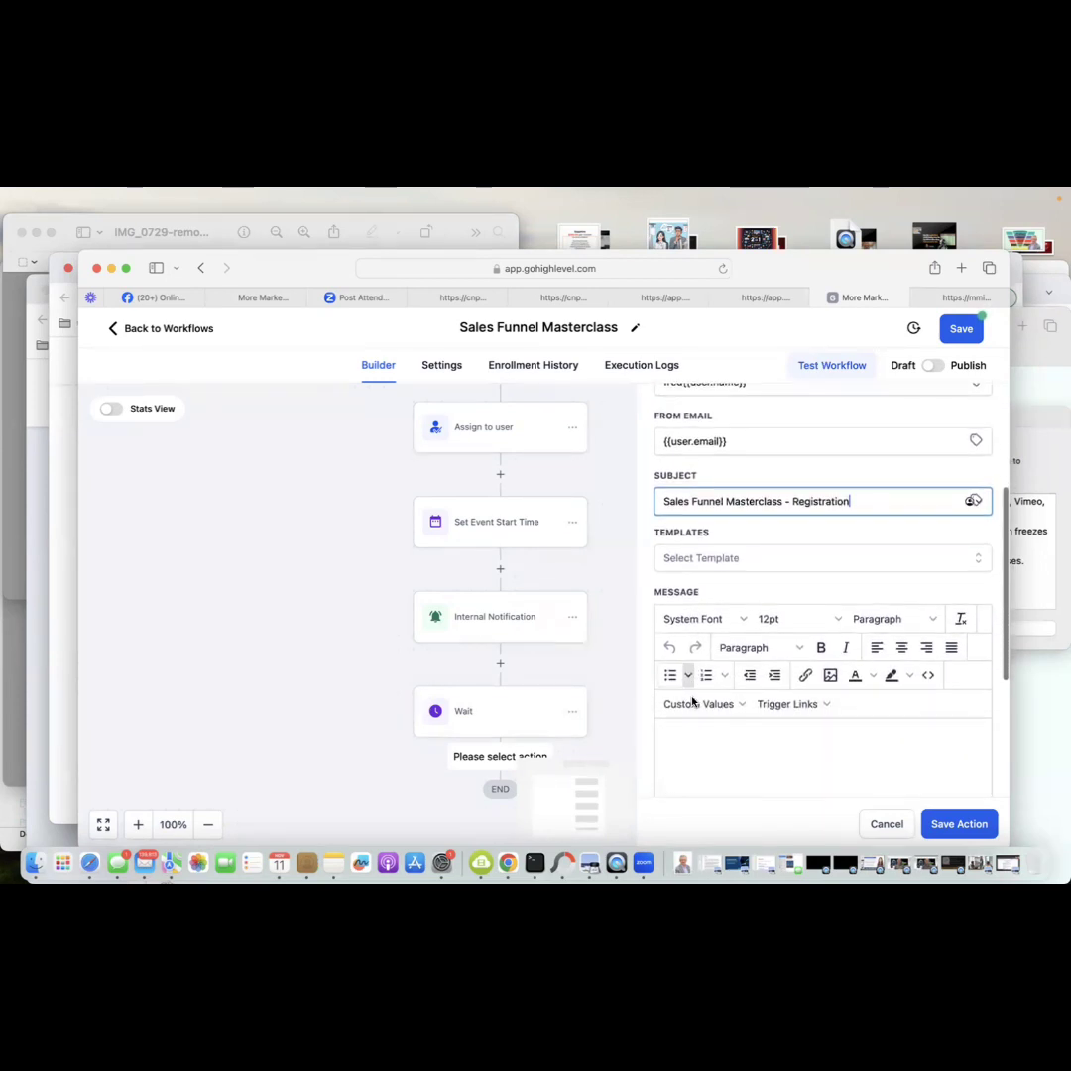
{"action": "left_click", "coordinate": [720, 725]}
{"action": "type", "text": "Hi"}
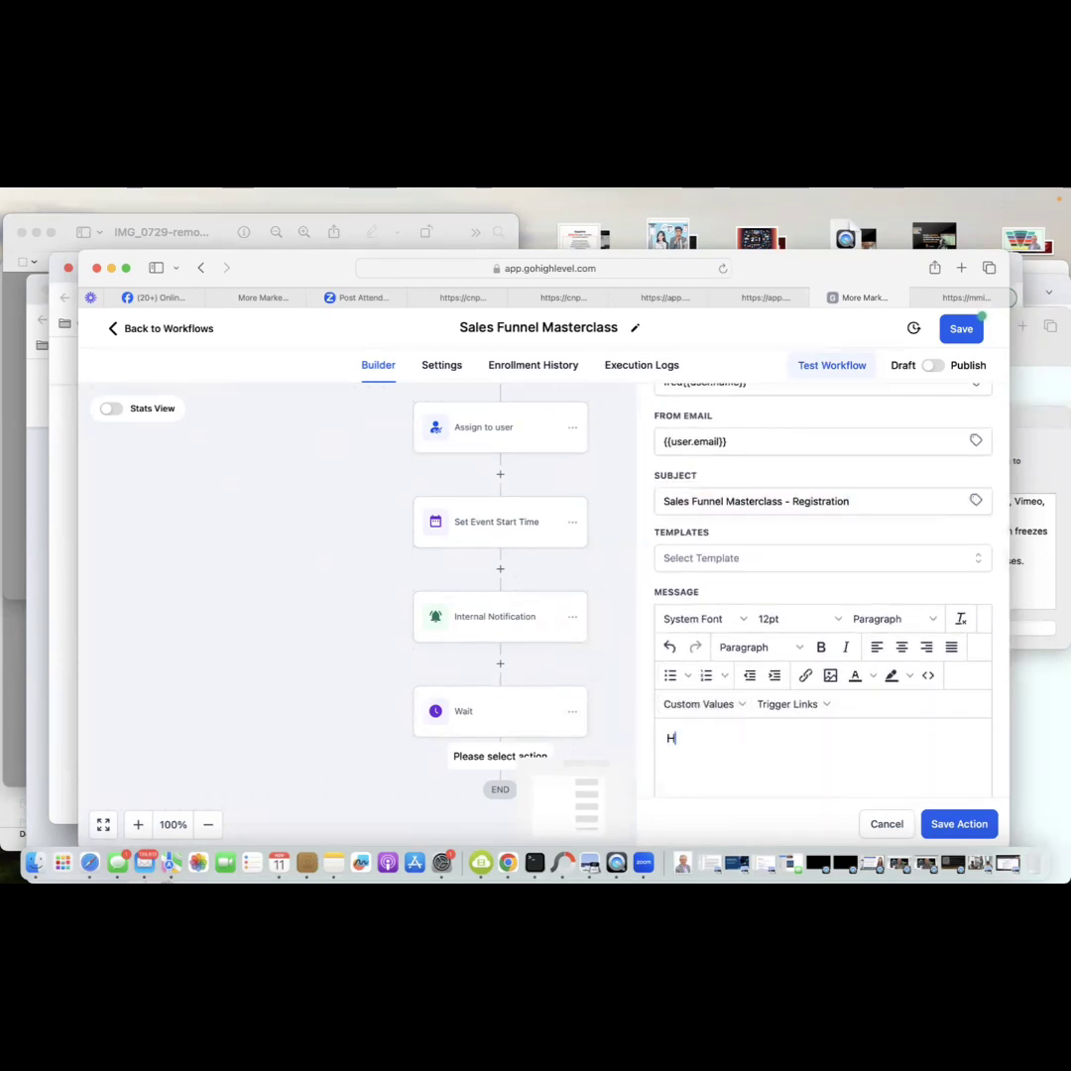
{"action": "left_click", "coordinate": [698, 703]}
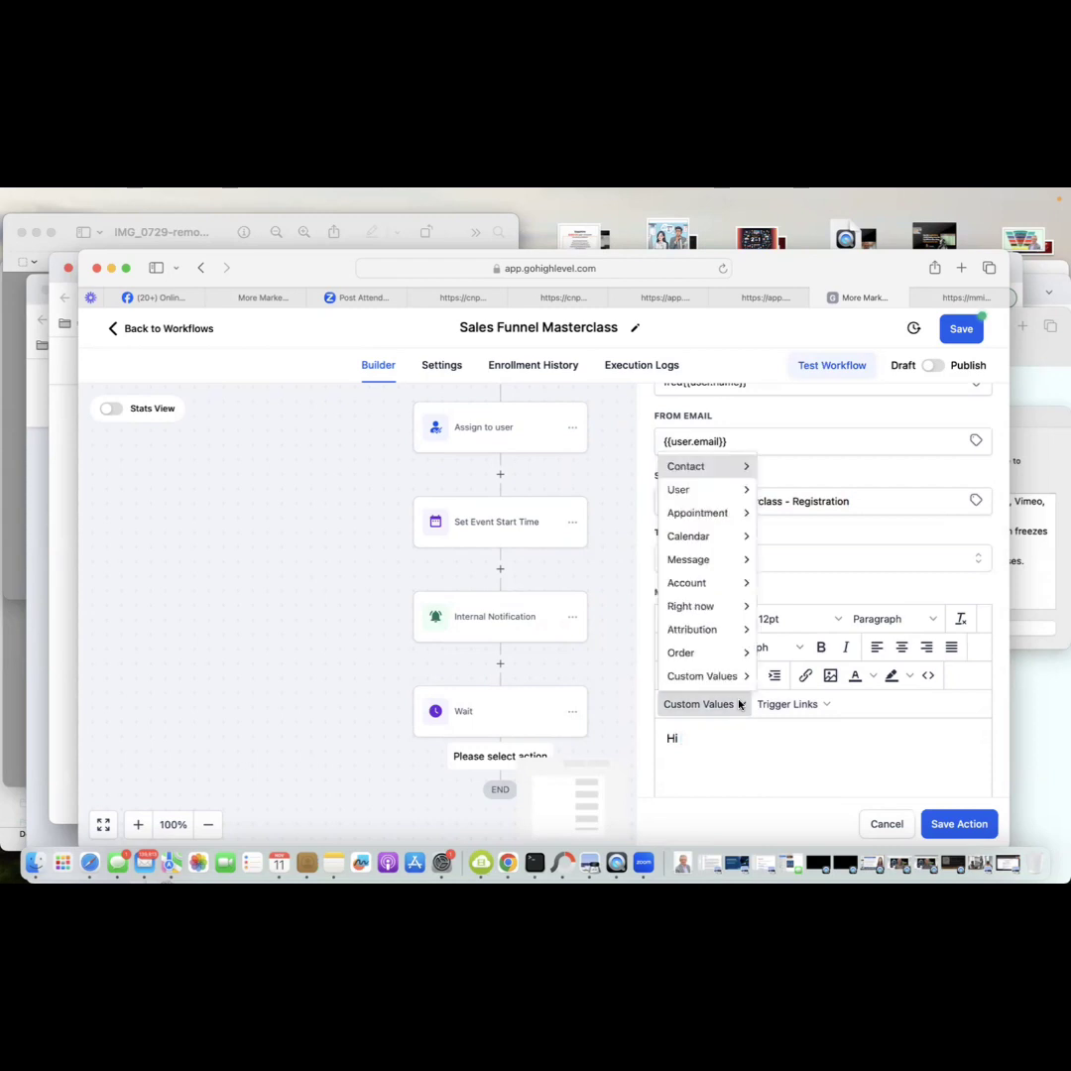
{"action": "mouse_move", "coordinate": [723, 469]}
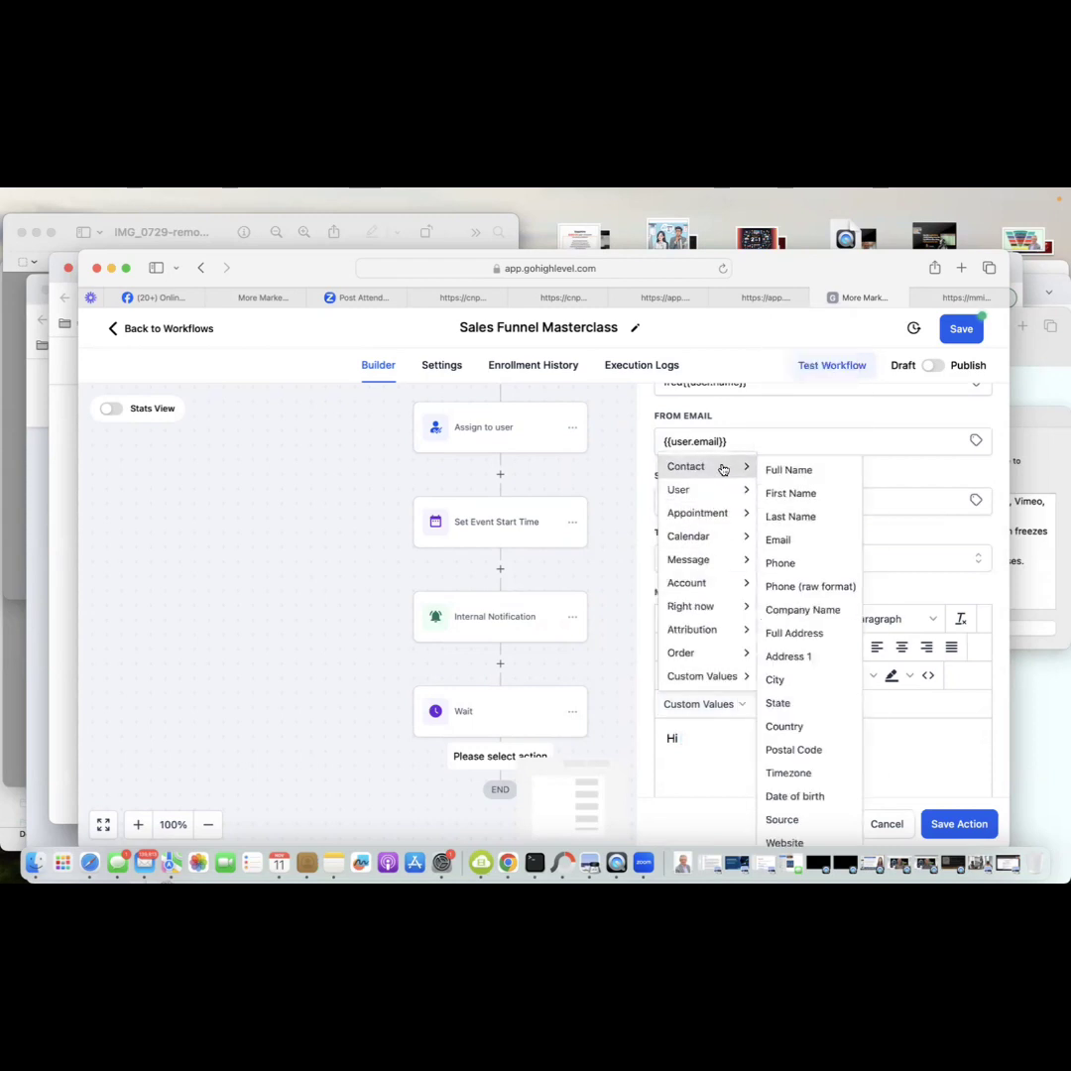
{"action": "left_click", "coordinate": [793, 494]}
{"action": "type", "text": ", thanks for reg"}
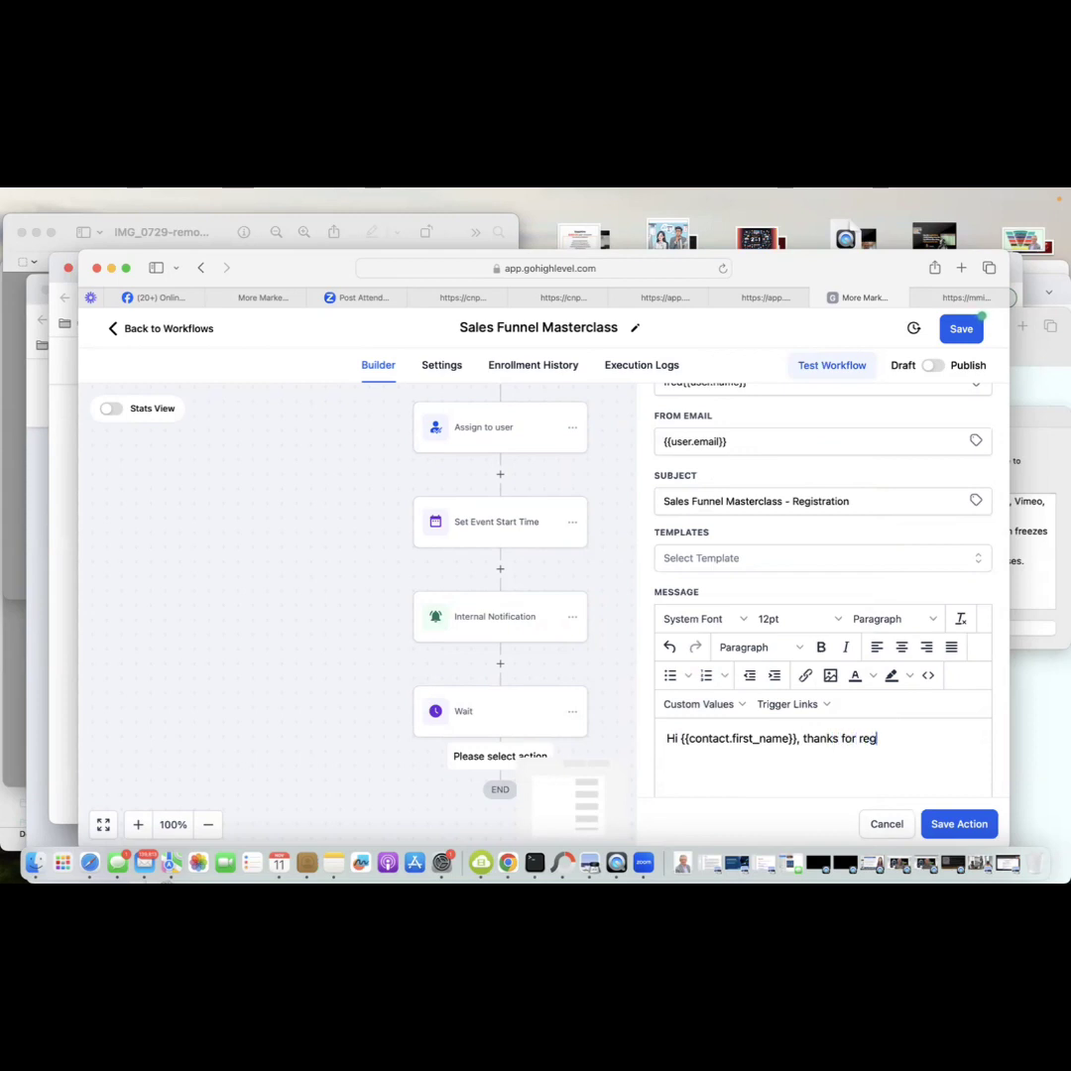
{"action": "type", "text": "istering"}
- Save the email and add a Wait until 1 day before the event/appointment time
{"action": "left_click", "coordinate": [947, 823]}
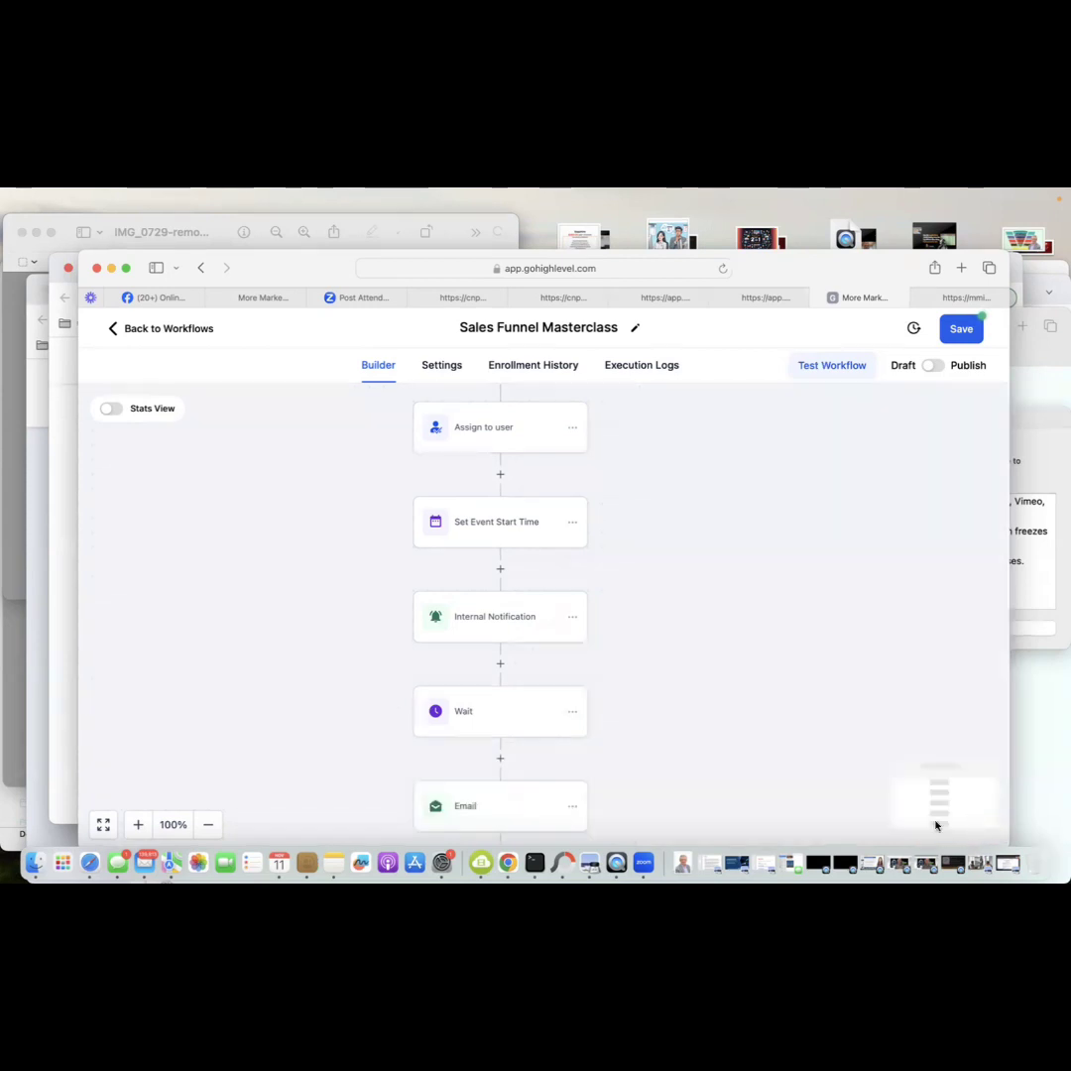
{"action": "scroll", "coordinate": [695, 707], "scroll_direction": "down", "scroll_amount": 3}
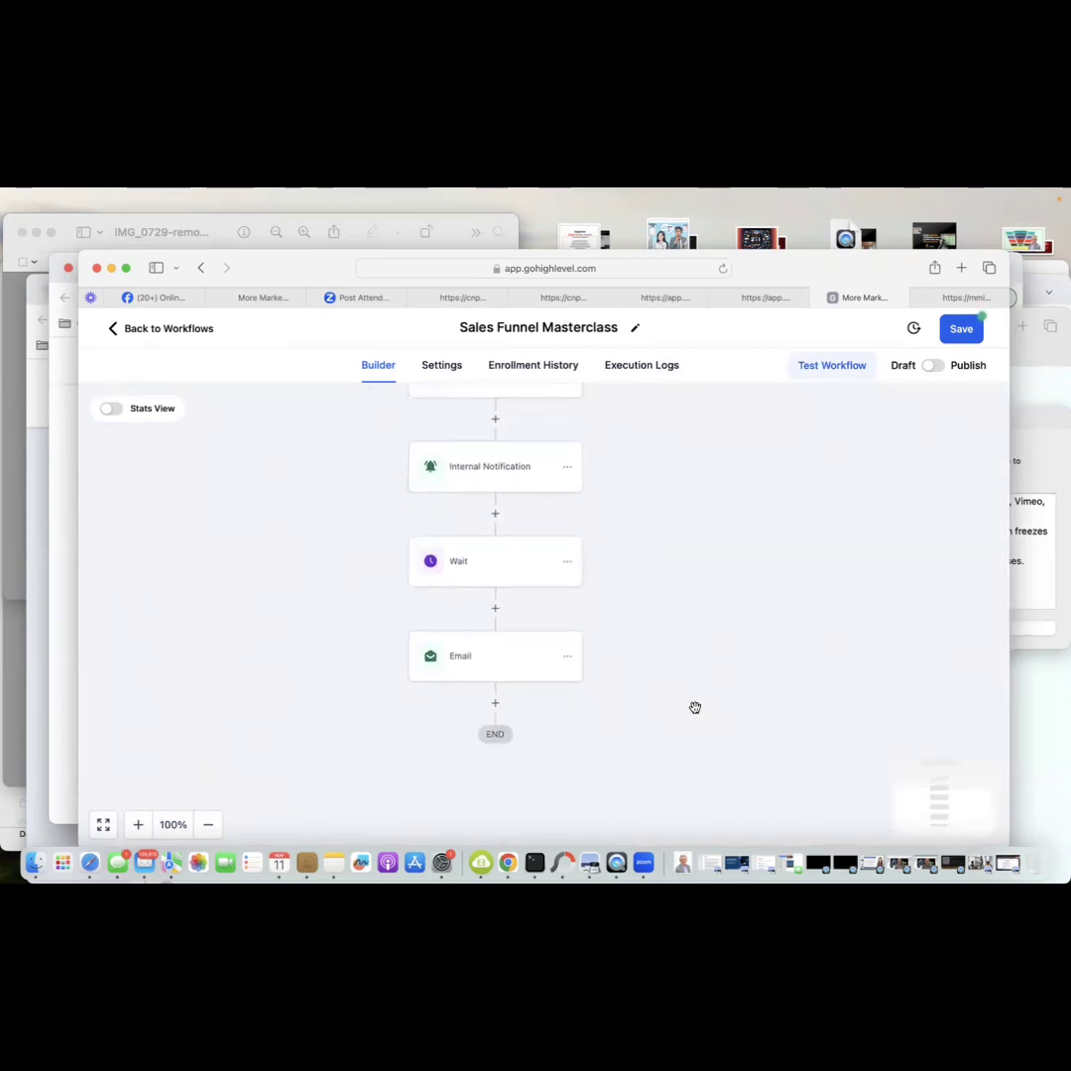
{"action": "left_click", "coordinate": [494, 704]}
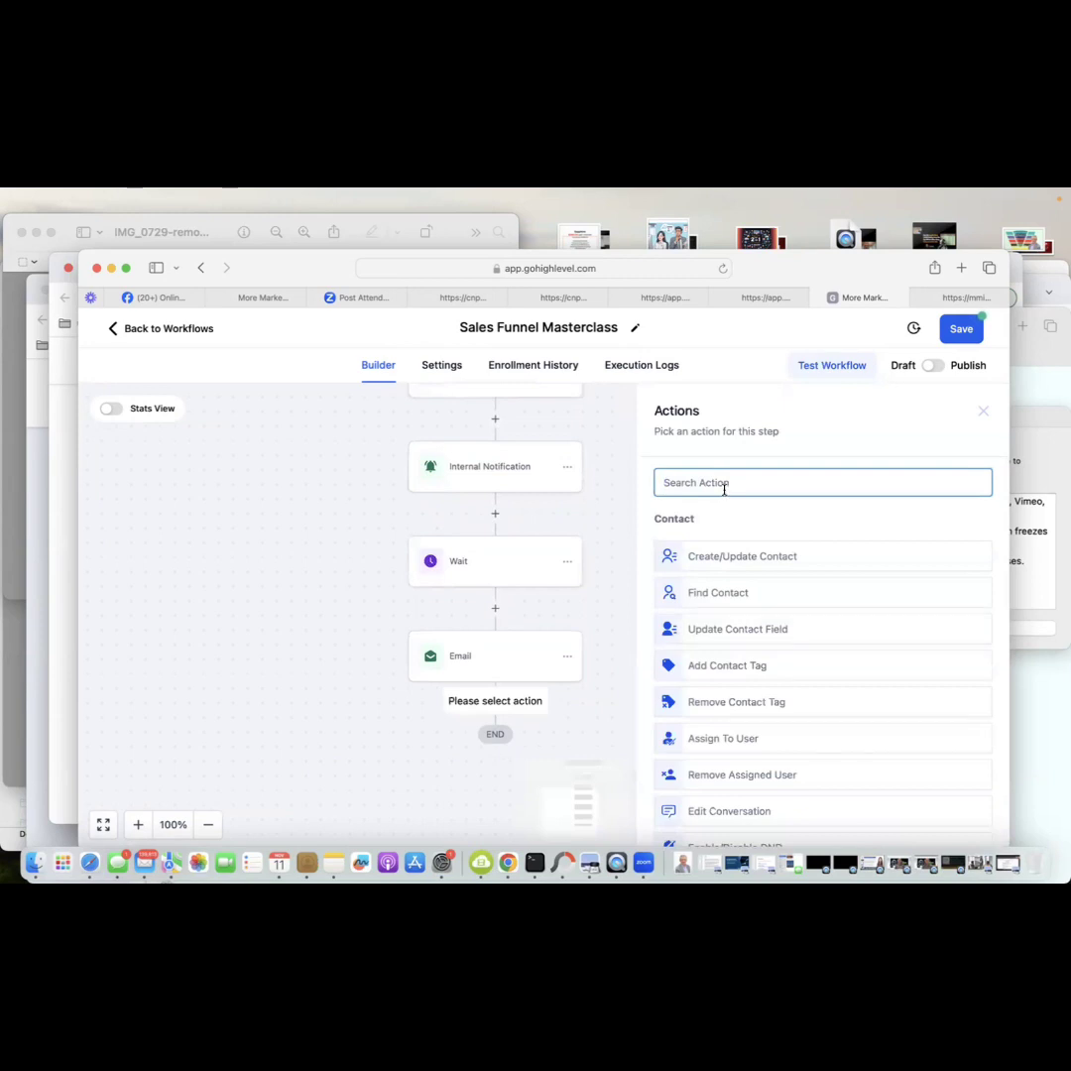
{"action": "type", "text": "wai"}
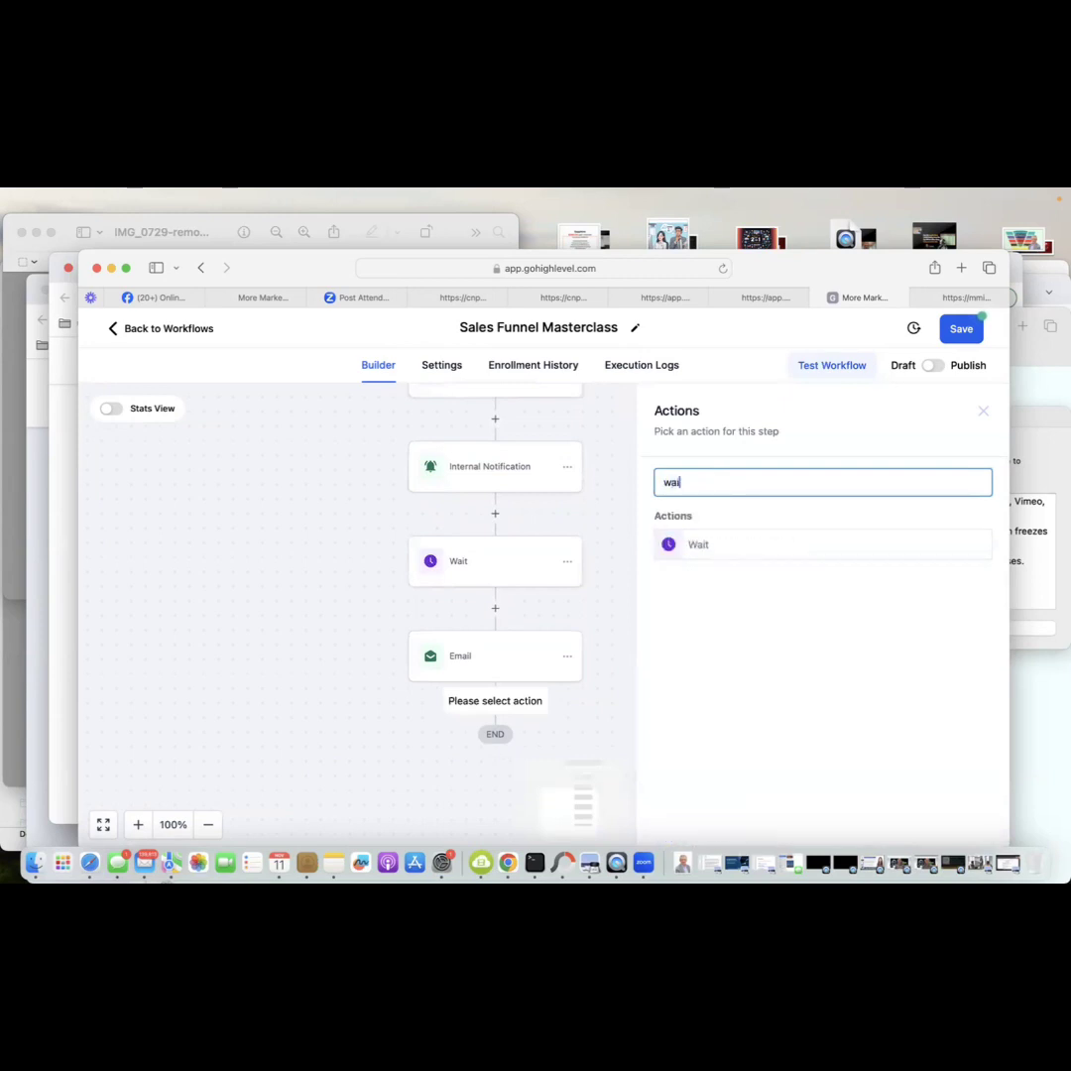
{"action": "left_click", "coordinate": [717, 546]}
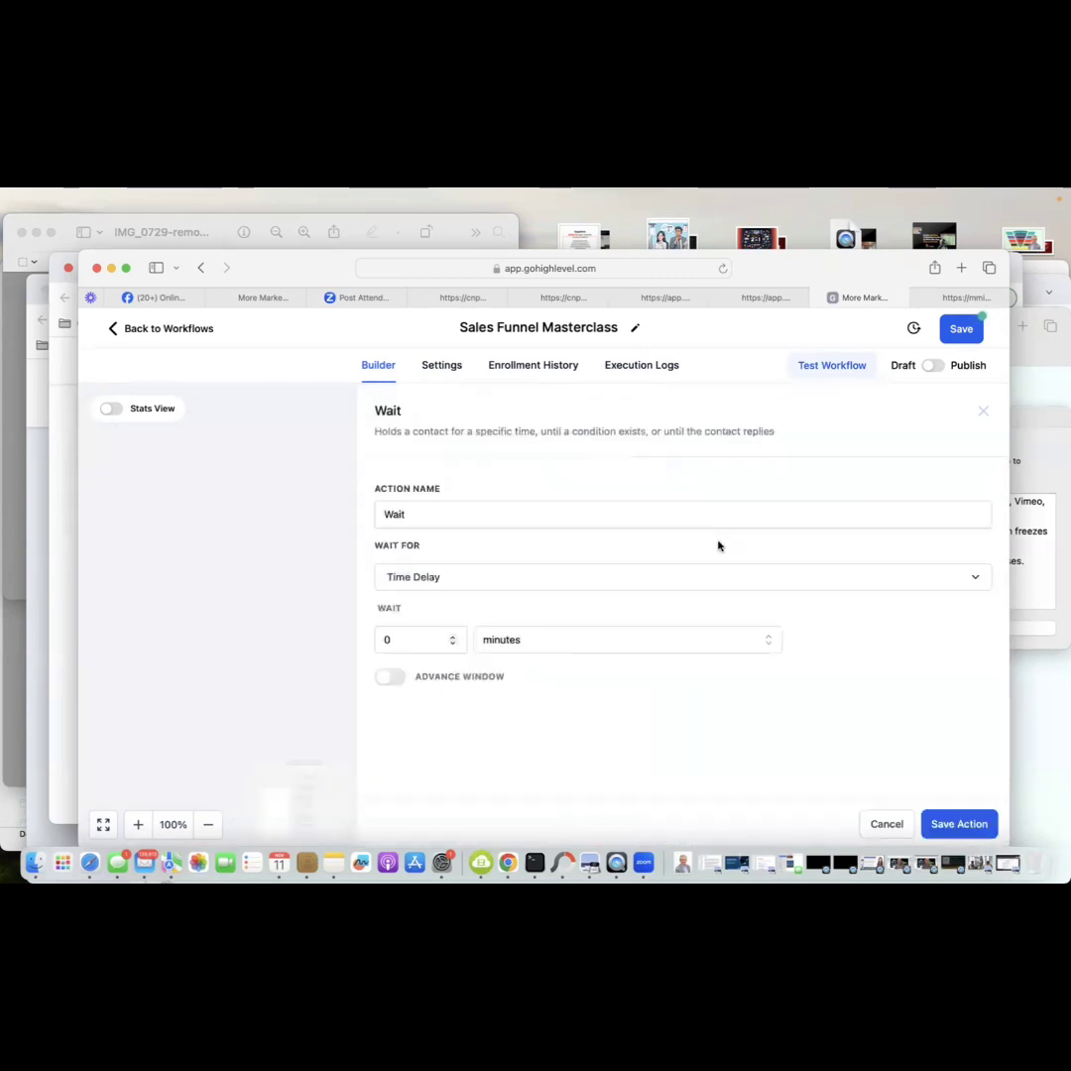
{"action": "left_click", "coordinate": [431, 582]}
{"action": "left_click", "coordinate": [424, 721]}
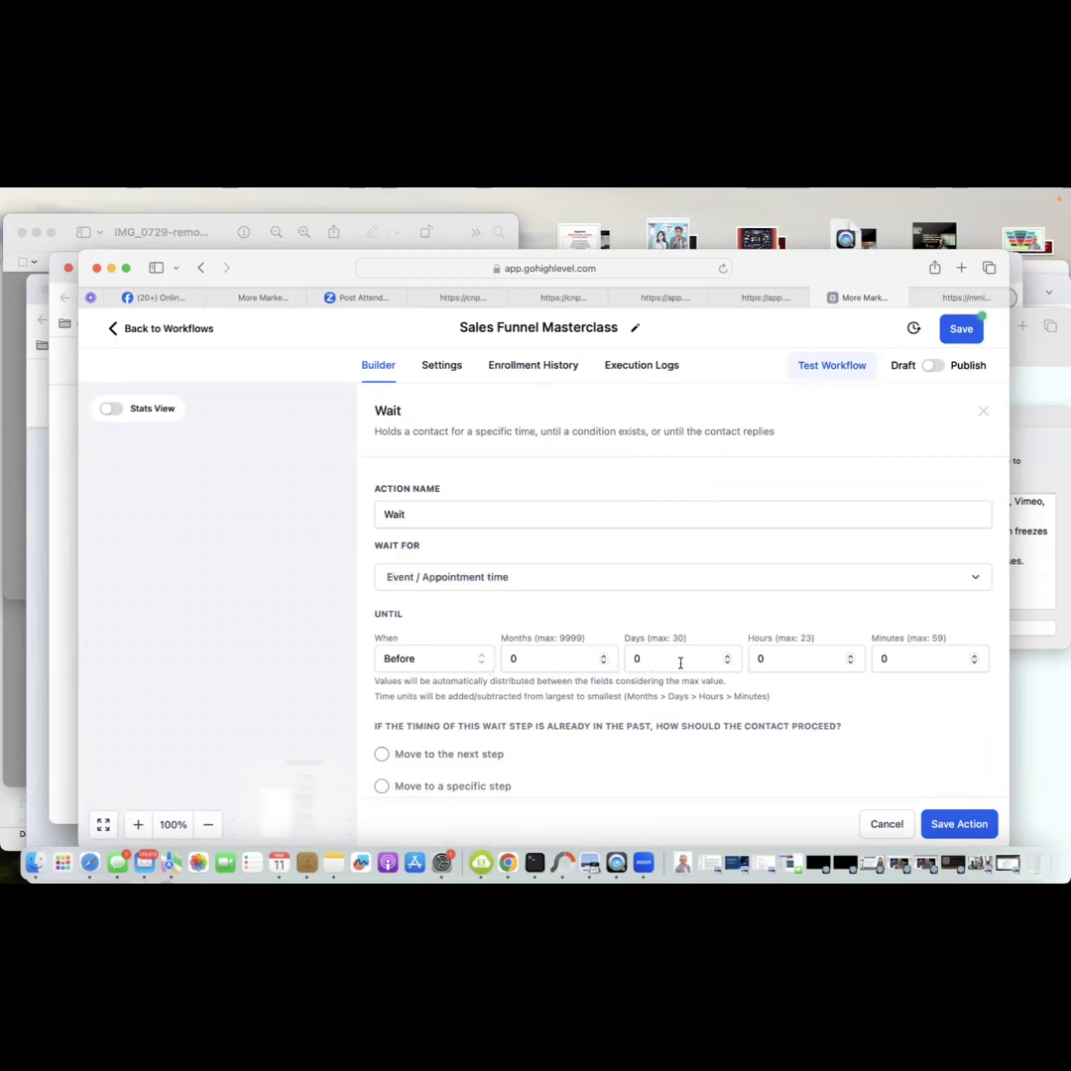
{"action": "left_click", "coordinate": [727, 655]}
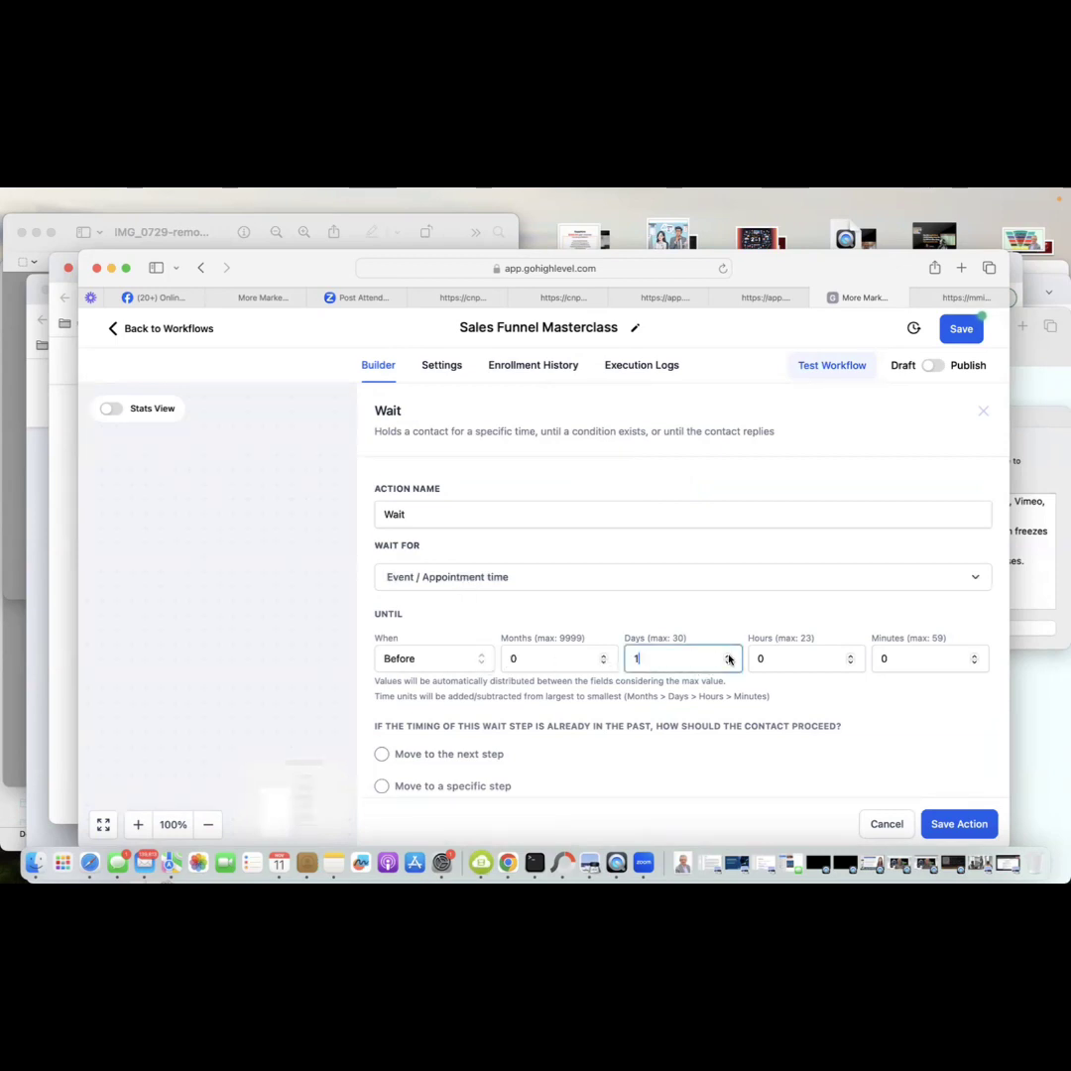
{"action": "left_click", "coordinate": [947, 827]}
- Rename the last Wait step to 'Wait 1 Day Before' and save it
{"action": "scroll", "coordinate": [649, 697], "scroll_direction": "down", "scroll_amount": 2}
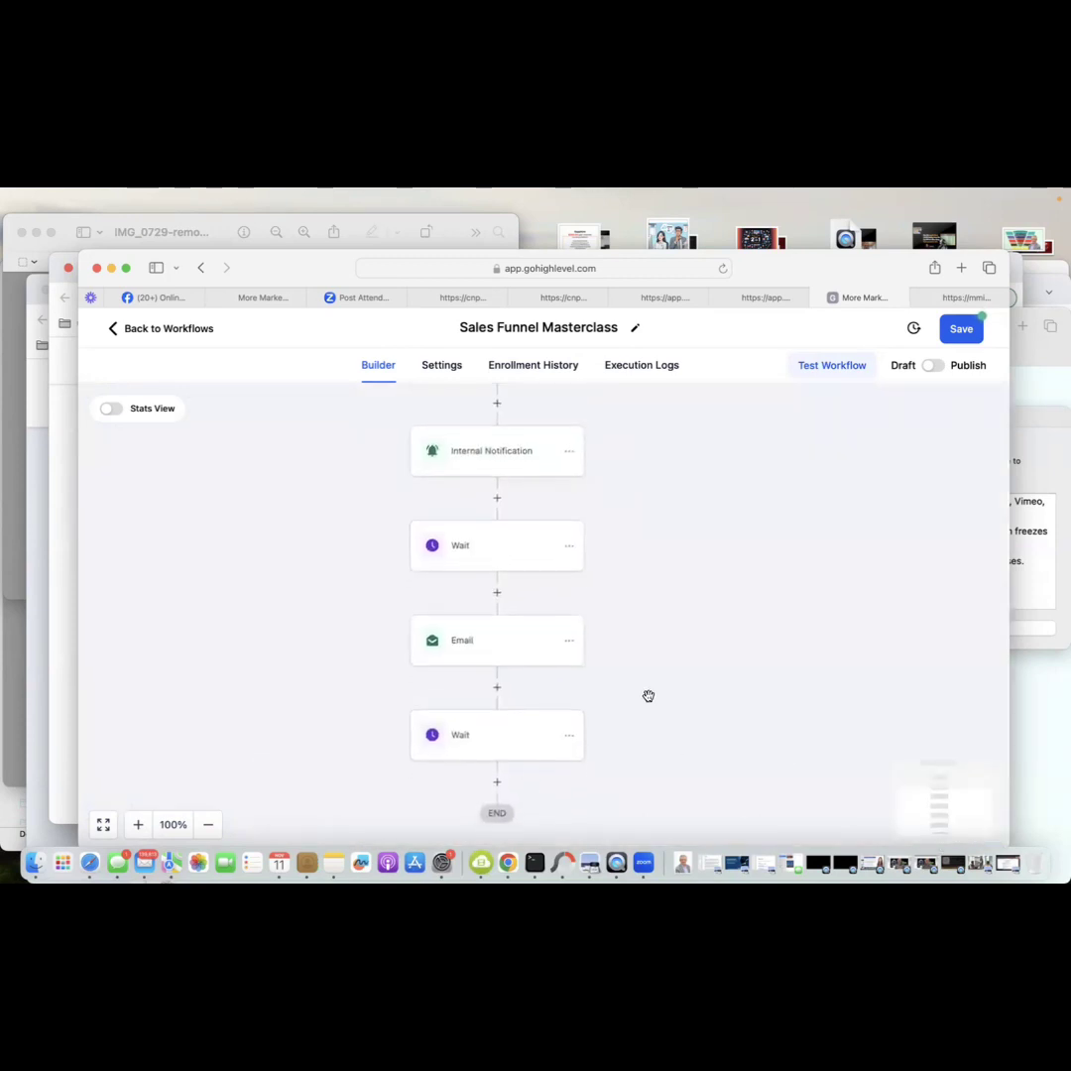
{"action": "scroll", "coordinate": [649, 696], "scroll_direction": "down", "scroll_amount": 2}
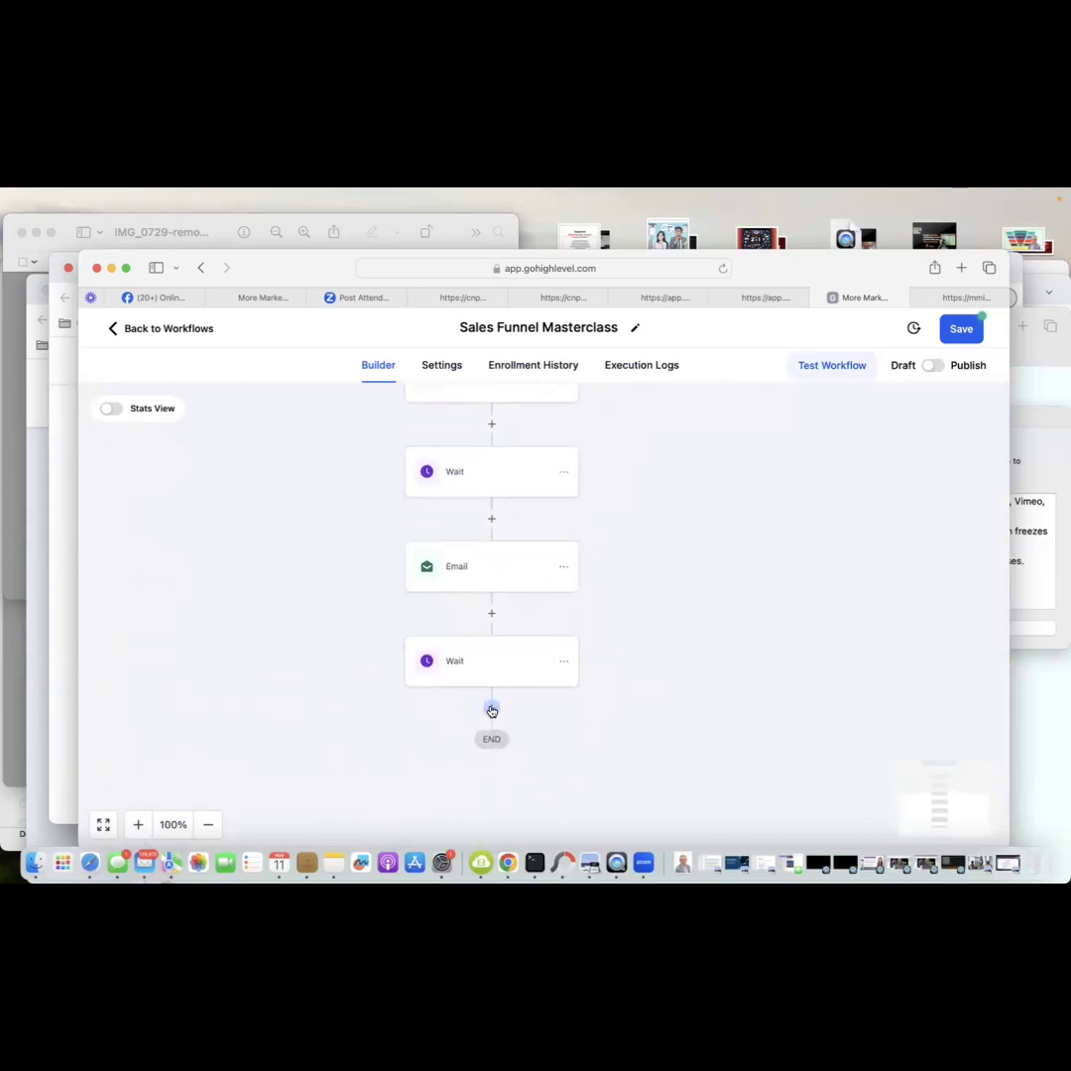
{"action": "left_click", "coordinate": [491, 708]}
{"action": "left_click", "coordinate": [471, 667]}
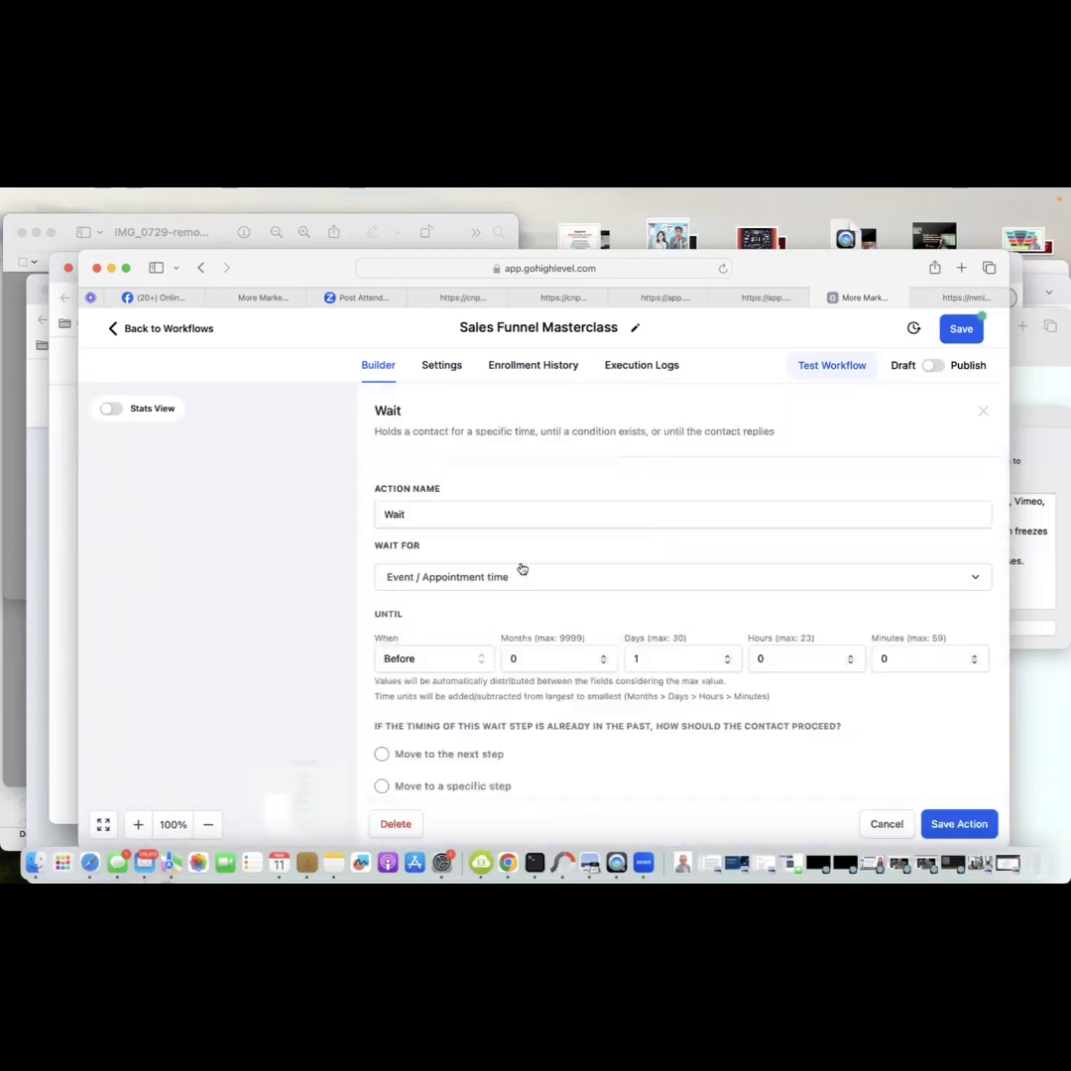
{"action": "left_click", "coordinate": [478, 511]}
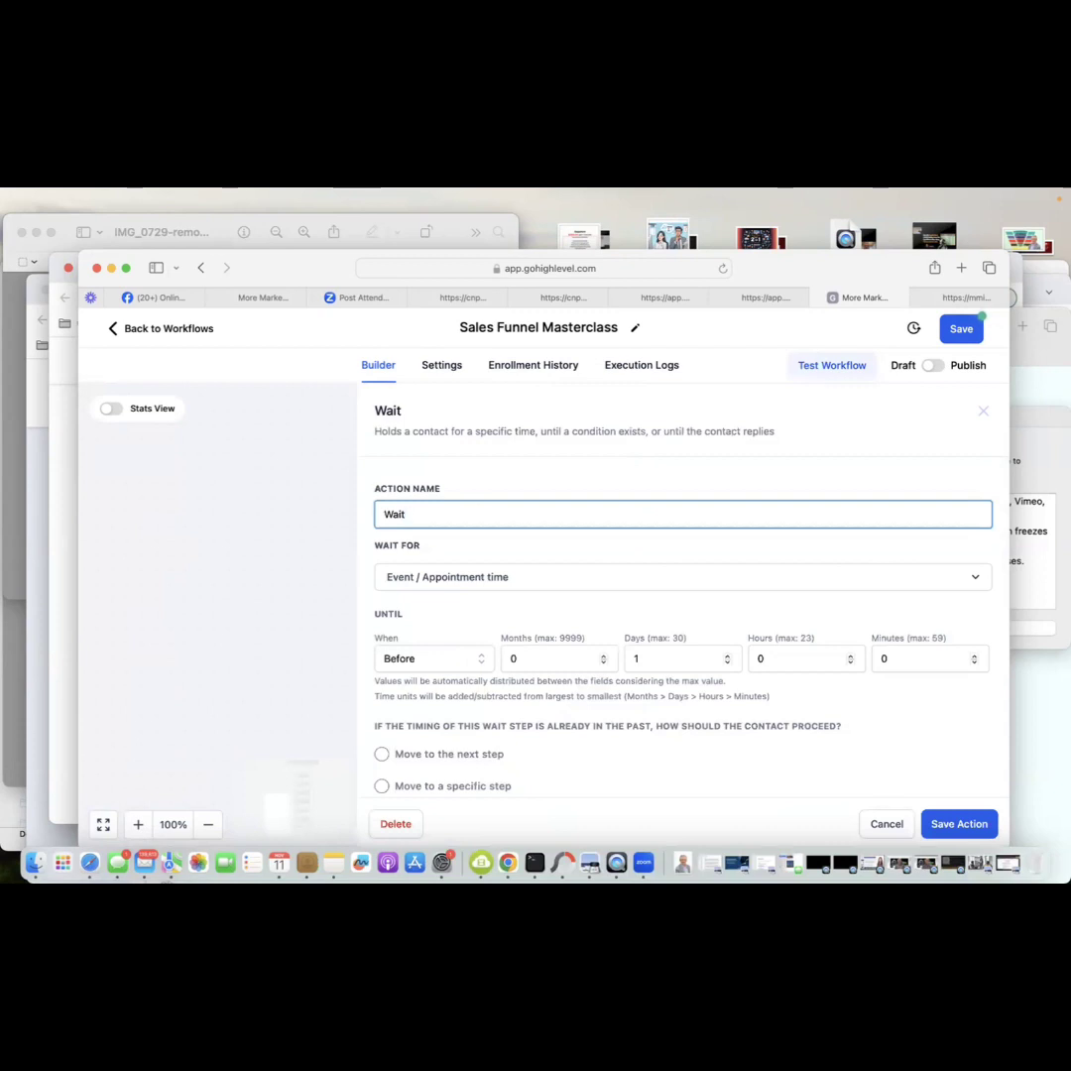
{"action": "type", "text": "1 Day Before"}
{"action": "left_click", "coordinate": [956, 823]}
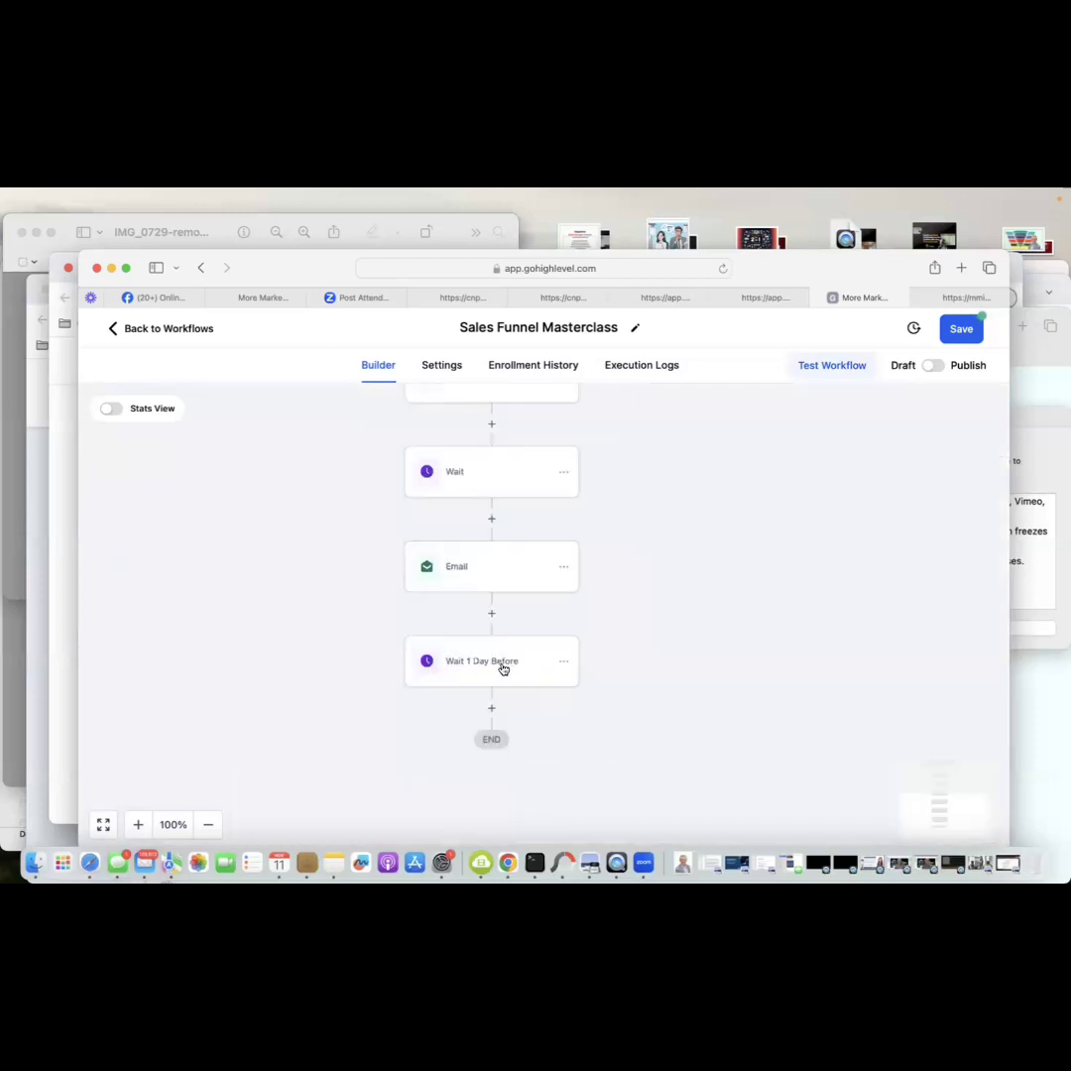
{"action": "left_click", "coordinate": [492, 711]}
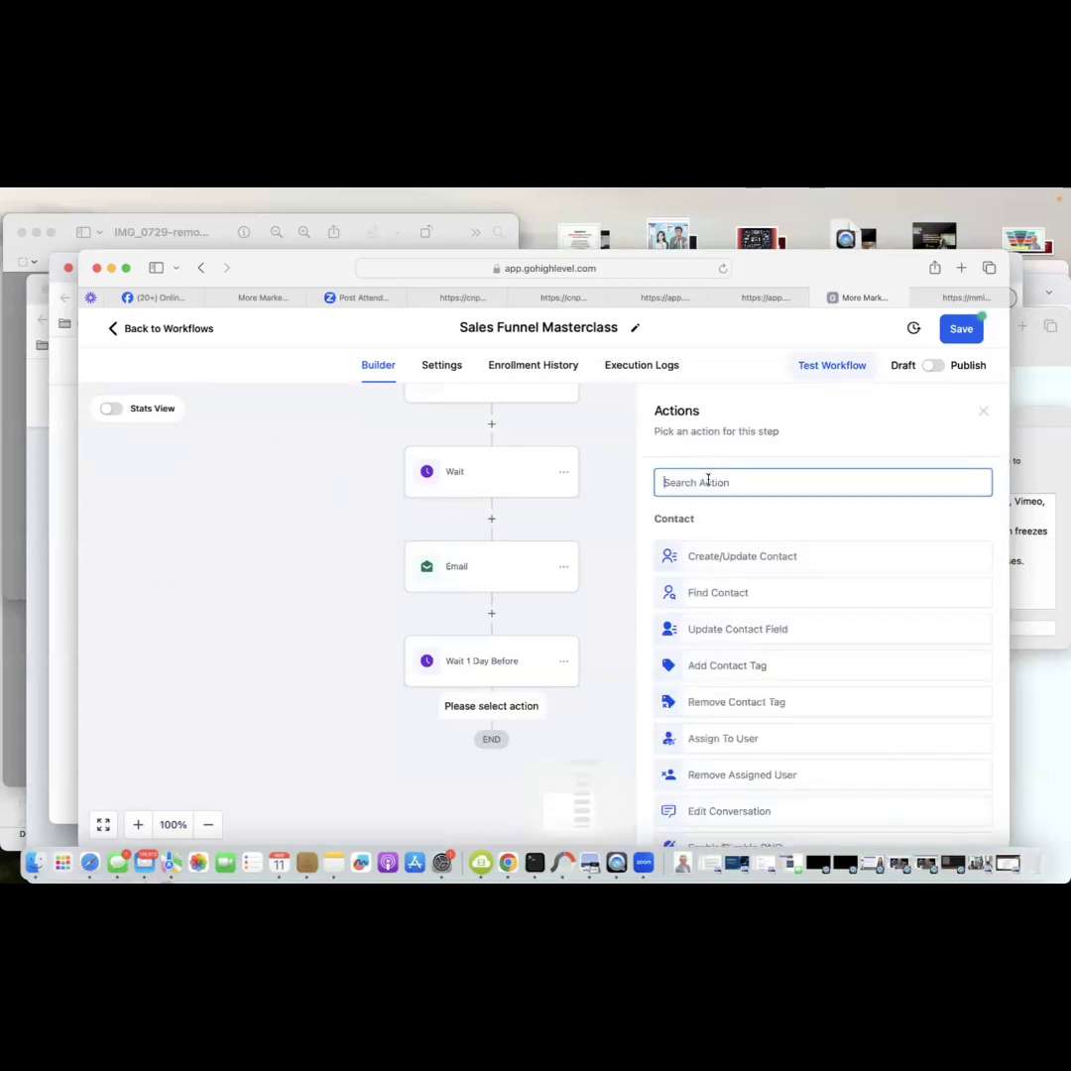
- Add a Send Email step with the user's full name and e-mail as the sender
{"action": "type", "text": "email"}
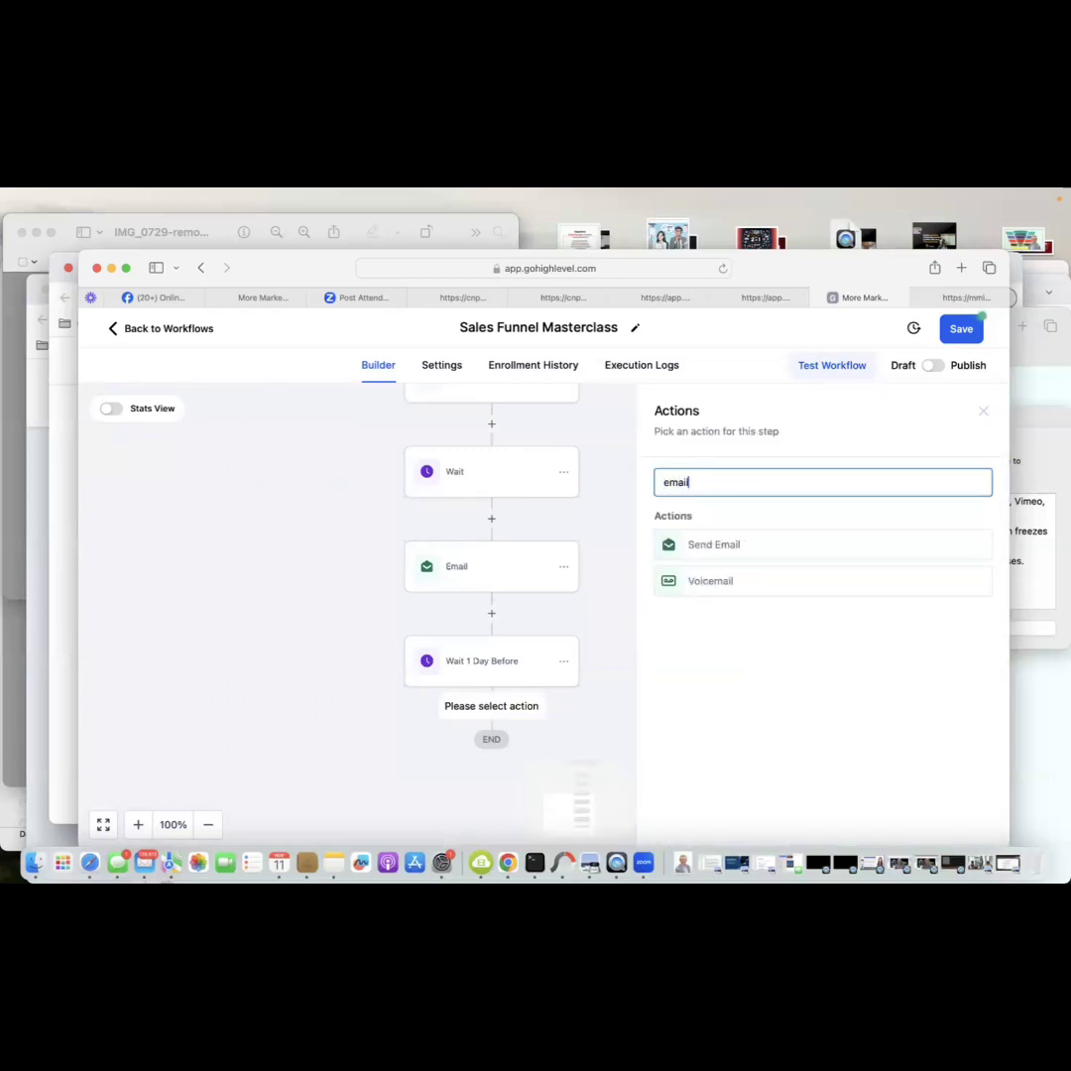
{"action": "left_click", "coordinate": [722, 545]}
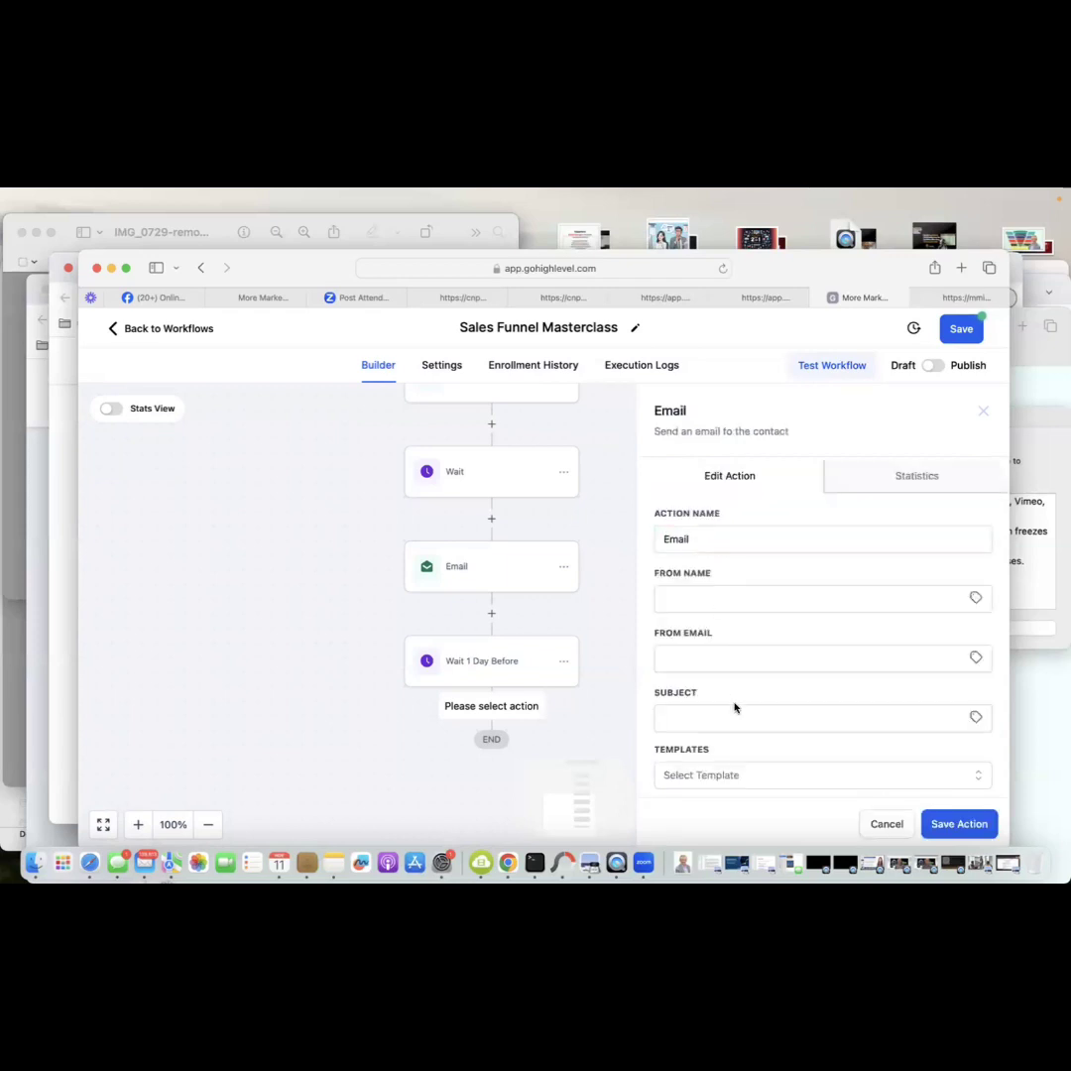
{"action": "left_click", "coordinate": [824, 597]}
{"action": "left_click", "coordinate": [975, 598]}
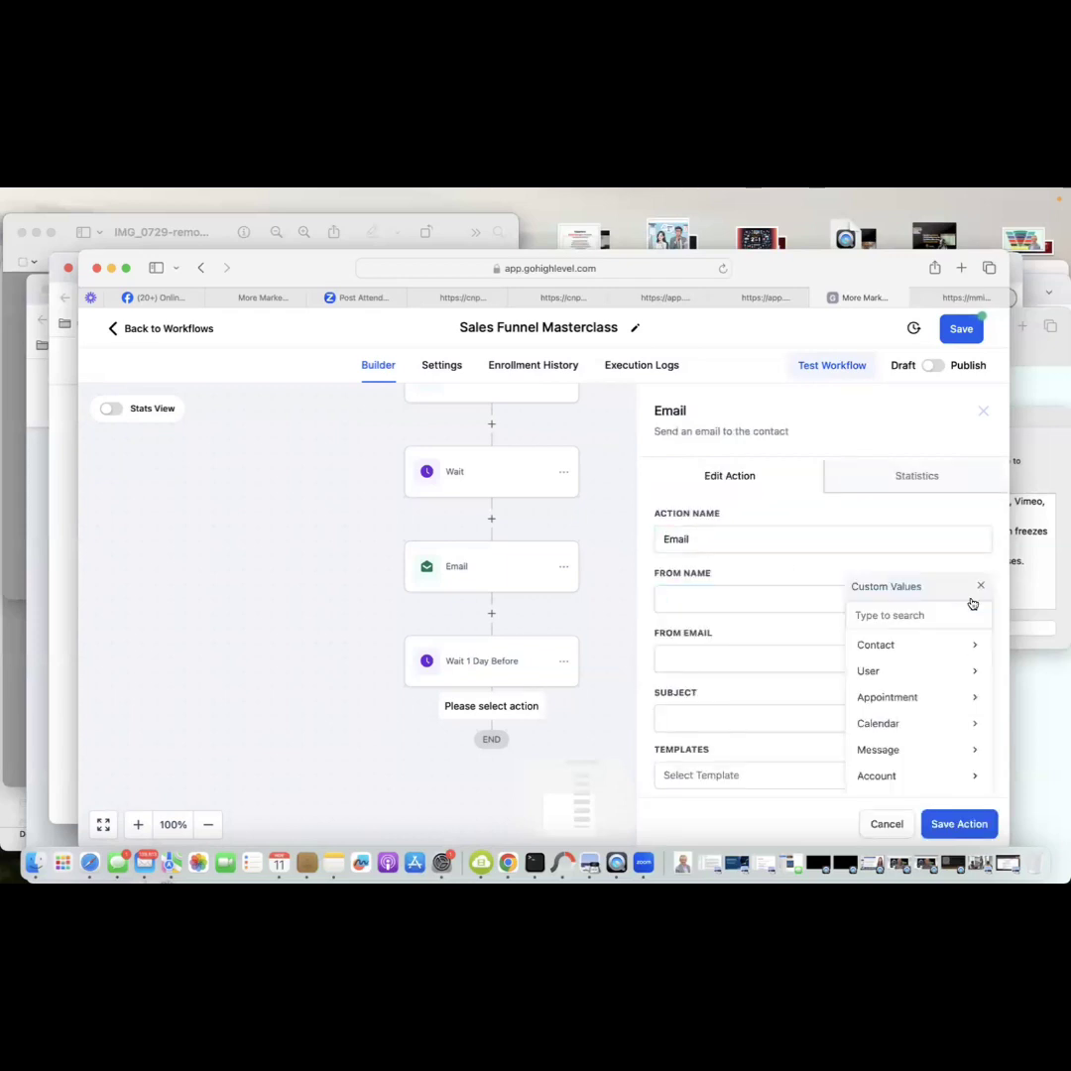
{"action": "left_click", "coordinate": [877, 671]}
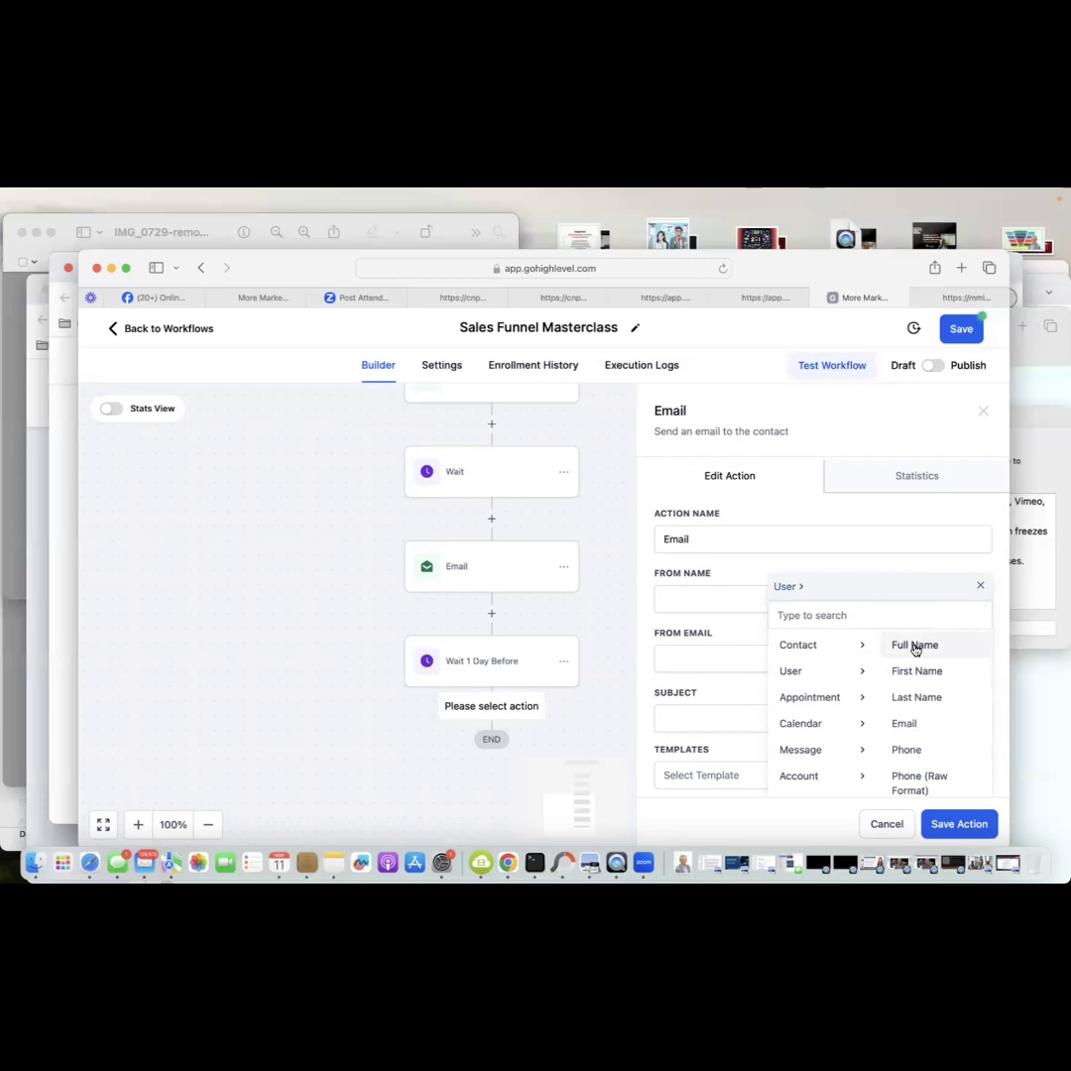
{"action": "left_click", "coordinate": [914, 646]}
{"action": "left_click", "coordinate": [976, 657]}
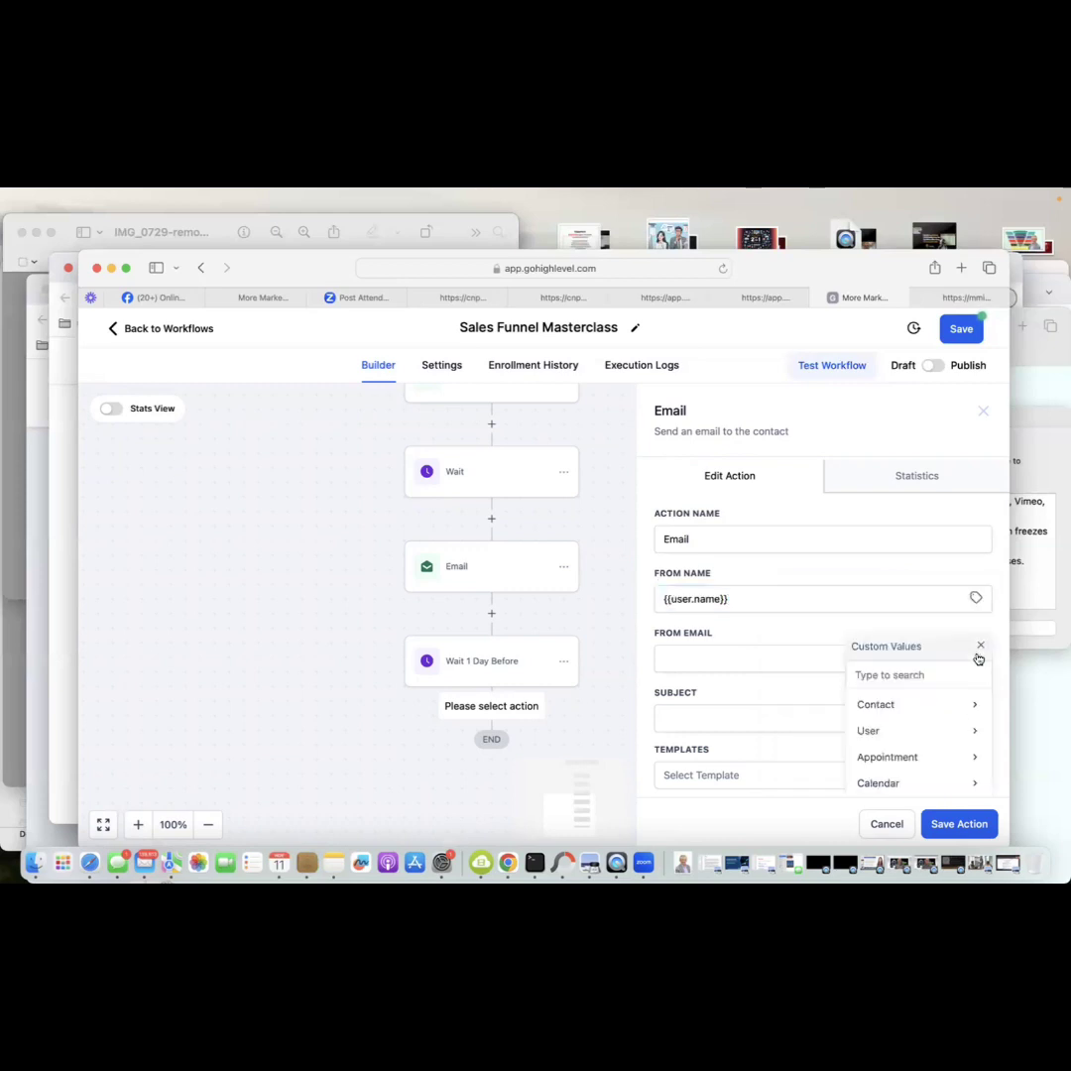
{"action": "left_click", "coordinate": [920, 737]}
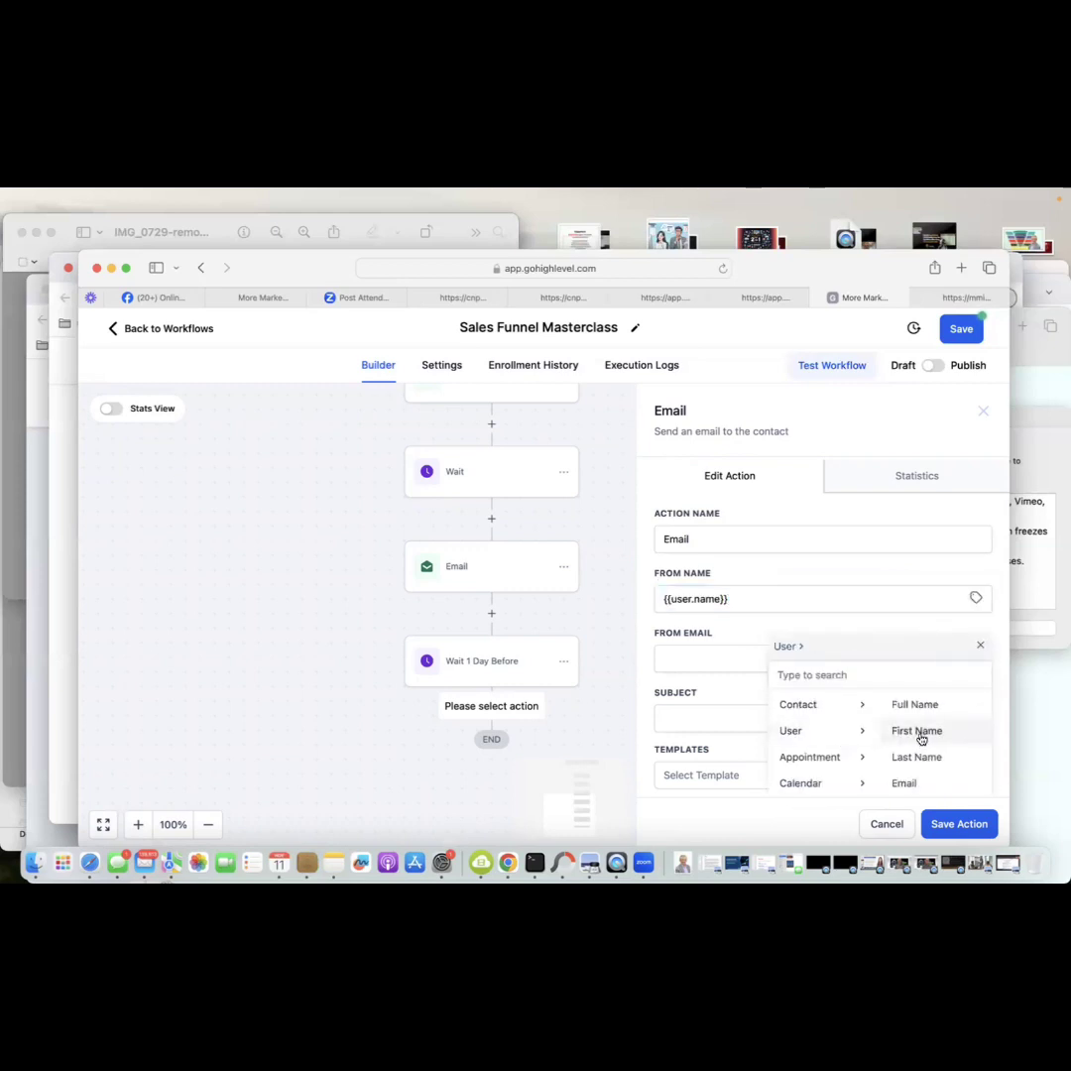
{"action": "left_click", "coordinate": [908, 783]}
- Enter the reminder subject 'Sales Funnel Masterclass- Reminder'
{"action": "left_click", "coordinate": [747, 715]}
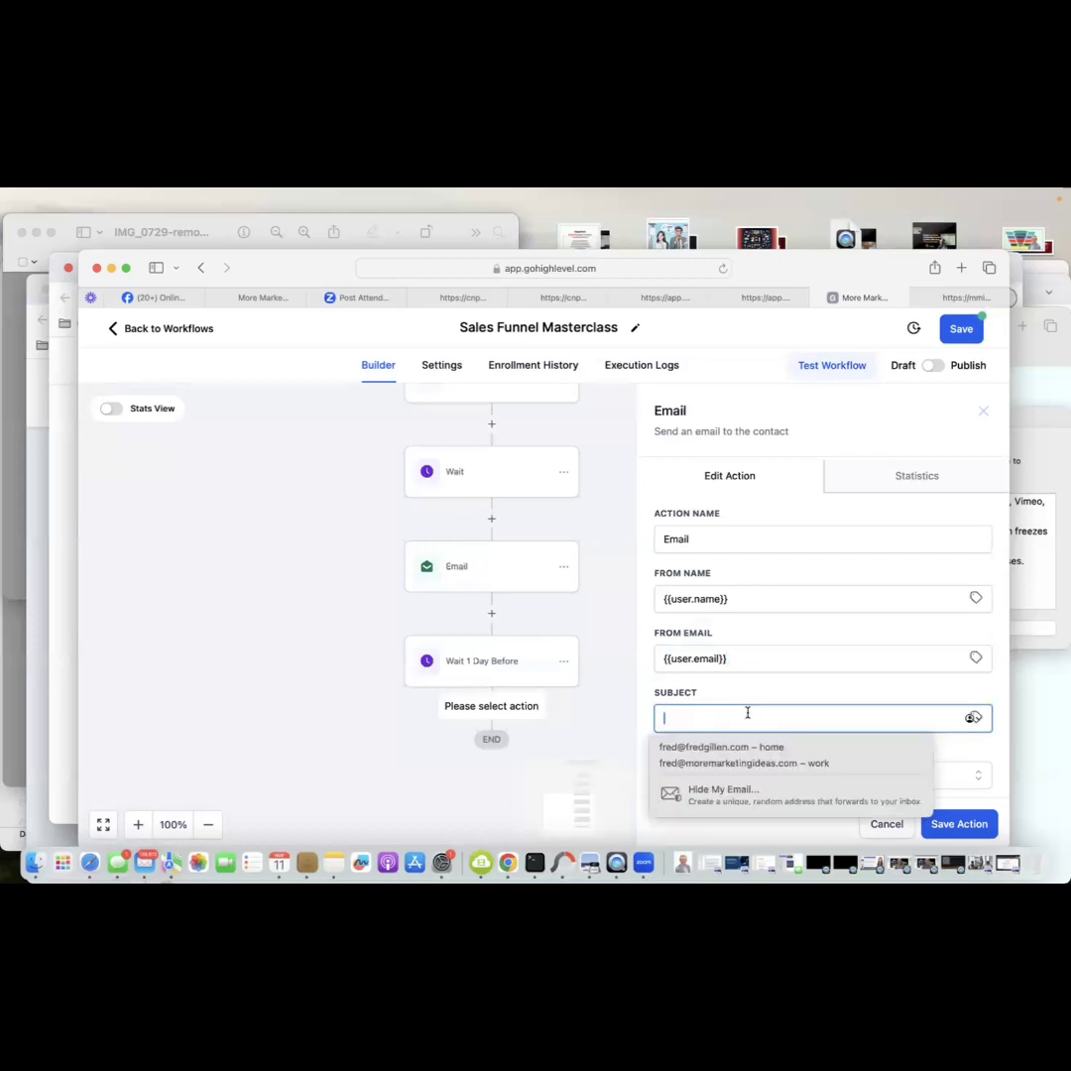
{"action": "type", "text": "Sales Funnel Masterclass"}
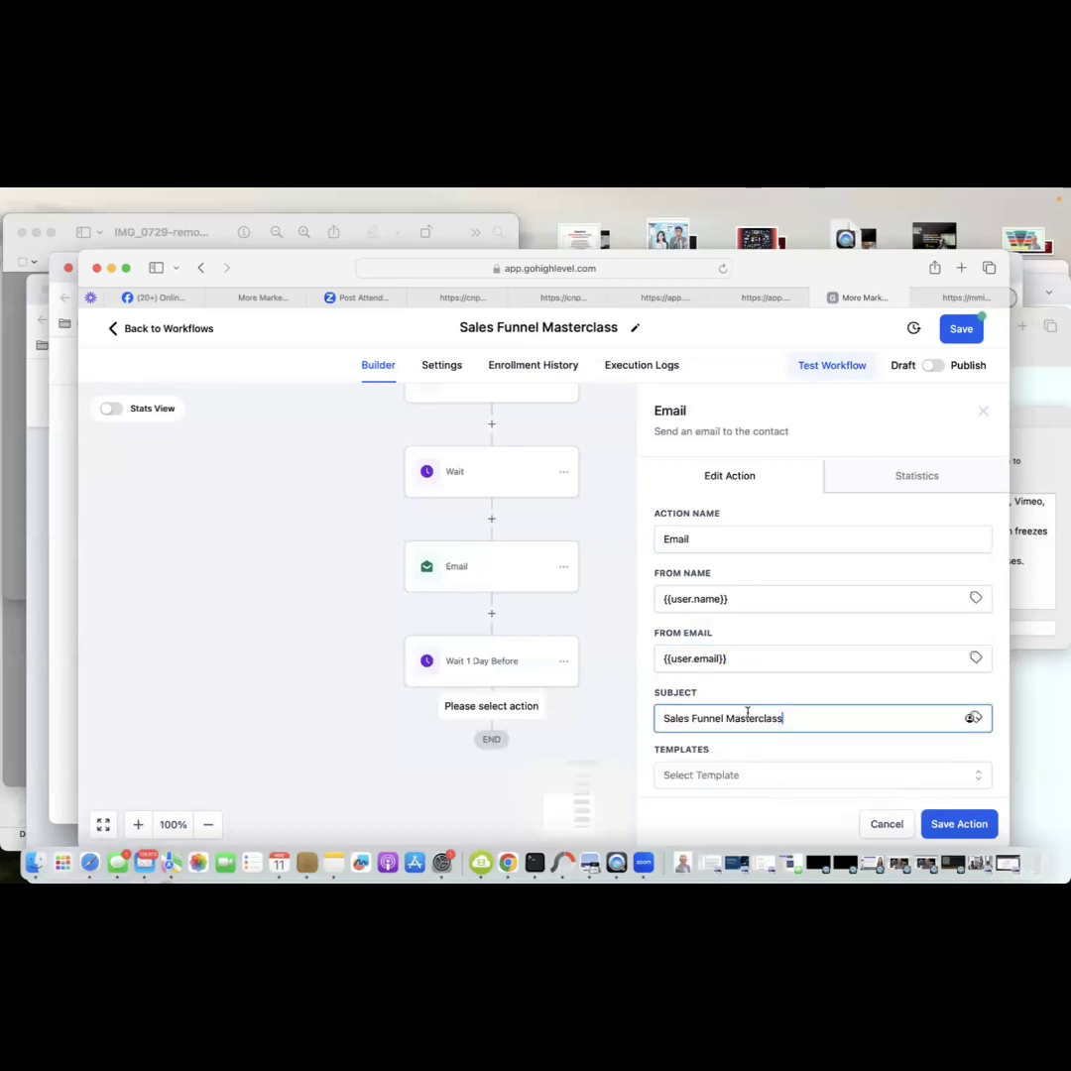
{"action": "type", "text": "- Reminder"}
{"action": "scroll", "coordinate": [808, 682], "scroll_direction": "down", "scroll_amount": 5}
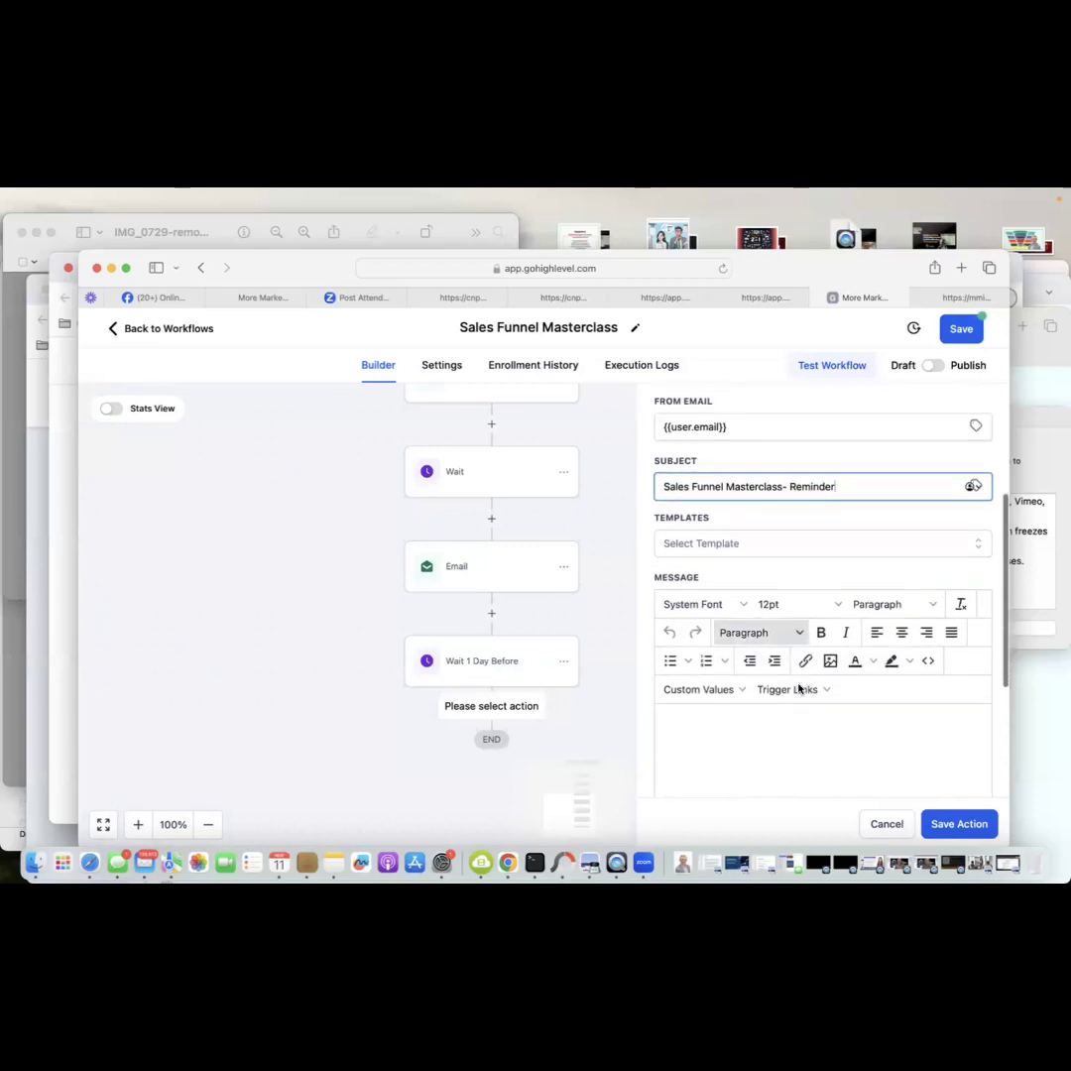
- Start the reminder body with the {{contact.first_name}} placeholder followed by 'here is a reminder an link'
{"action": "left_click", "coordinate": [704, 703]}
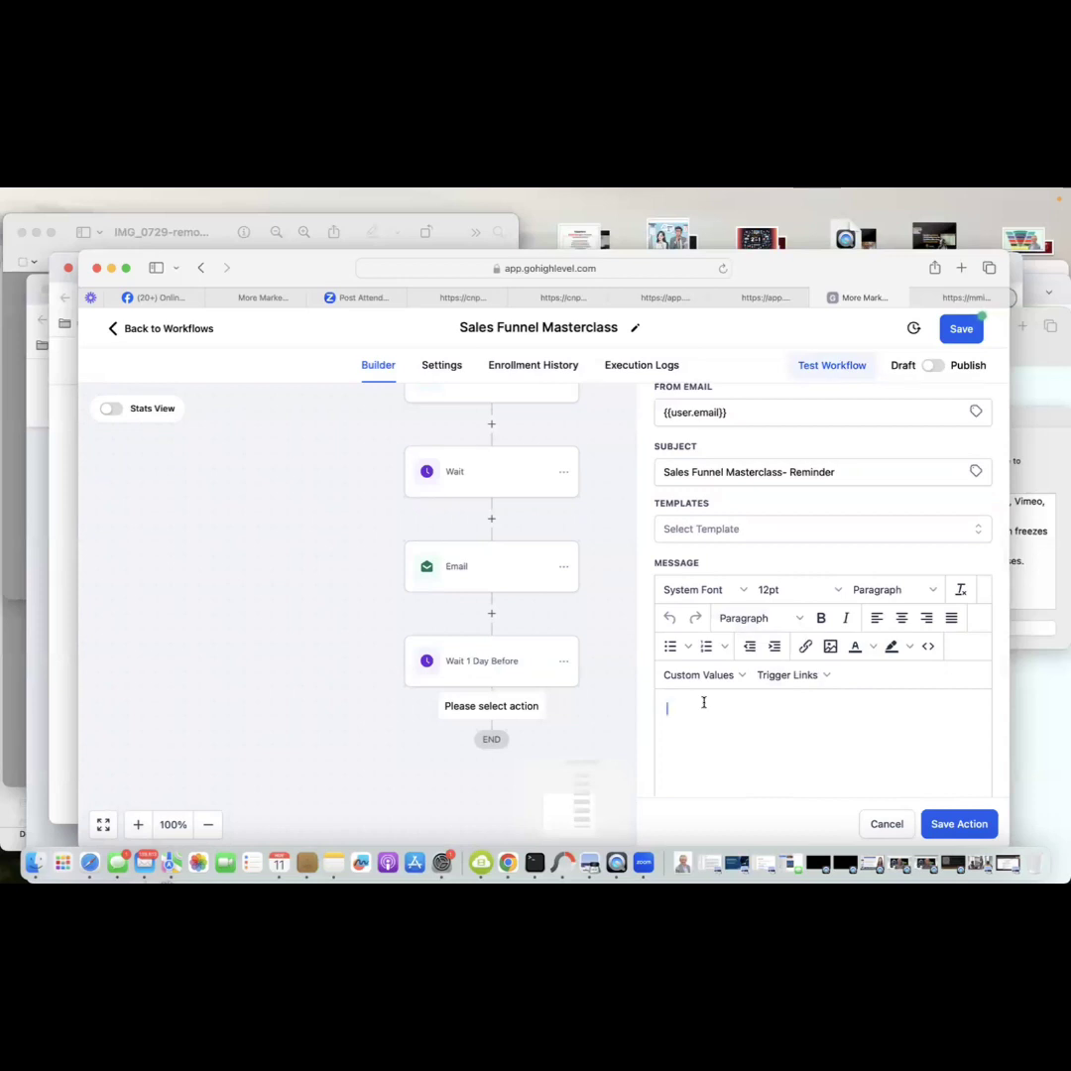
{"action": "left_click", "coordinate": [739, 677]}
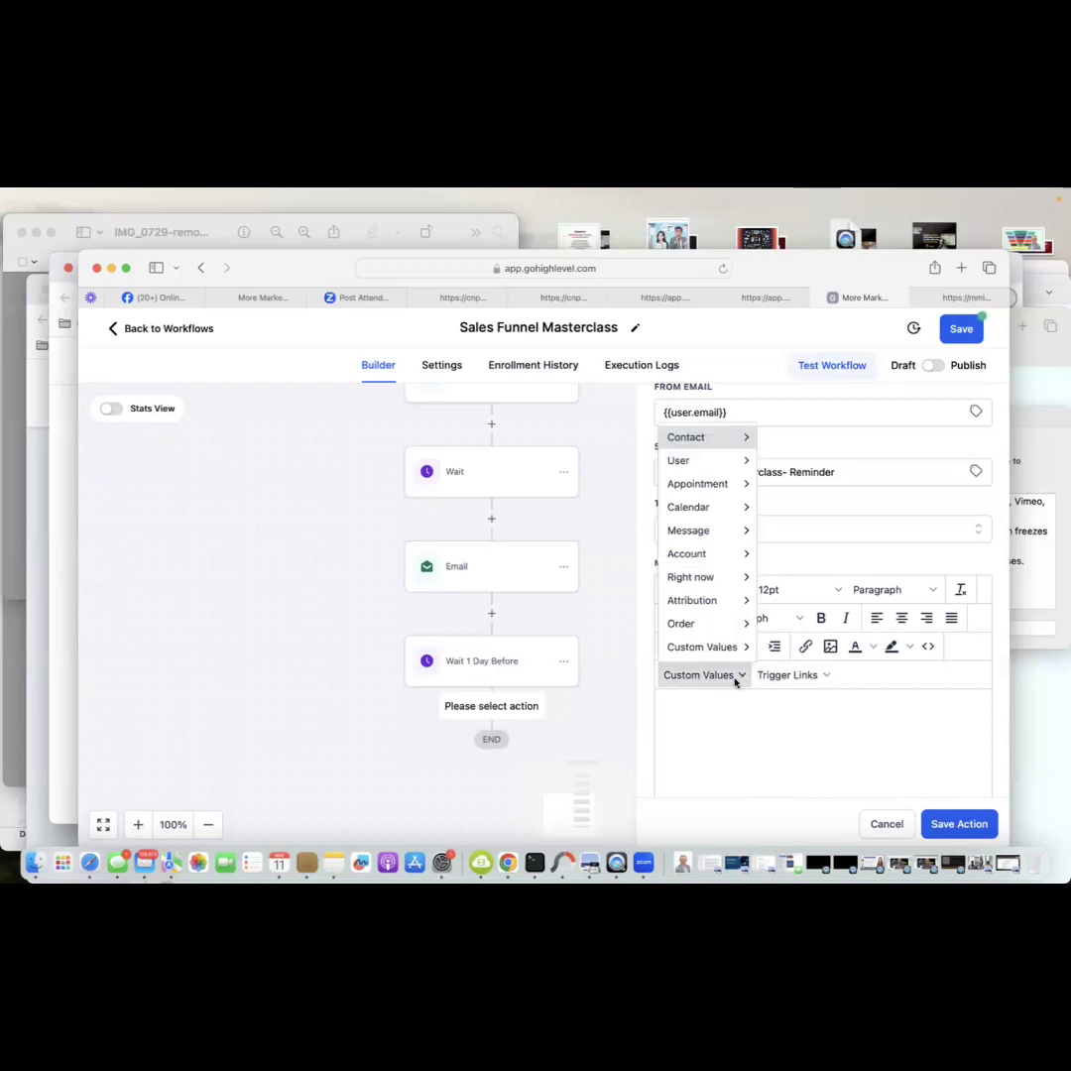
{"action": "mouse_move", "coordinate": [687, 438]}
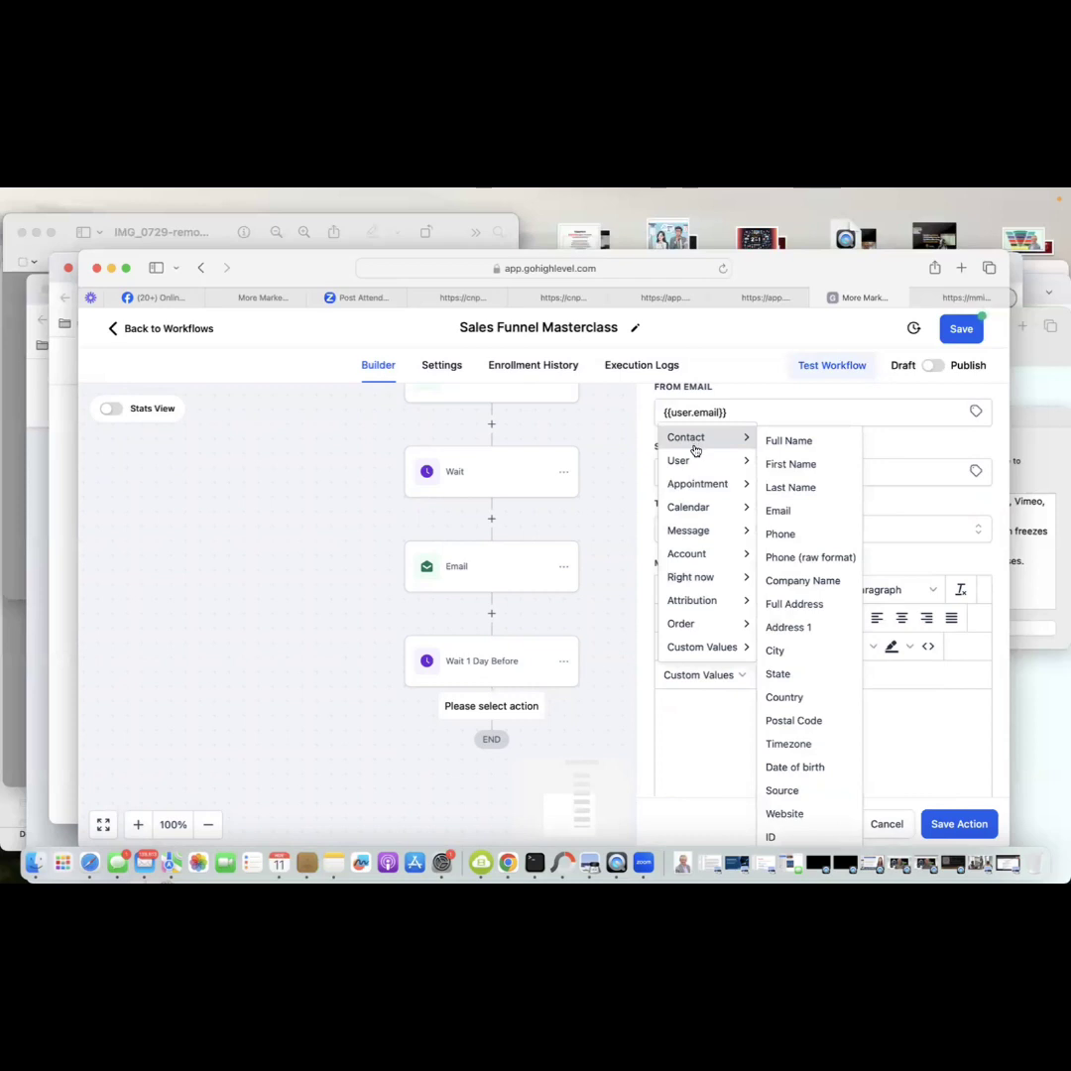
{"action": "left_click", "coordinate": [791, 464]}
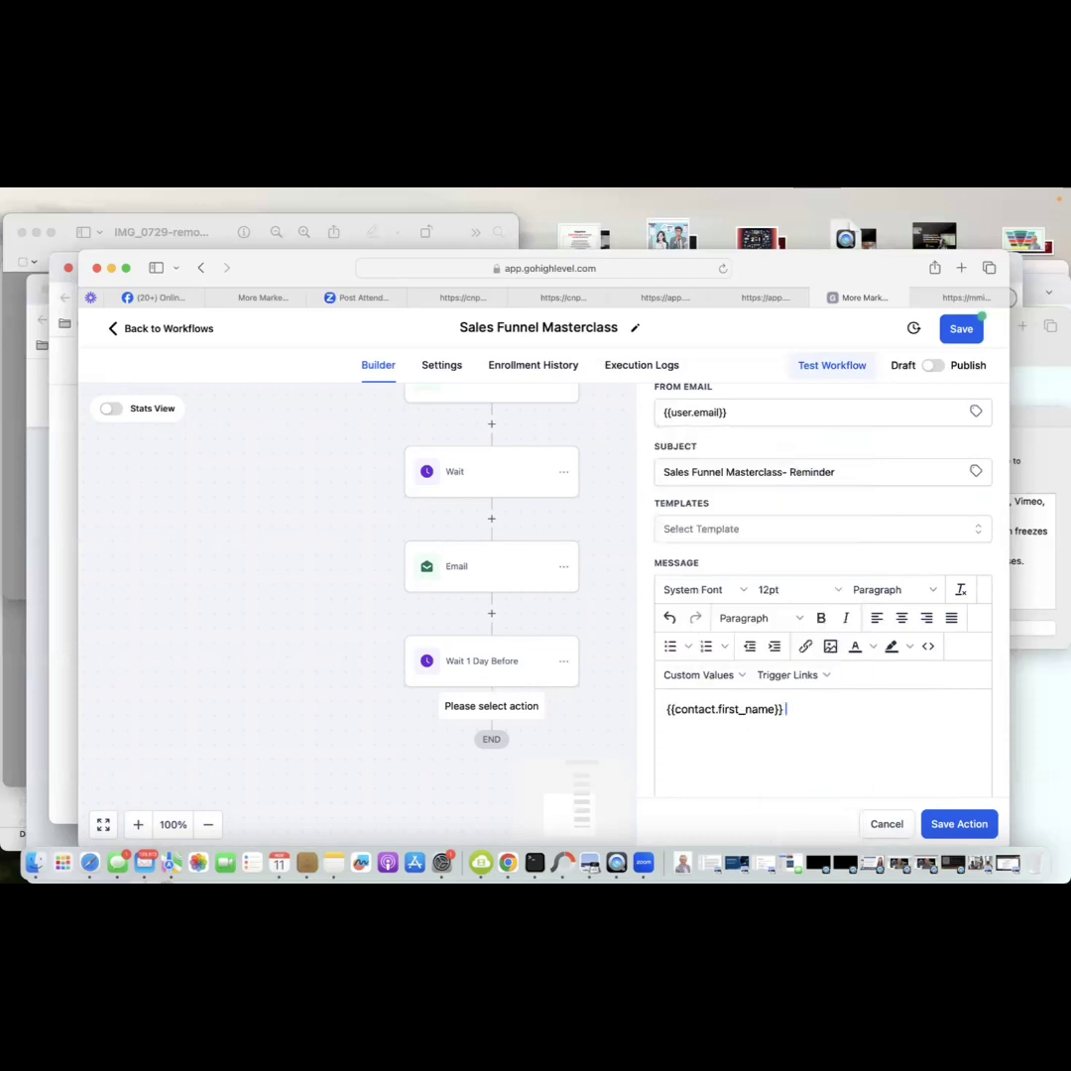
{"action": "type", "text": "here"}
{"action": "type", "text": " ia"}
{"action": "type", "text": "s a rem"}
{"action": "type", "text": "inder an link"}
- Add 'ZOOM LINK' on a new line and select it to make it a hyperlink
{"action": "key", "text": "BackSpace"}
{"action": "key", "text": "BackSpace"}
{"action": "key", "text": "BackSpace"}
{"action": "type", "text": "ZOOM LINK"}
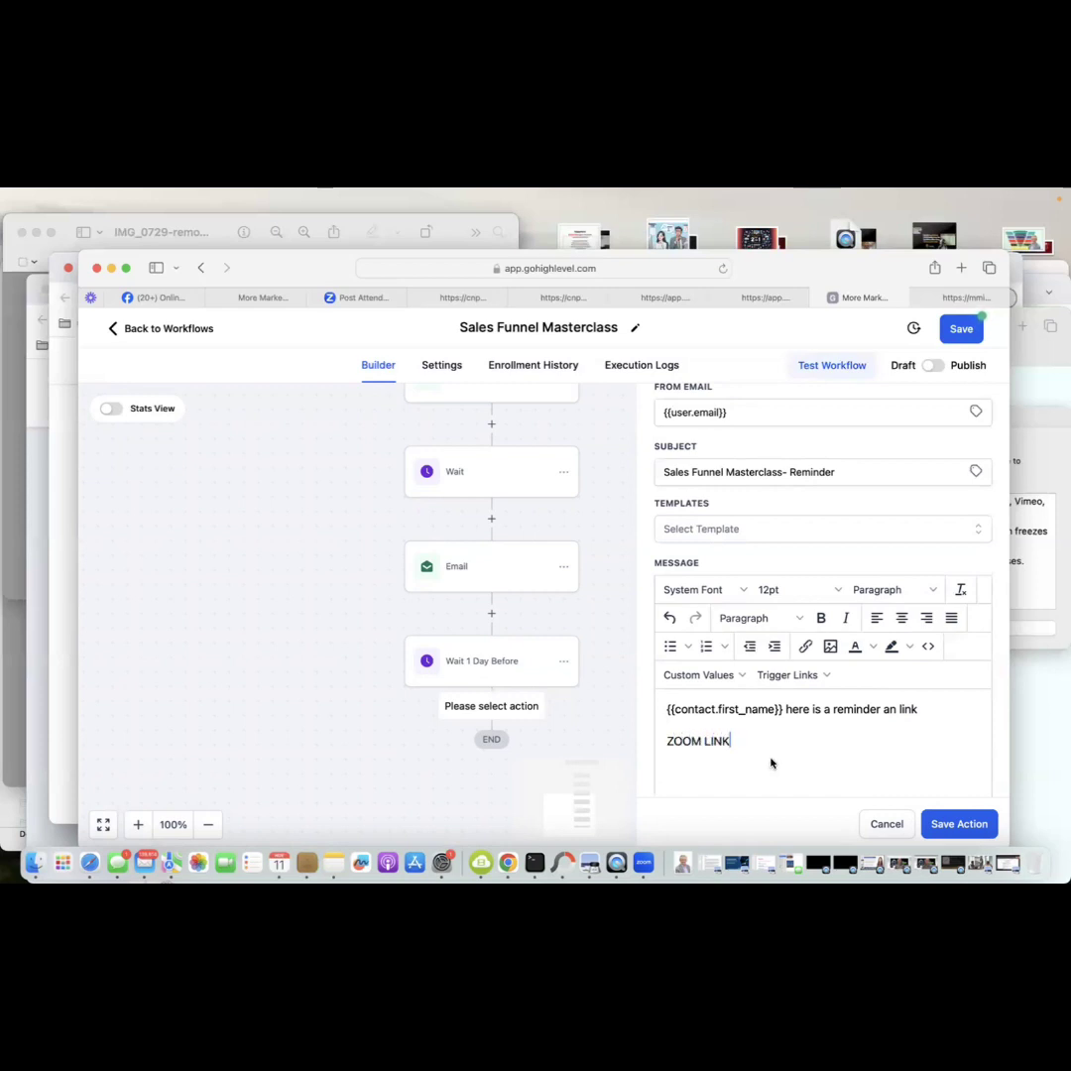
{"action": "left_click_drag", "start_coordinate": [739, 740], "coordinate": [659, 743]}
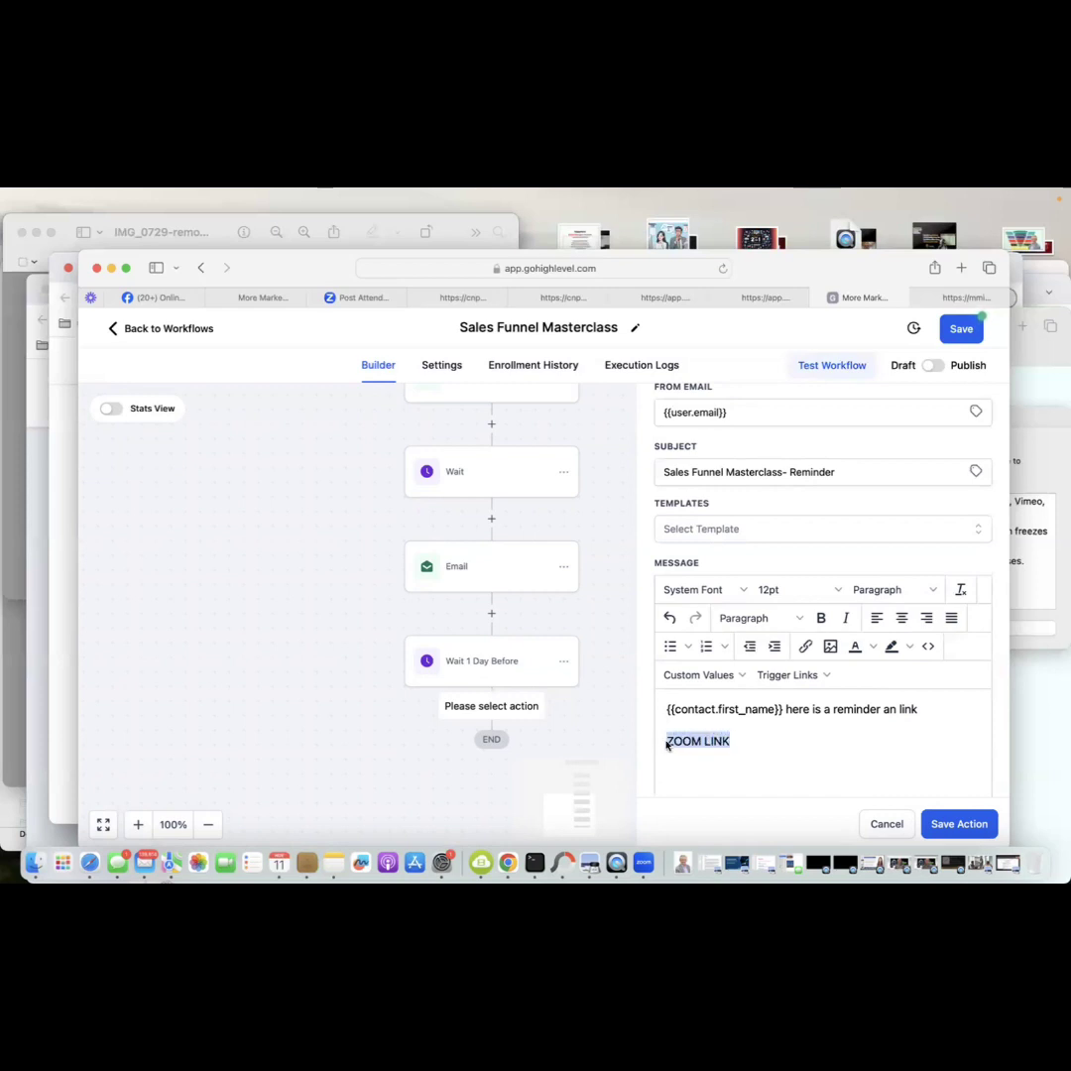
{"action": "left_click", "coordinate": [805, 645]}
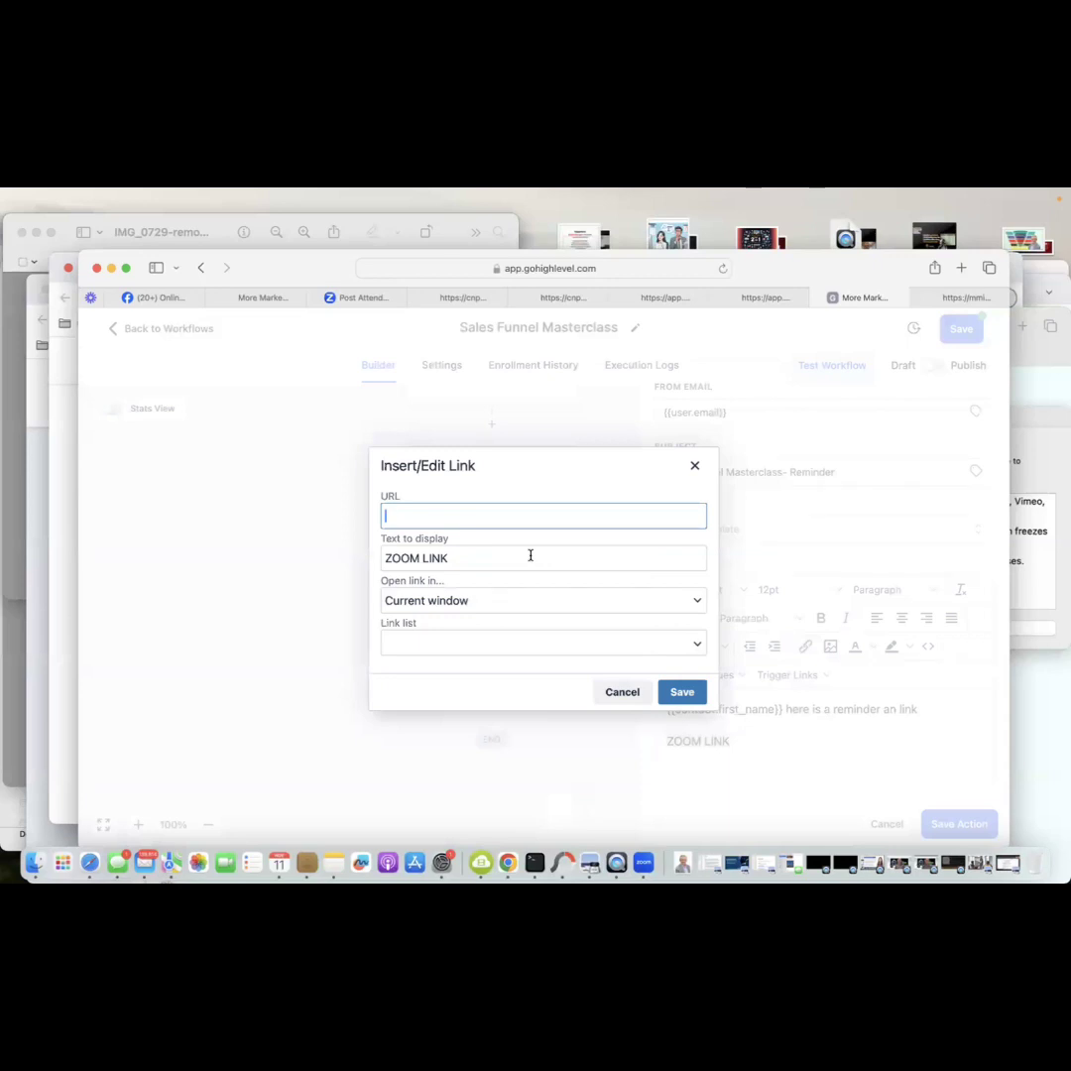
{"action": "type", "text": "https://MMiM.au"}
{"action": "type", "text": "/zoom"}
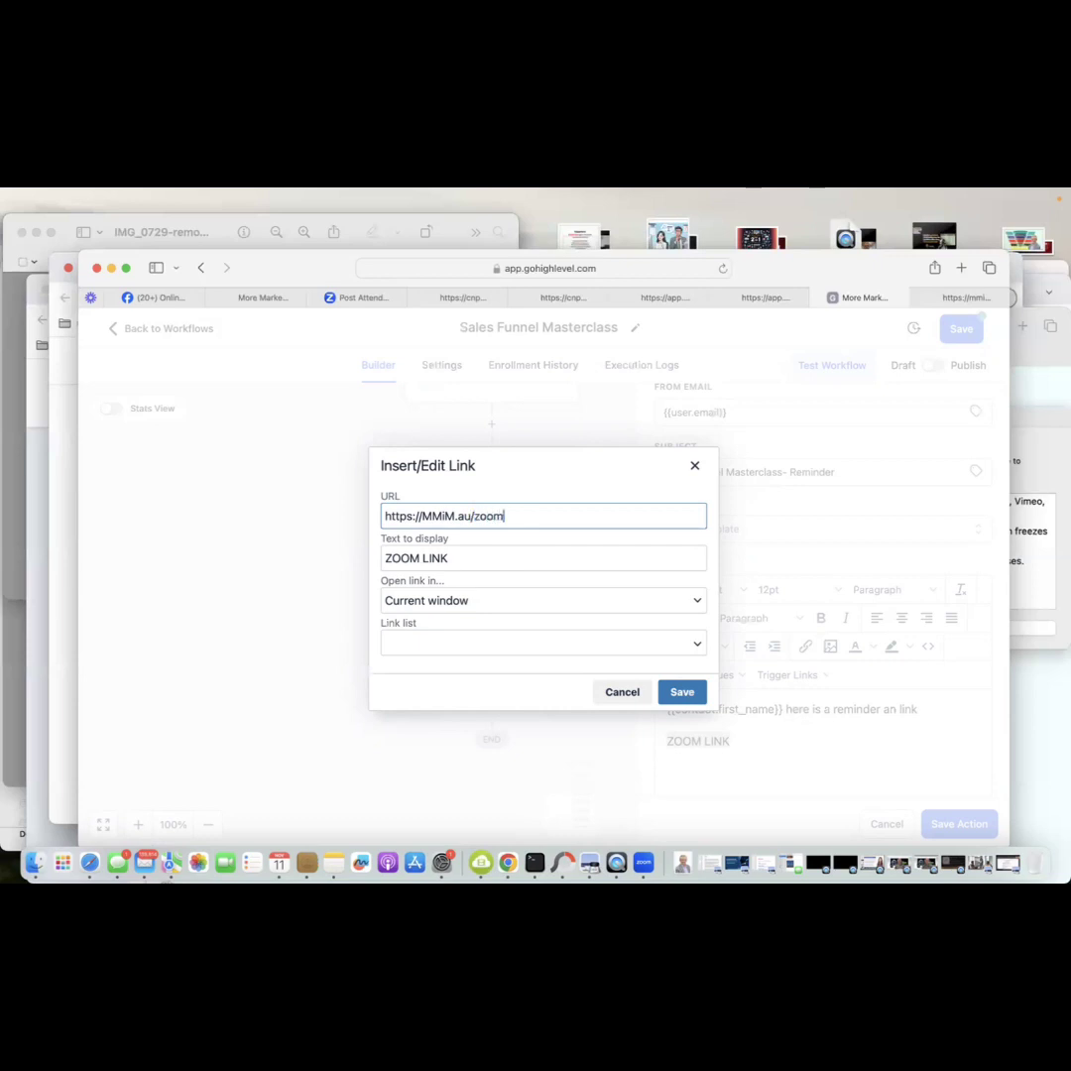
{"action": "left_click", "coordinate": [684, 692]}
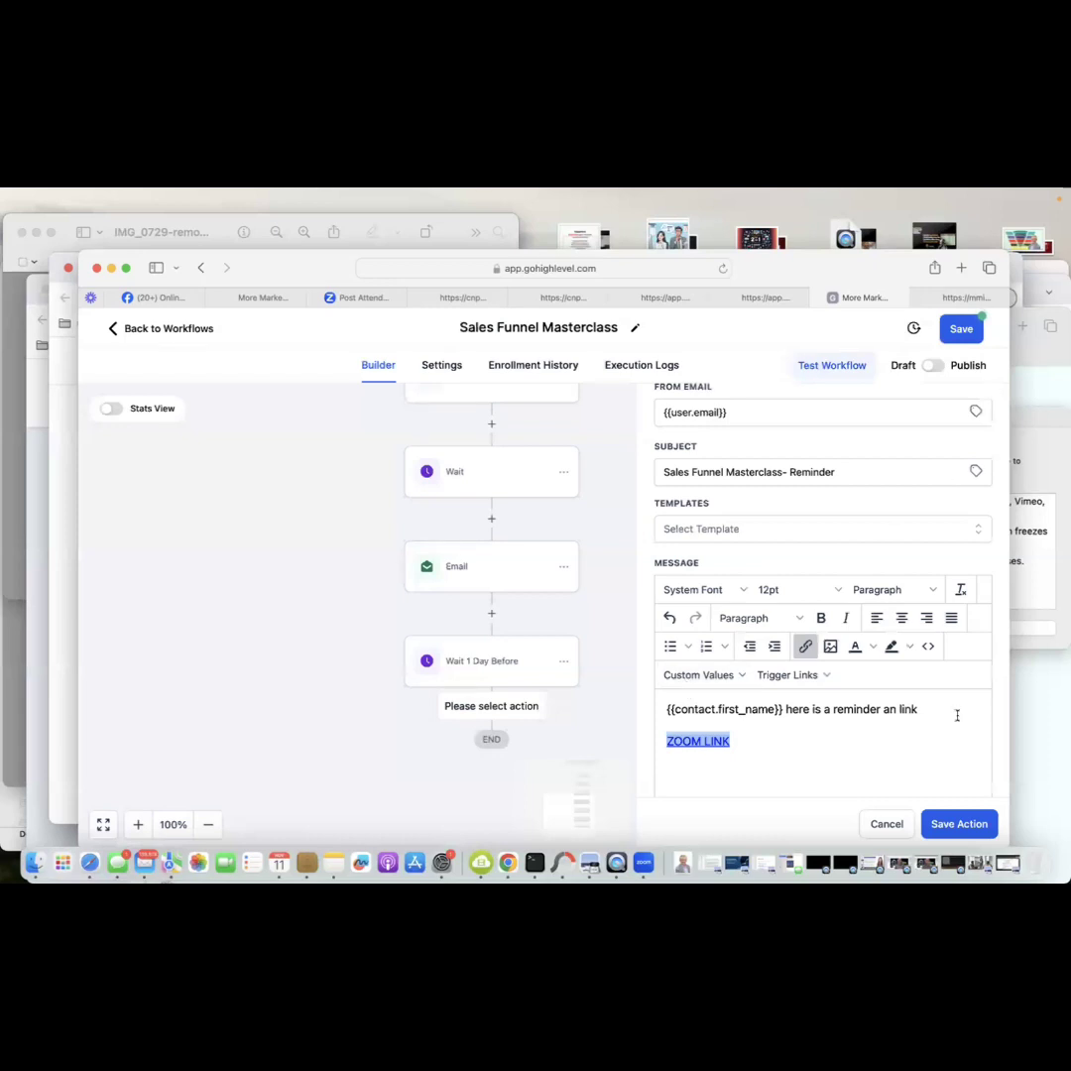
{"action": "left_click", "coordinate": [944, 822]}
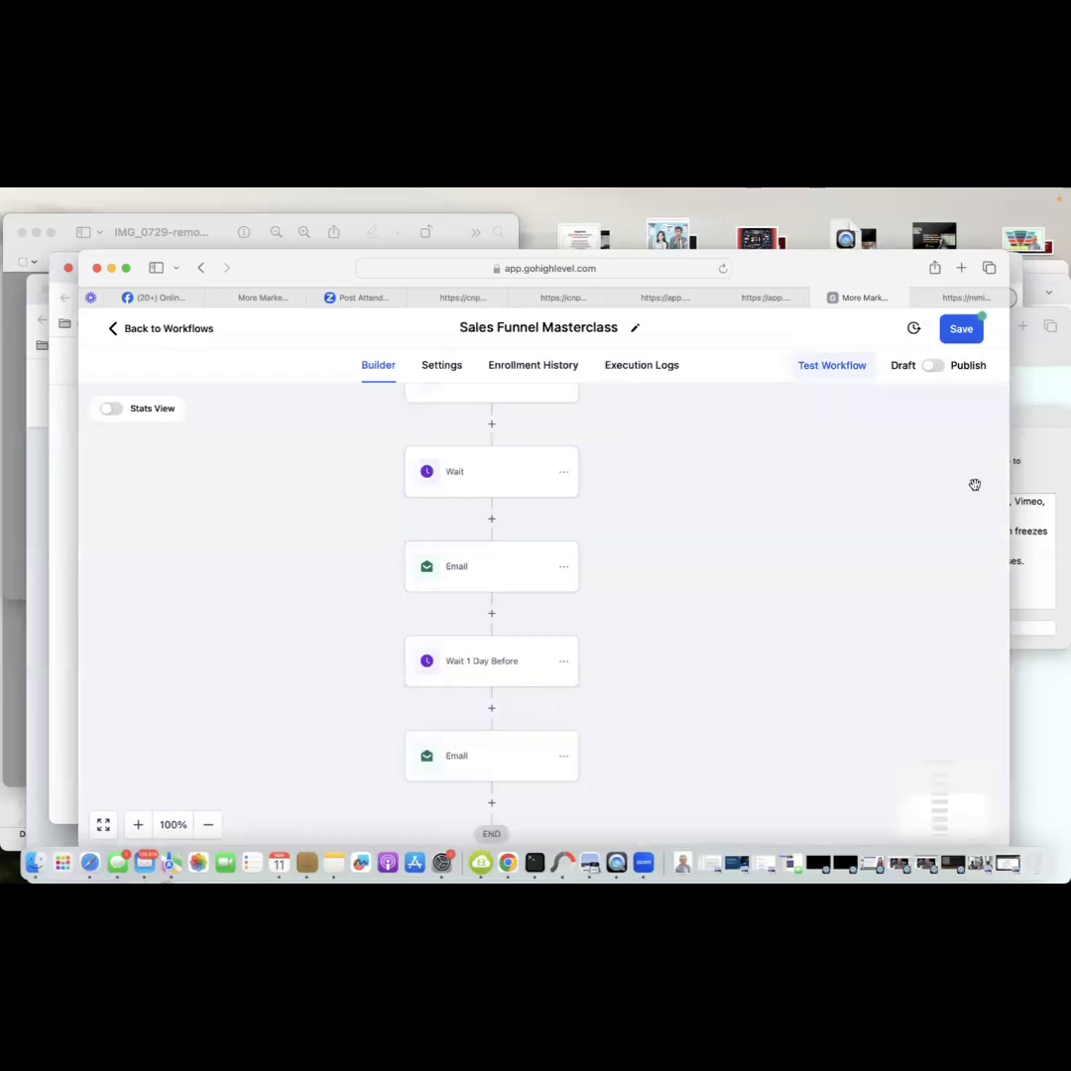
- Save the Sales Funnel Masterclass workflow, set it to Published, and review the canvas
{"action": "left_click", "coordinate": [958, 329]}
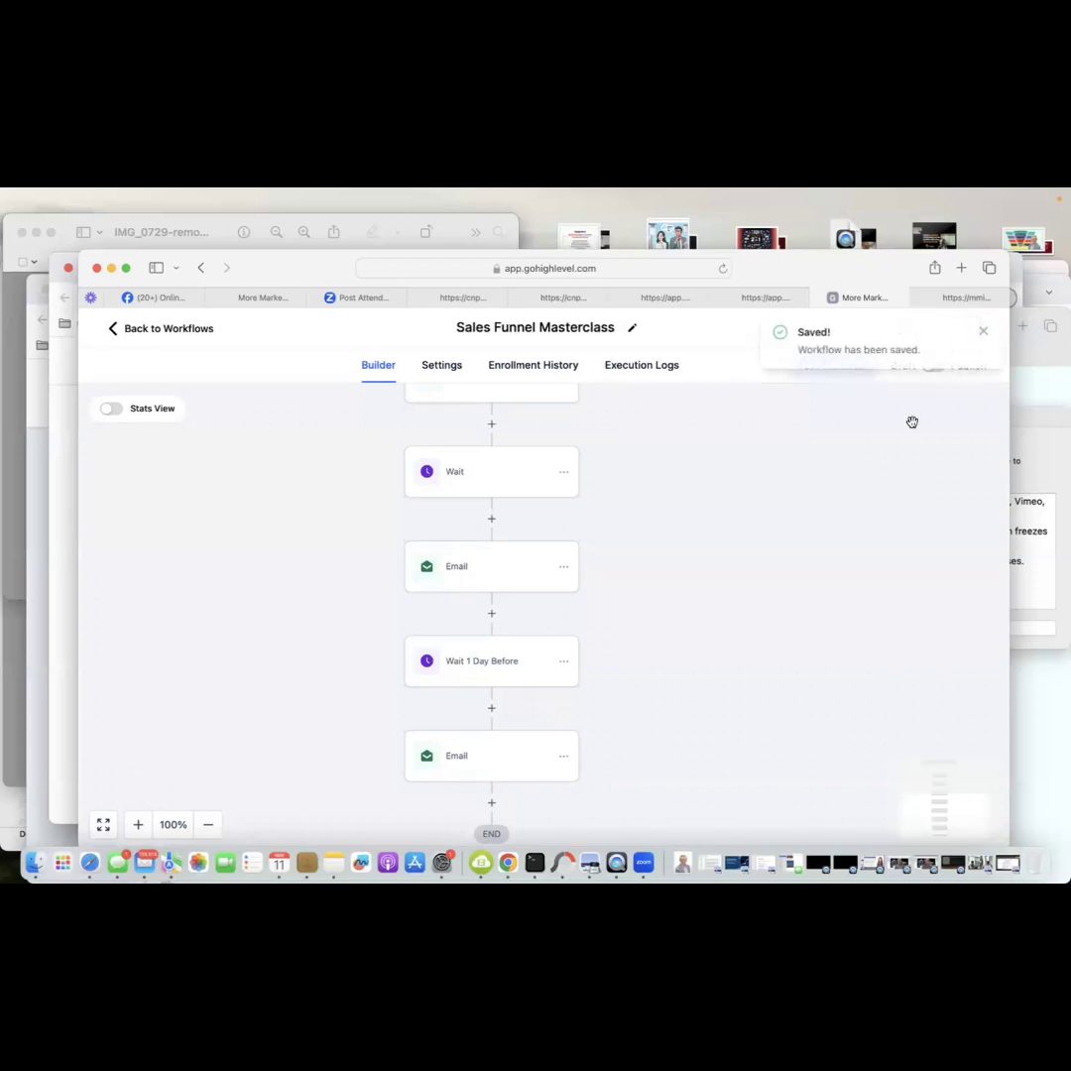
{"action": "left_click", "coordinate": [983, 333]}
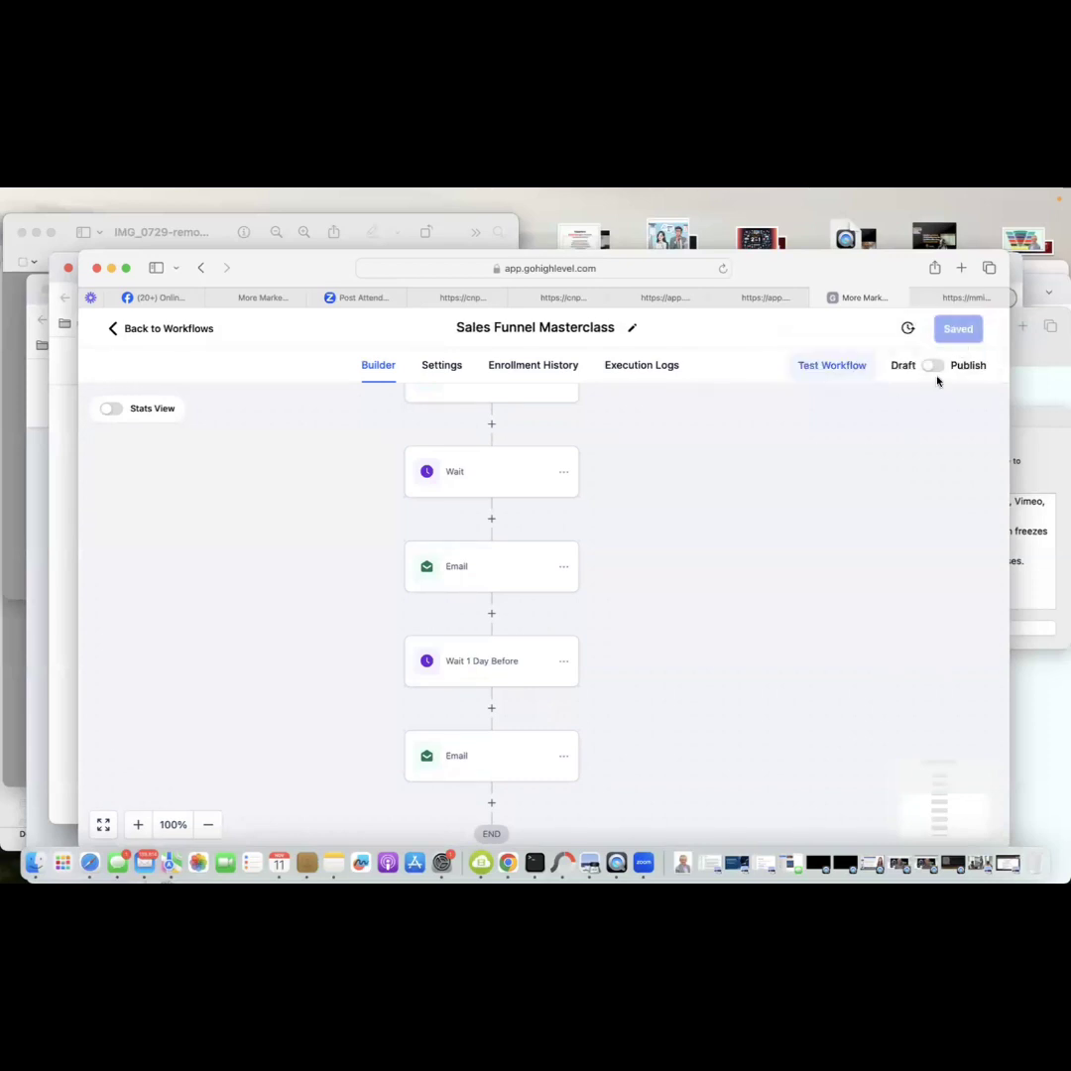
{"action": "left_click", "coordinate": [932, 367]}
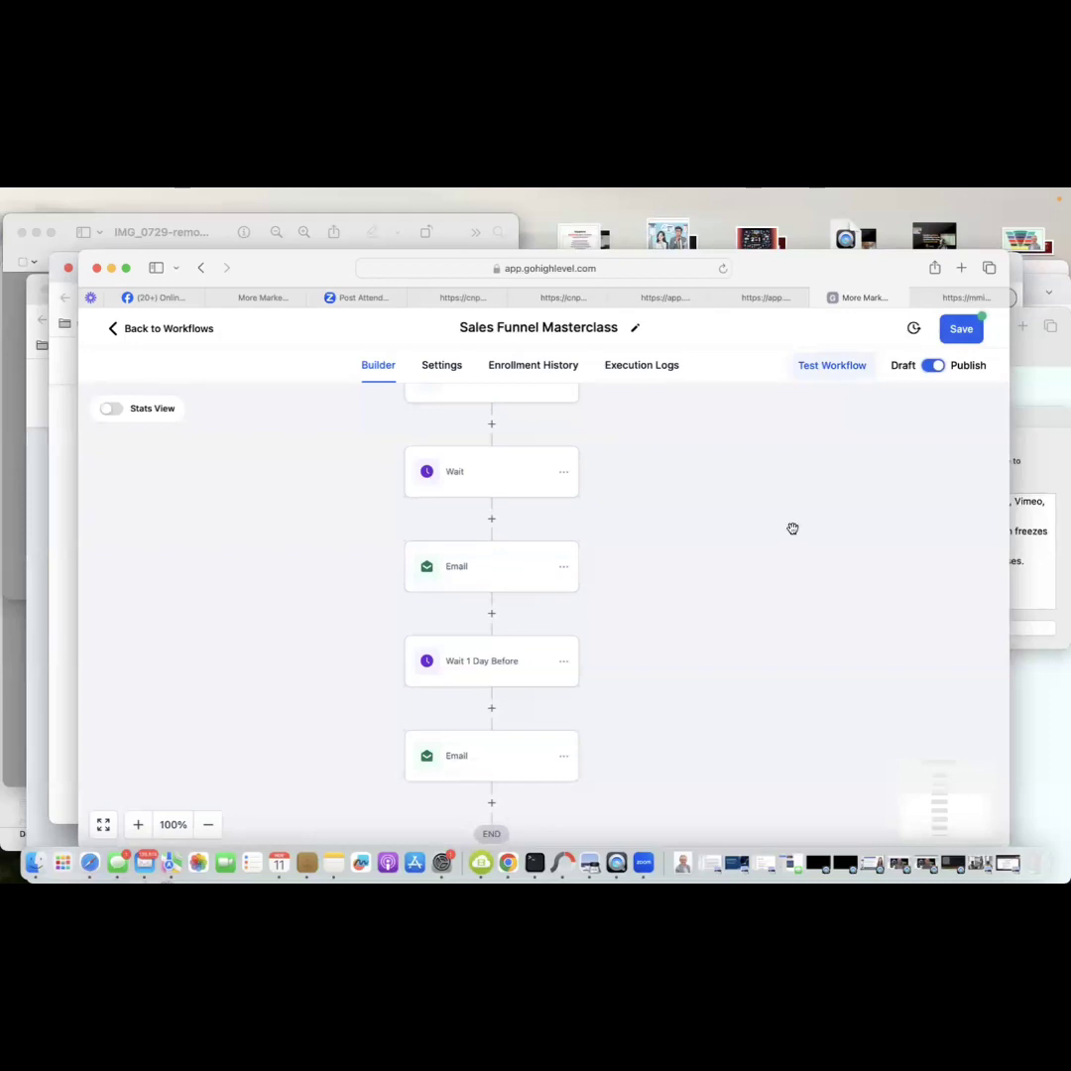
{"action": "scroll", "coordinate": [792, 528], "scroll_direction": "up", "scroll_amount": 10}
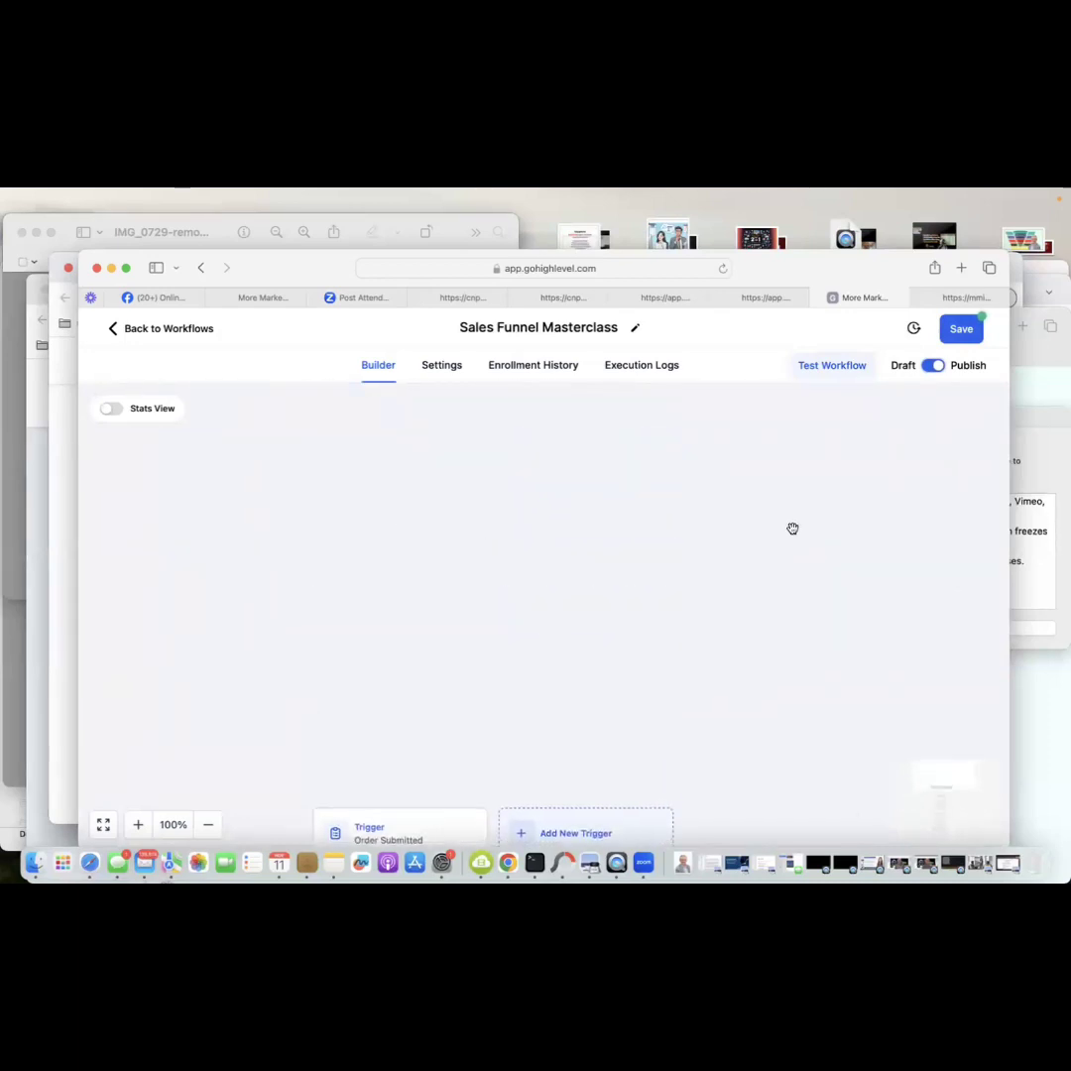
{"action": "scroll", "coordinate": [792, 528], "scroll_direction": "down", "scroll_amount": 5}
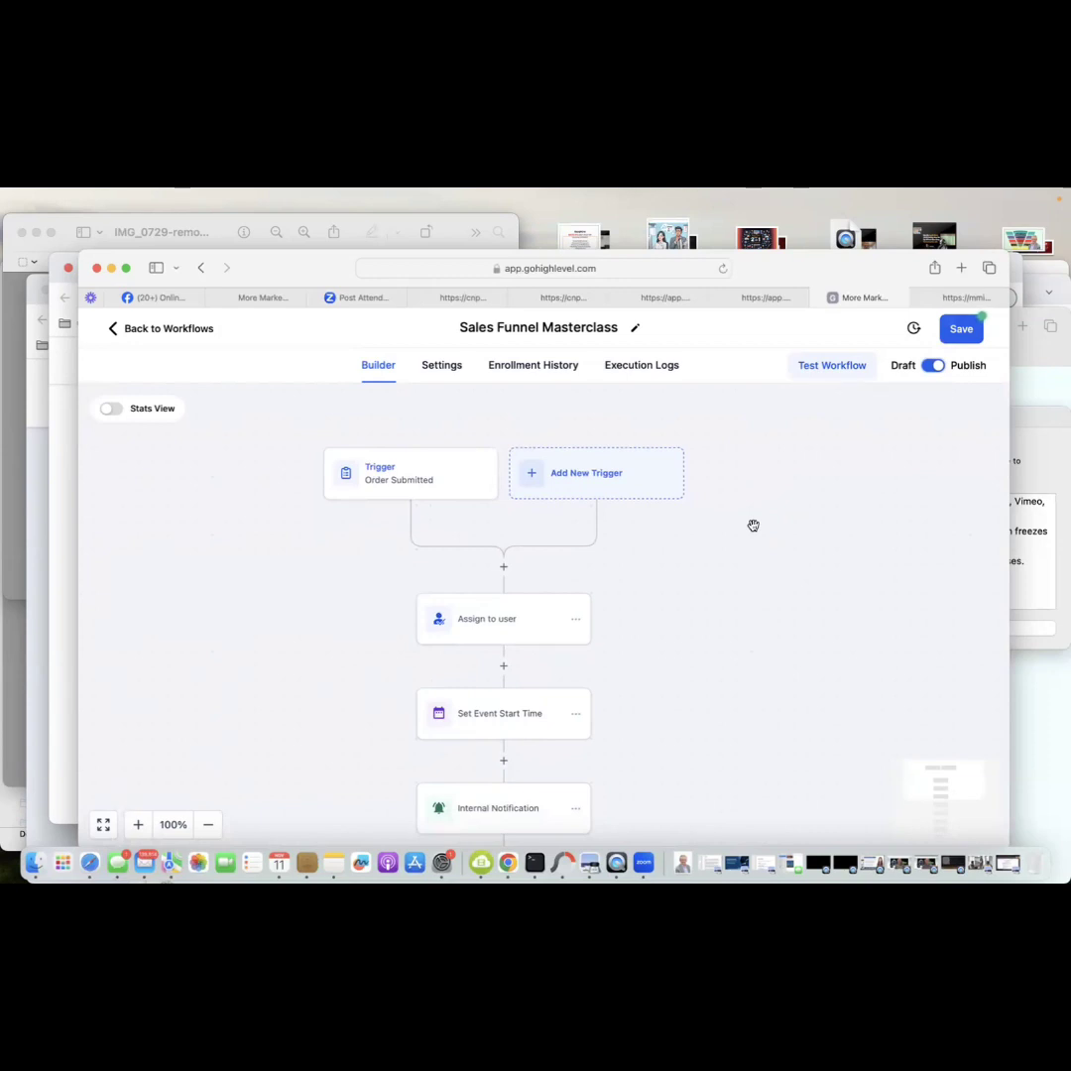
{"action": "scroll", "coordinate": [754, 526], "scroll_direction": "down", "scroll_amount": 1}
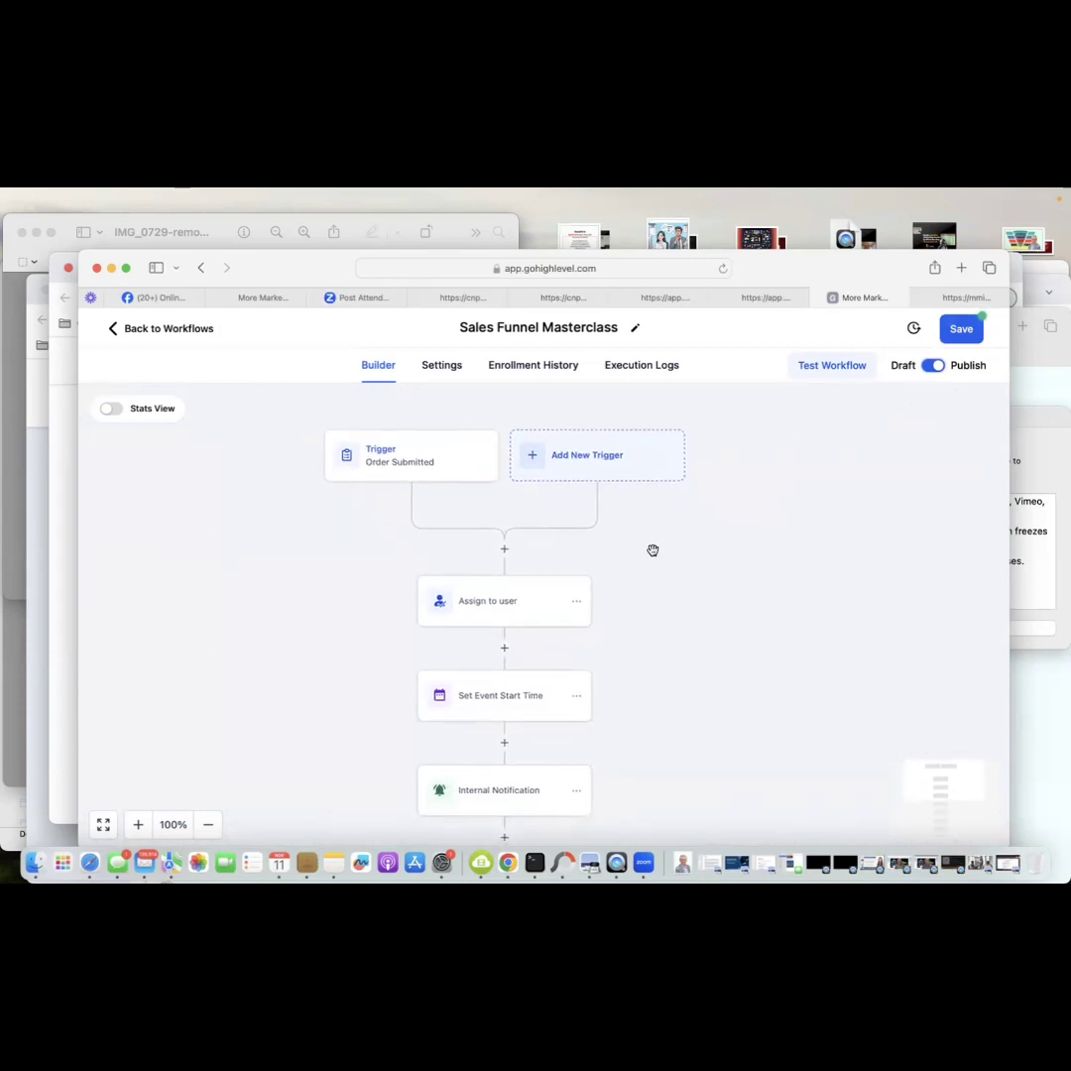
{"action": "scroll", "coordinate": [657, 633], "scroll_direction": "down", "scroll_amount": 6}
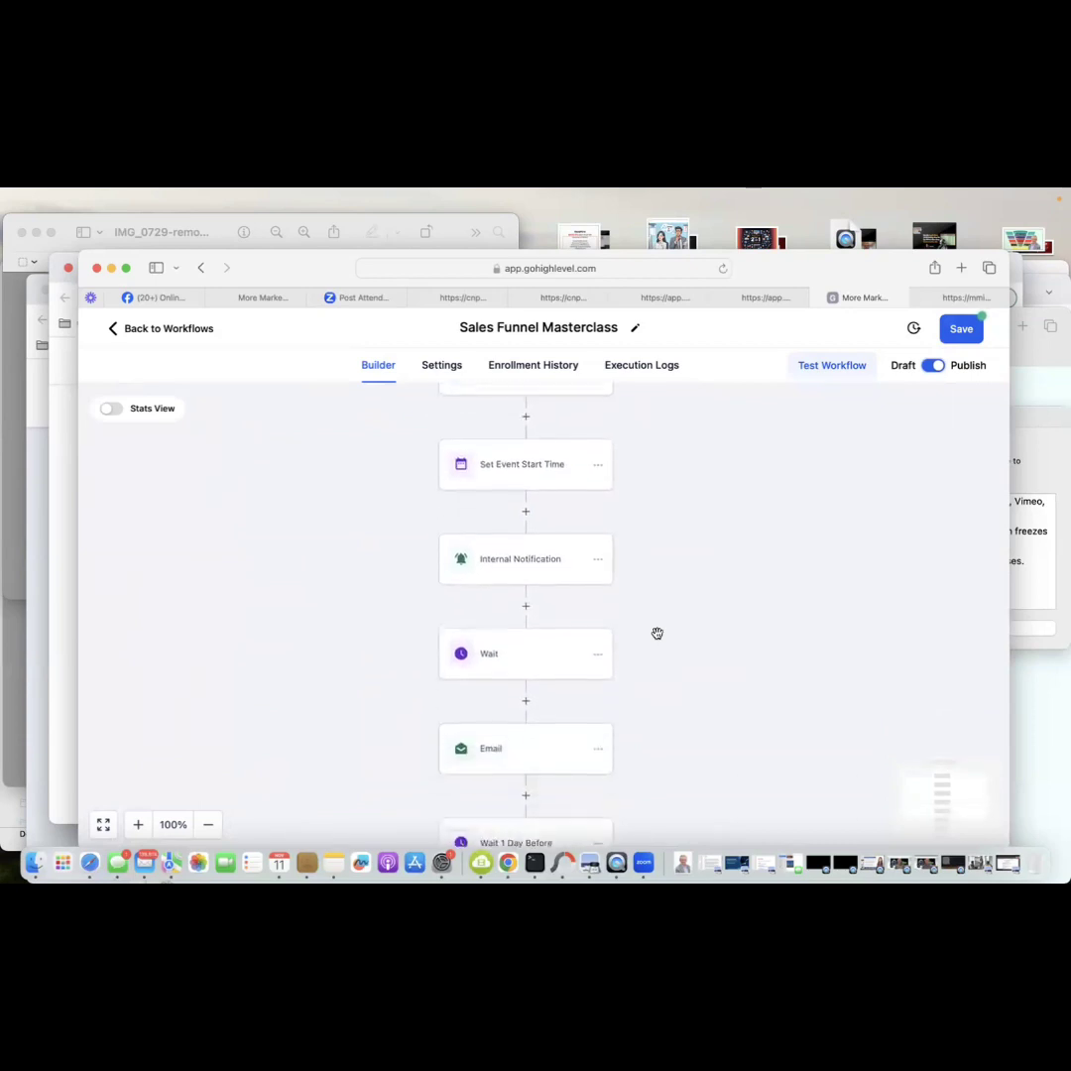
{"action": "scroll", "coordinate": [656, 633], "scroll_direction": "down", "scroll_amount": 6}
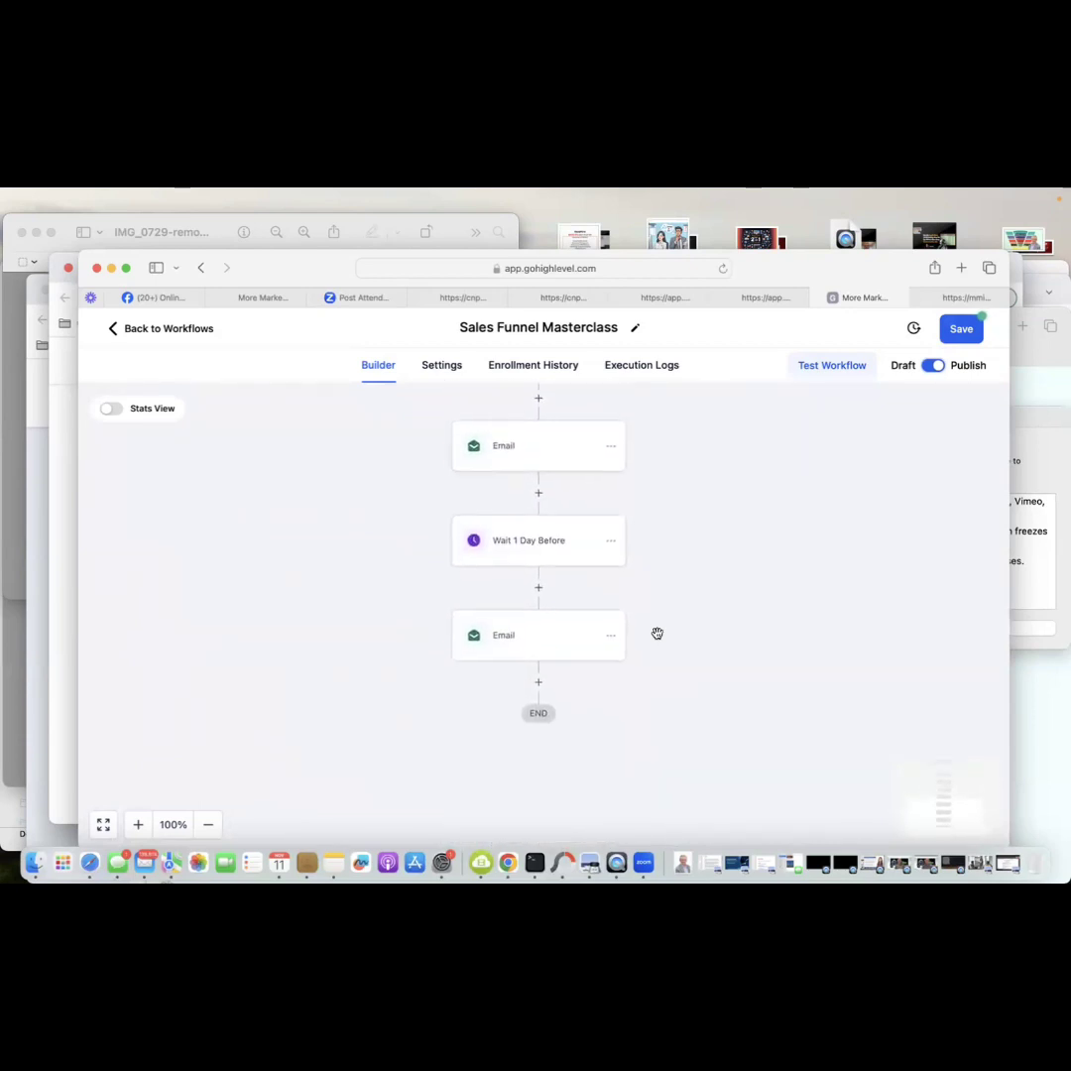
{"action": "scroll", "coordinate": [657, 633], "scroll_direction": "up", "scroll_amount": 9}
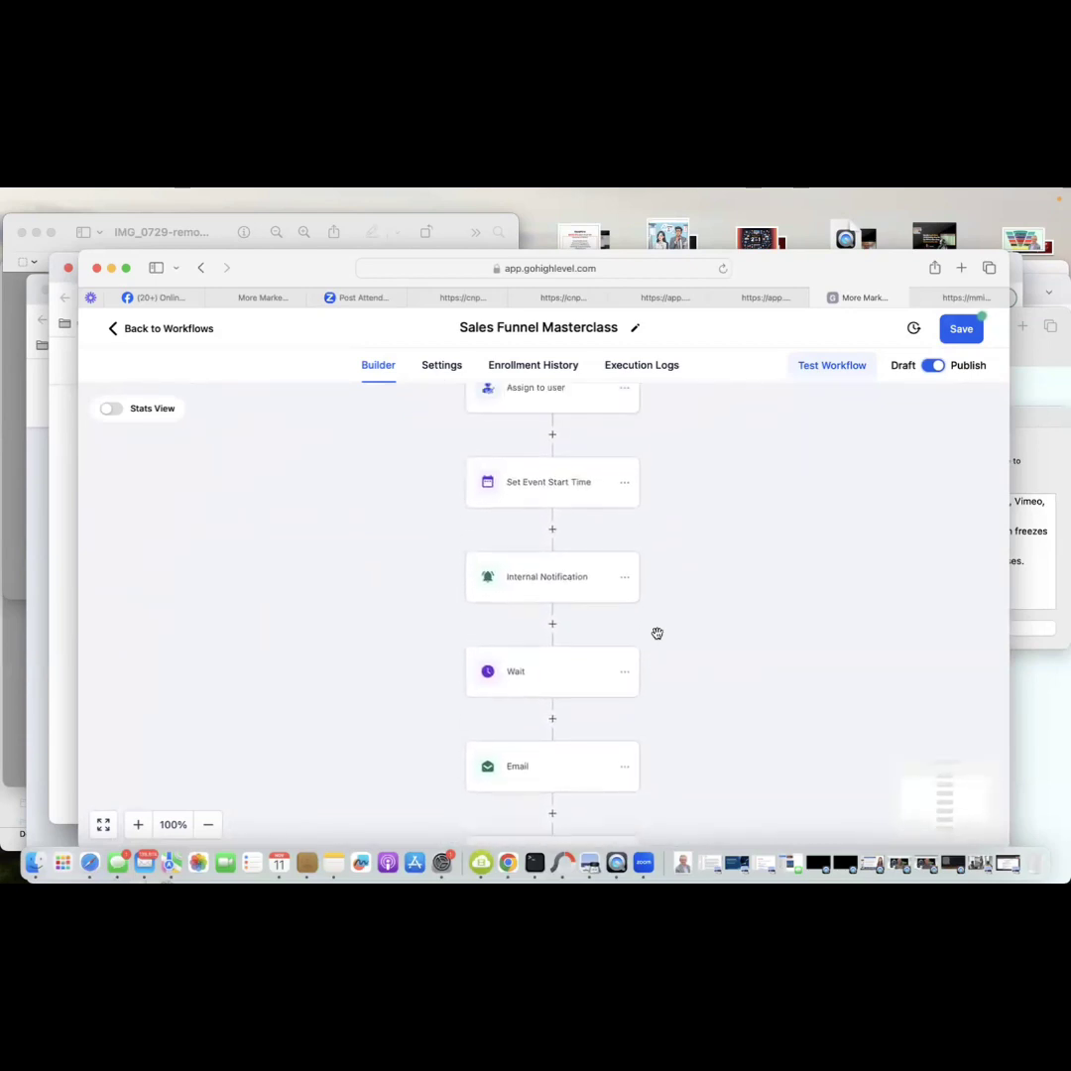
{"action": "scroll", "coordinate": [656, 632], "scroll_direction": "up", "scroll_amount": 3}
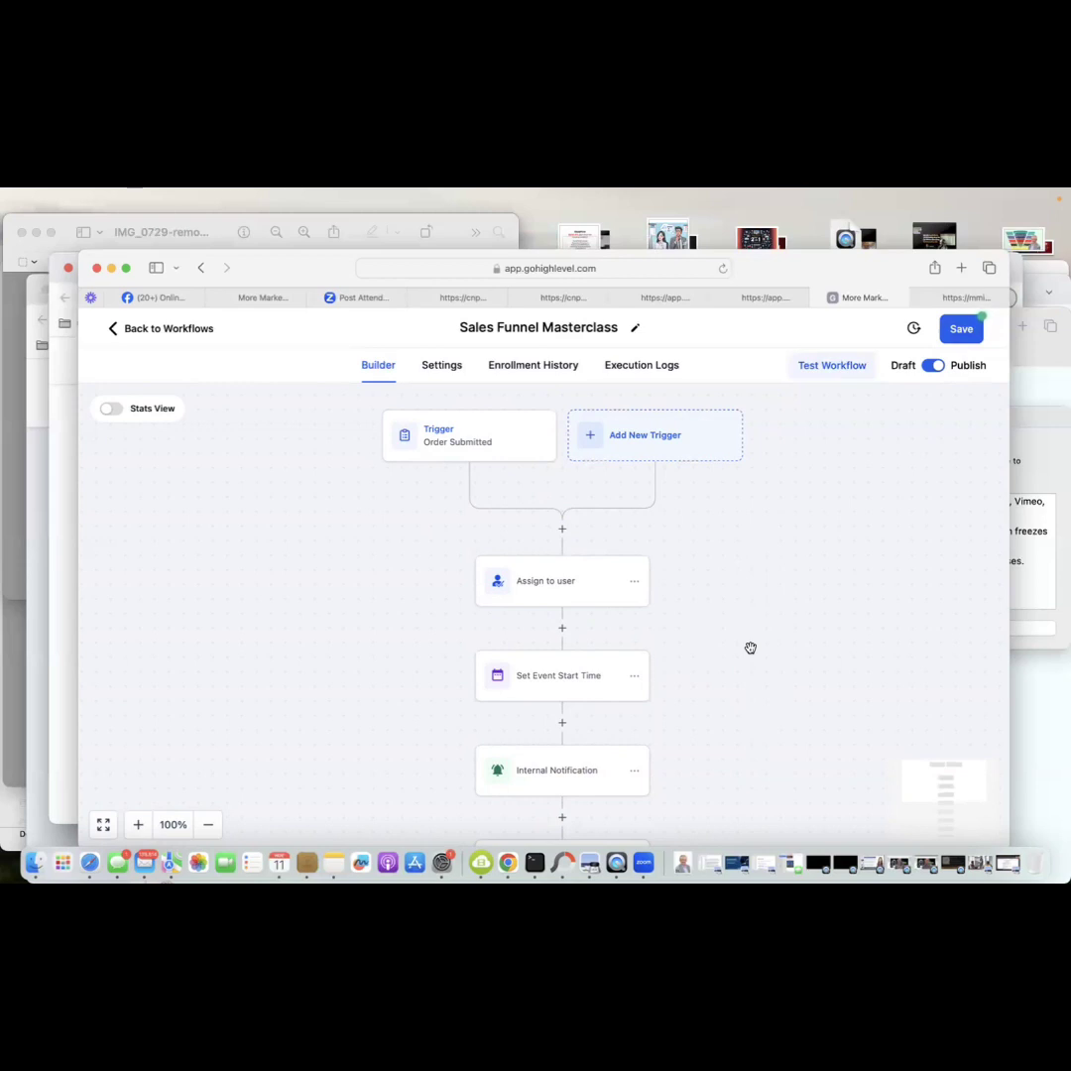
- Save the unsaved workflow changes and return to the Workflow List showing Sales Funnel Masterclass as Published
{"action": "left_click", "coordinate": [189, 330]}
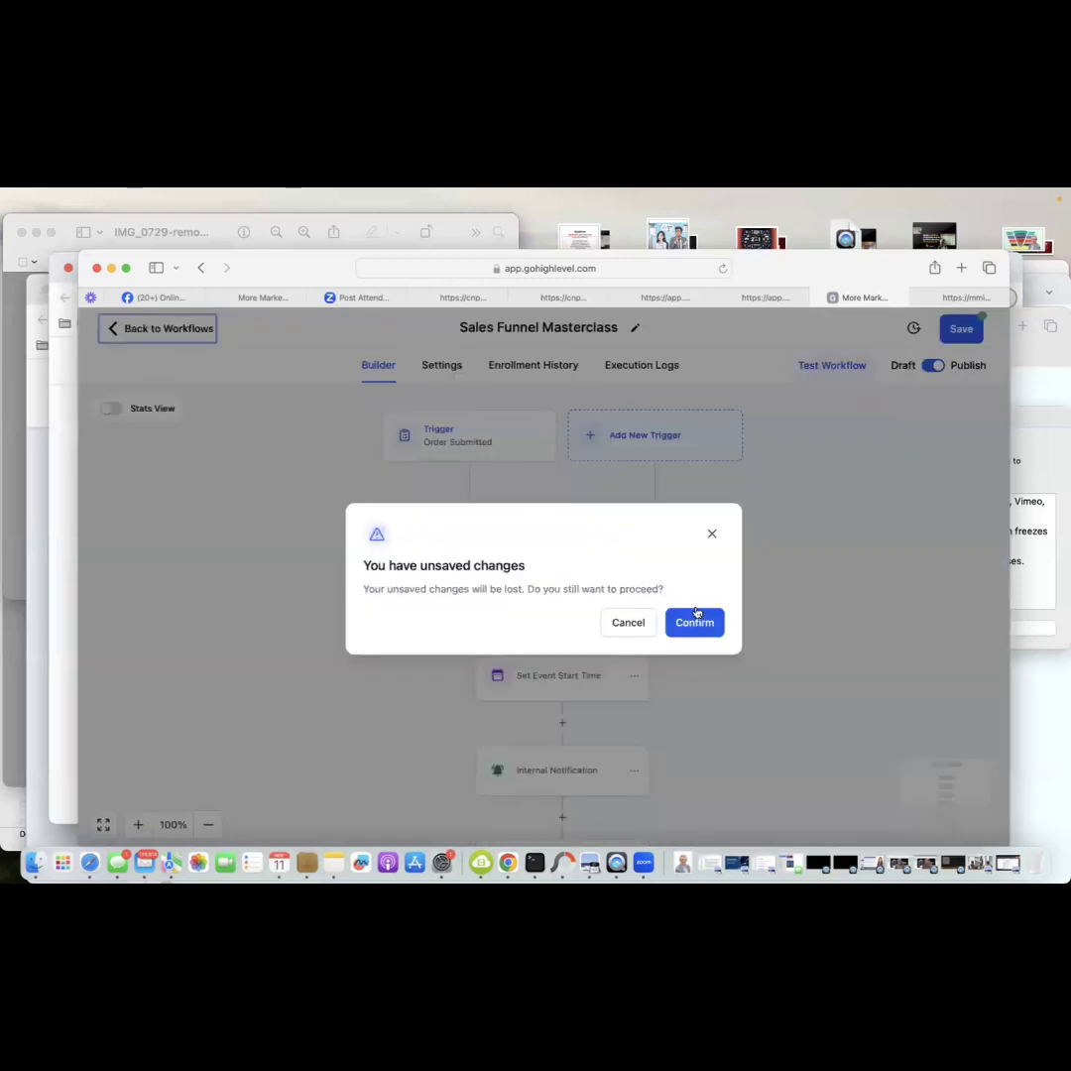
{"action": "left_click", "coordinate": [626, 624]}
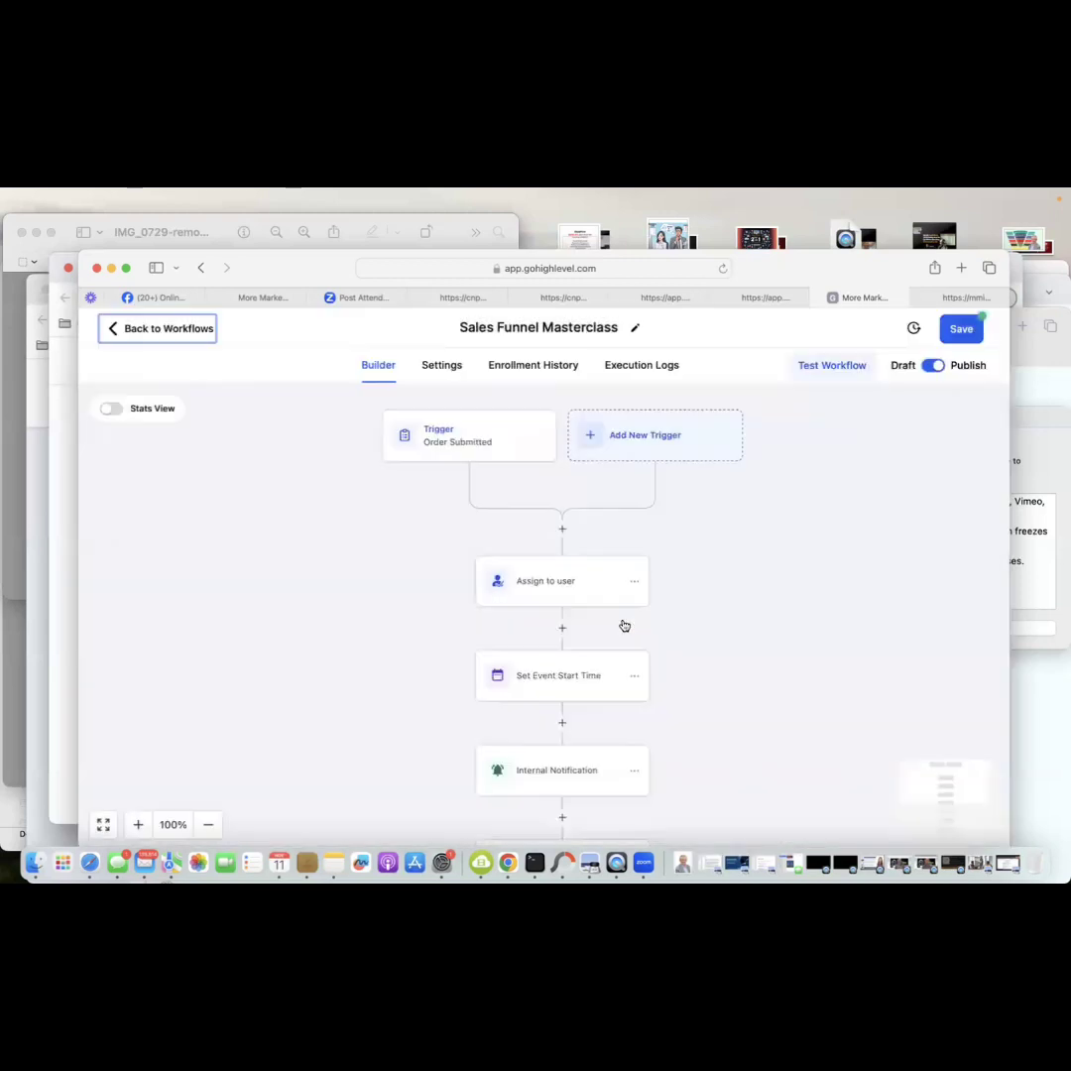
{"action": "left_click", "coordinate": [959, 330]}
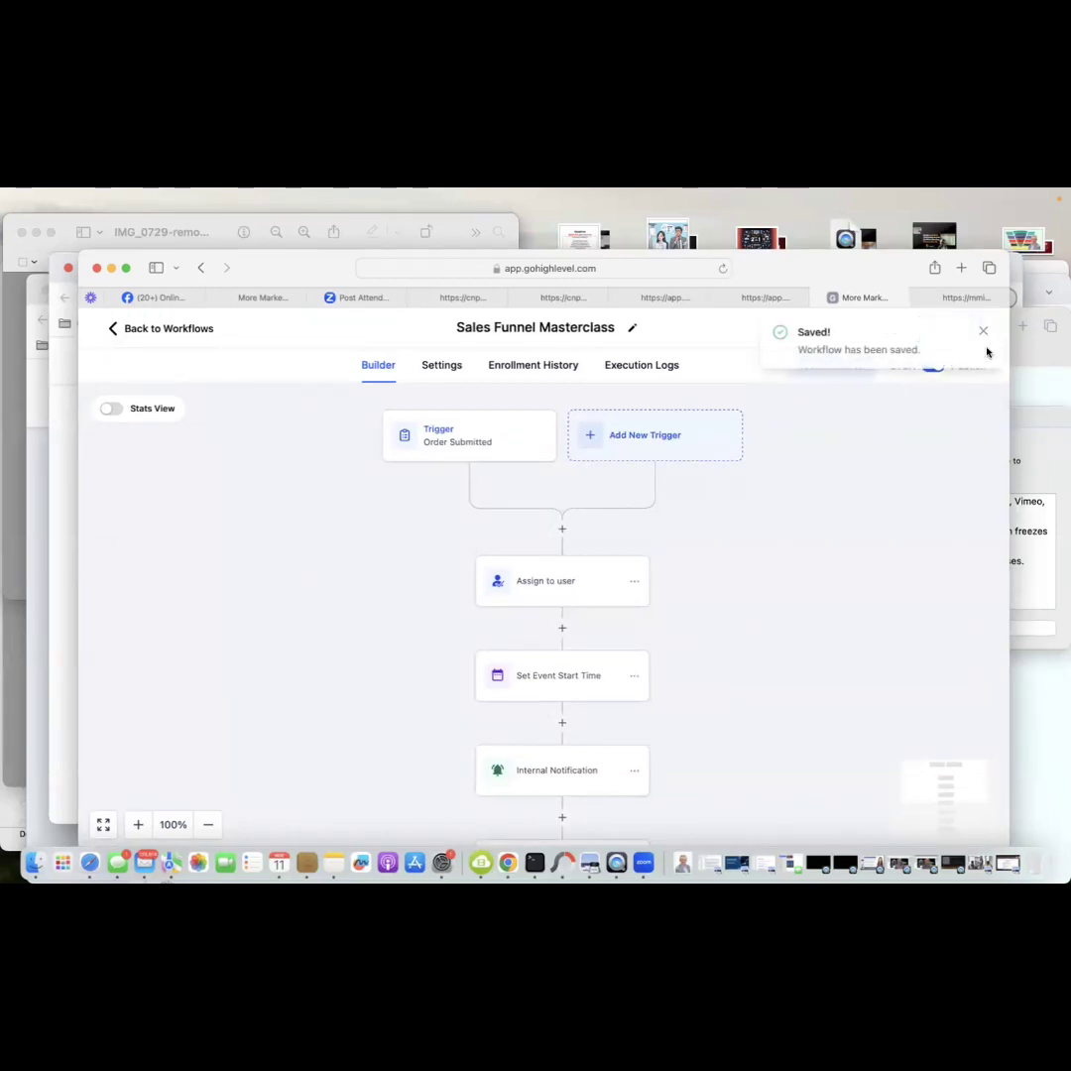
{"action": "left_click", "coordinate": [985, 331]}
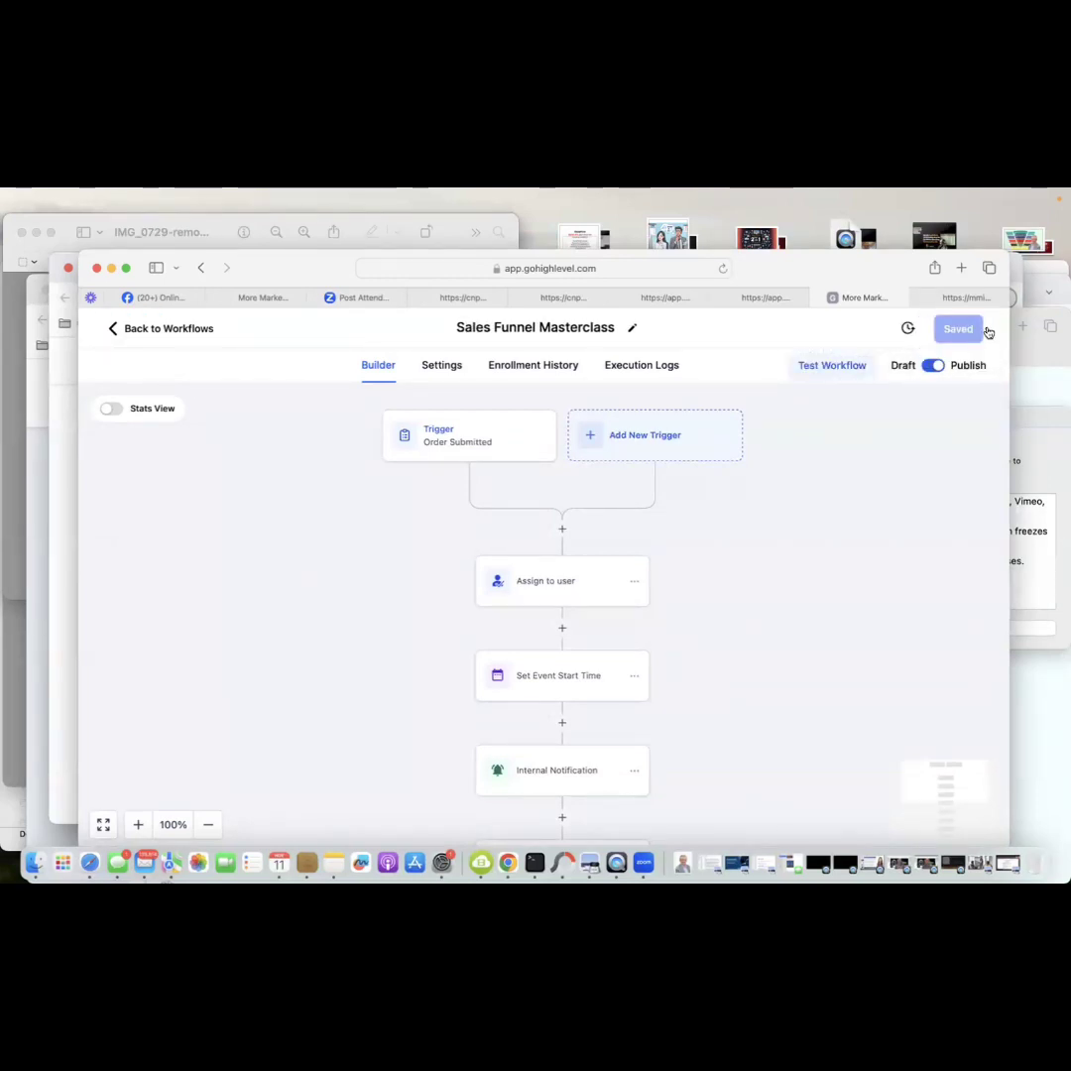
{"action": "left_click", "coordinate": [185, 328]}
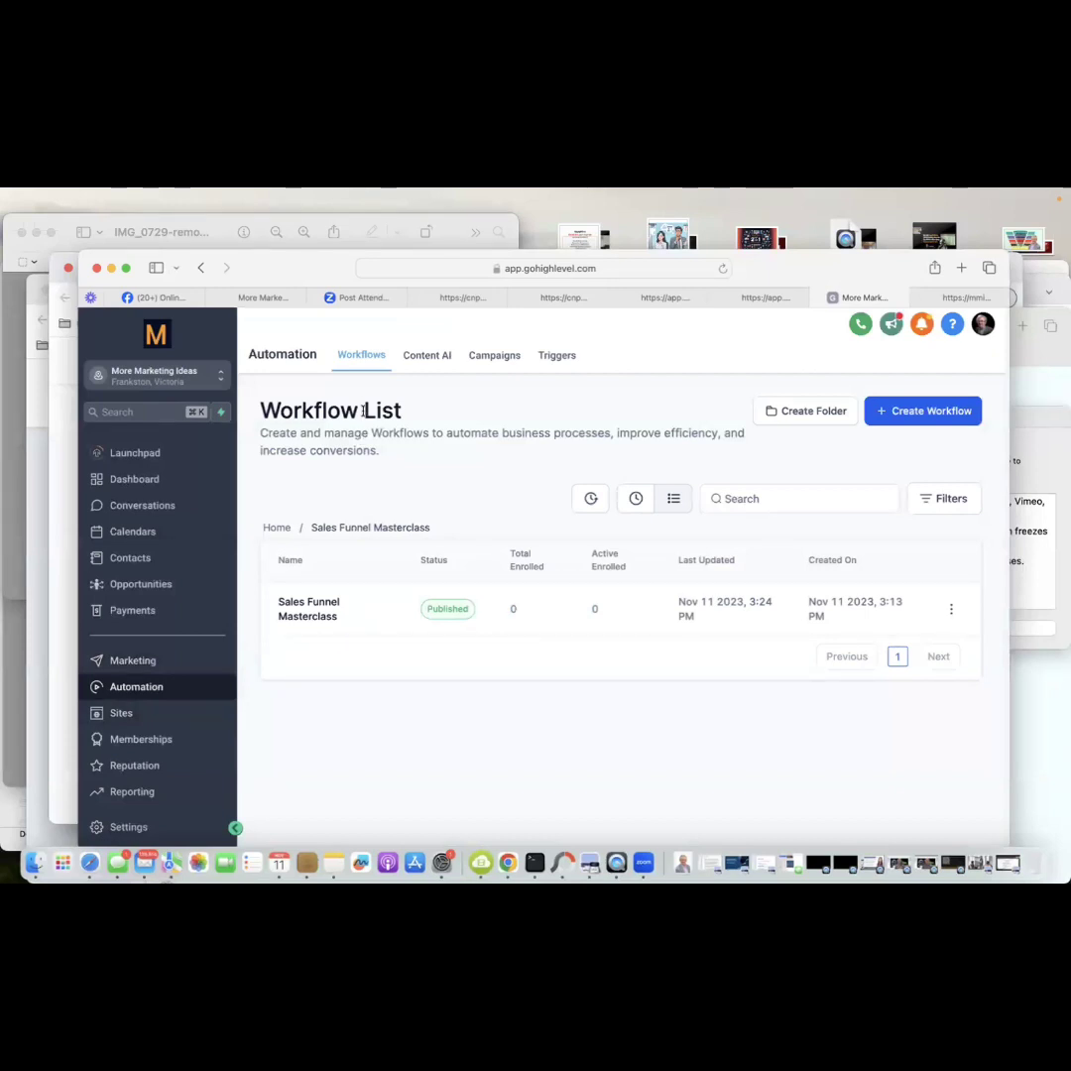
- Open the live Sales Funnel Masterclass page from Funnels > Sales Funnel in a new tab
{"action": "left_click", "coordinate": [121, 714]}
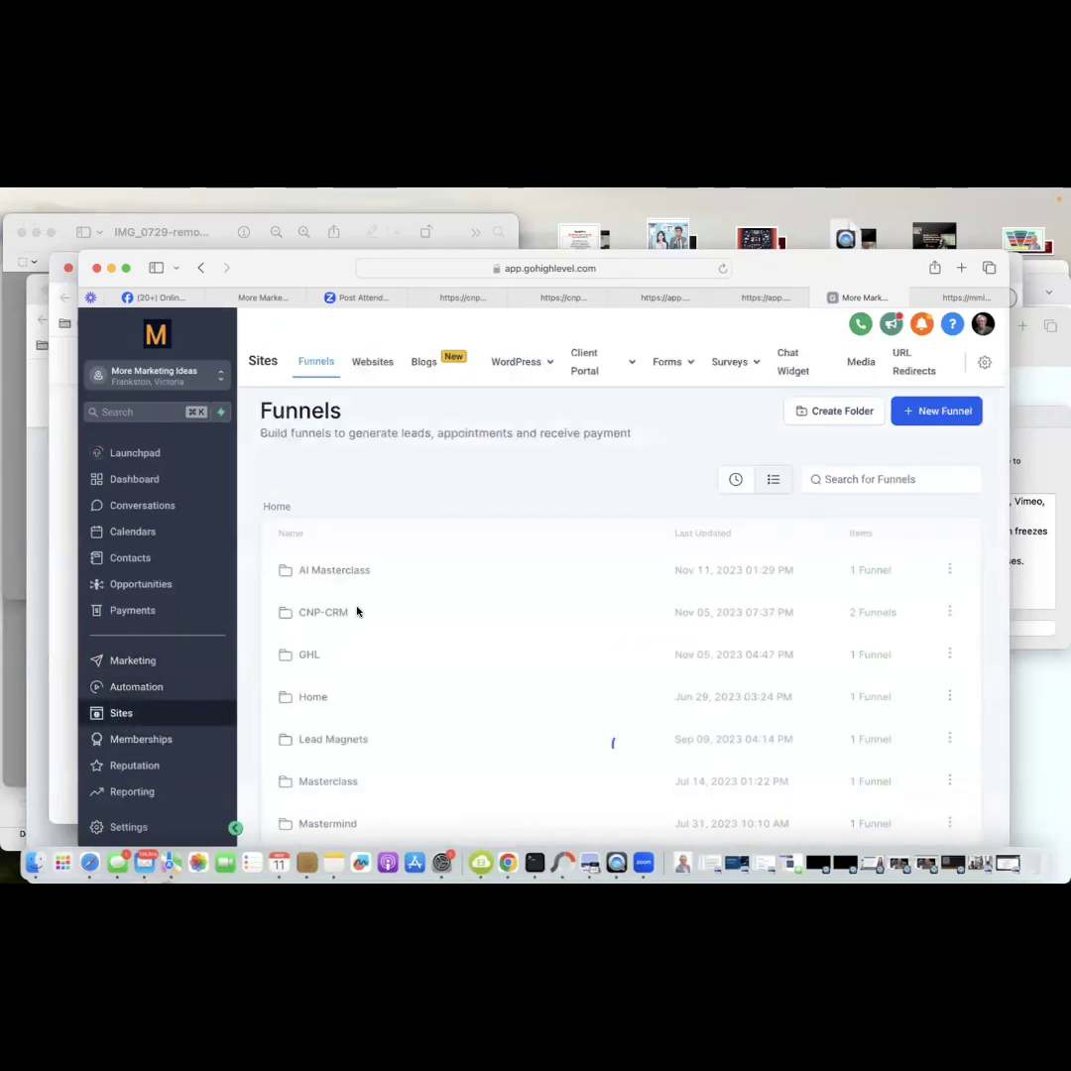
{"action": "scroll", "coordinate": [358, 611], "scroll_direction": "down", "scroll_amount": 4}
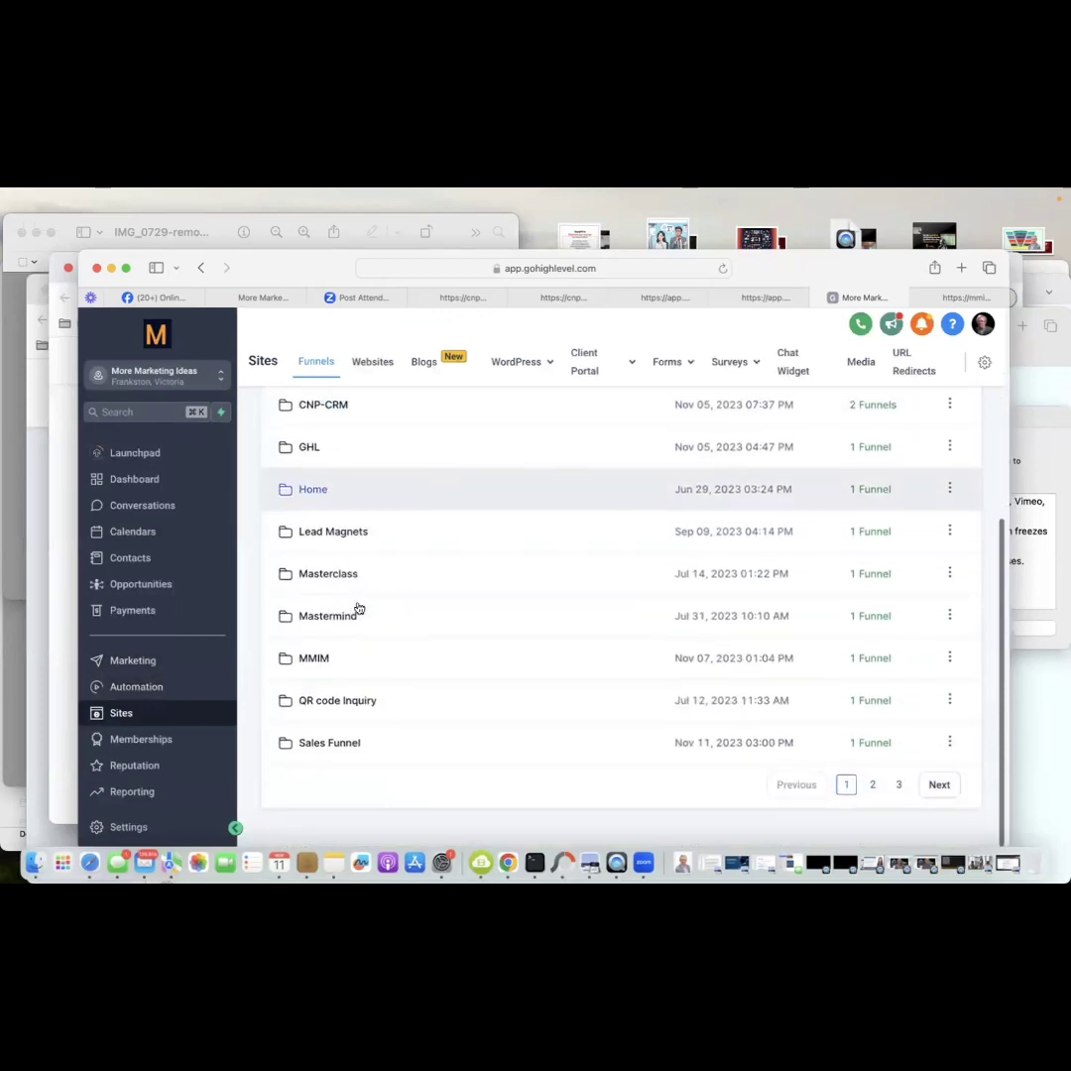
{"action": "left_click", "coordinate": [287, 745]}
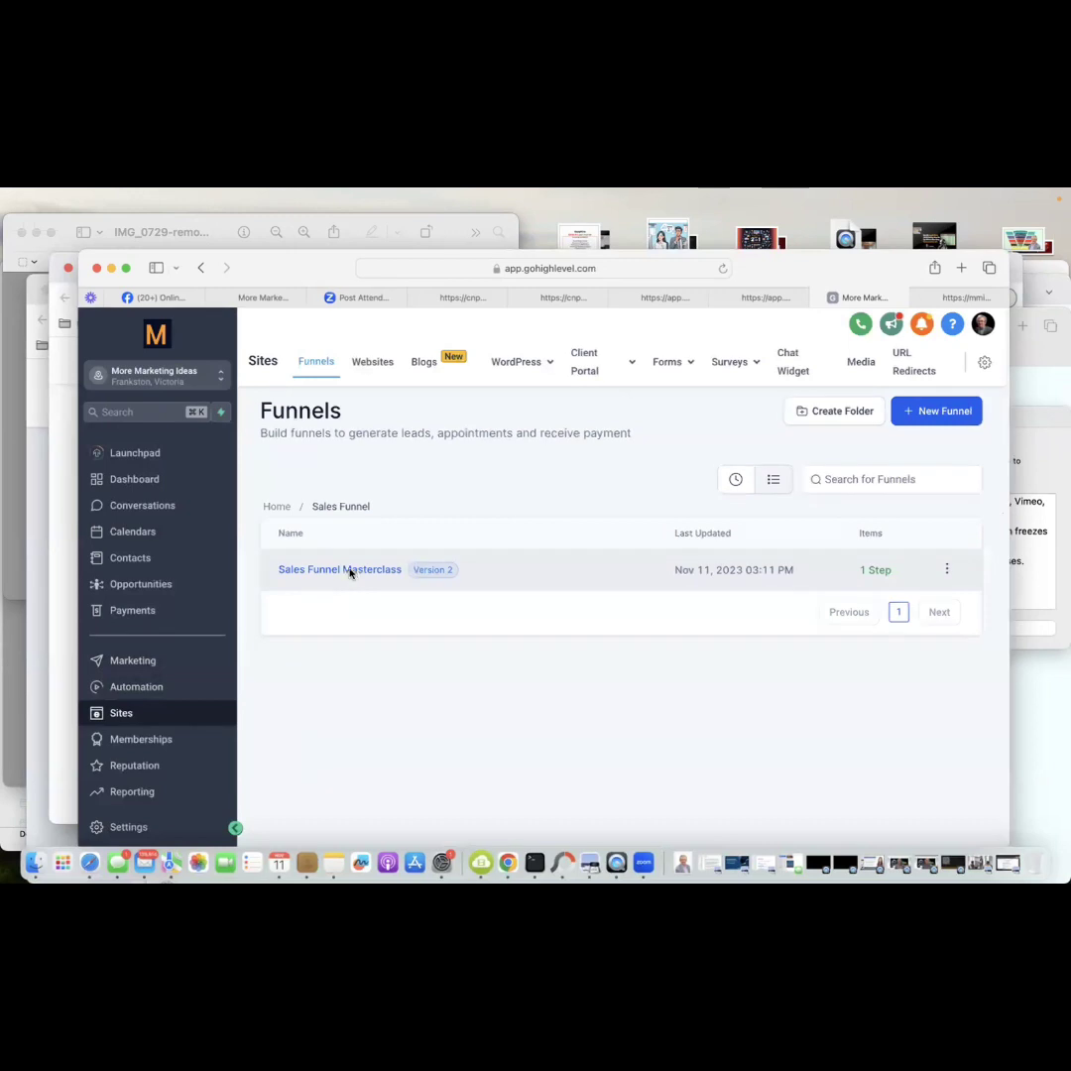
{"action": "left_click", "coordinate": [351, 572]}
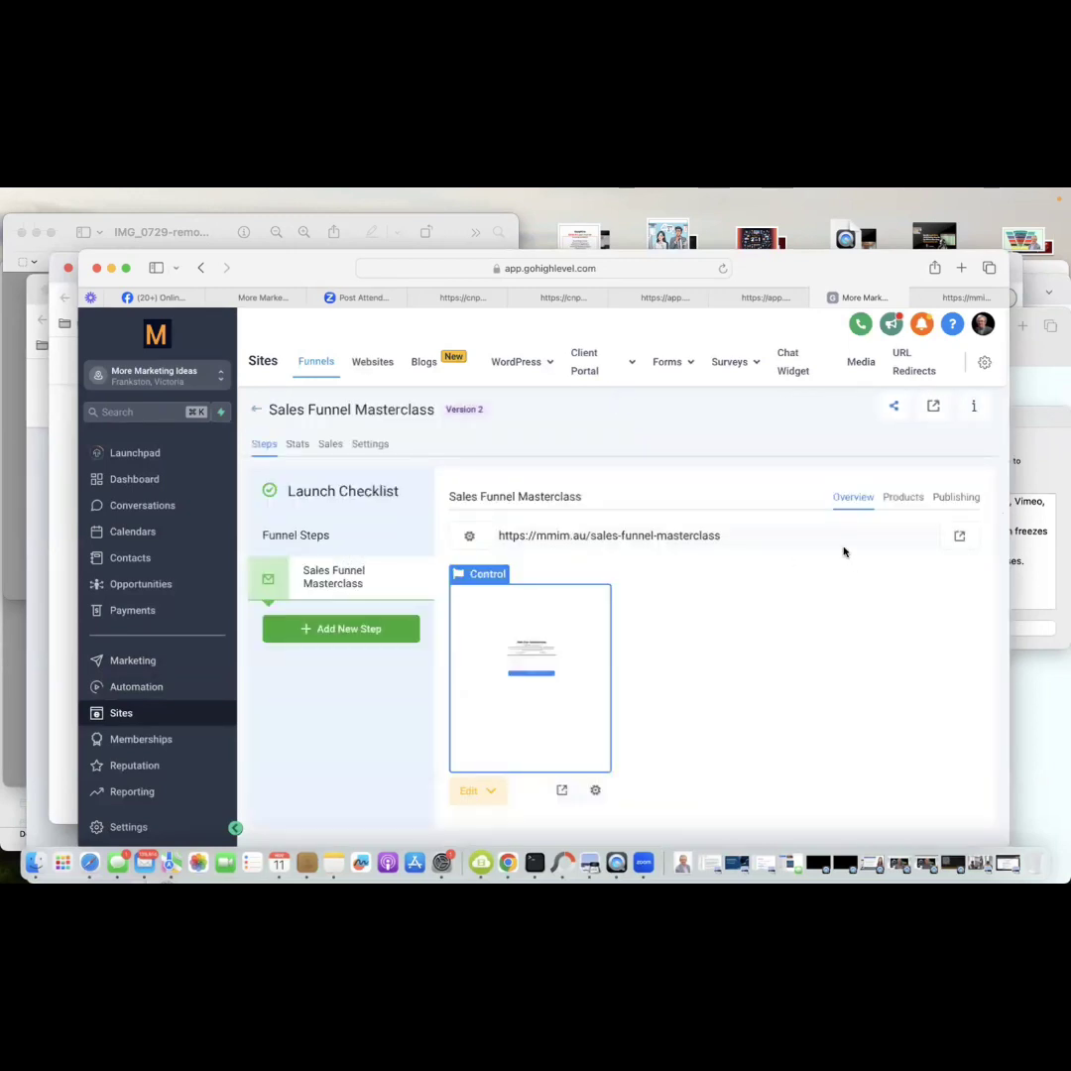
{"action": "left_click", "coordinate": [960, 537]}
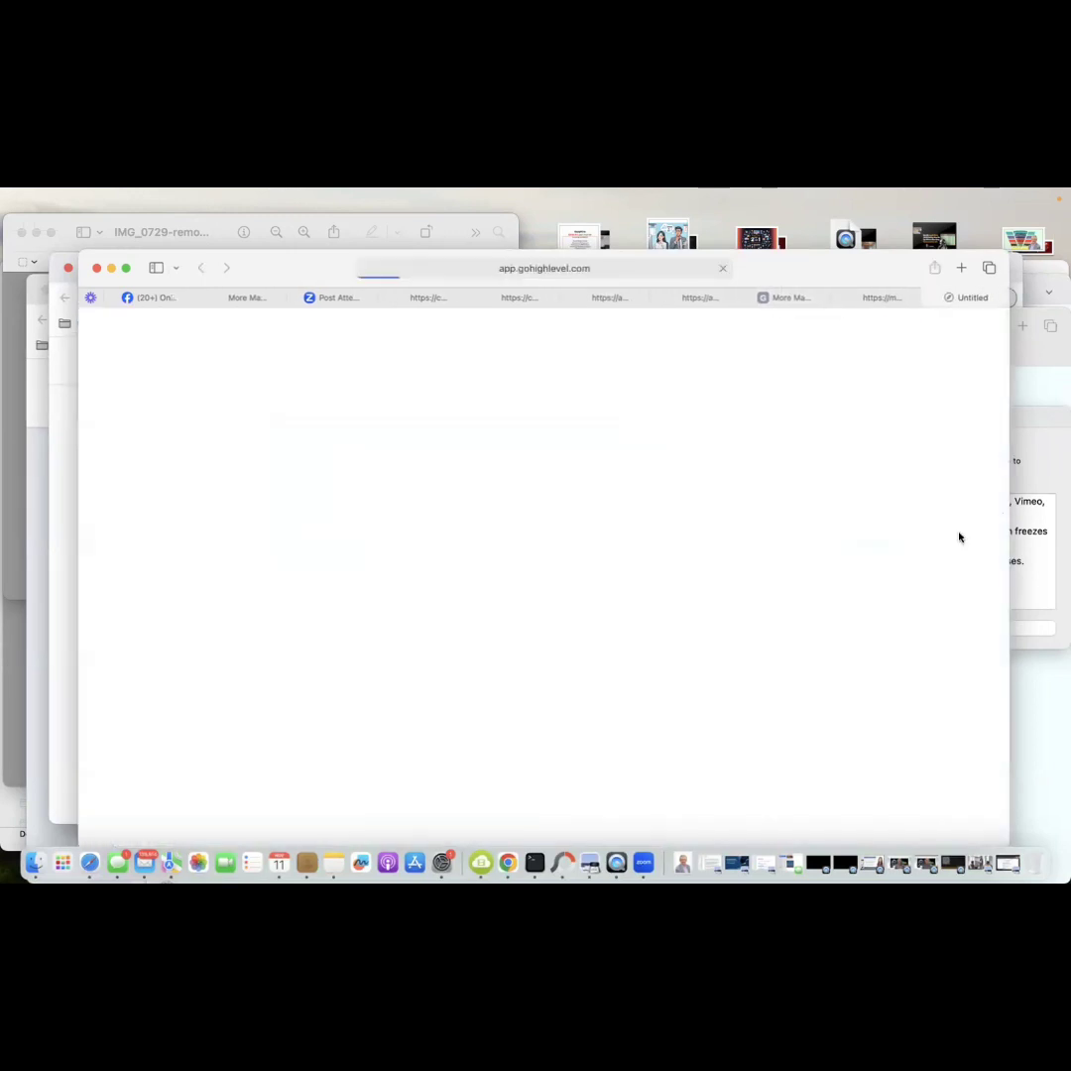